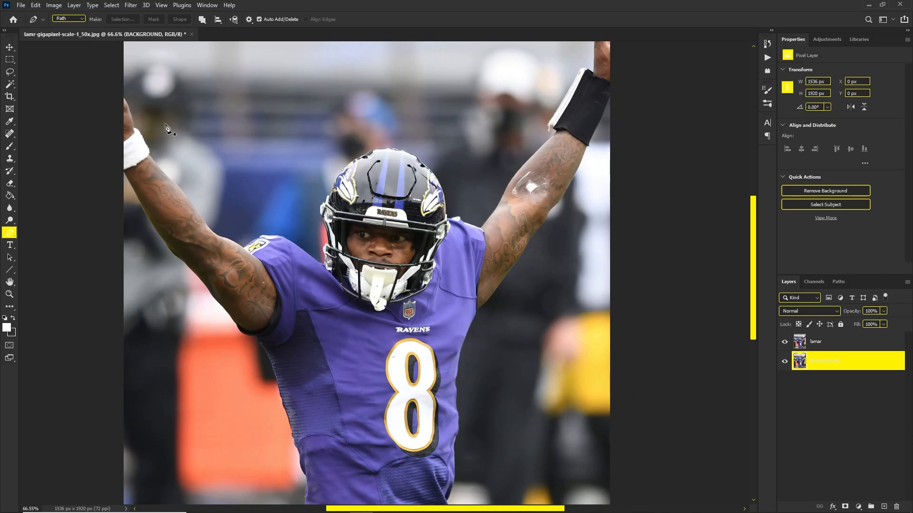
Step: Try to start a Pen path along the raised hand at the image's edge
scroll(280, 149, up, 1)
scroll(123, 130, up, 2)
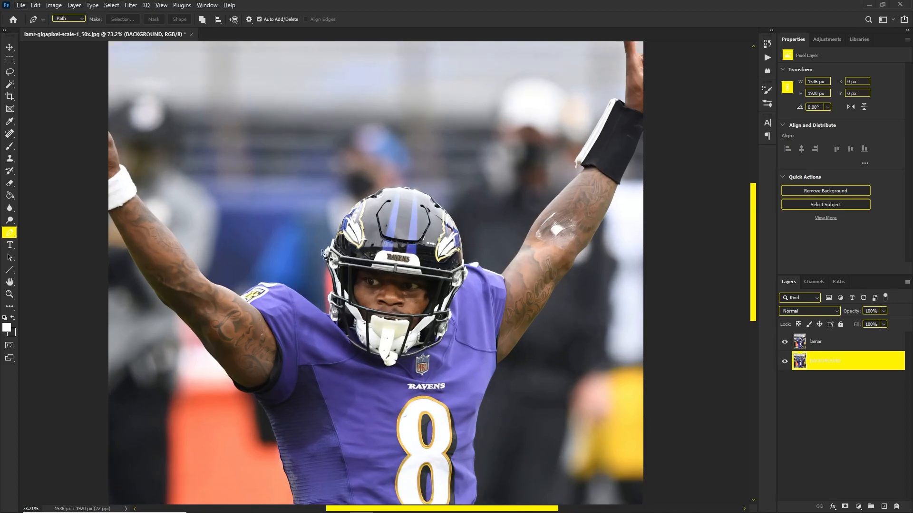
scroll(342, 240, down, 5)
scroll(418, 223, up, 3)
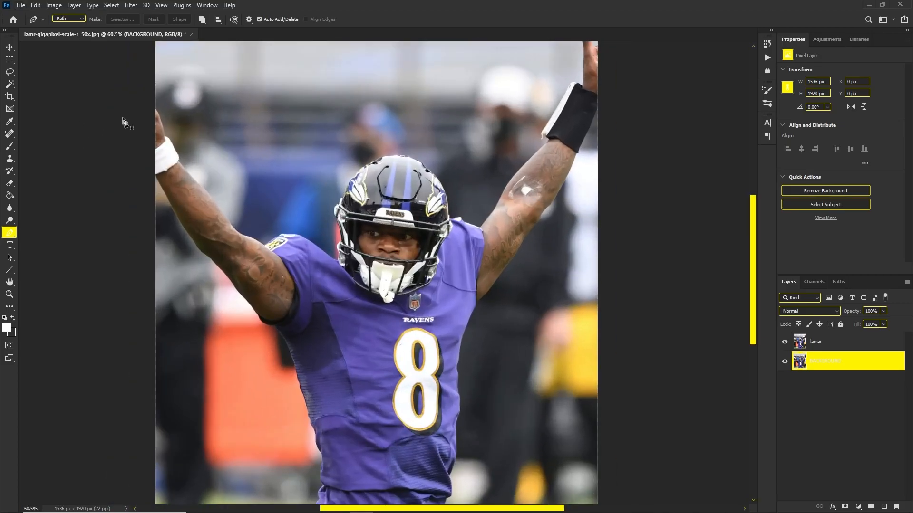
scroll(128, 121, up, 6)
click(182, 103)
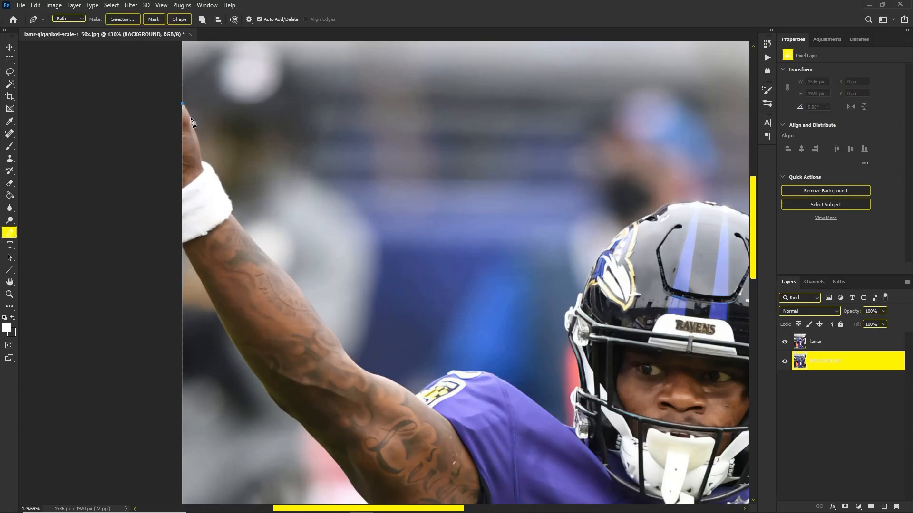
click(191, 119)
key(ctrl+z)
Step: Switch the Pen tool's mode to Shape and back to Path
click(75, 19)
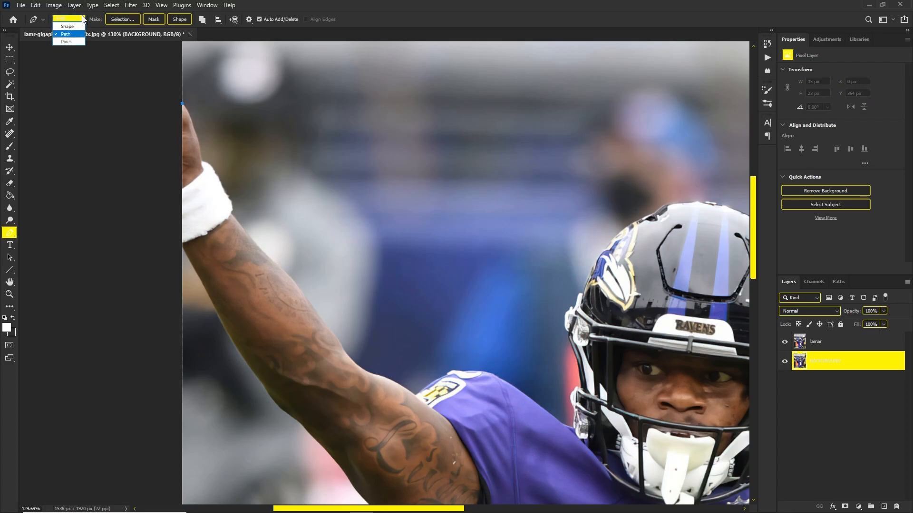
click(68, 27)
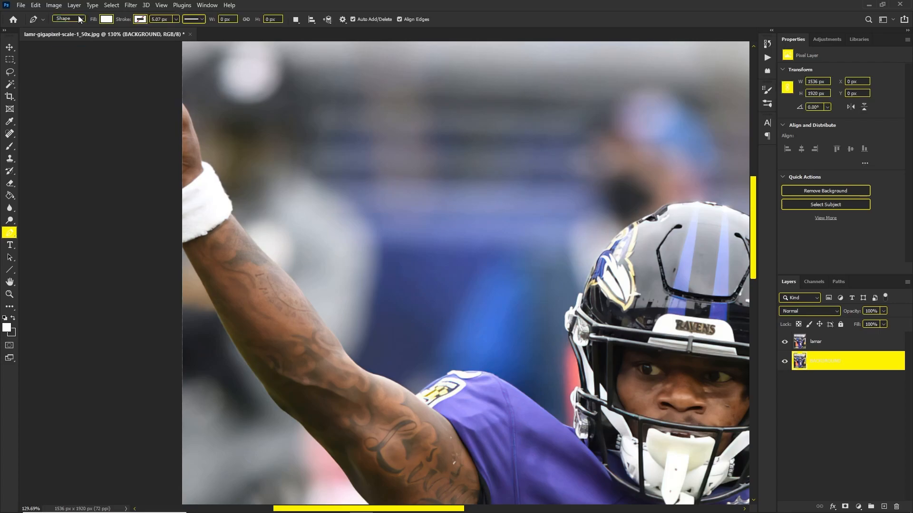
click(79, 19)
click(79, 35)
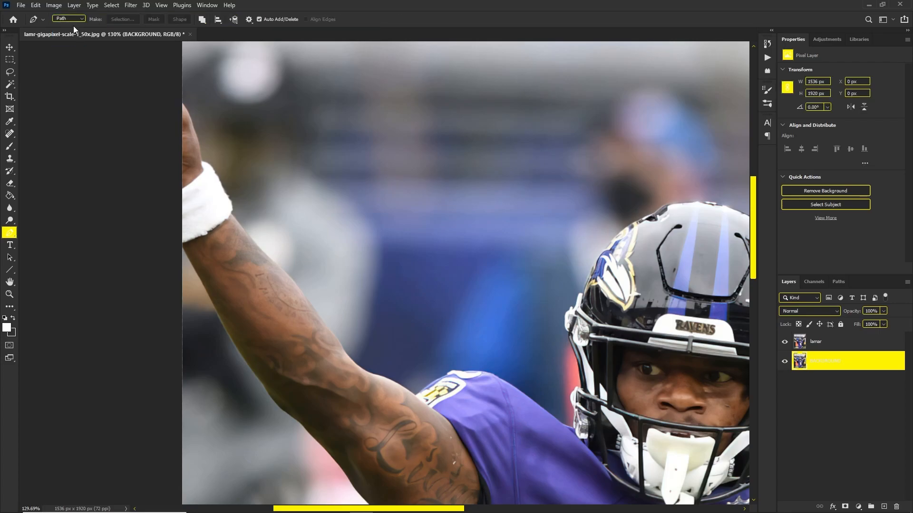
Step: Try to trace the raised hand's edge down to the white wristband with a Pen path
click(181, 103)
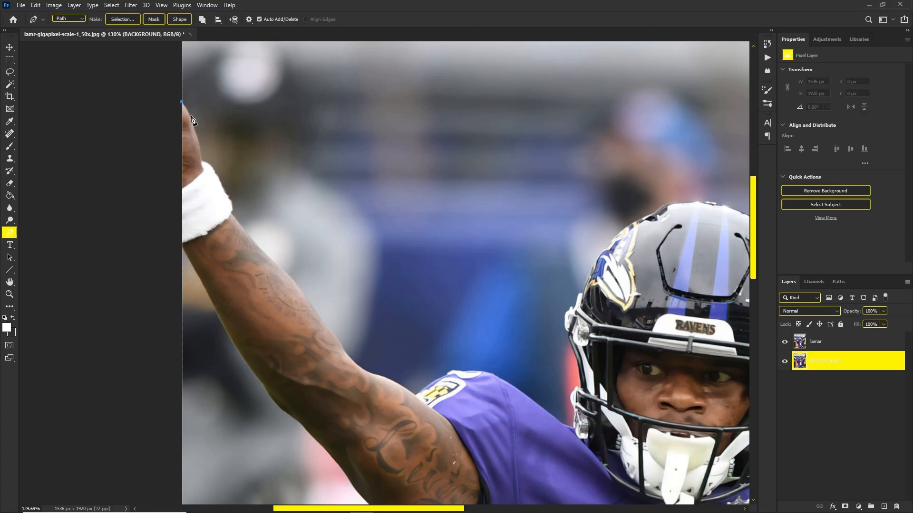
drag(180, 118, 198, 134)
drag(188, 91, 196, 137)
drag(193, 133, 223, 104)
click(195, 129)
click(199, 139)
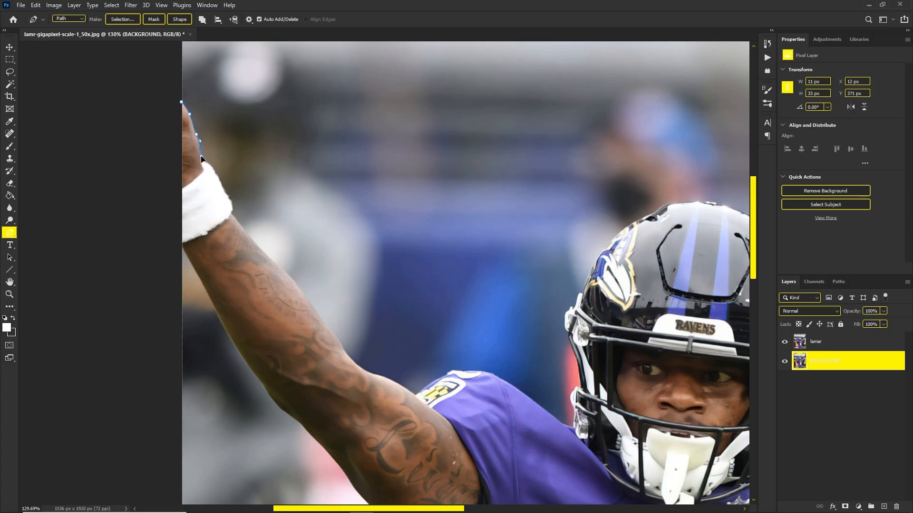
click(201, 157)
click(217, 177)
scroll(216, 198, down, 3)
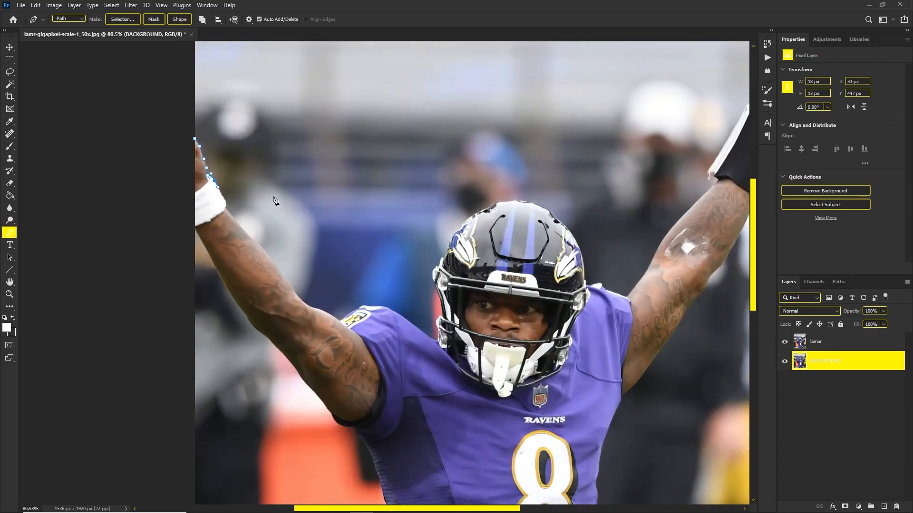
scroll(315, 190, down, 2)
key(Escape)
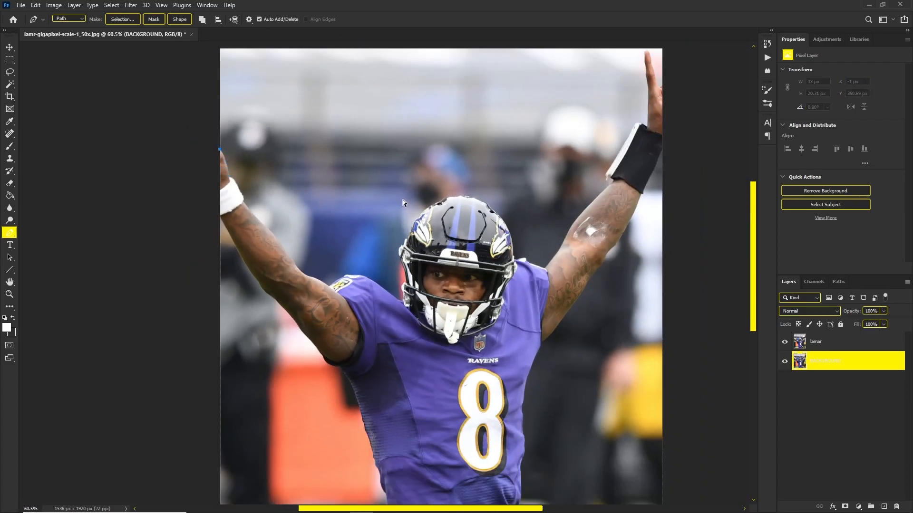
Step: Select the football player automatically with Select Subject on the BACKGROUND layer
scroll(484, 234, down, 1)
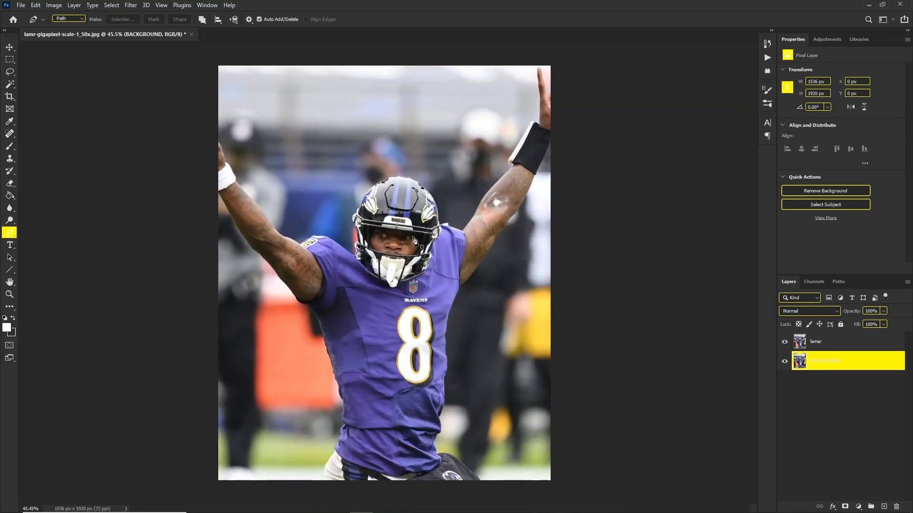
key(ctrl+plus)
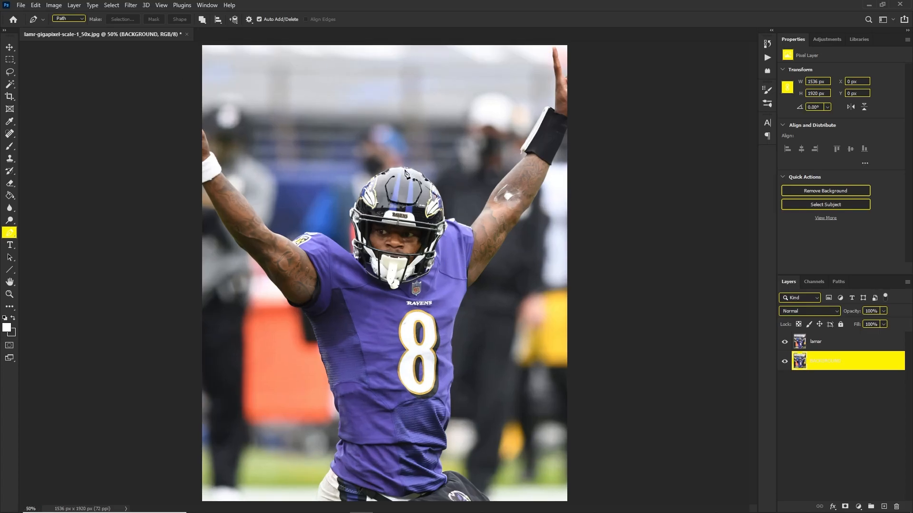
click(112, 10)
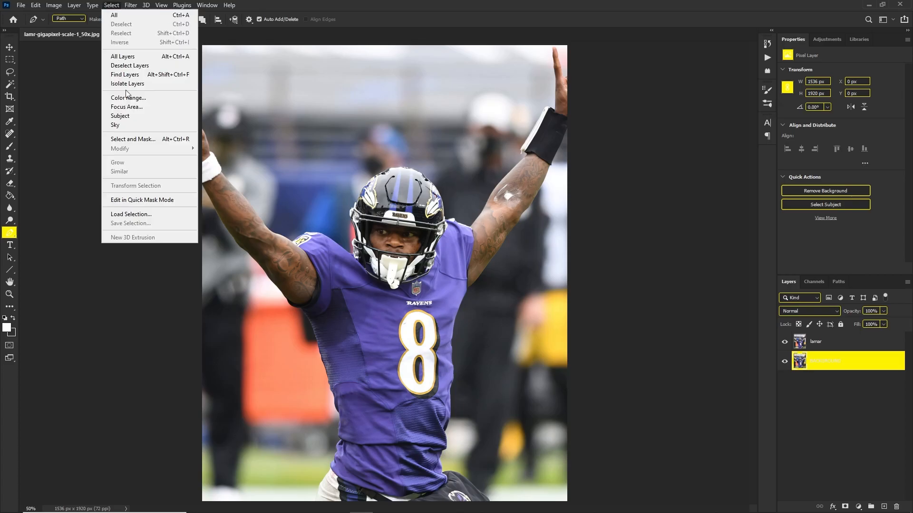
click(134, 116)
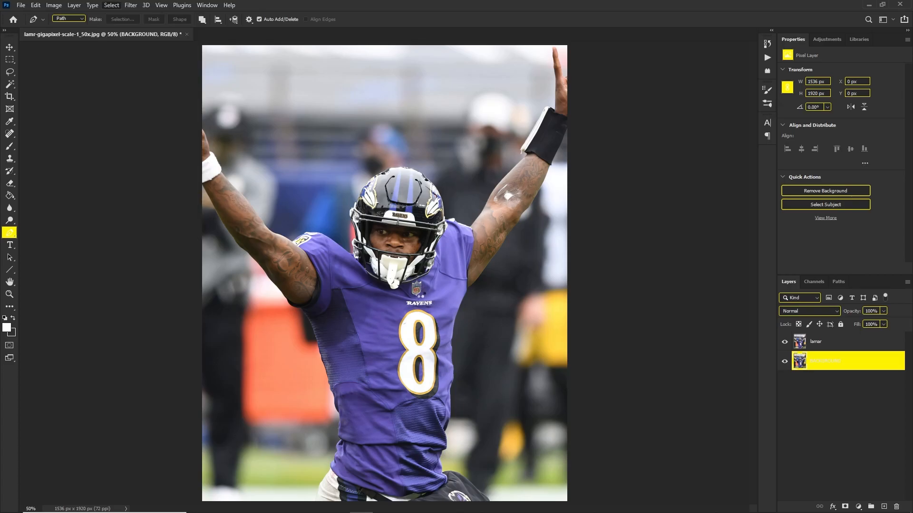
Step: Examine the selection outline around the player's helmet, arms, jersey and waist
scroll(311, 128, up, 5)
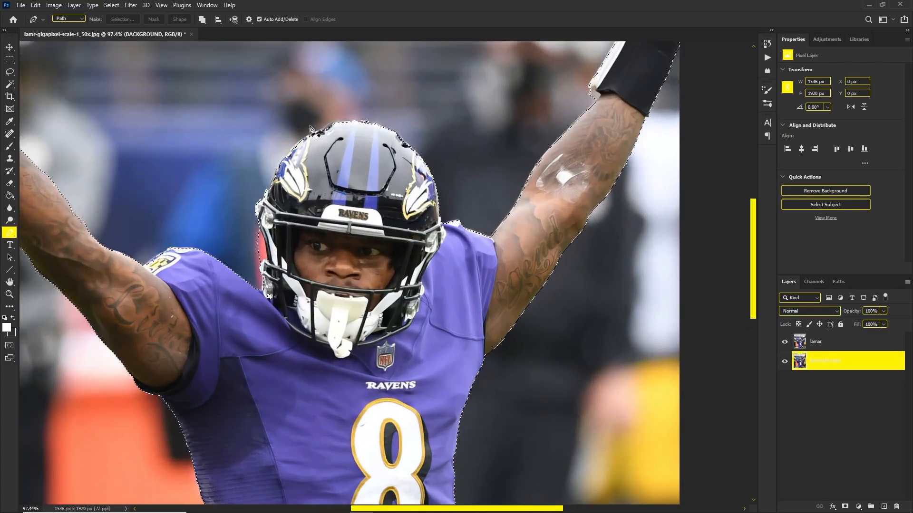
scroll(312, 128, down, 1)
scroll(304, 121, up, 3)
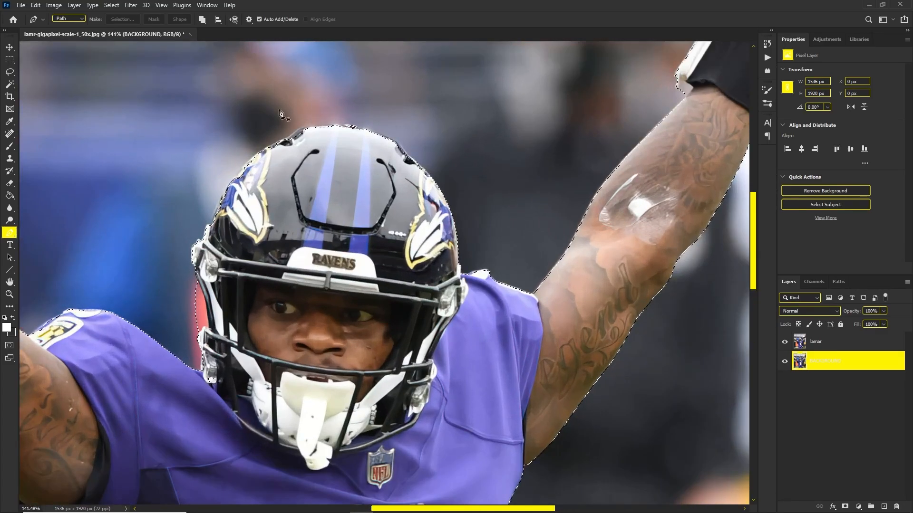
scroll(291, 109, down, 2)
scroll(327, 303, down, 6)
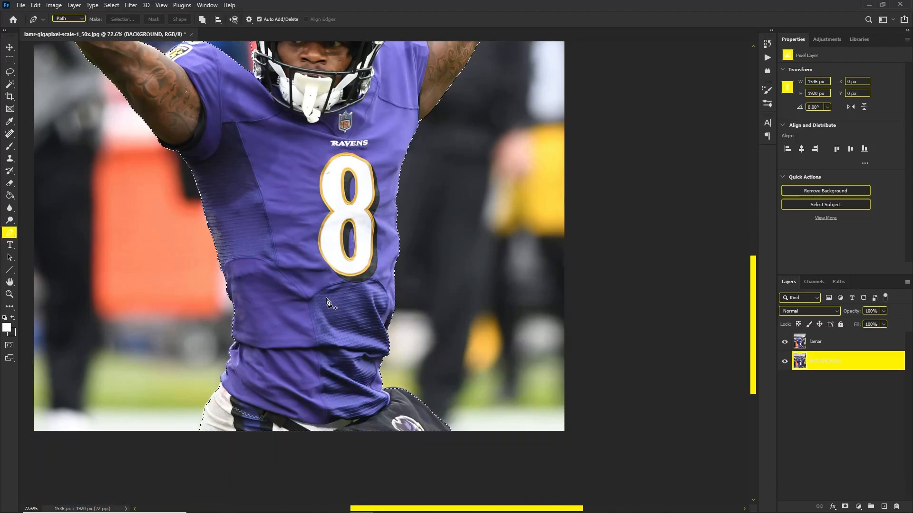
scroll(398, 243, up, 3)
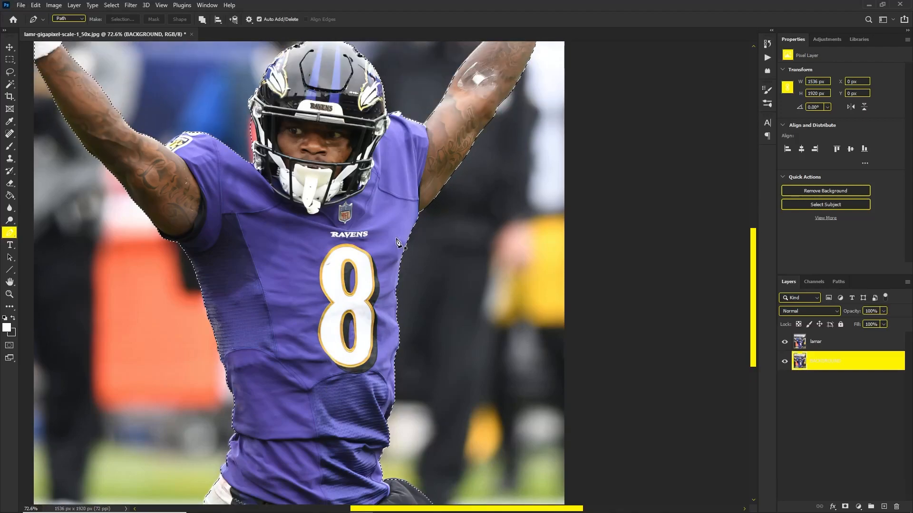
scroll(398, 242, up, 5)
scroll(286, 264, up, 2)
scroll(287, 265, up, 2)
scroll(290, 261, up, 1)
Step: Choose the Lasso tool and add a small loop on the helmet to the selection
key(l)
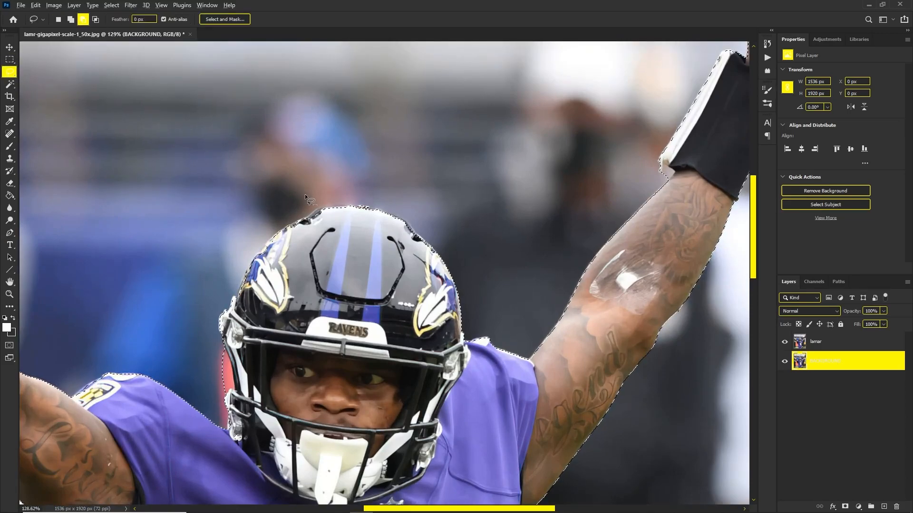
scroll(306, 208, up, 2)
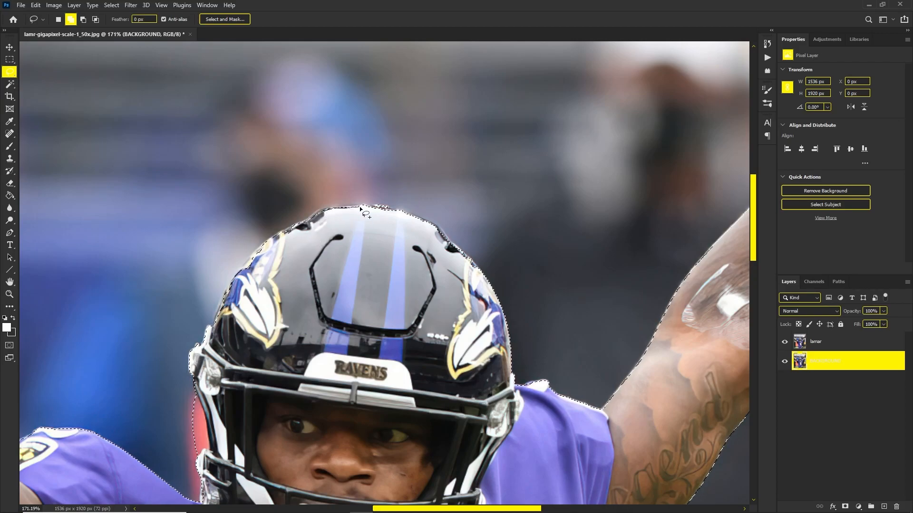
right_click(9, 71)
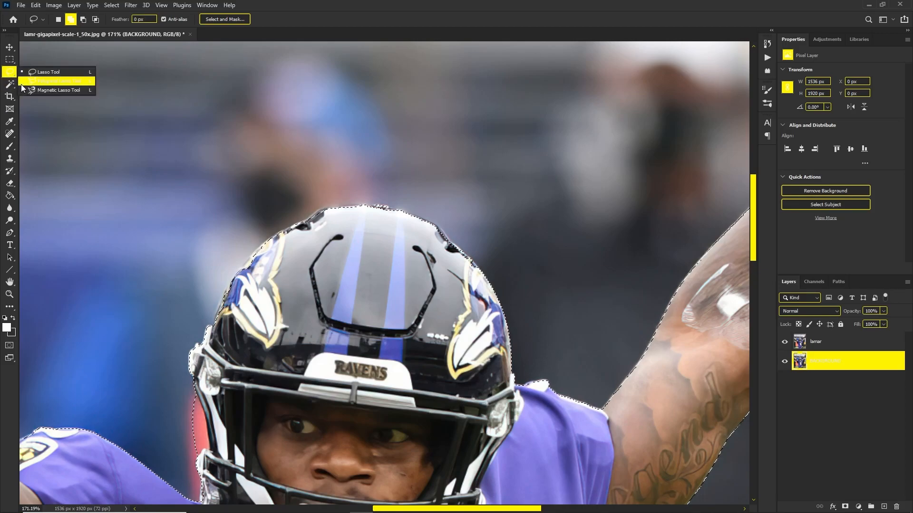
click(47, 73)
mouse_move(299, 249)
mouse_down()
mouse_move(328, 244)
mouse_move(309, 286)
mouse_move(301, 278)
mouse_up()
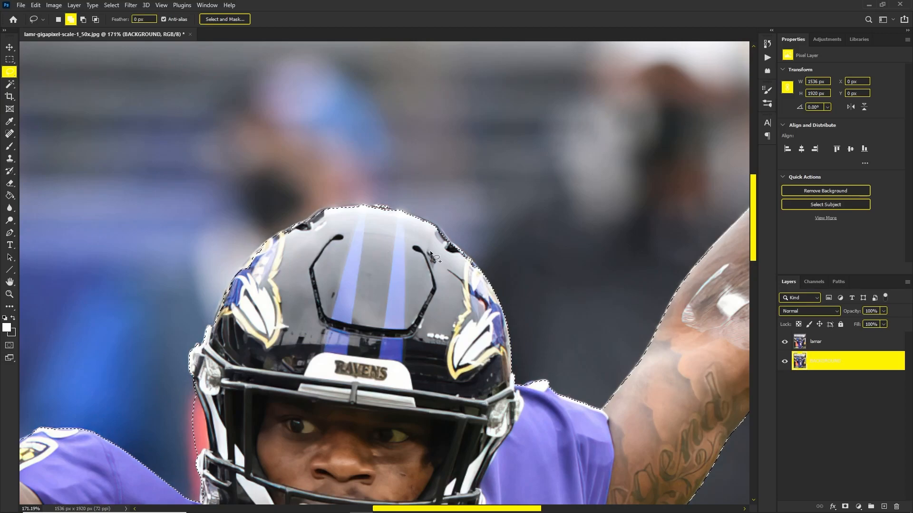
Step: Try subtracting a small area of the helmet from the selection with the Lasso tool
key(alt)
key(alt)
mouse_move(395, 225)
mouse_down()
mouse_move(399, 213)
mouse_move(395, 225)
mouse_up()
key(ctrl+z)
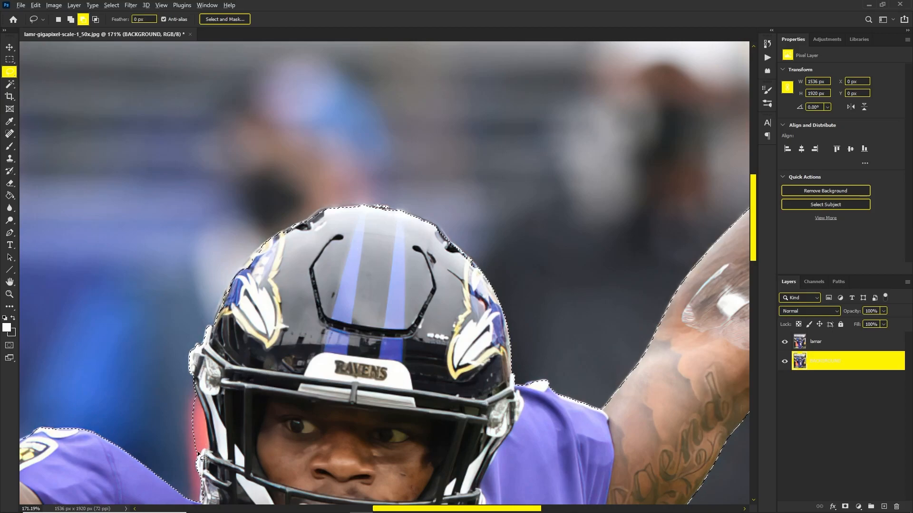
Step: Subtract the red background strip beside the helmet's face mask from the selection with the Lasso tool
scroll(200, 419, up, 5)
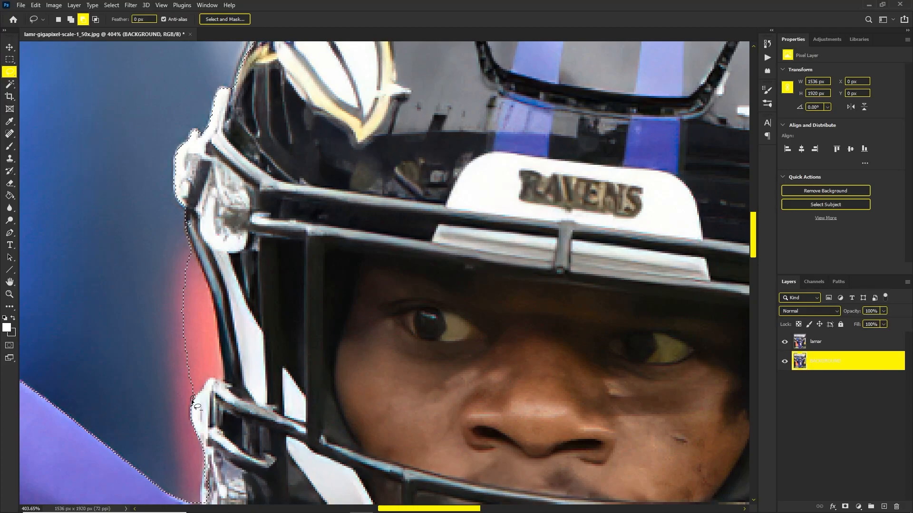
mouse_move(222, 385)
mouse_down()
mouse_move(221, 328)
mouse_move(195, 252)
mouse_move(128, 398)
mouse_up()
scroll(190, 343, down, 13)
scroll(299, 233, down, 1)
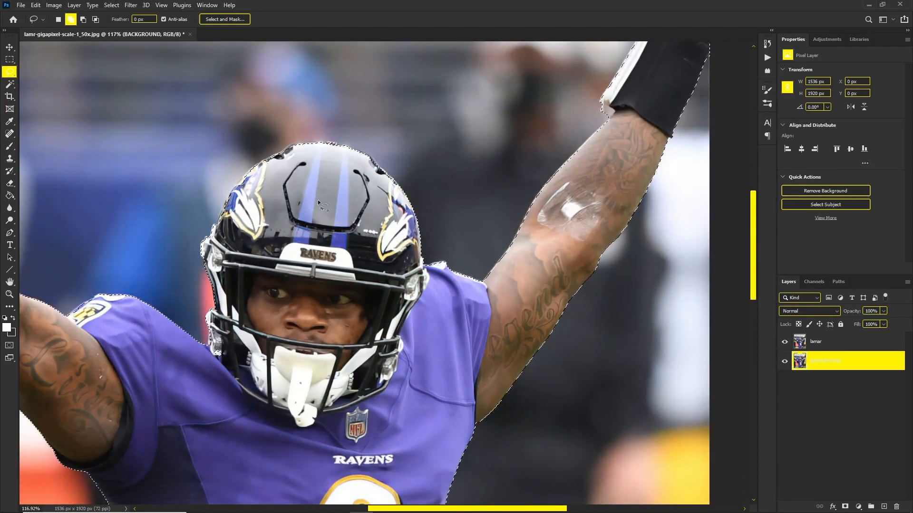
Step: Check the selection edge below the black wristband and preview the whole selection with Quick Mask
scroll(627, 93, up, 4)
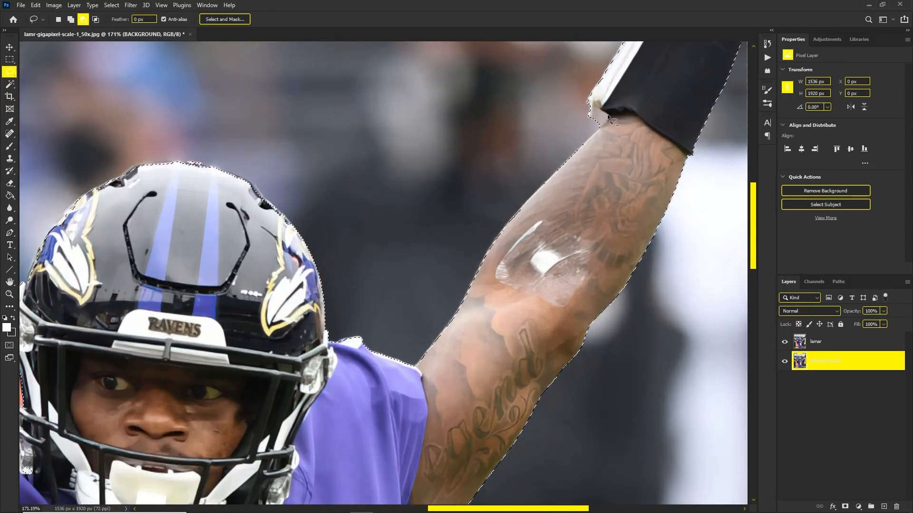
scroll(609, 115, up, 4)
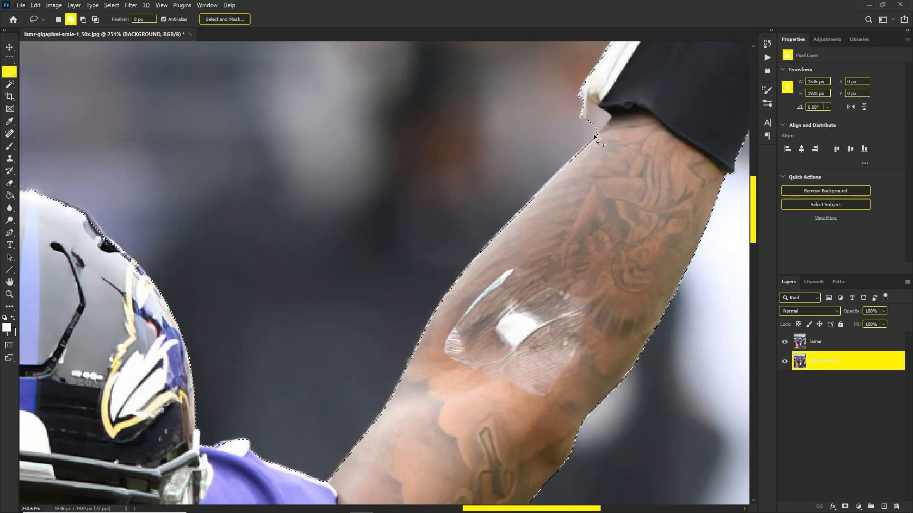
key(ctrl+0)
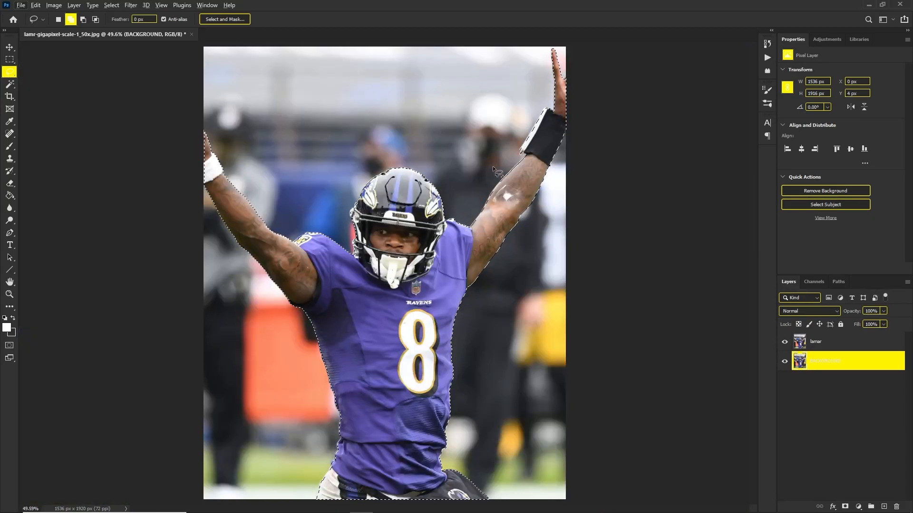
key(q)
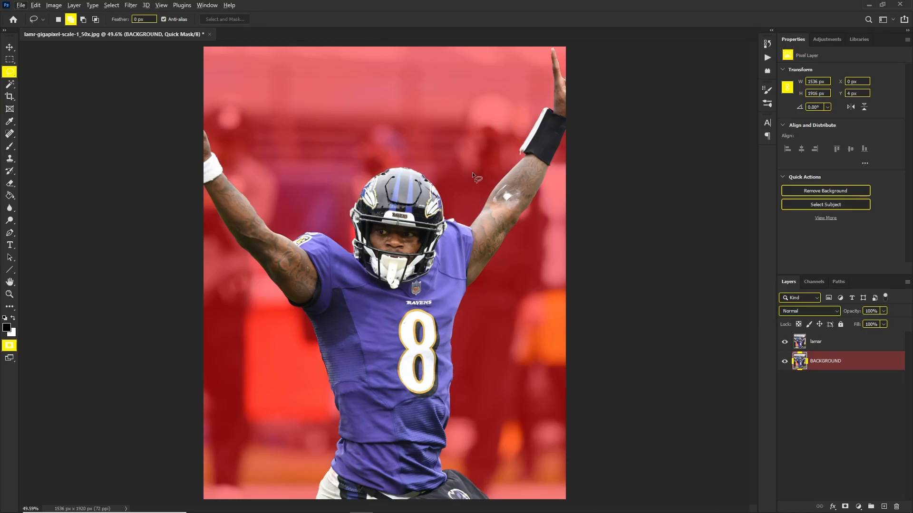
key(q)
key(q)
key(q)
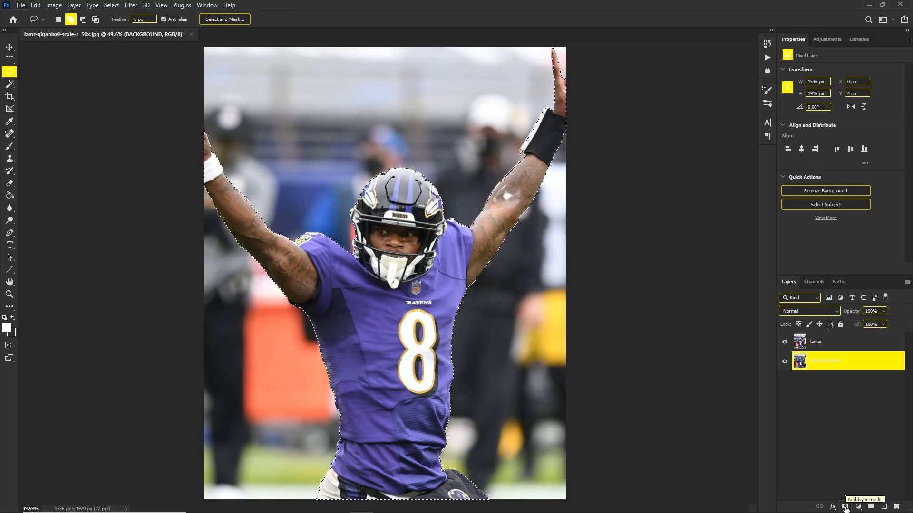
Step: Add a layer mask from the selection to the lamar layer and hide the BACKGROUND layer
key(alt+bracketright)
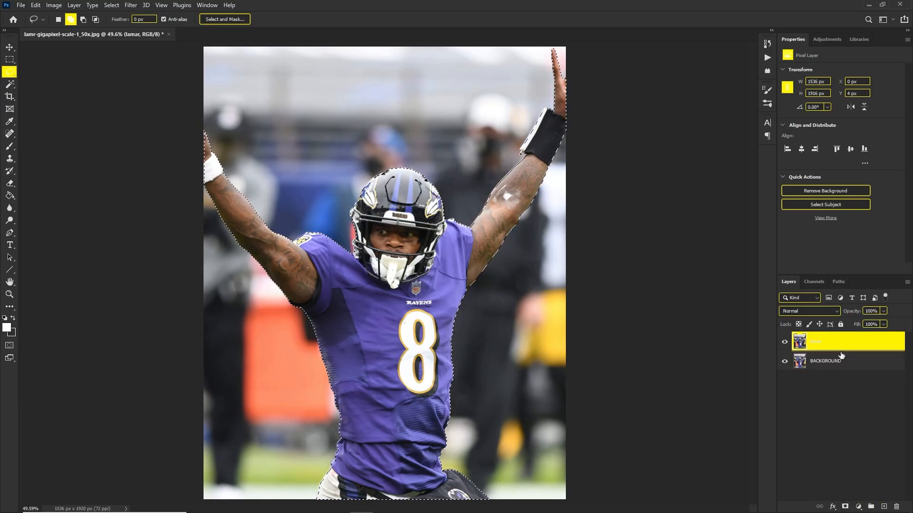
click(846, 507)
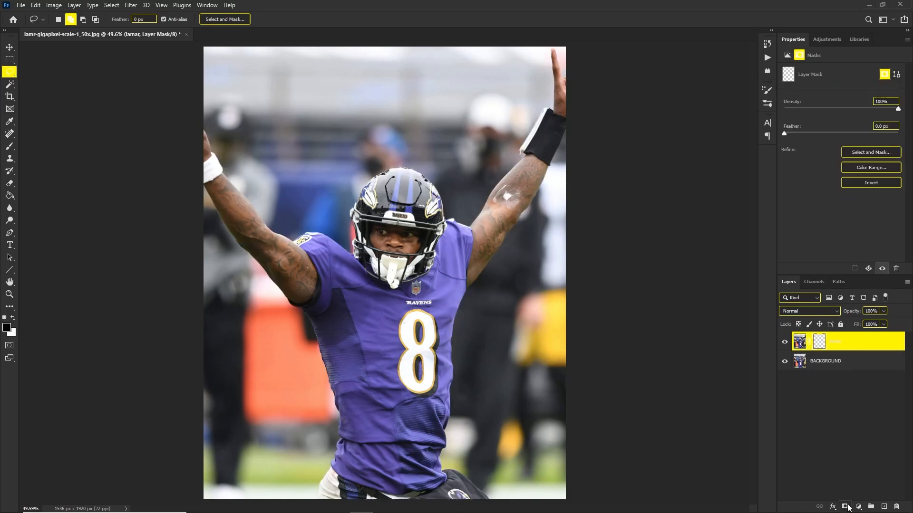
key(alt+bracketleft)
click(785, 363)
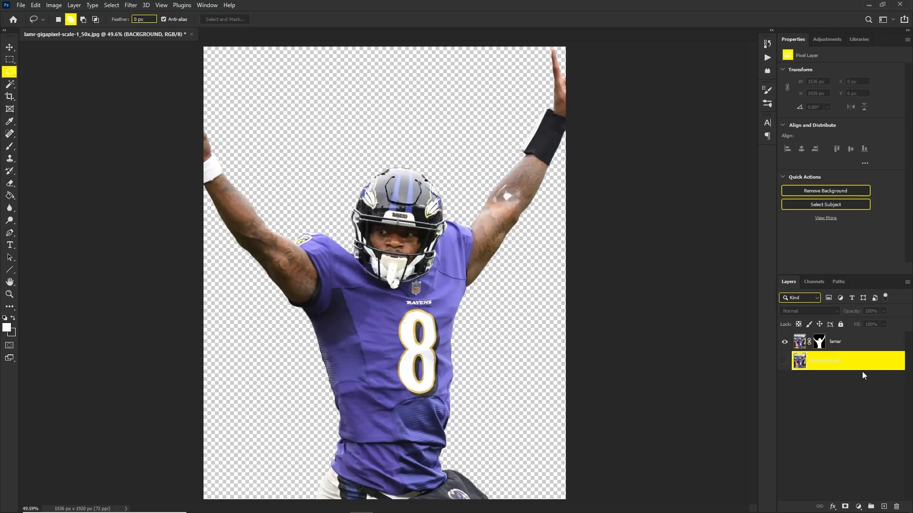
Step: Show the BACKGROUND layer and apply the lamar layer's mask permanently
click(784, 362)
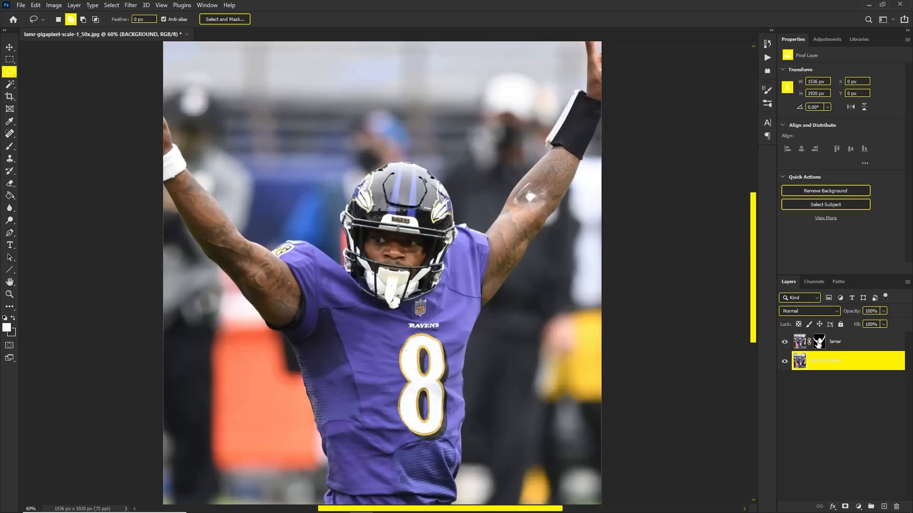
right_click(820, 341)
click(840, 367)
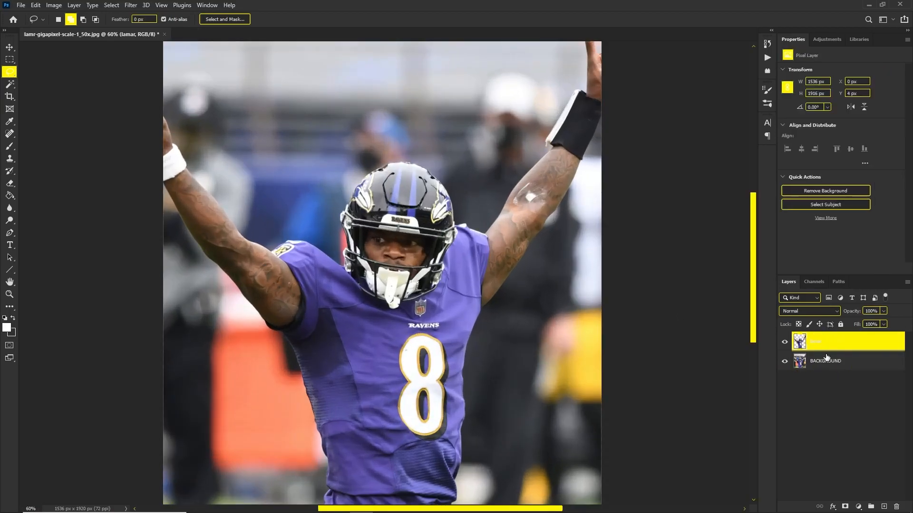
Step: Check the cutout with the BACKGROUND layer hidden, show that layer again and add an empty layer directly above it
click(784, 361)
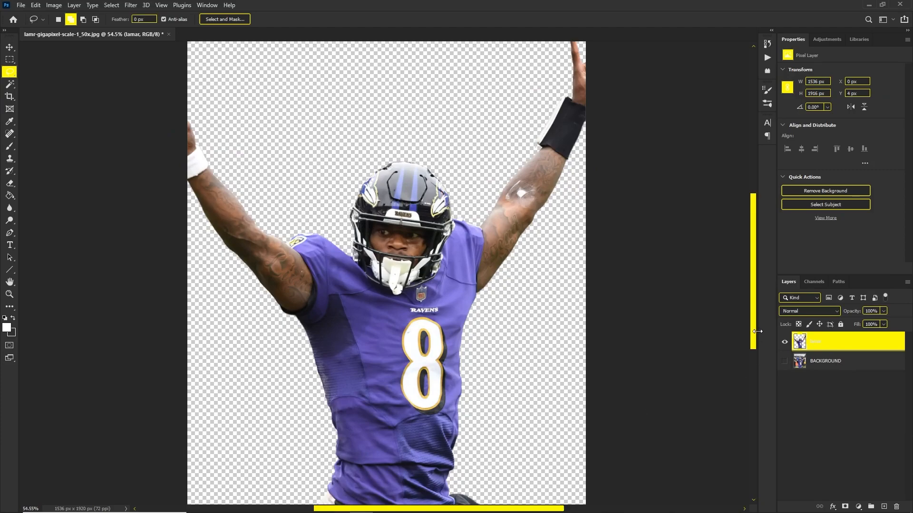
click(817, 361)
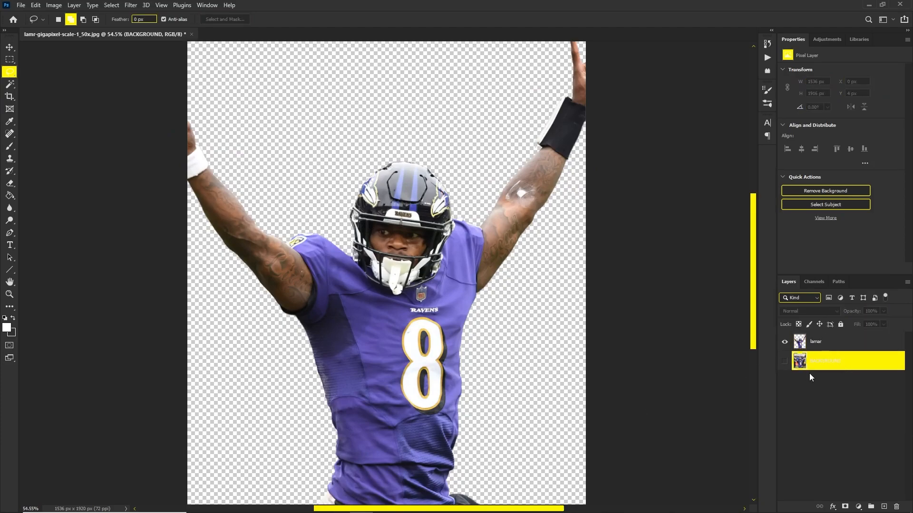
click(784, 361)
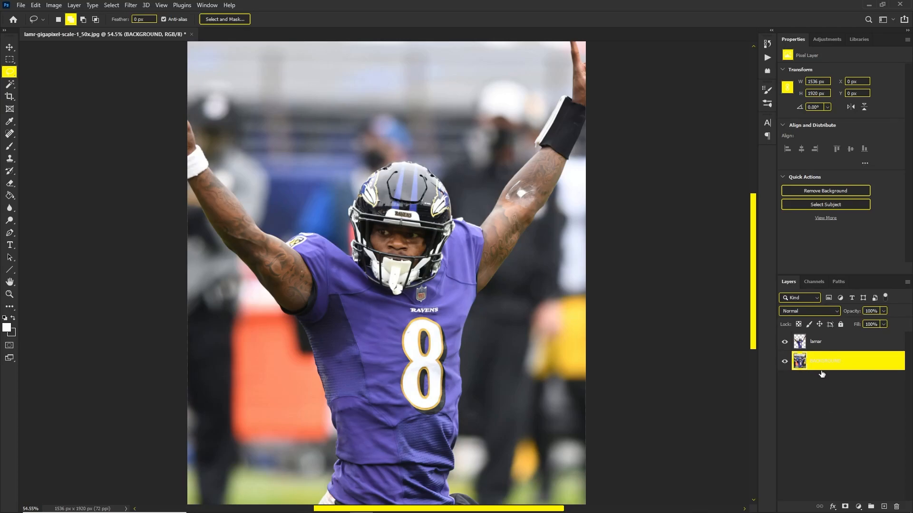
click(885, 507)
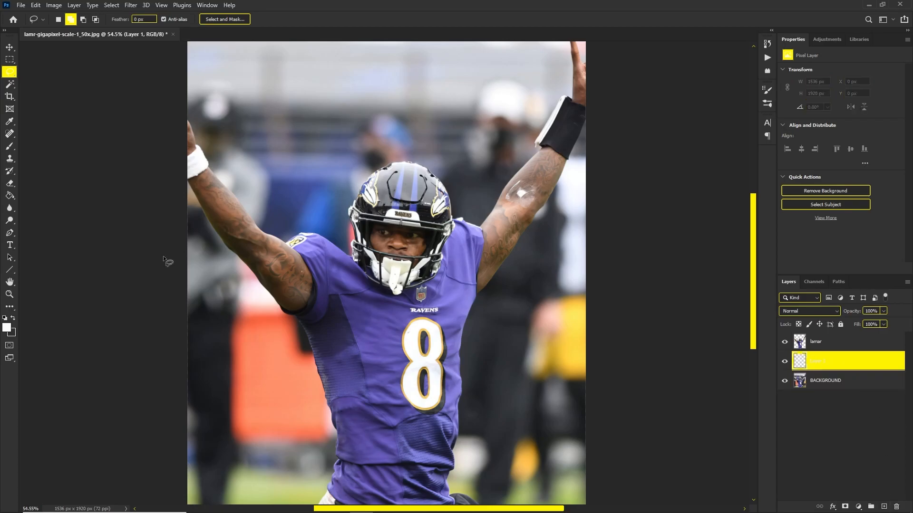
Step: Set the foreground colour to dark gray and fill the empty layer with it using the Paint Bucket tool
click(9, 195)
click(7, 328)
drag(55, 171, 1, 166)
click(238, 72)
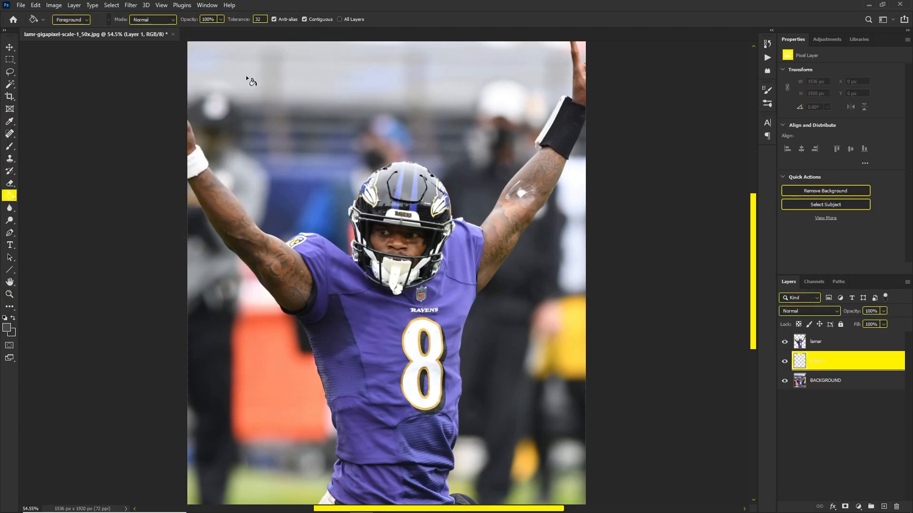
click(356, 102)
Step: Lower the gray layer's Fill to 76% and make the Move tool active
mouse_move(877, 338)
mouse_down()
mouse_move(864, 337)
mouse_move(874, 335)
mouse_up()
scroll(372, 211, down, 2)
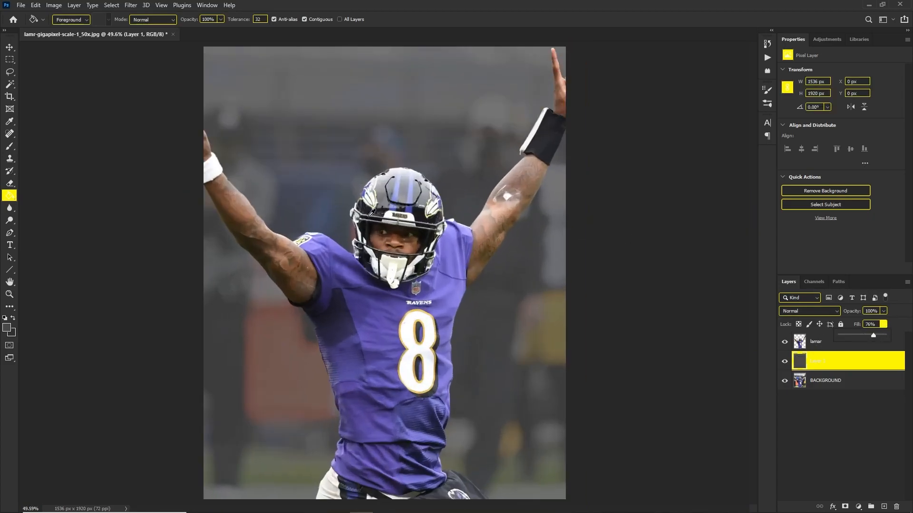
scroll(371, 211, up, 1)
key(v)
scroll(436, 164, down, 2)
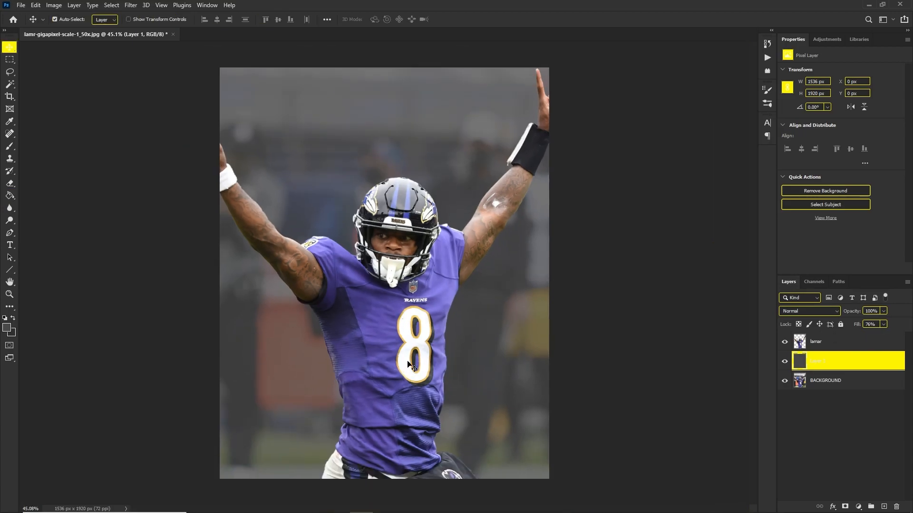
scroll(407, 368, up, 1)
scroll(444, 348, up, 1)
Step: Duplicate the lamar layer and place the copy beneath the original
click(857, 350)
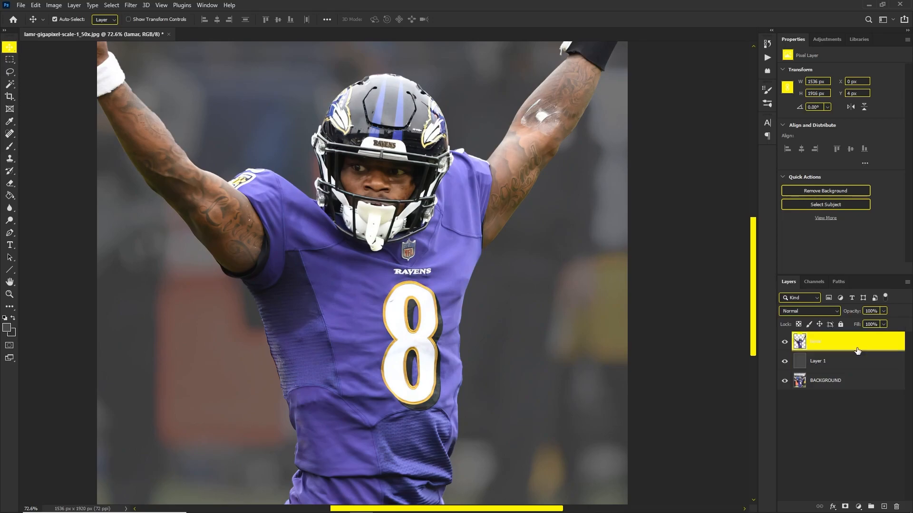
key(ctrl+j)
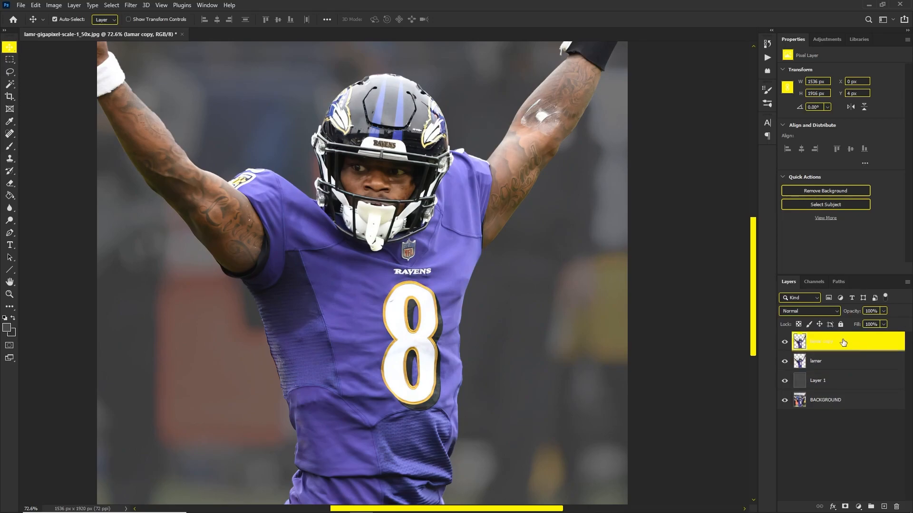
drag(816, 364, 817, 338)
Step: Mark the lamar copy layer with a red colour label
double_click(824, 362)
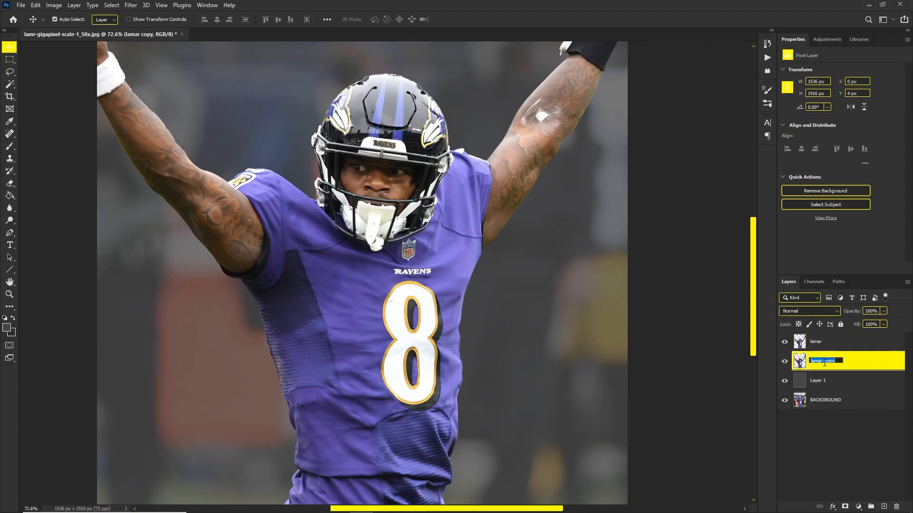
right_click(847, 363)
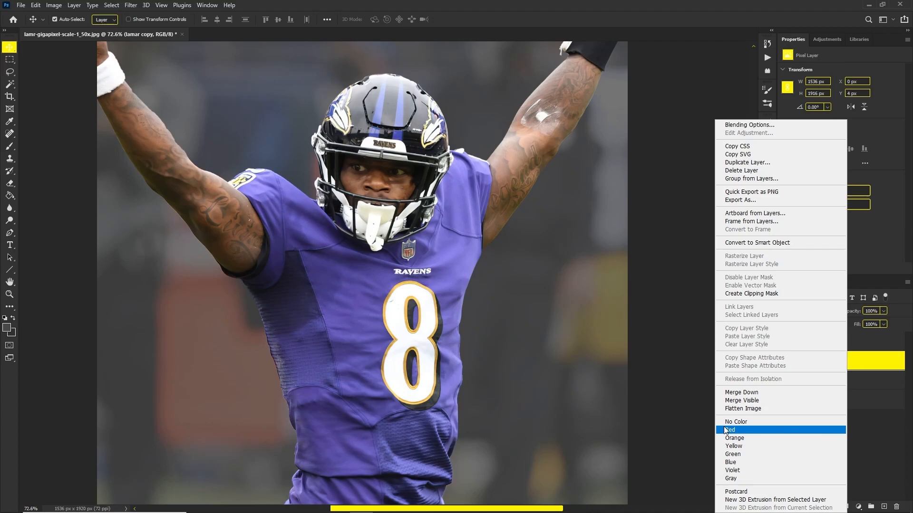
click(818, 428)
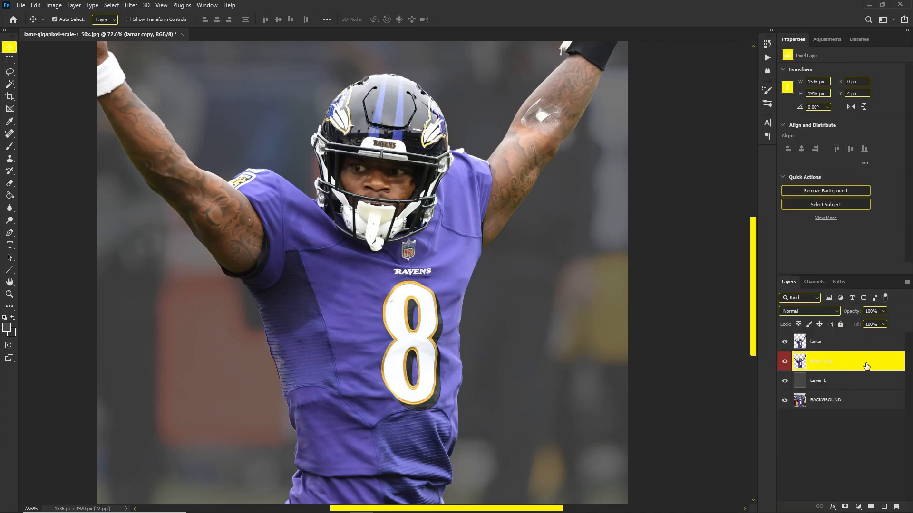
Step: Hide the lamar copy layer and make the visible lamar layer active
scroll(480, 191, down, 5)
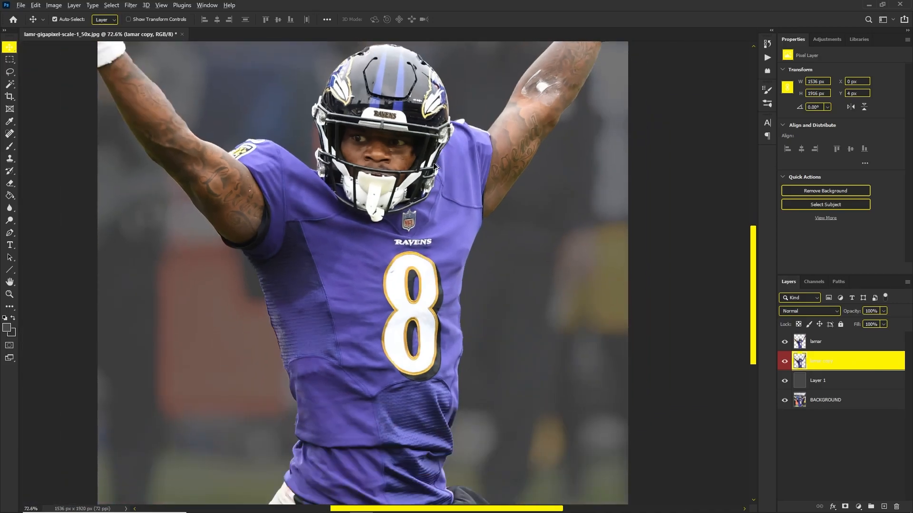
scroll(409, 200, up, 2)
scroll(434, 207, up, 2)
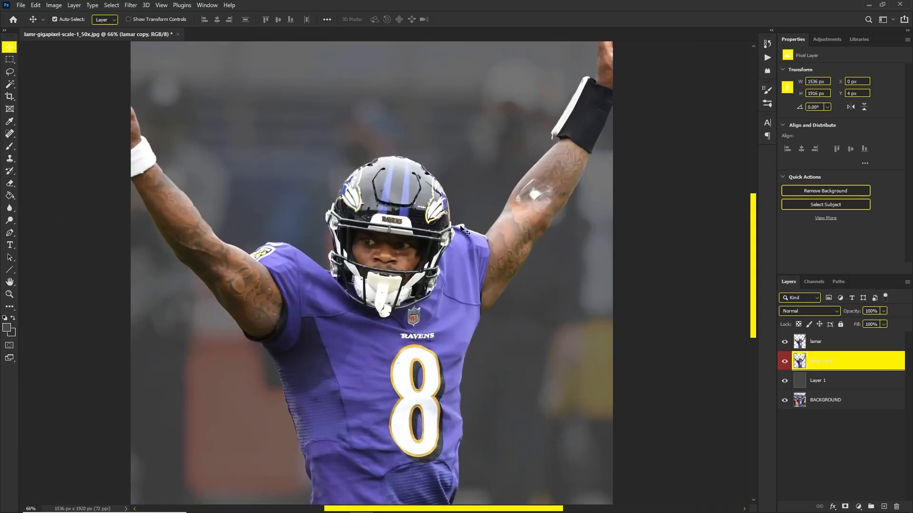
click(819, 348)
click(821, 381)
click(822, 347)
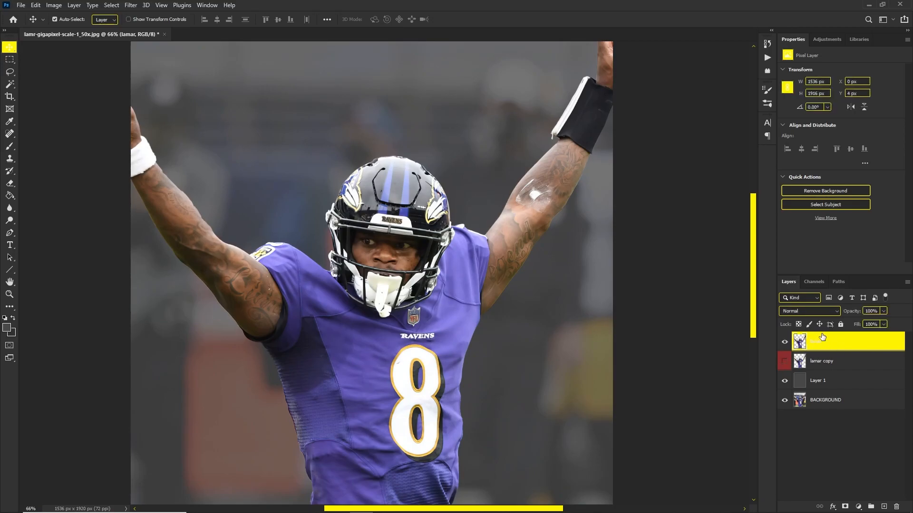
click(786, 343)
click(785, 344)
Step: Trace a closed path around the jersey's number 8, including its black shadow, with the Pen tool
scroll(406, 234, down, 5)
scroll(427, 353, up, 3)
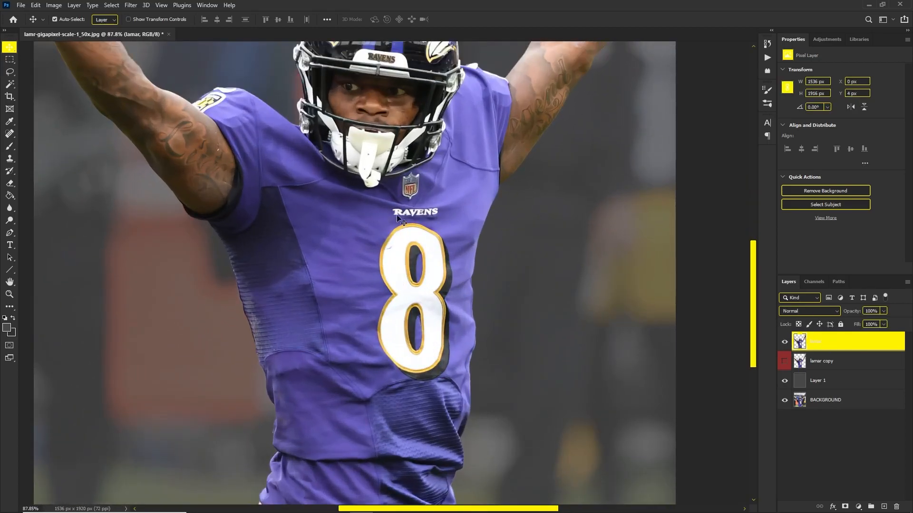
click(10, 75)
scroll(390, 336, up, 2)
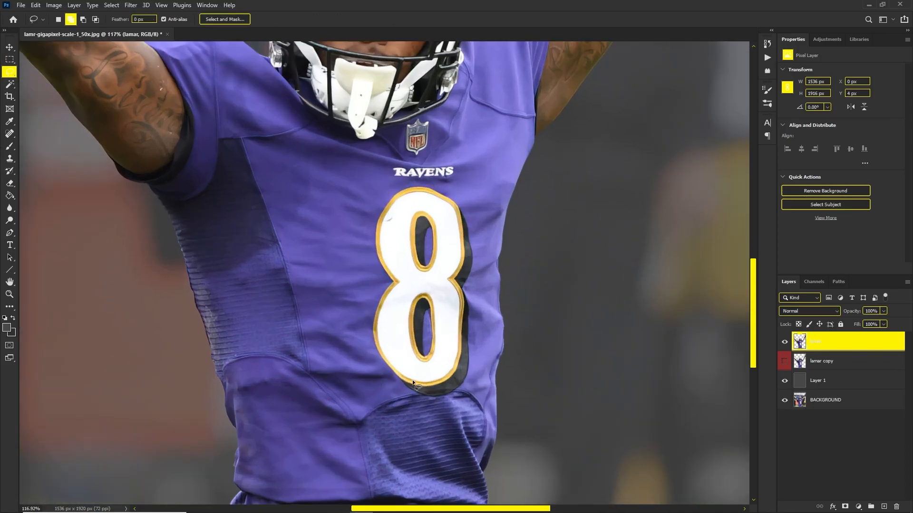
click(10, 232)
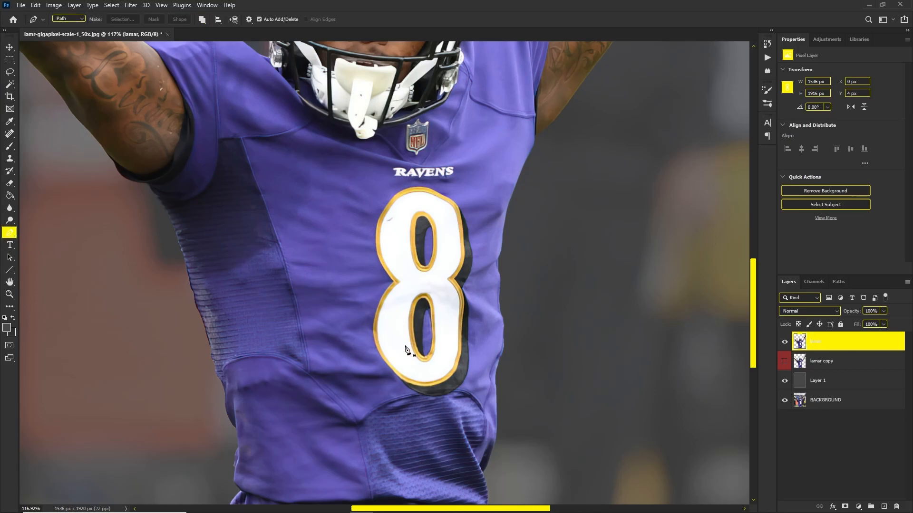
click(391, 283)
drag(372, 322, 371, 340)
click(384, 367)
drag(410, 393, 421, 398)
drag(424, 398, 438, 398)
drag(440, 397, 469, 378)
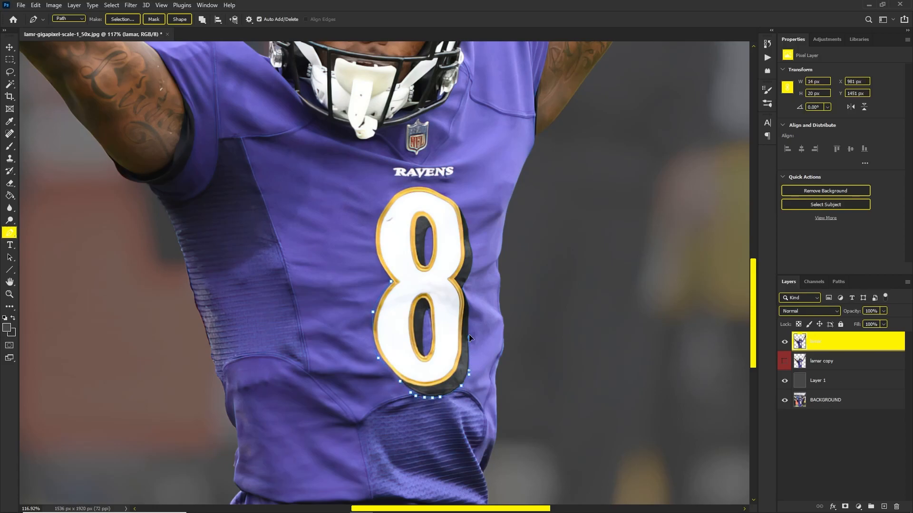
click(469, 314)
drag(472, 242, 468, 230)
mouse_move(429, 186)
mouse_down()
mouse_move(386, 201)
mouse_move(376, 222)
mouse_move(385, 281)
mouse_up()
double_click(389, 283)
Step: Turn the path around the number 8 into a new anti-aliased selection with a feather radius of 0 pixels
right_click(453, 229)
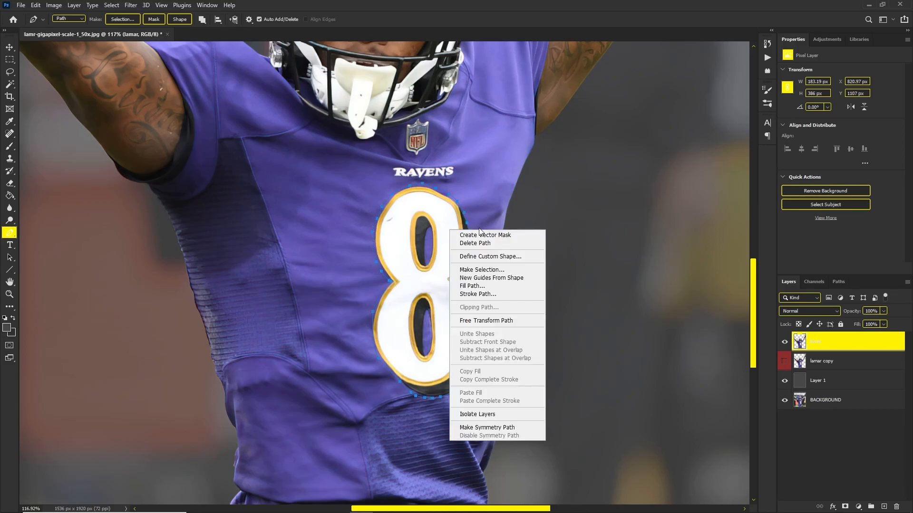
click(491, 270)
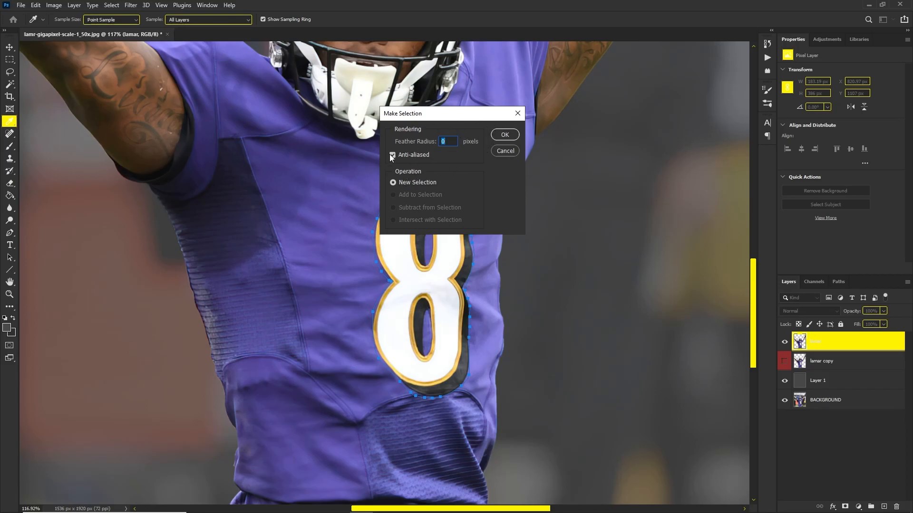
click(505, 135)
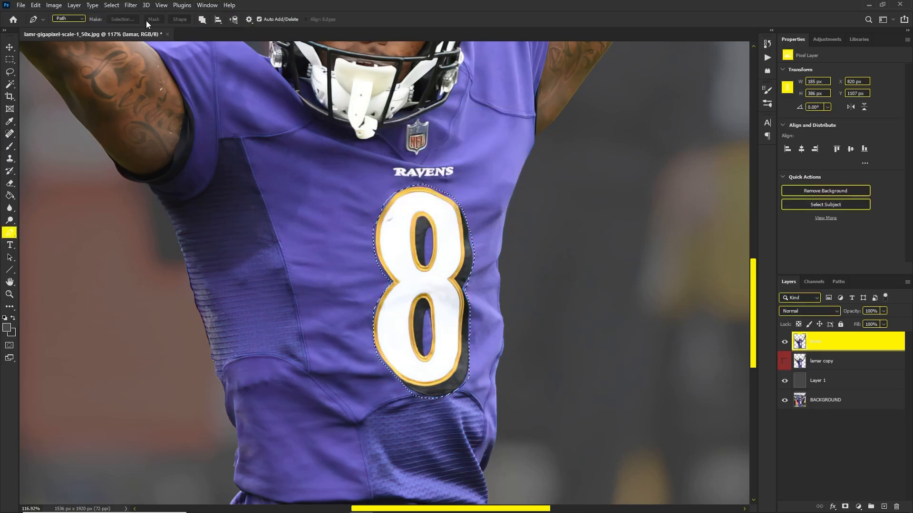
Step: Trace a closed path around the RAVENS wordmark with the Pen tool, keeping the path operation on Combine Shapes
click(202, 19)
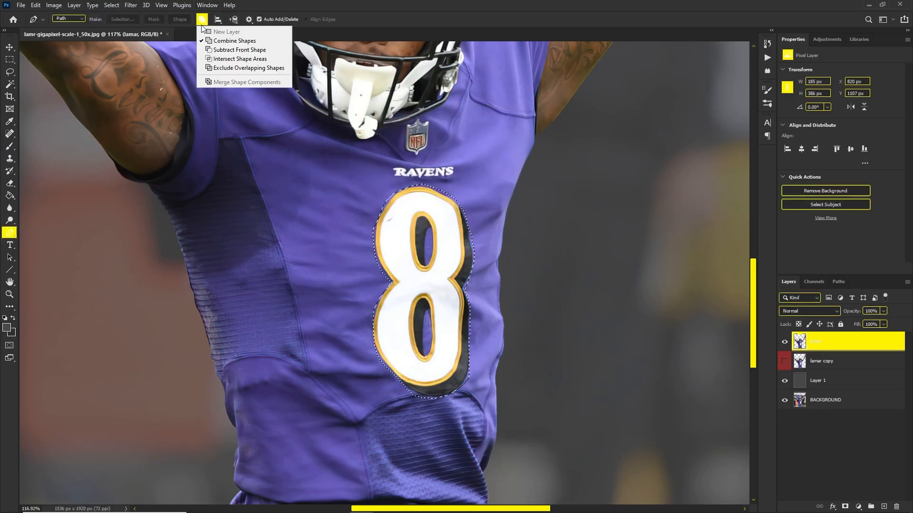
click(229, 41)
scroll(415, 145, up, 3)
click(389, 189)
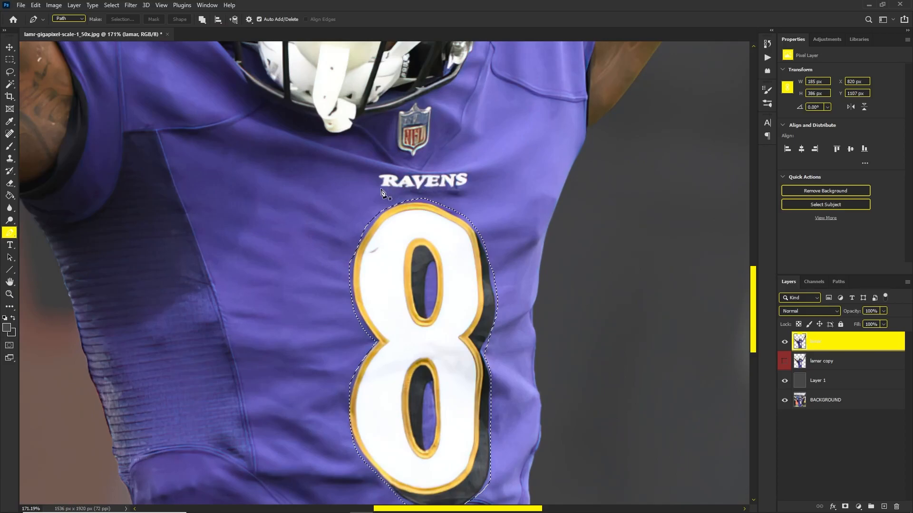
click(411, 190)
click(416, 192)
mouse_move(423, 189)
mouse_down()
mouse_move(457, 191)
mouse_move(474, 178)
mouse_move(429, 174)
mouse_up()
click(466, 185)
click(473, 176)
click(470, 171)
click(402, 175)
click(389, 173)
click(379, 173)
click(379, 178)
click(379, 187)
click(383, 190)
Step: Add the wordmark path to the existing selection, anti-aliased with a feather radius of 0 pixels
right_click(388, 180)
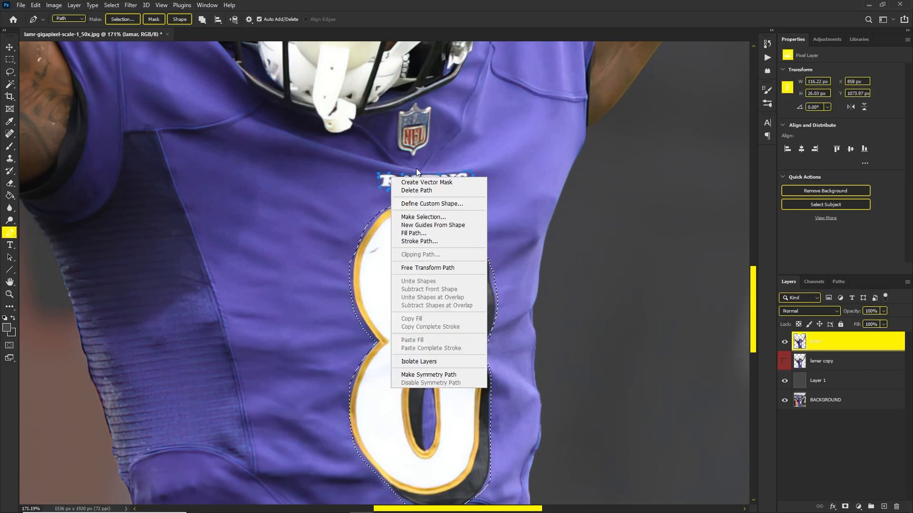
click(427, 219)
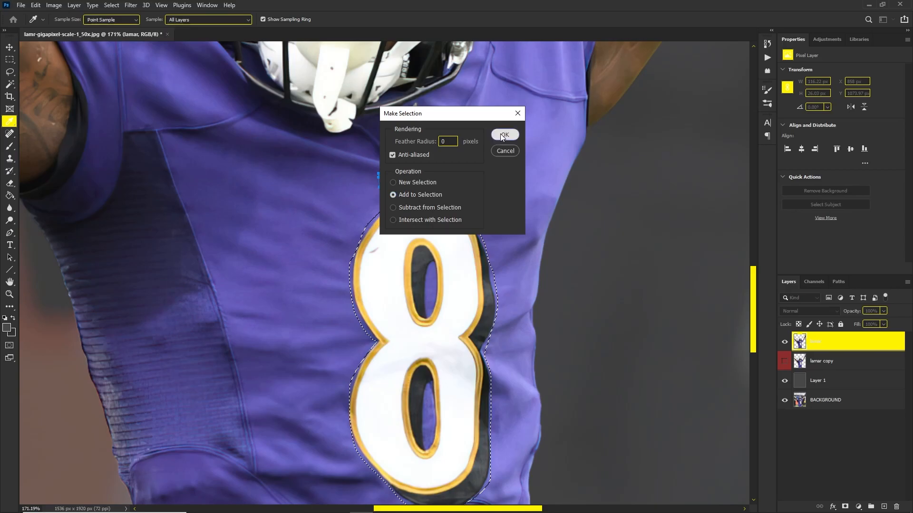
click(505, 135)
Step: Add the NFL shield below the collar to the selection with the Lasso tool
scroll(439, 199, down, 2)
scroll(440, 200, up, 2)
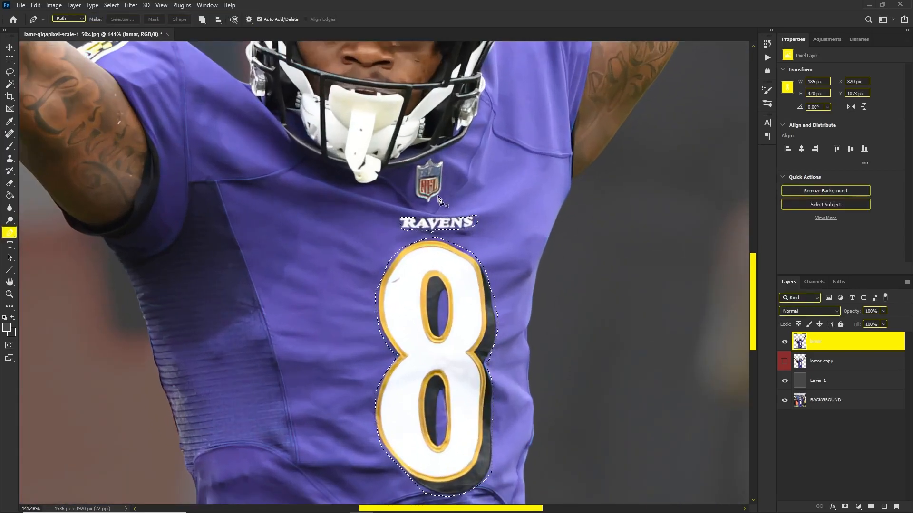
scroll(440, 200, up, 3)
key(l)
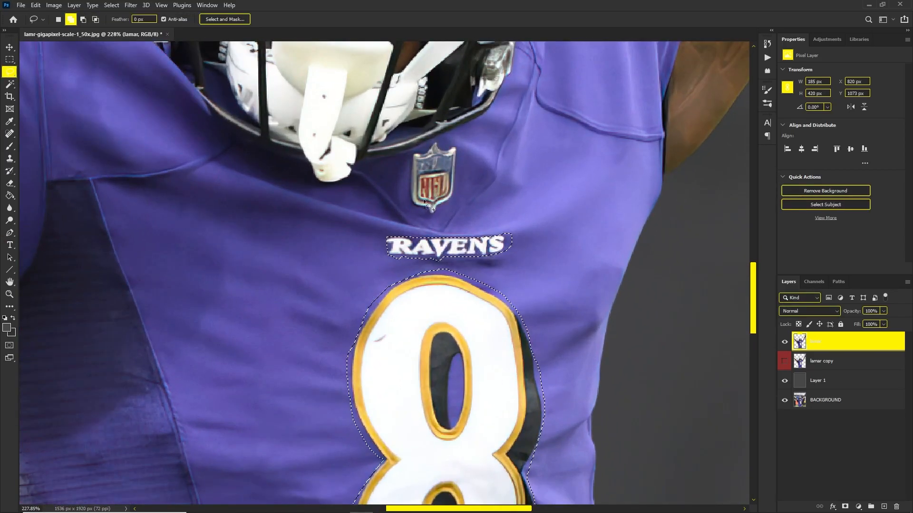
drag(413, 209, 423, 210)
drag(414, 155, 413, 210)
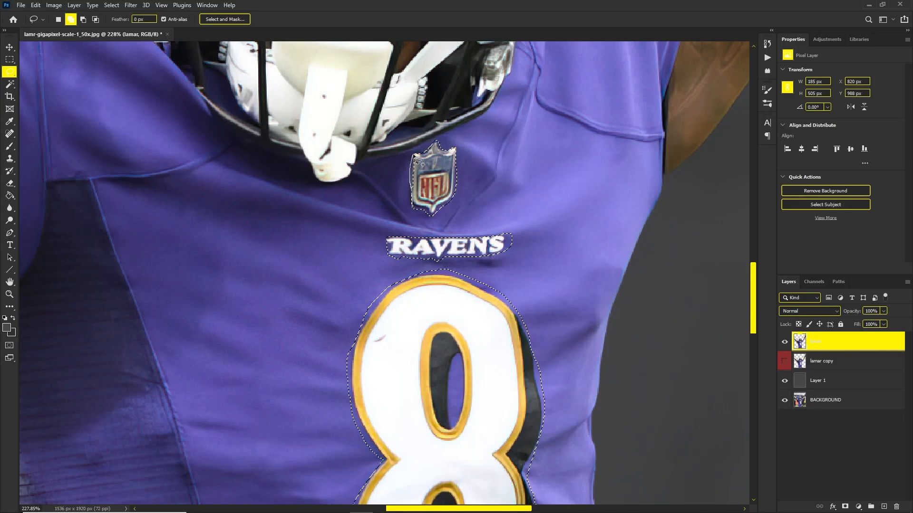
Step: Add the patch on one shoulder and the white trim on the opposite shoulder to the selection with the Lasso tool
scroll(304, 178, down, 3)
scroll(358, 179, up, 2)
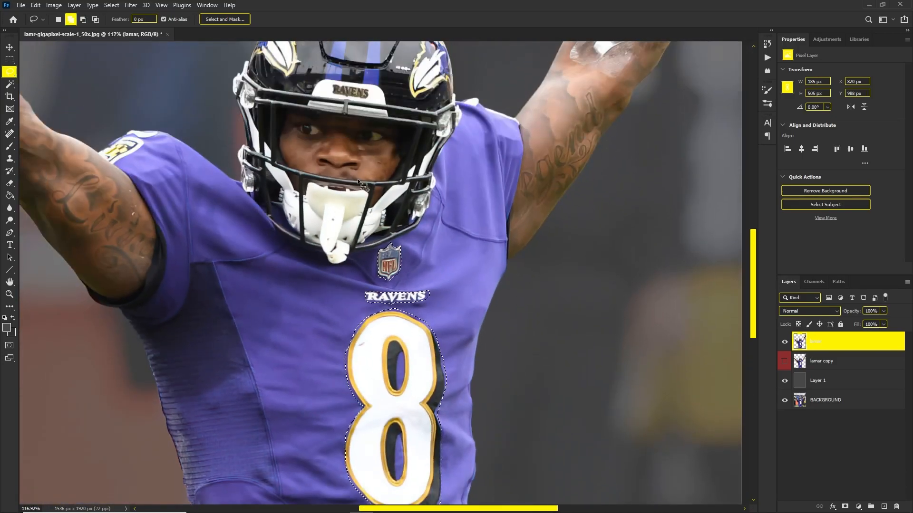
scroll(95, 149, up, 3)
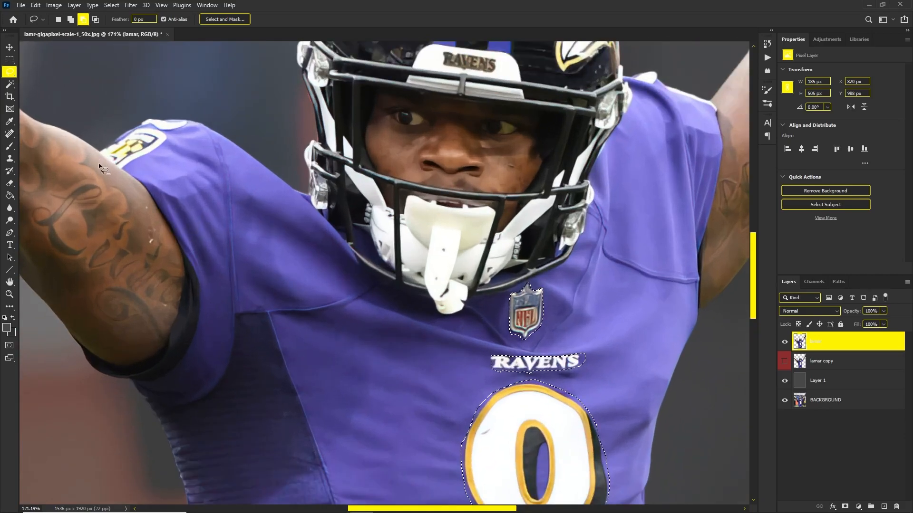
scroll(98, 164, up, 2)
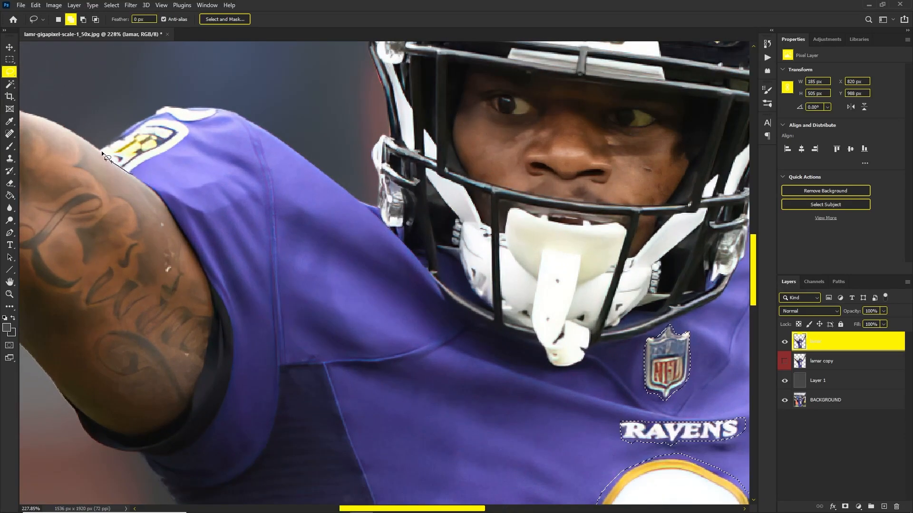
drag(163, 117, 187, 126)
drag(138, 167, 132, 173)
scroll(339, 247, down, 3)
scroll(410, 224, down, 2)
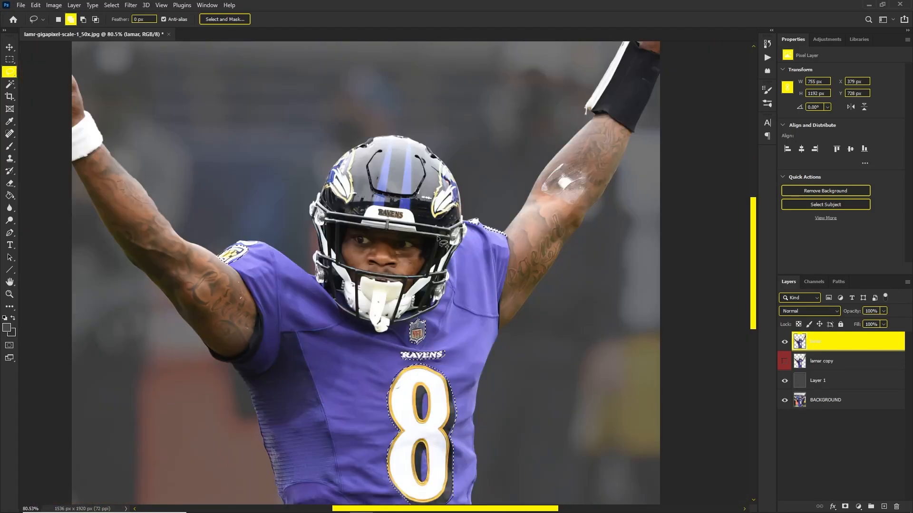
Step: Preview the combined selection of jersey number, wordmark, shield and shoulder details with Quick Mask, then return to the normal view
scroll(438, 235, down, 2)
key(q)
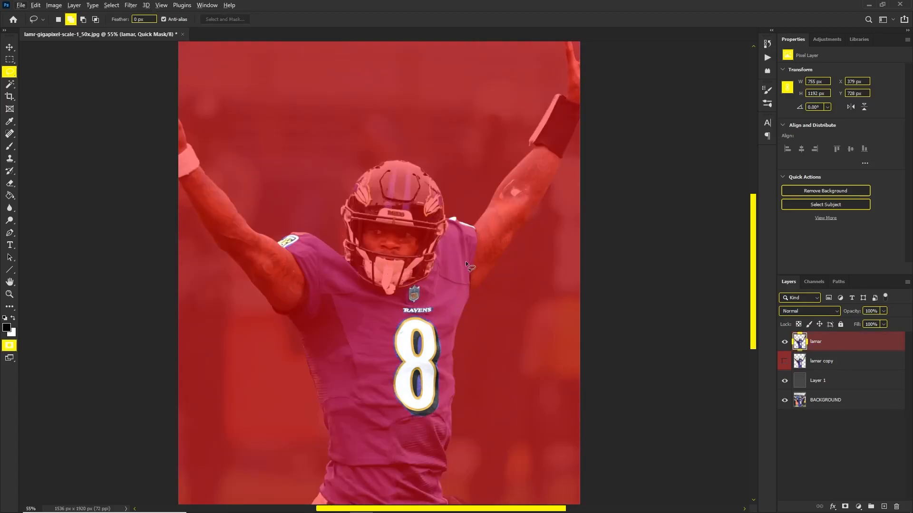
key(q)
key(q)
key(q)
key(q)
key(q)
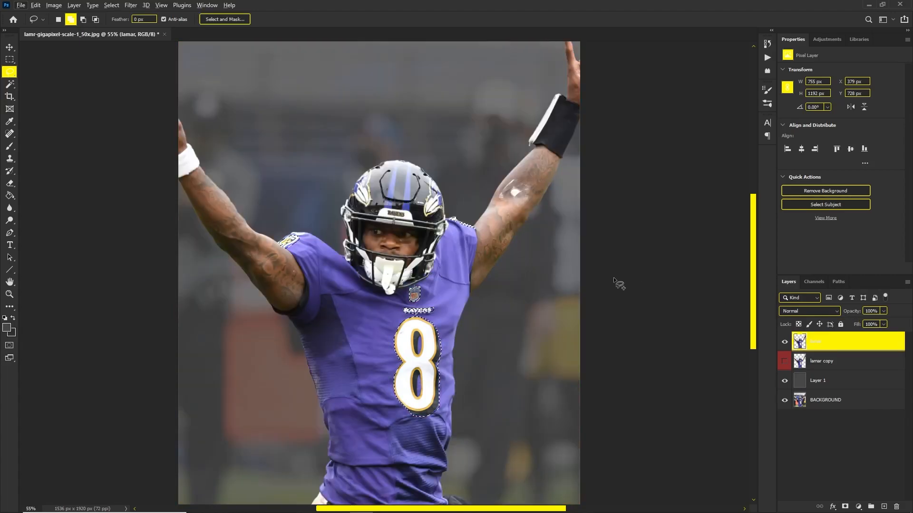
Step: Fill the selected jersey number, wordmark, shield and shoulder details using Content-Aware with Color Adaptation at 100% opacity, and deselect
key(shift+BackSpace)
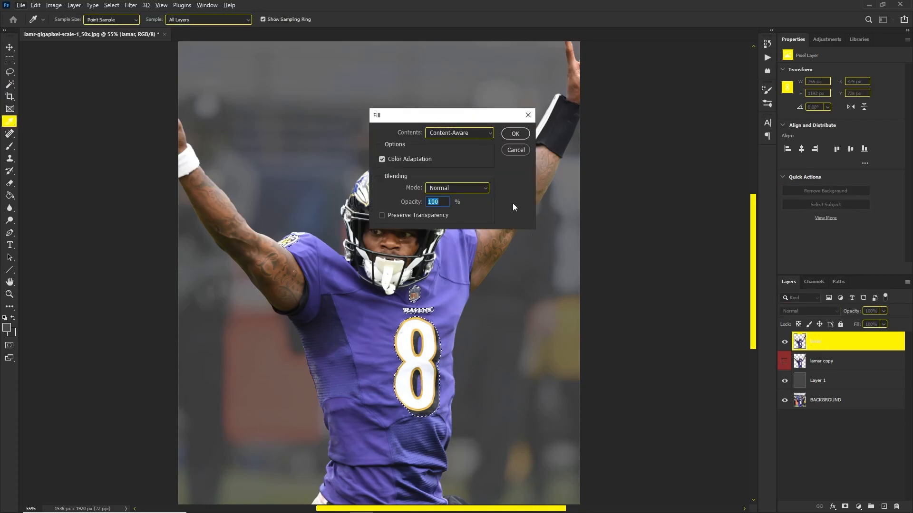
click(441, 131)
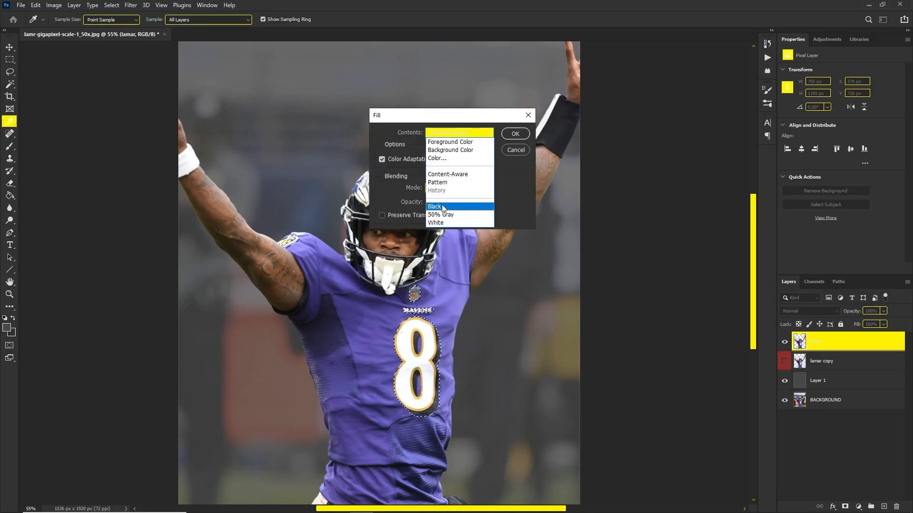
click(447, 174)
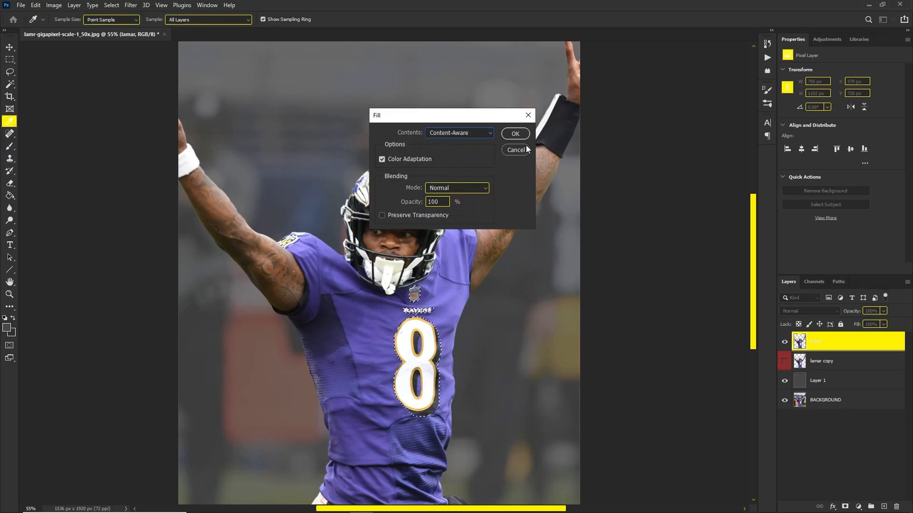
click(515, 134)
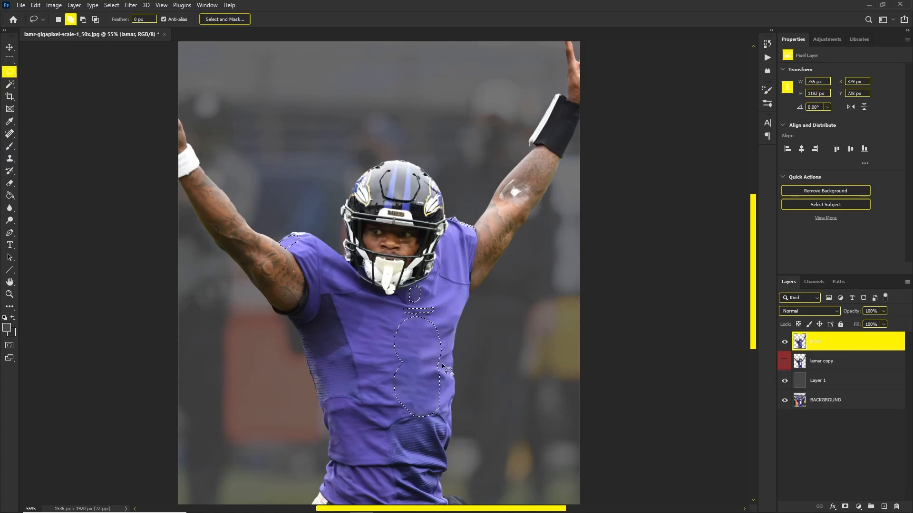
scroll(418, 333, up, 5)
key(ctrl+d)
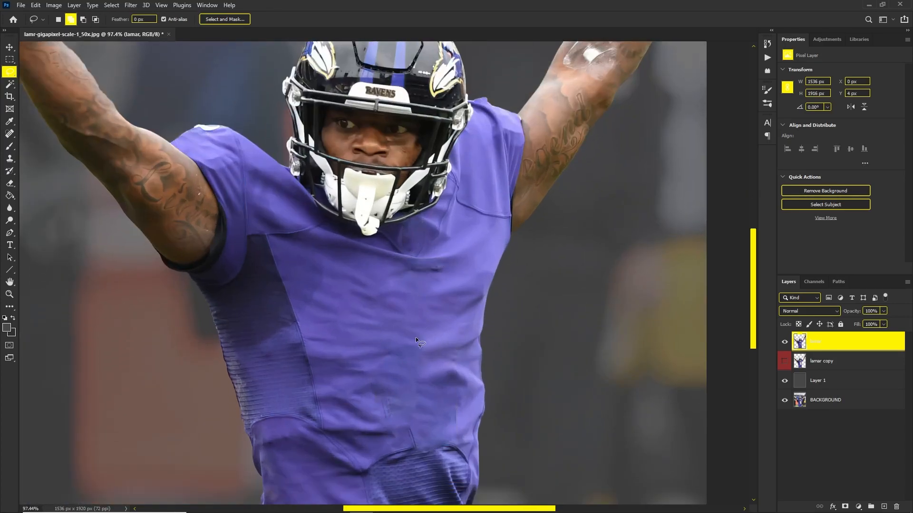
Step: Clone the curved seam across the gap above the ribbed lower panel with the Clone Stamp at 100% flow
scroll(417, 347, down, 5)
scroll(427, 341, up, 5)
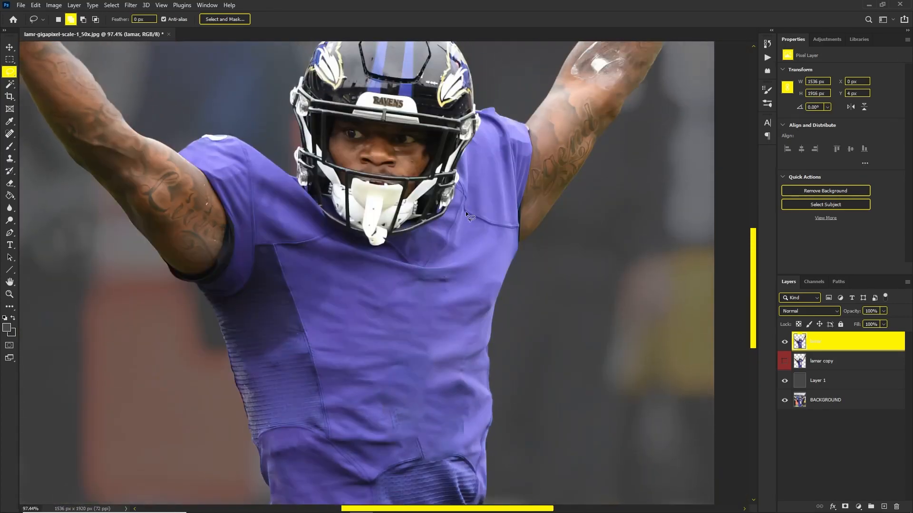
scroll(441, 225, down, 2)
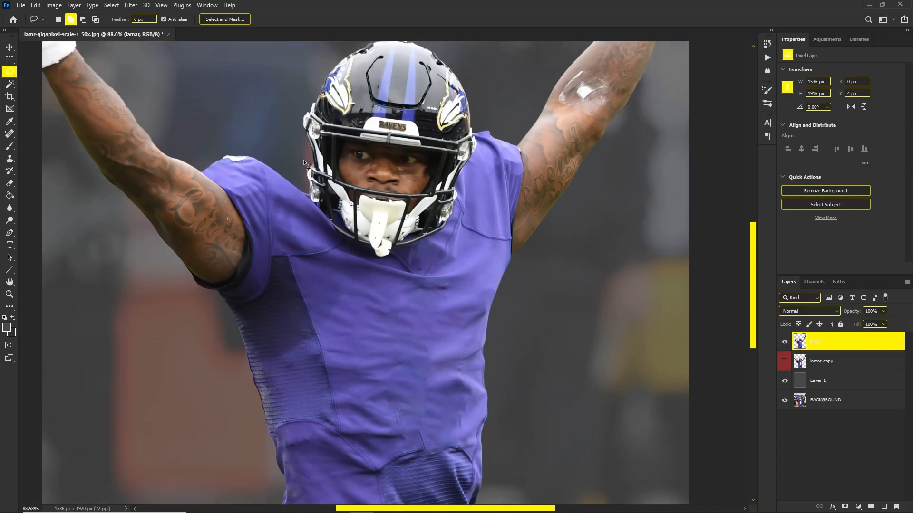
scroll(479, 306, down, 3)
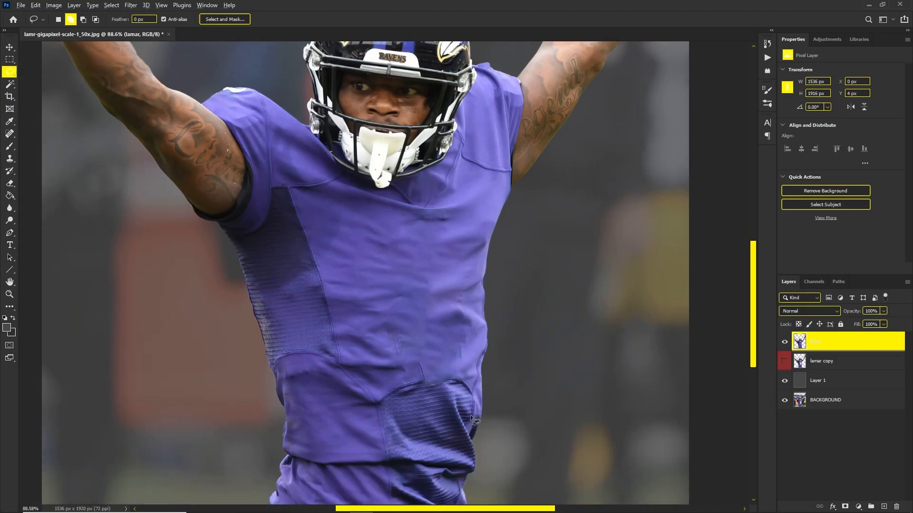
scroll(469, 408, up, 5)
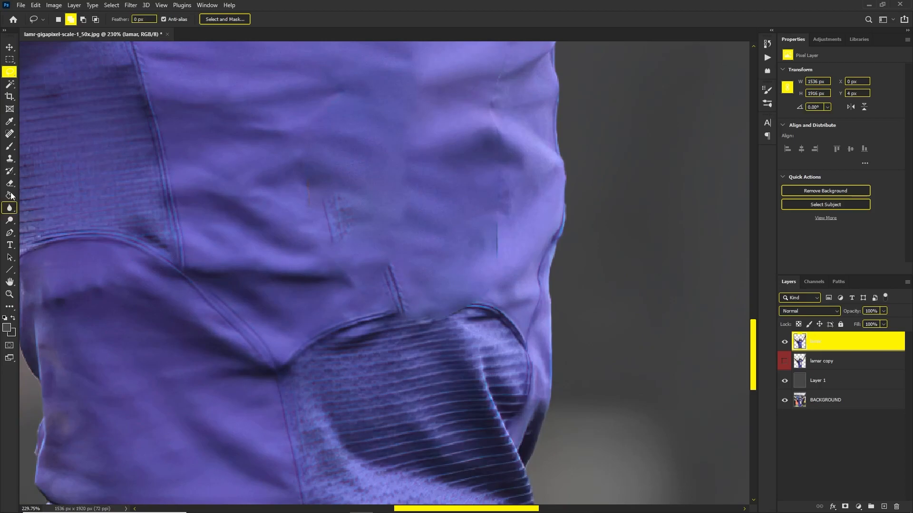
click(10, 159)
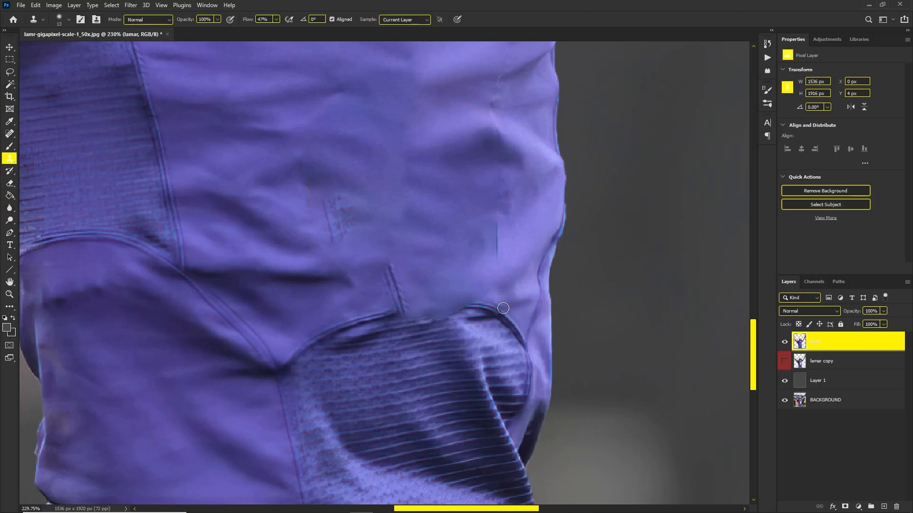
click(276, 19)
drag(277, 30, 312, 80)
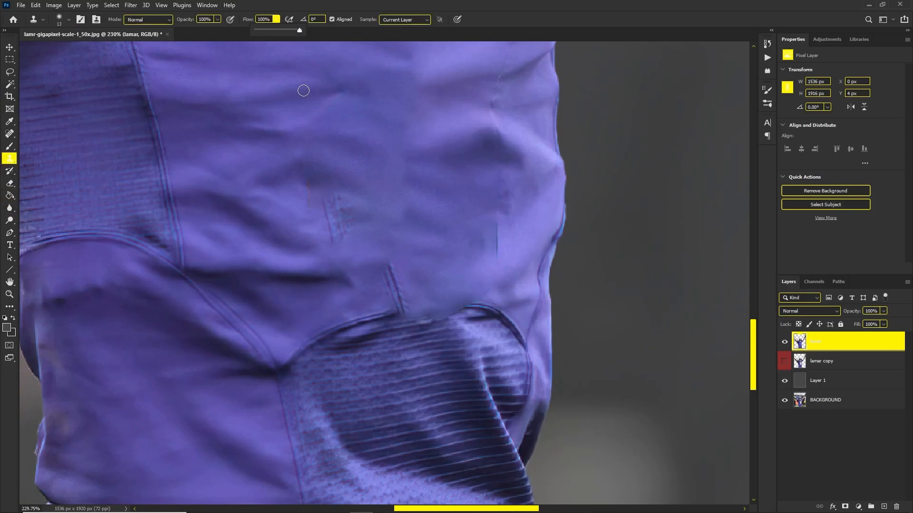
alt+click(489, 307)
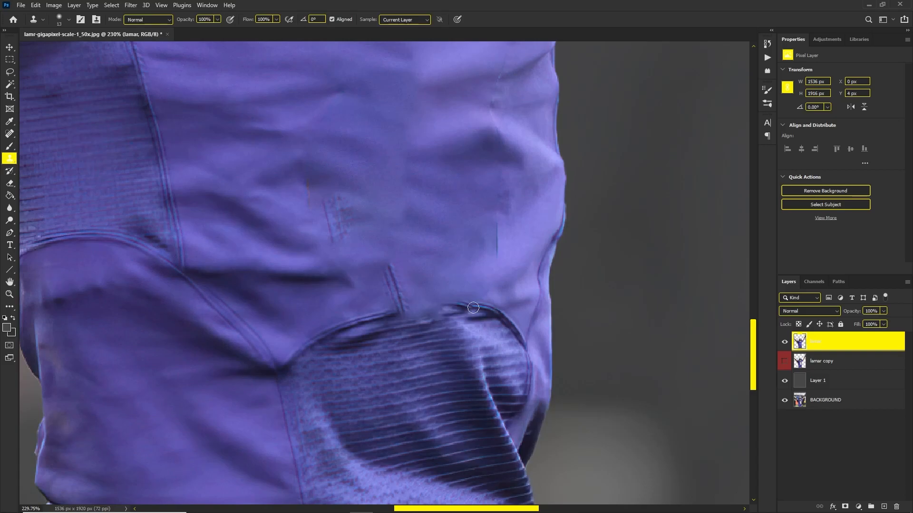
alt+click(363, 321)
drag(402, 312, 460, 313)
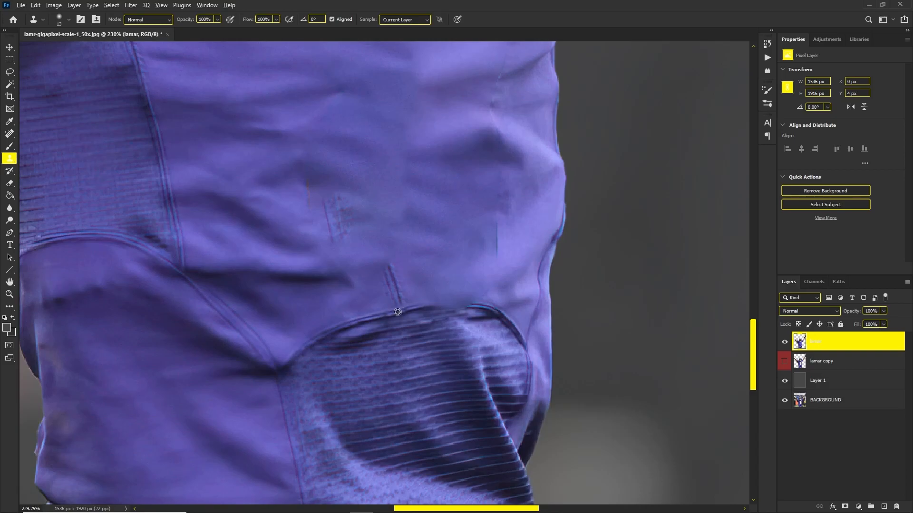
Step: Refine the join of the cloned seam at the top of the ribbed panel's curve, undoing the misplaced stamps
drag(457, 304, 424, 310)
alt+click(479, 308)
alt+click(460, 303)
key(ctrl+z)
alt+click(459, 303)
key(ctrl+z)
scroll(430, 309, up, 3)
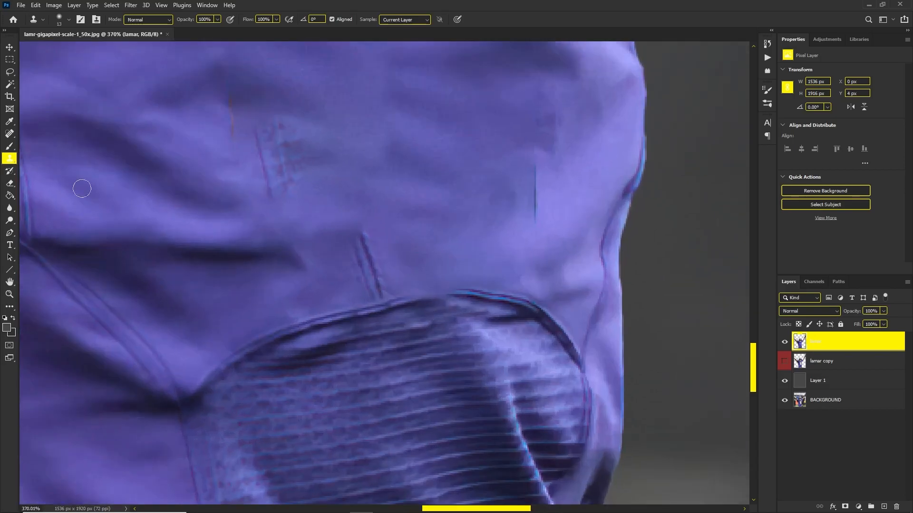
scroll(475, 276, down, 3)
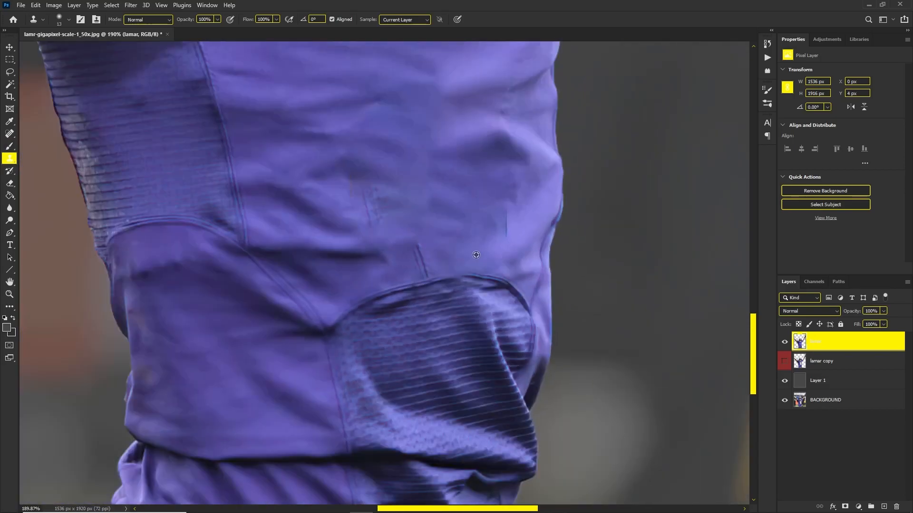
scroll(447, 247, up, 1)
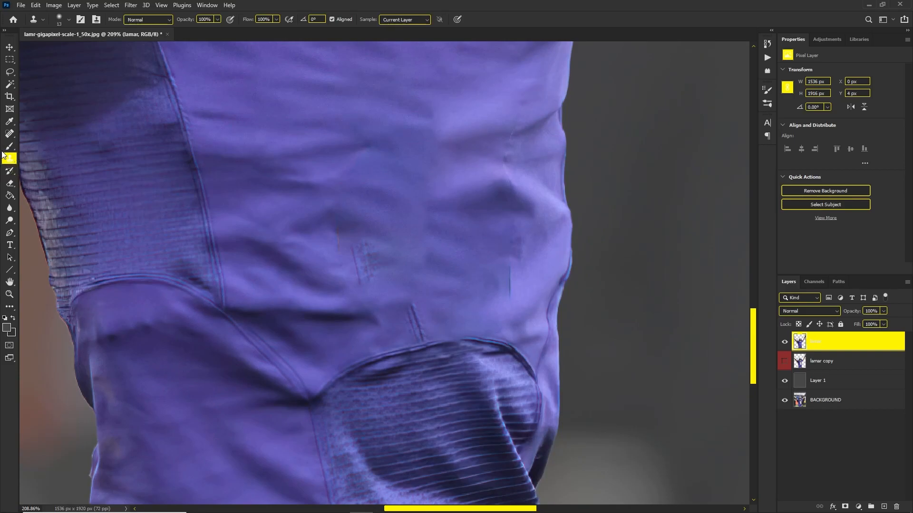
Step: Clone clean purple fabric over the stray marks left by the fill on the jersey's lower torso
scroll(383, 271, up, 3)
alt+click(397, 279)
mouse_move(348, 287)
mouse_down()
mouse_move(344, 265)
mouse_move(367, 269)
mouse_move(352, 238)
mouse_move(316, 228)
mouse_move(321, 236)
mouse_up()
alt+right_click(380, 275)
alt+click(401, 265)
alt+click(366, 275)
alt+click(326, 249)
alt+click(330, 238)
alt+right_click(368, 244)
scroll(380, 254, down, 9)
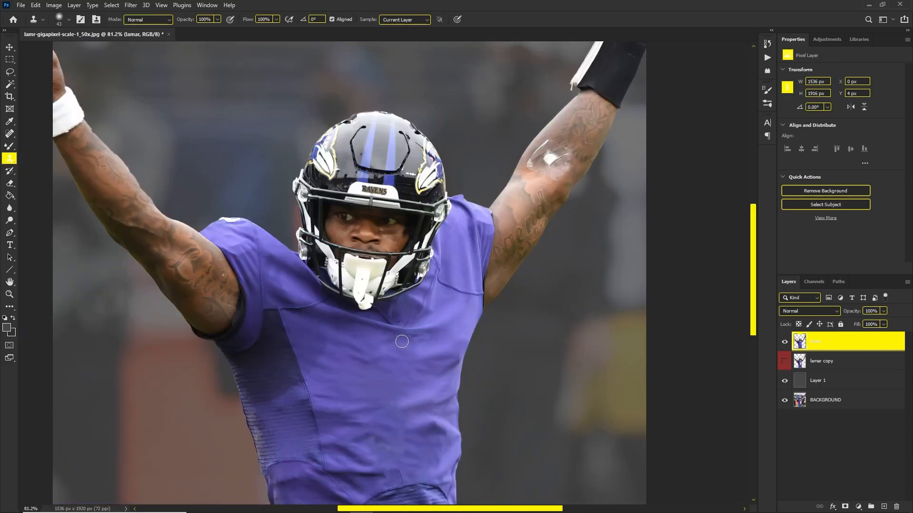
Step: Clone out the short stray stitch line just above the ribbed lower panel
scroll(403, 342, down, 2)
scroll(376, 299, down, 1)
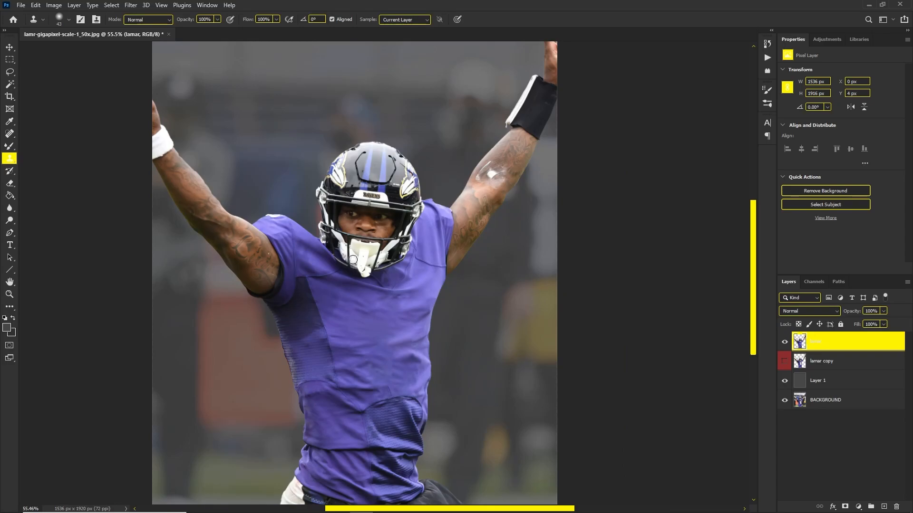
scroll(375, 386, up, 7)
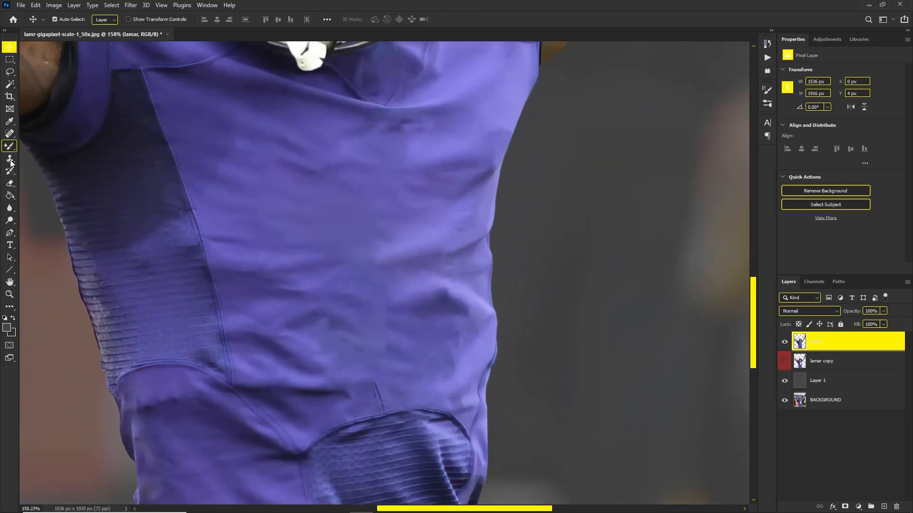
mouse_move(367, 399)
mouse_down()
mouse_move(379, 399)
mouse_move(372, 383)
mouse_move(382, 391)
mouse_up()
scroll(358, 309, down, 5)
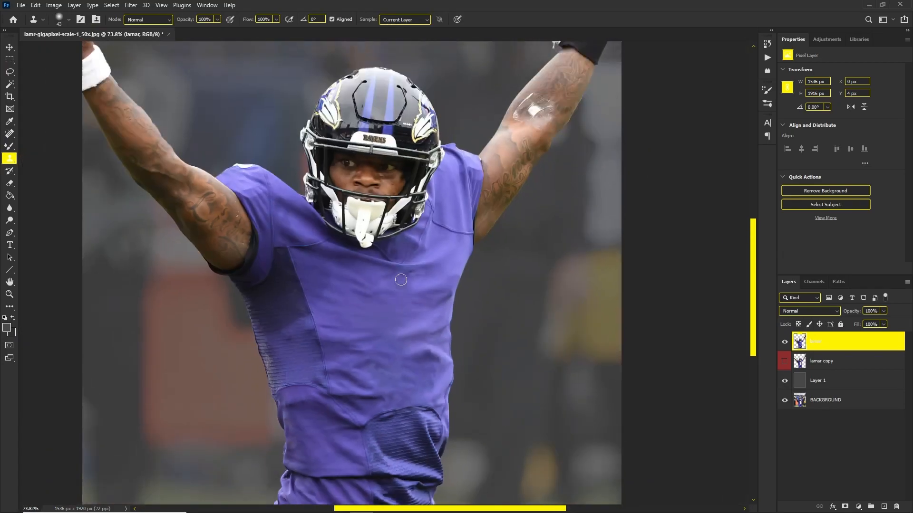
Step: Inspect the cleaned jersey at different zoom levels, with the dark overlay Layer 1 hidden and shown again
scroll(358, 309, down, 3)
scroll(428, 260, up, 2)
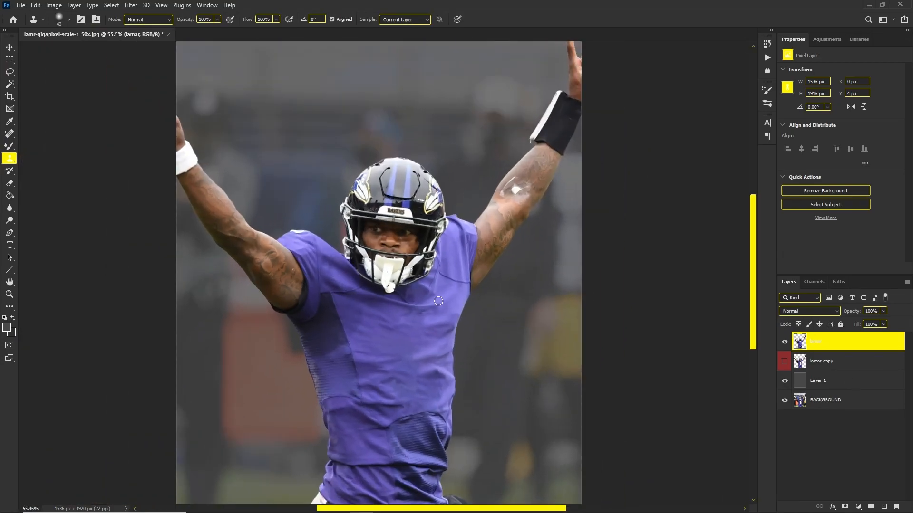
scroll(371, 165, down, 1)
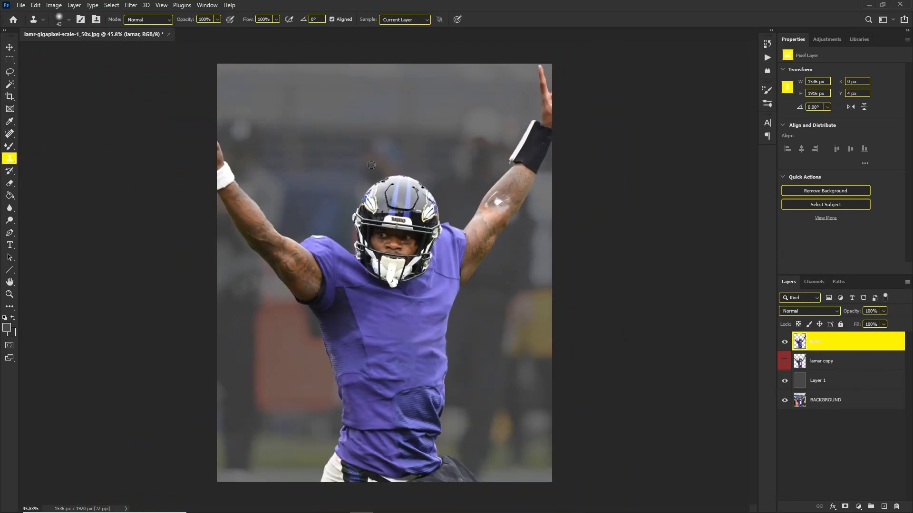
click(785, 382)
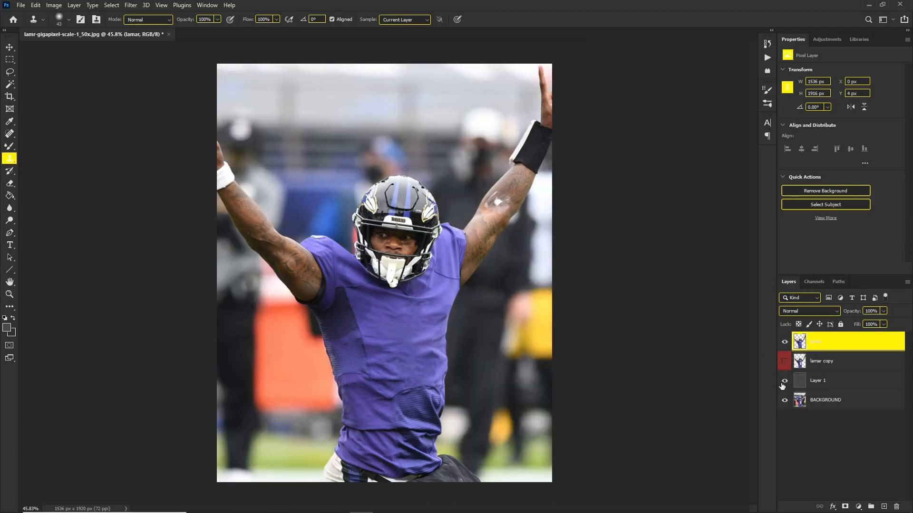
click(784, 383)
scroll(411, 237, up, 3)
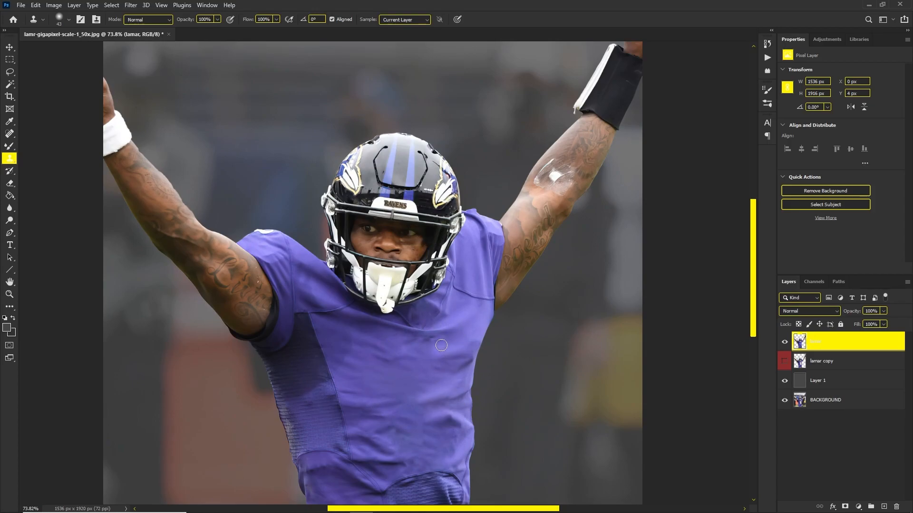
scroll(419, 326, down, 1)
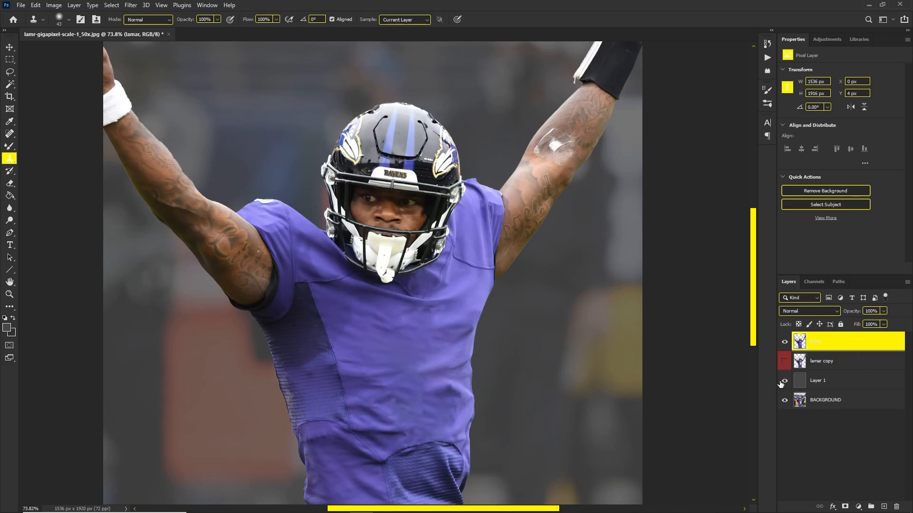
scroll(440, 327, down, 2)
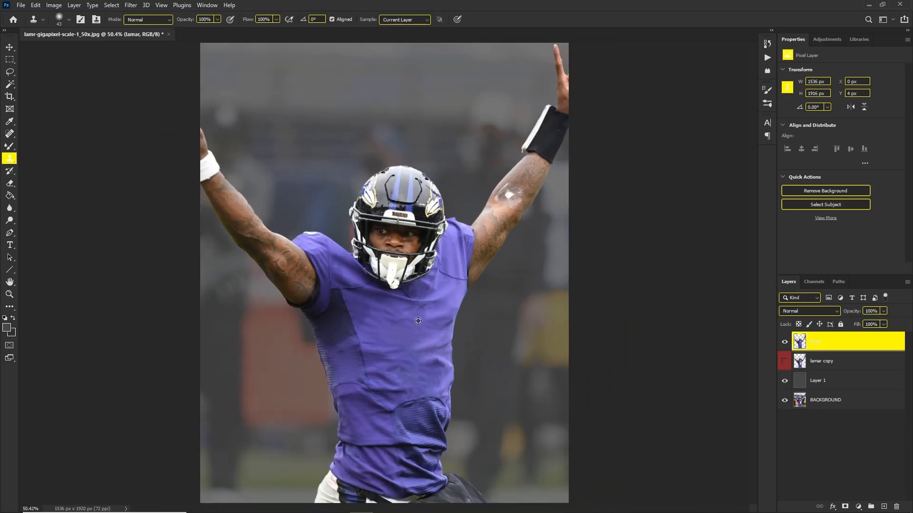
Step: Hide the dark overlay Layer 1 and check the blank jersey against the original background
scroll(446, 318, up, 1)
click(785, 383)
click(784, 383)
click(784, 383)
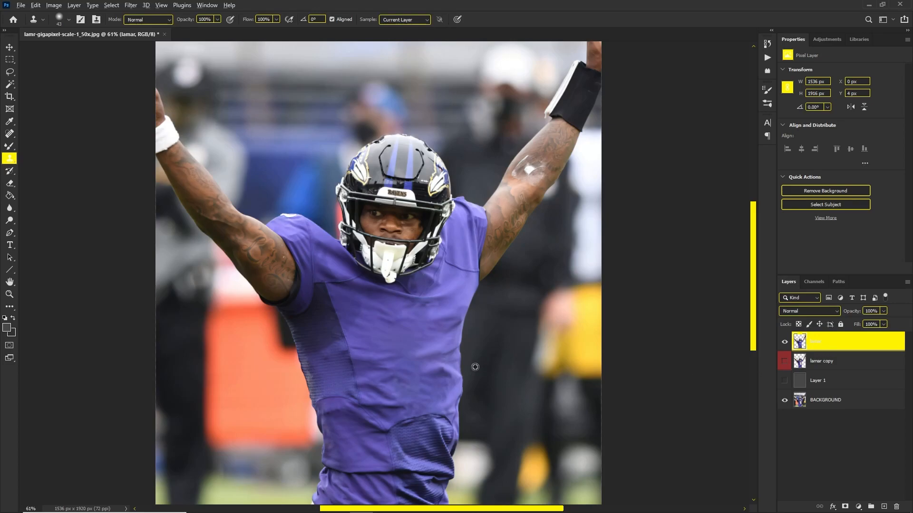
scroll(468, 370, down, 2)
scroll(404, 309, up, 2)
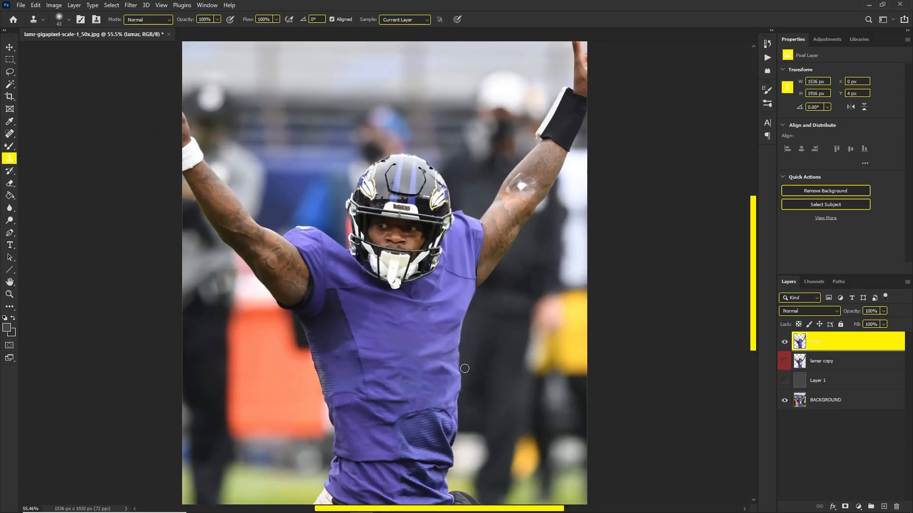
scroll(440, 356, up, 1)
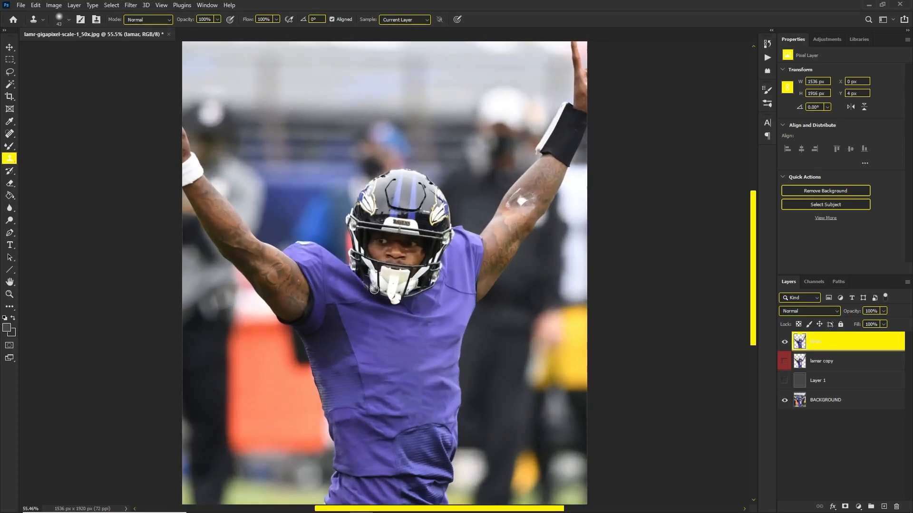
scroll(385, 292, up, 1)
scroll(411, 294, down, 1)
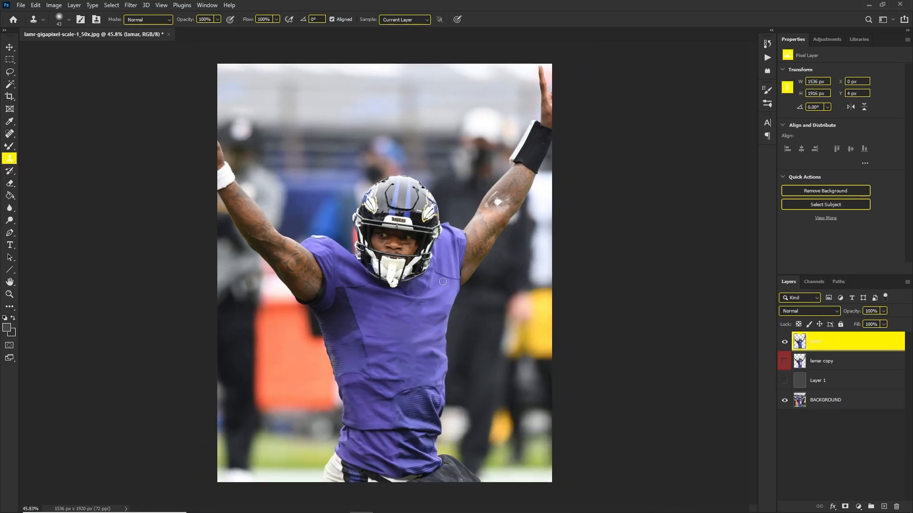
scroll(430, 291, up, 1)
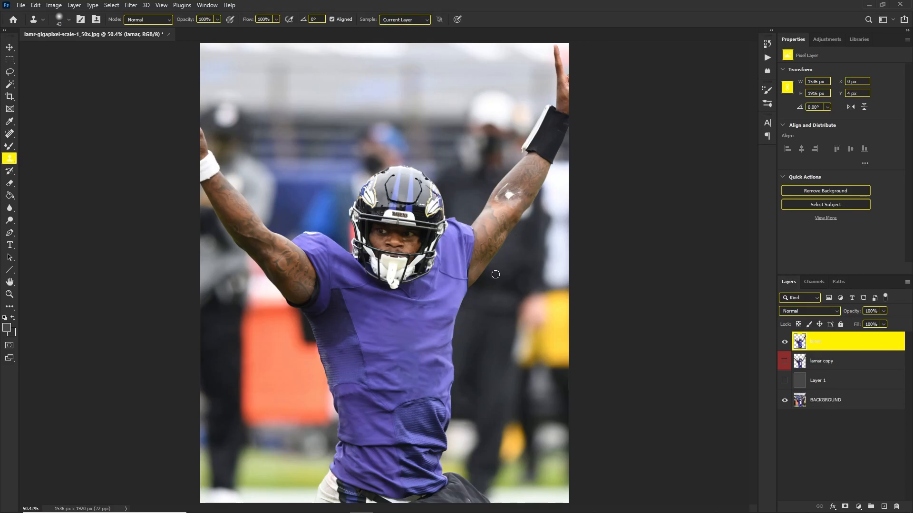
Step: Save the document on the computer as a layered Photoshop file named "lamar displacment 1" in the lamar swap folder
click(21, 5)
click(57, 118)
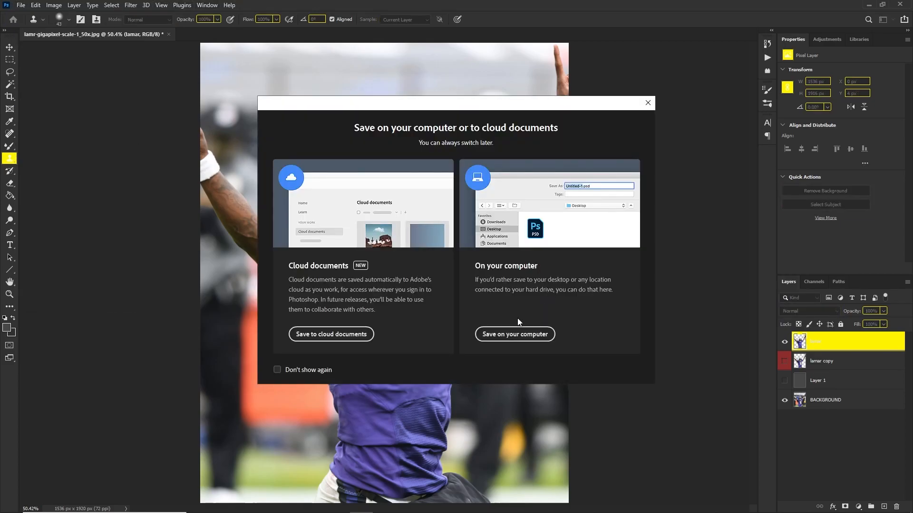
click(511, 333)
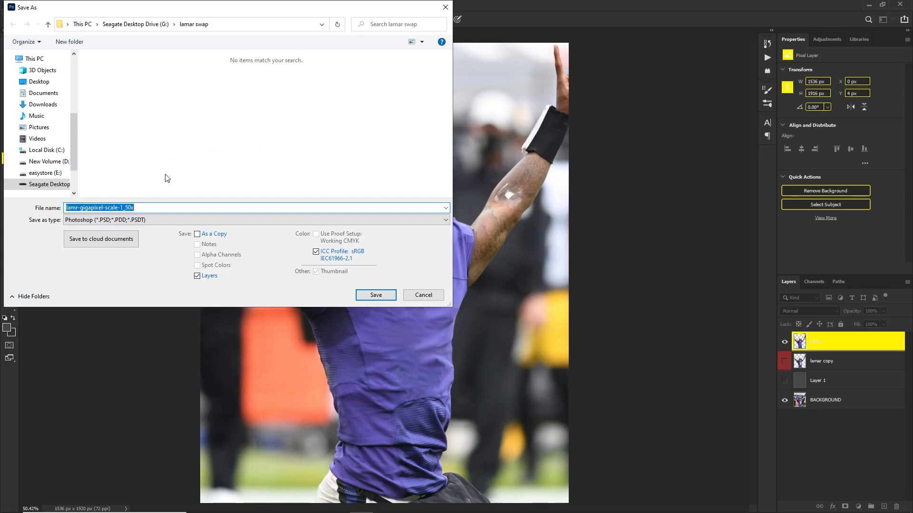
text(lamar displacment 1)
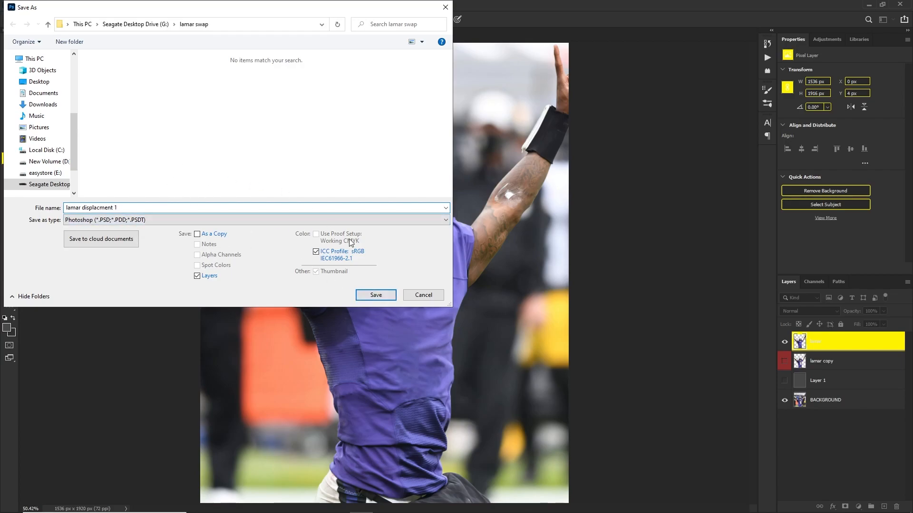
click(376, 294)
click(560, 142)
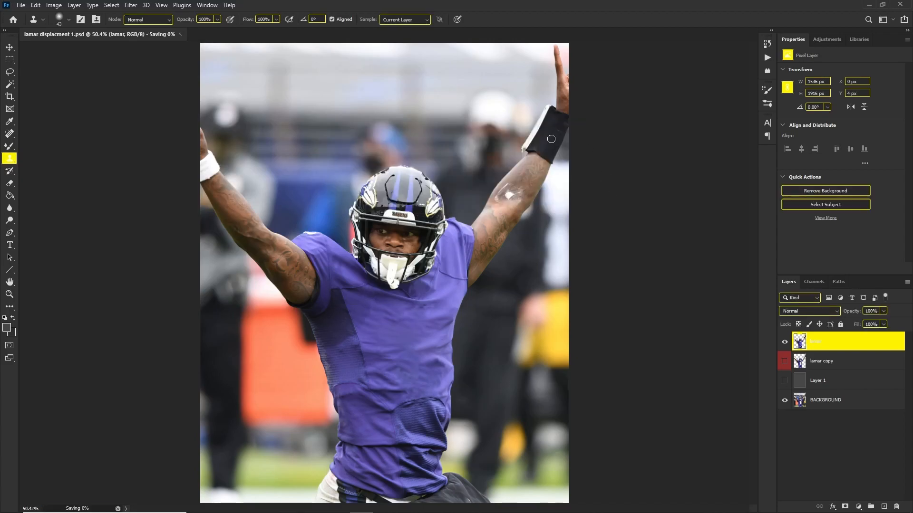
Step: Stamp all visible layers into a new layer at the top of the stack and convert it to a smart object
scroll(466, 302, up, 2)
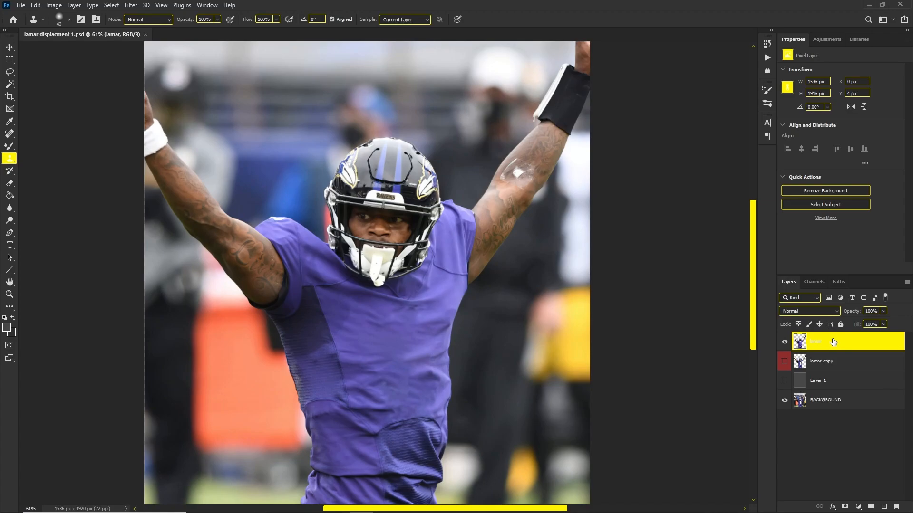
key(ctrl+alt+shift+e)
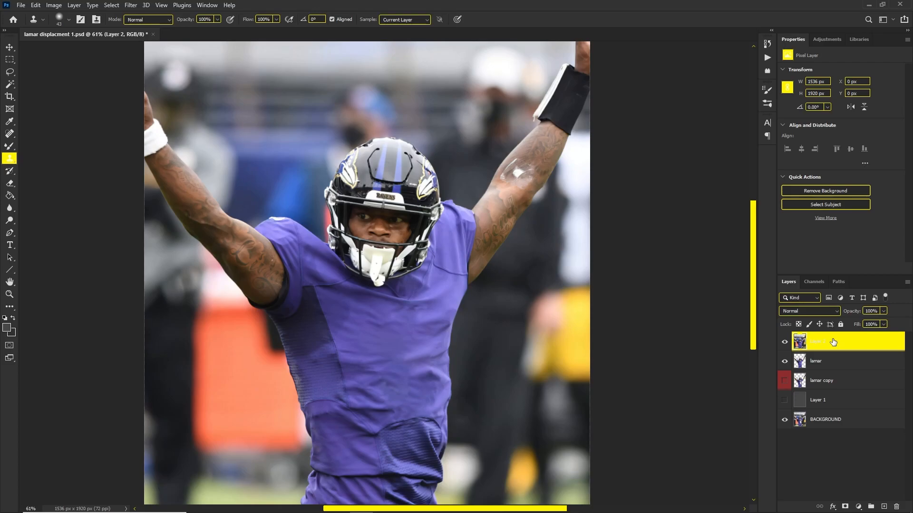
right_click(833, 341)
click(760, 243)
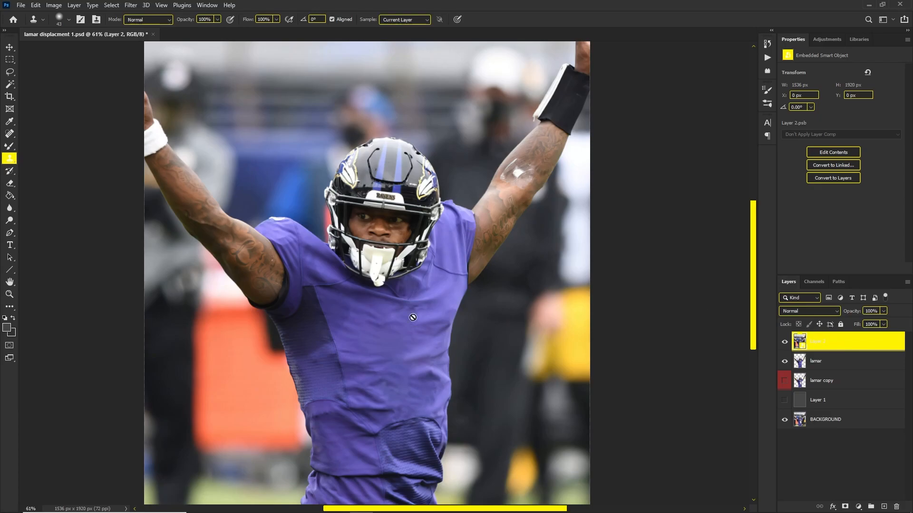
Step: Examine the application menu shortcuts for the File commands in the keyboard shortcuts settings, leaving them unchanged
scroll(416, 306, up, 3)
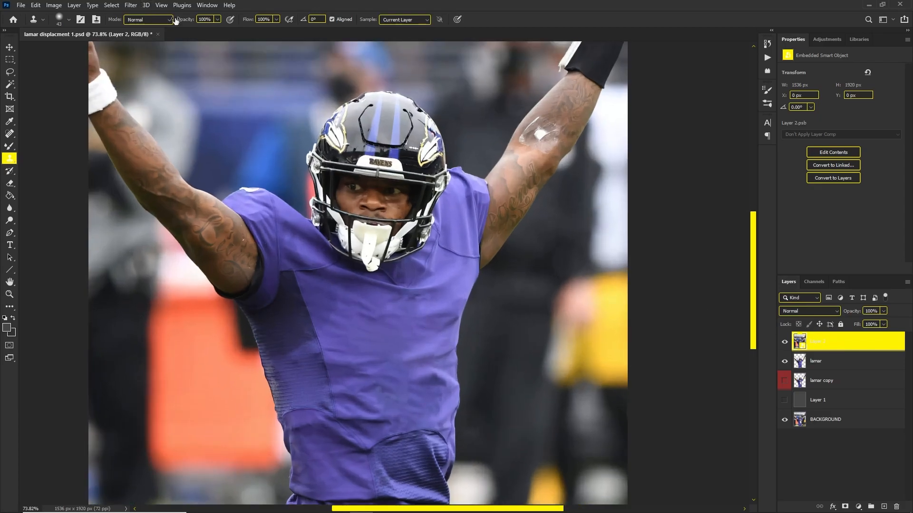
click(205, 6)
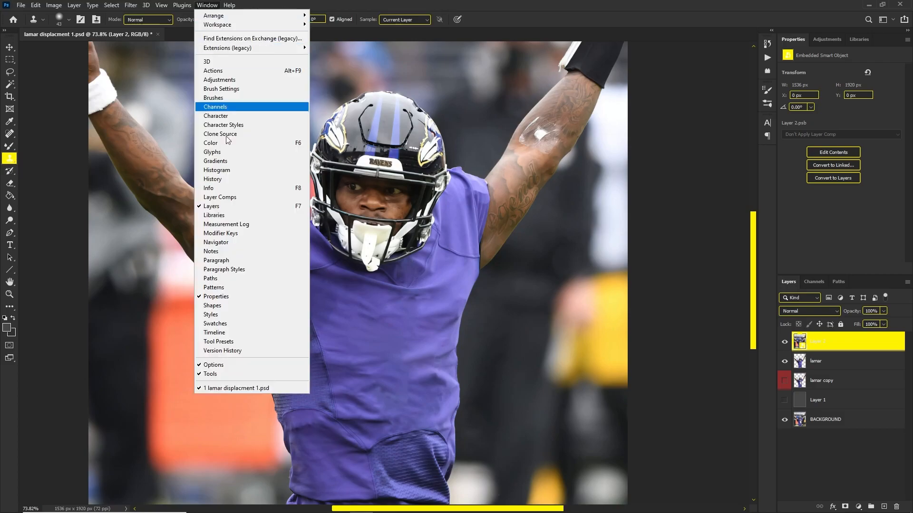
mouse_move(236, 25)
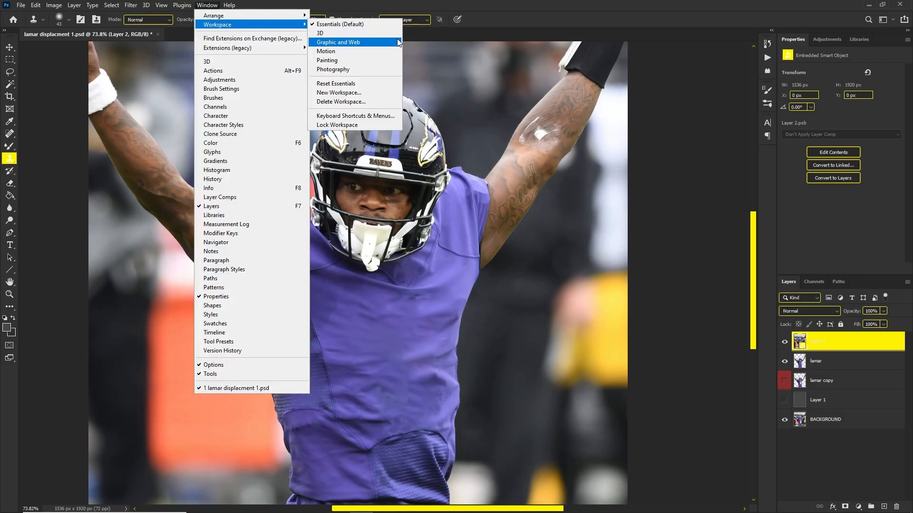
click(356, 116)
click(269, 141)
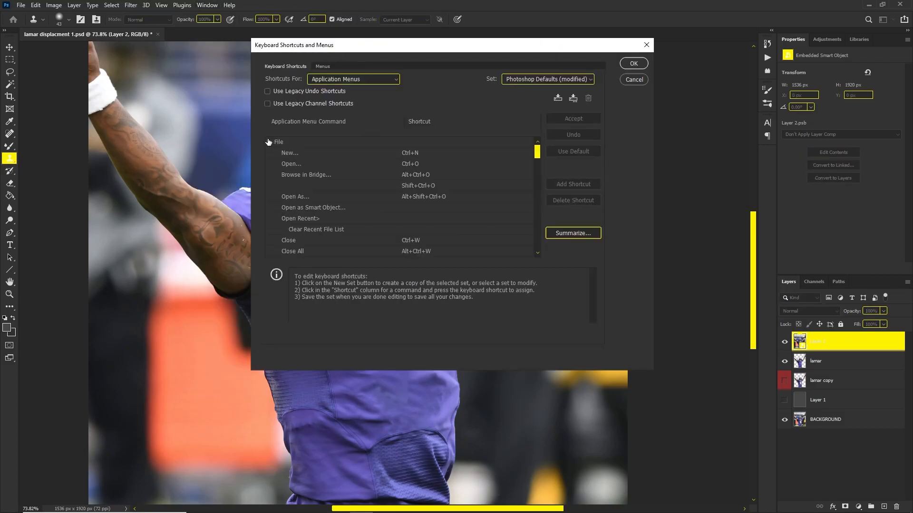
click(413, 153)
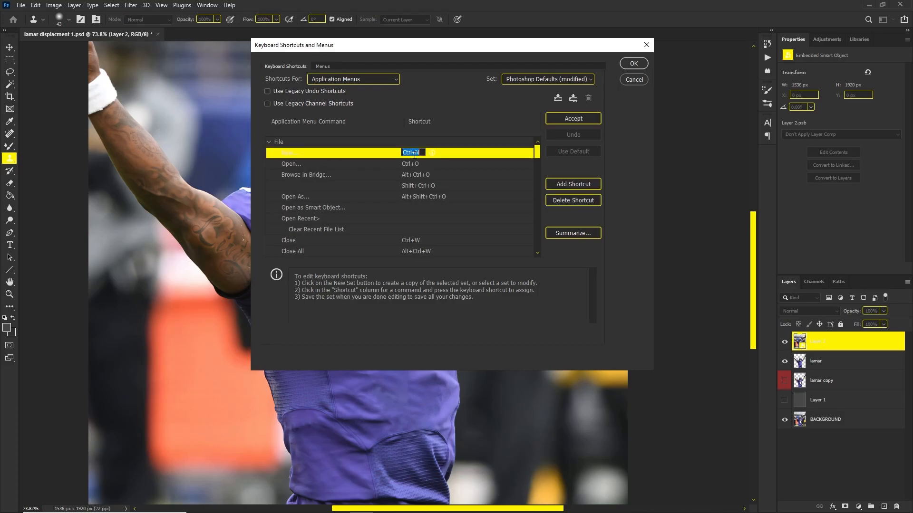
click(632, 79)
scroll(572, 329, up, 2)
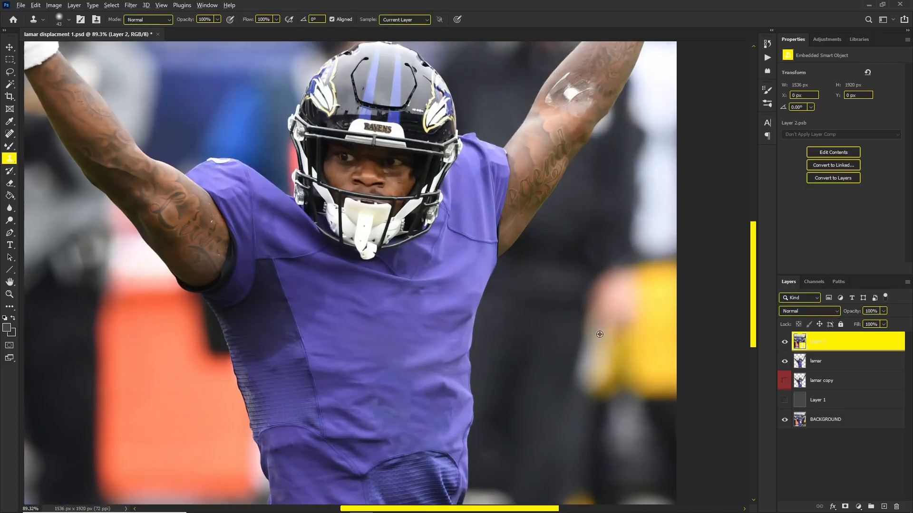
scroll(349, 258, down, 4)
scroll(409, 325, up, 4)
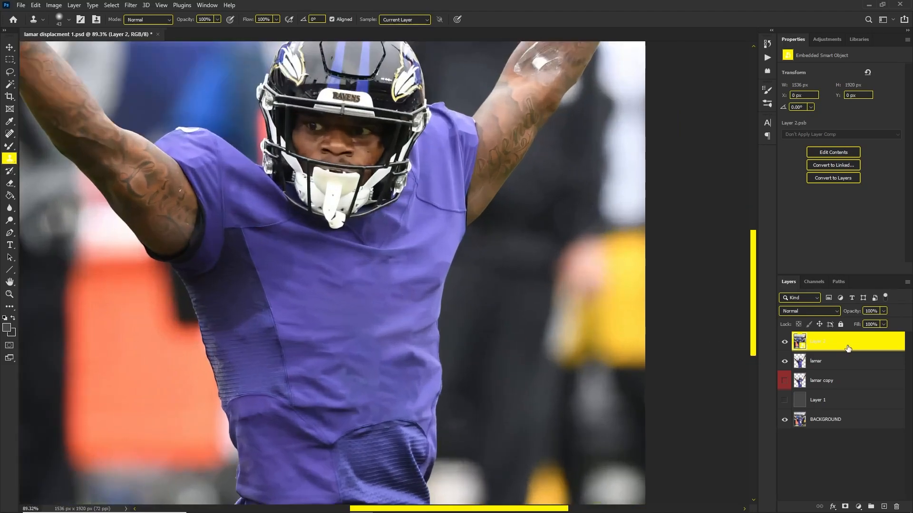
scroll(460, 231, down, 4)
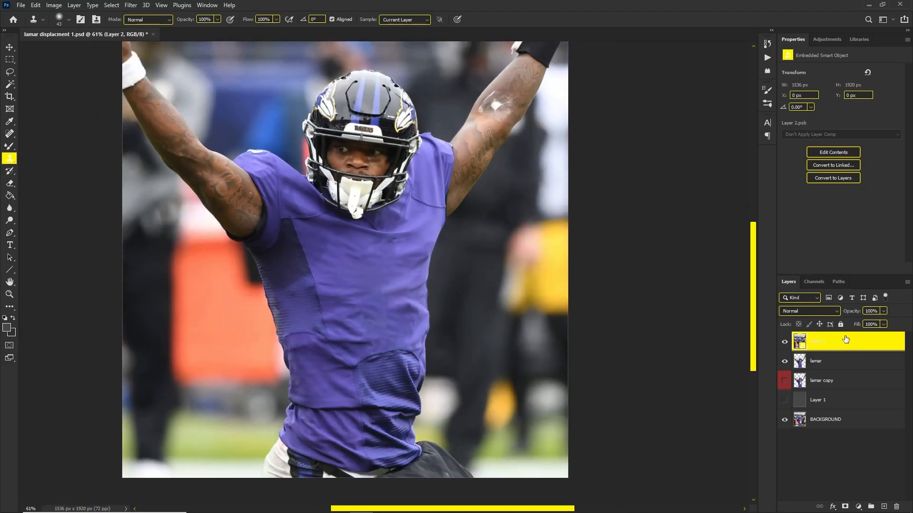
Step: Add a Channel Mixer adjustment layer above the Layer 2 smart object and clip it to that layer
click(858, 506)
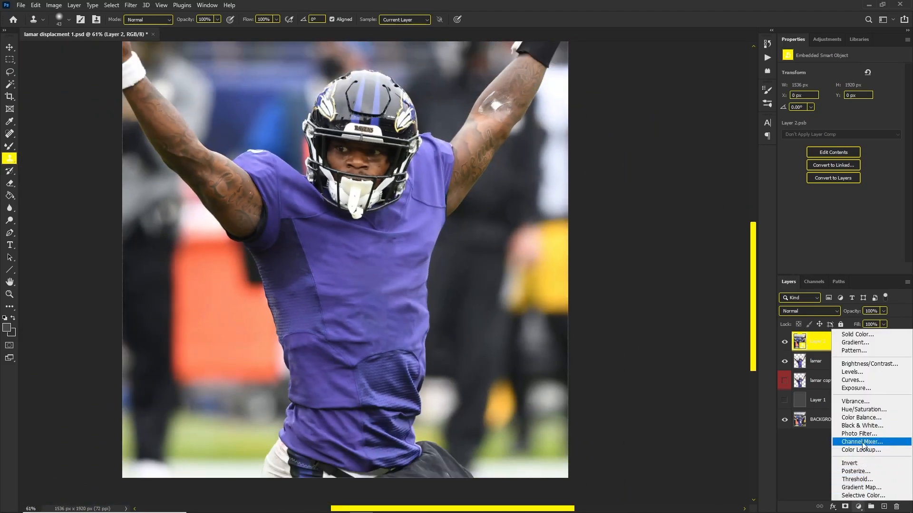
click(848, 490)
click(856, 507)
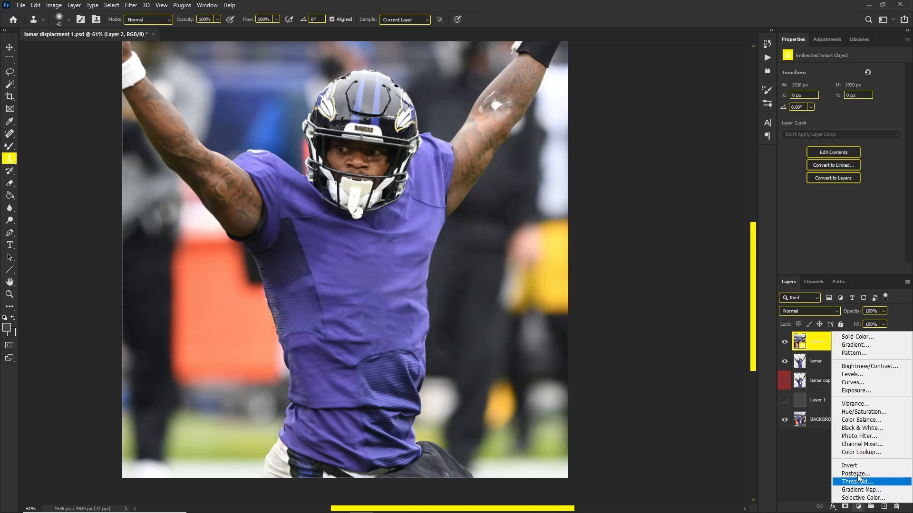
click(849, 447)
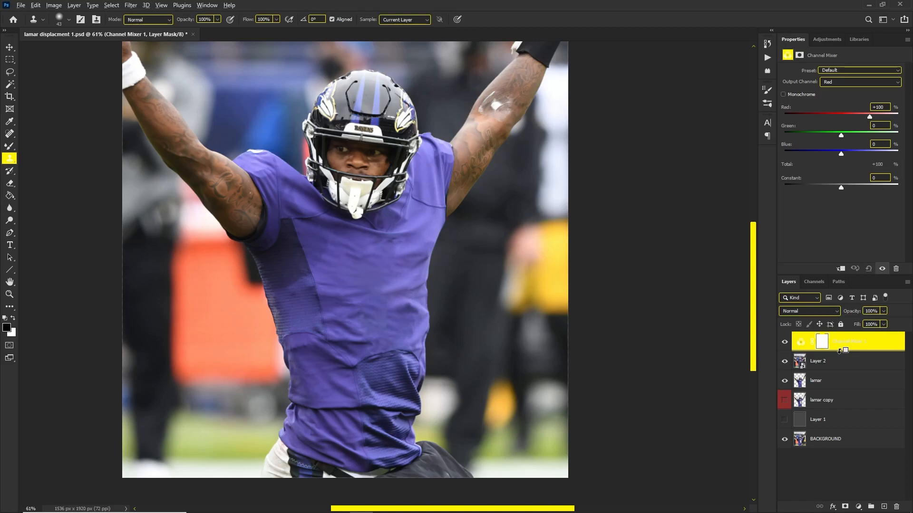
alt+click(839, 350)
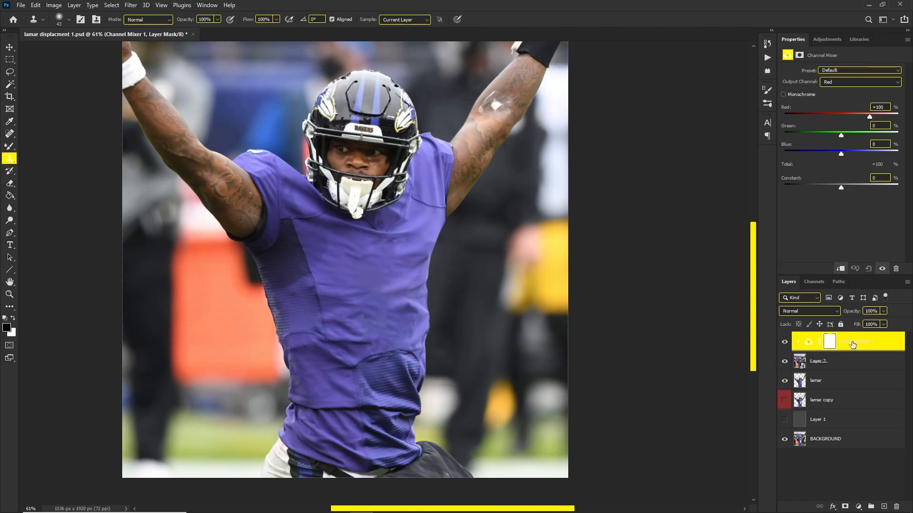
right_click(852, 343)
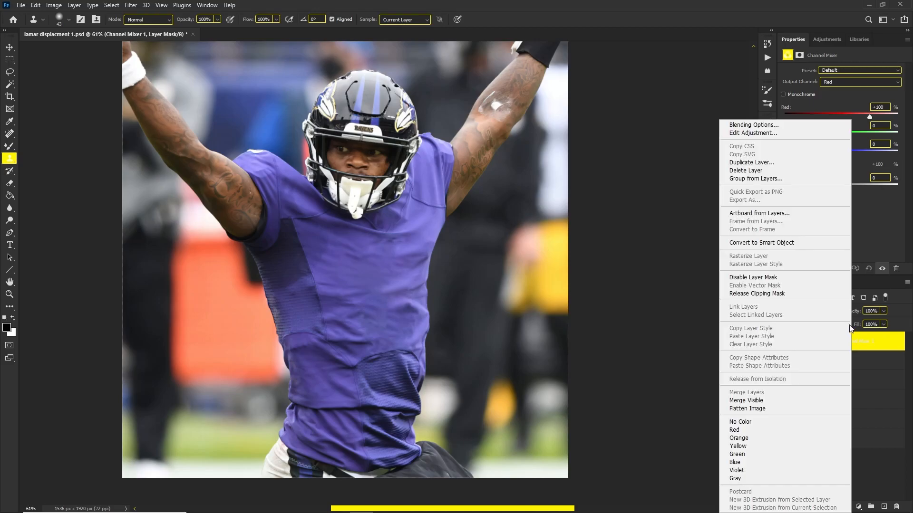
click(891, 344)
Step: Turn the Channel Mixer adjustment monochrome and set its red value to +38%
scroll(359, 161, down, 3)
scroll(359, 161, up, 2)
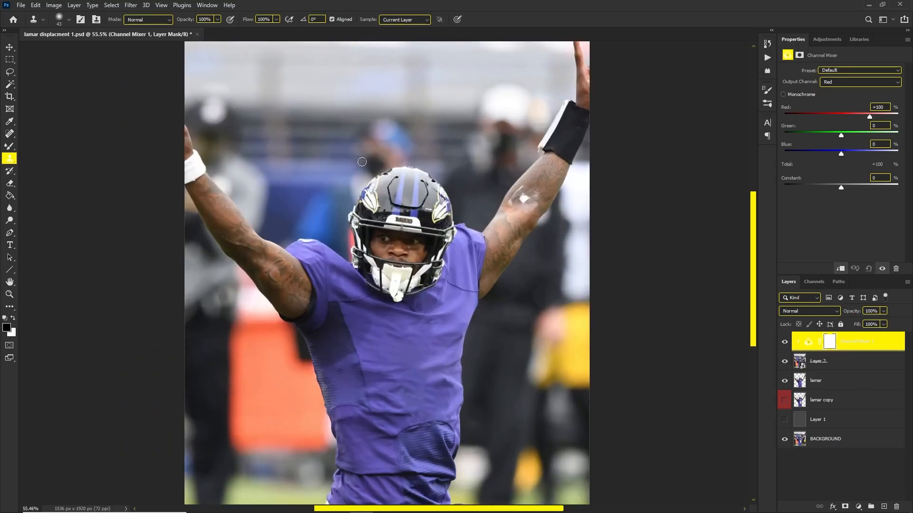
scroll(412, 167, down, 1)
click(783, 94)
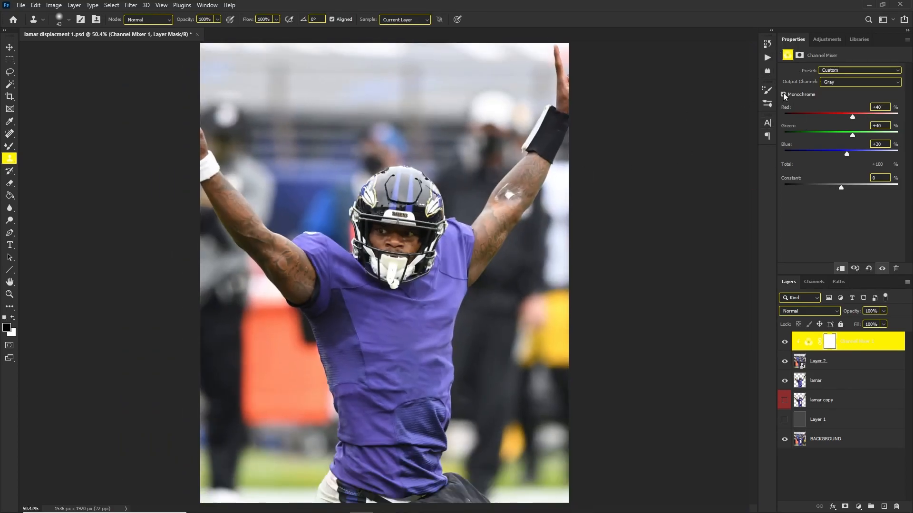
drag(852, 115, 852, 116)
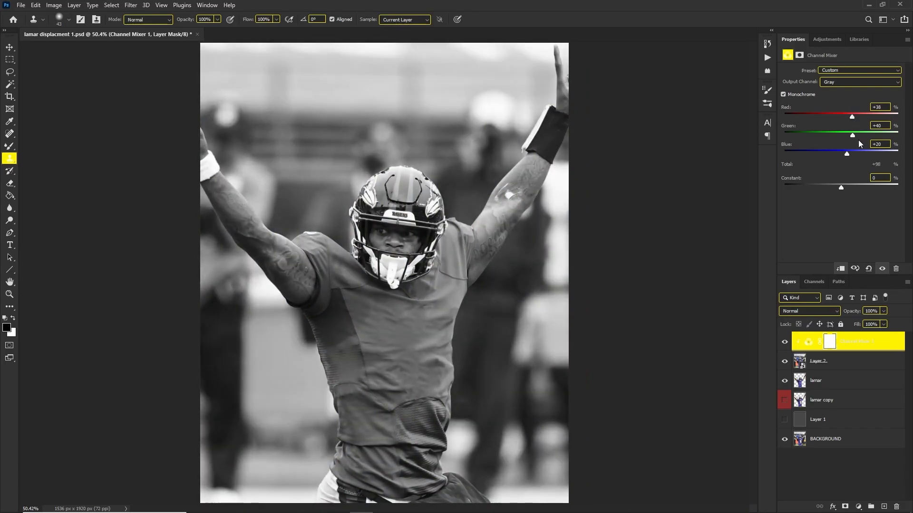
Step: Add a clipped Curves adjustment above the Channel Mixer and brighten the midtones with a curve point at input 127, output 153
click(856, 344)
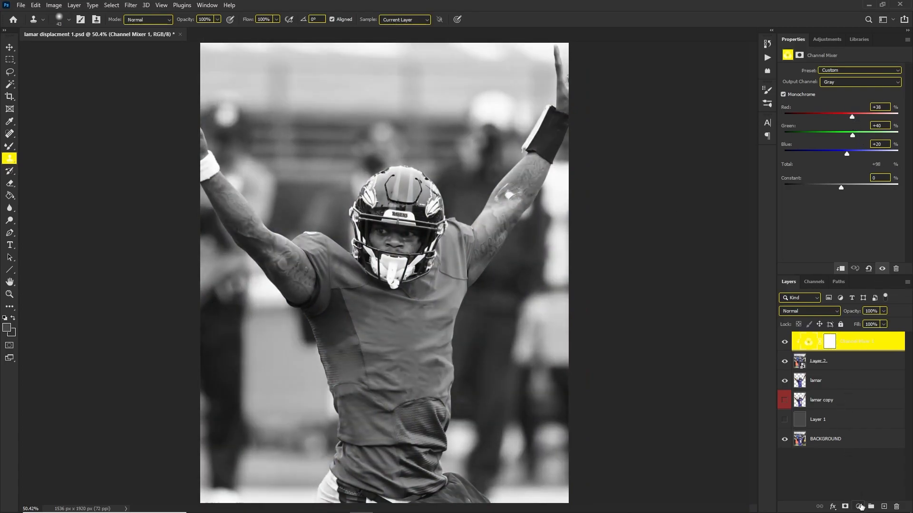
click(858, 507)
click(857, 382)
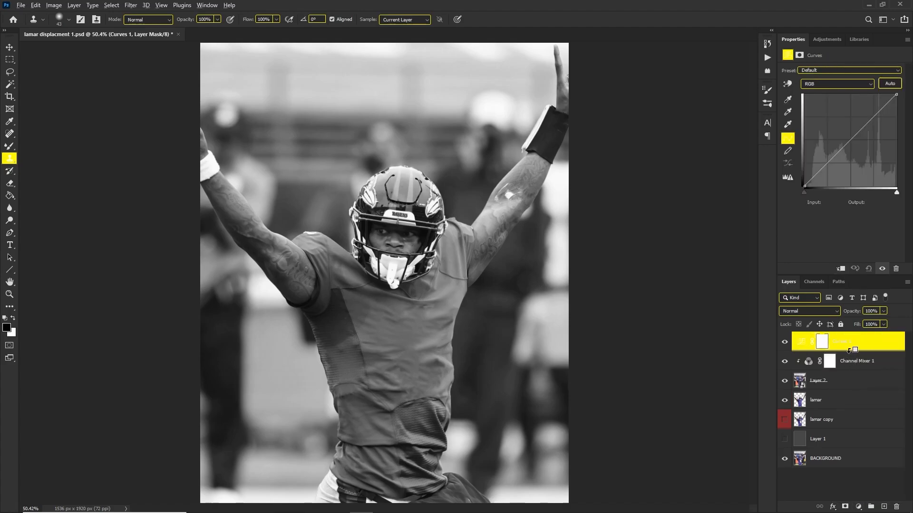
drag(829, 161, 850, 130)
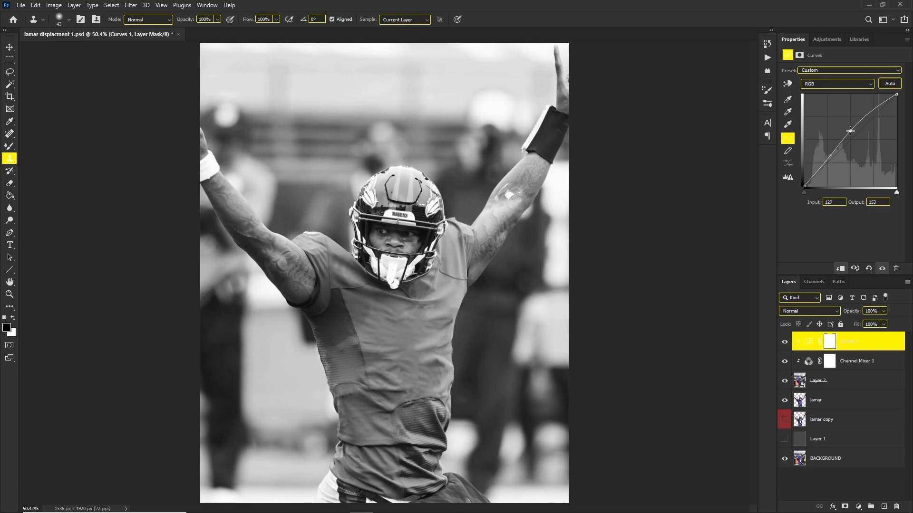
Step: Apply a Gaussian Blur with a 1.0 pixel radius to the Layer 2 smart object
click(828, 382)
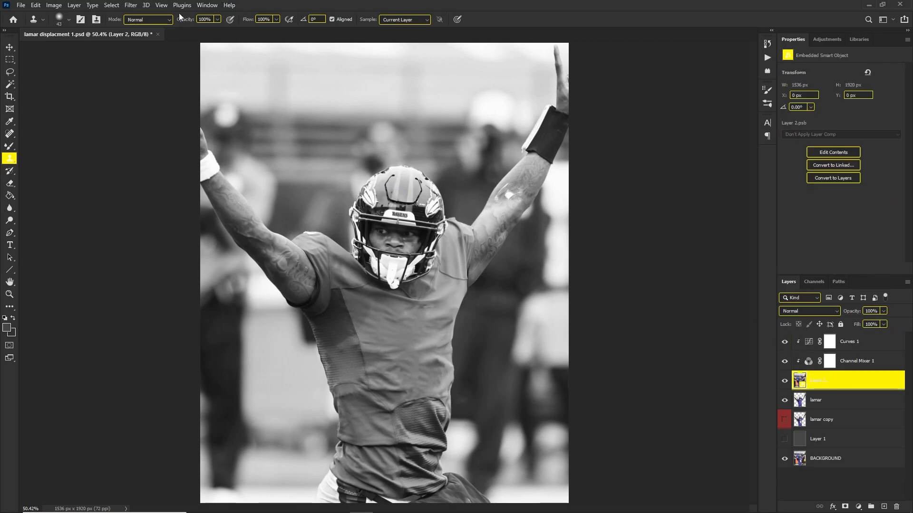
click(126, 5)
mouse_move(169, 131)
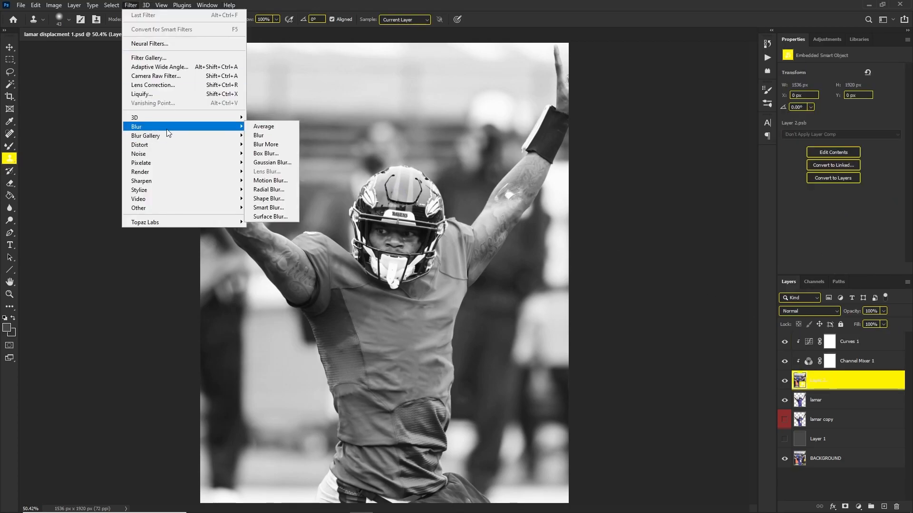
click(83, 129)
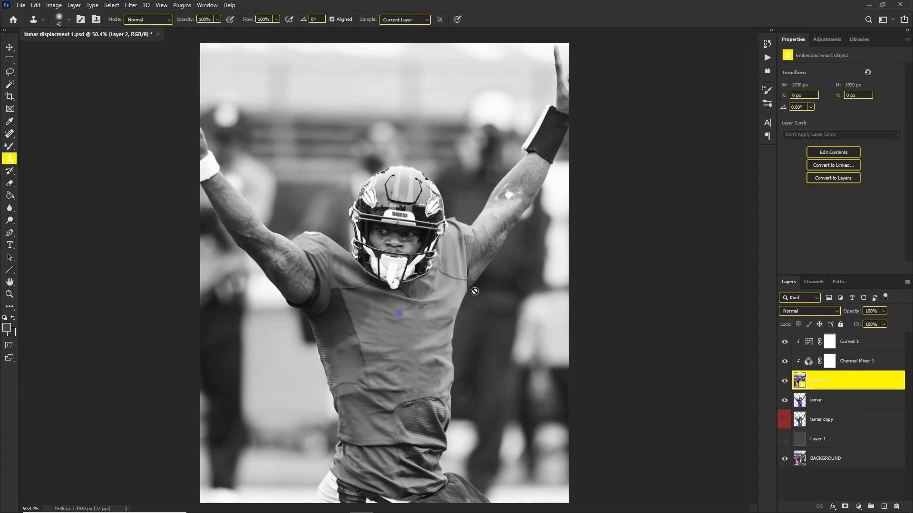
key(v)
click(130, 6)
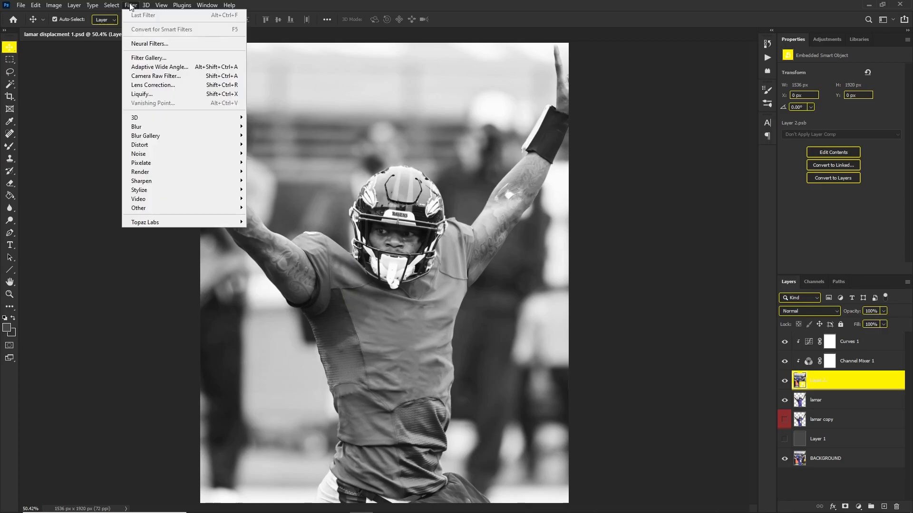
mouse_move(219, 126)
click(276, 162)
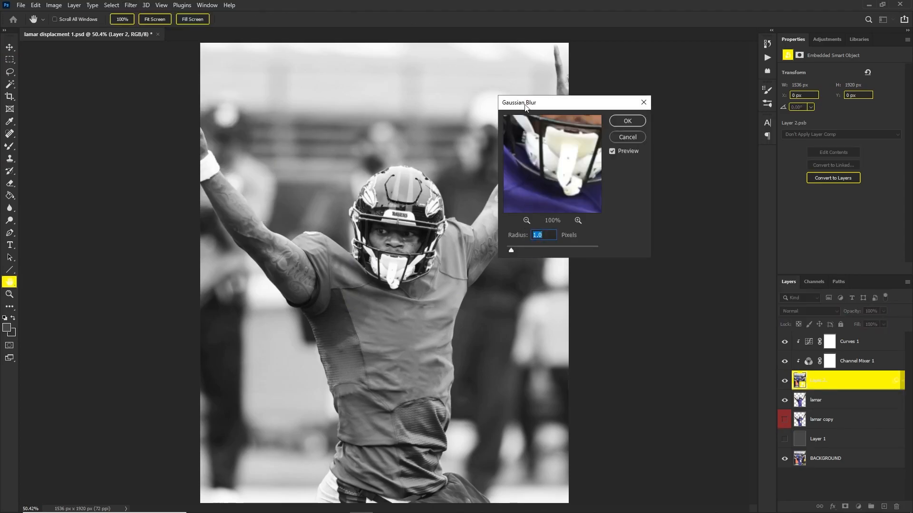
click(628, 121)
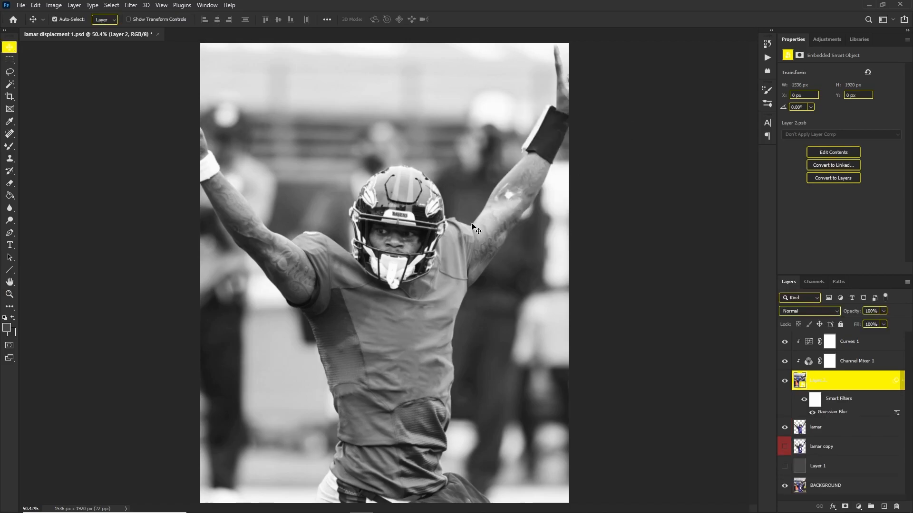
scroll(449, 259, up, 2)
Step: Save a new layered Photoshop file named "lamar displacement 2" in the lamar swap folder with Maximize Compatibility on, keeping the Curves layer selected
click(867, 342)
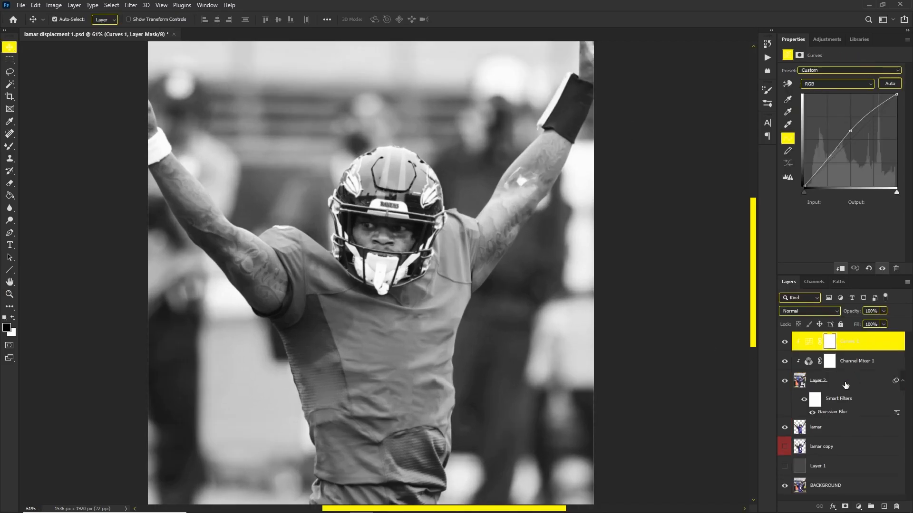
click(21, 6)
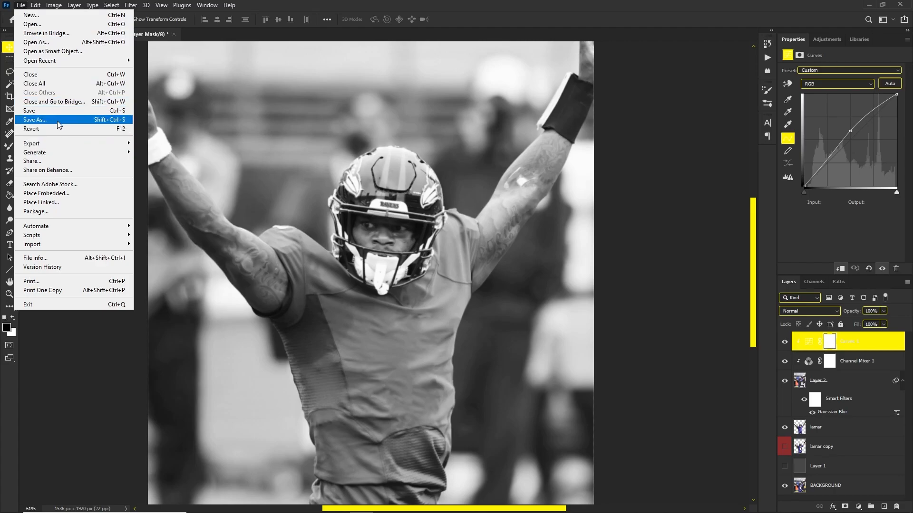
click(58, 123)
click(510, 333)
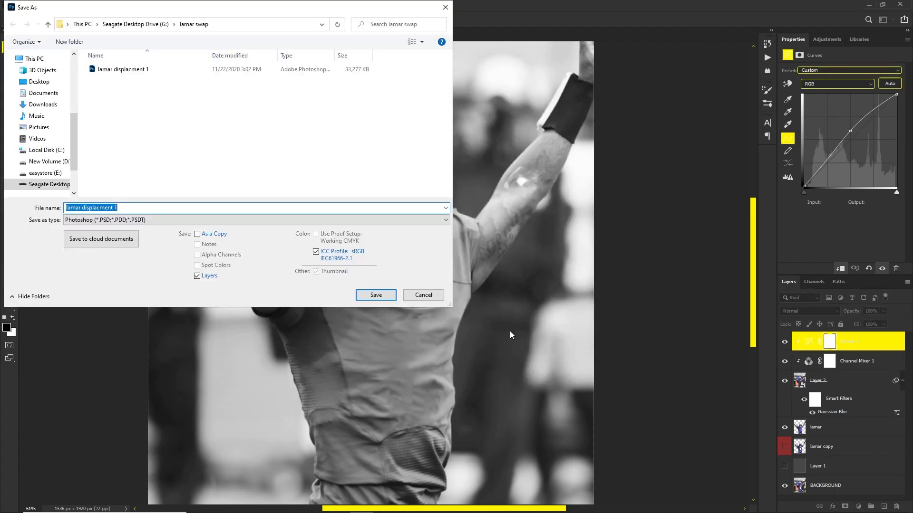
text(lamar disl)
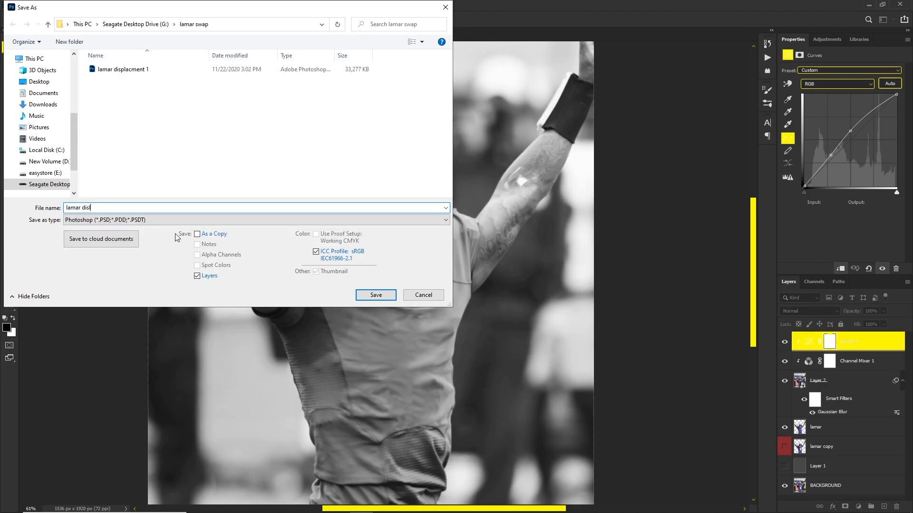
key(BackSpace)
text(place)
text(ment 2)
key(Return)
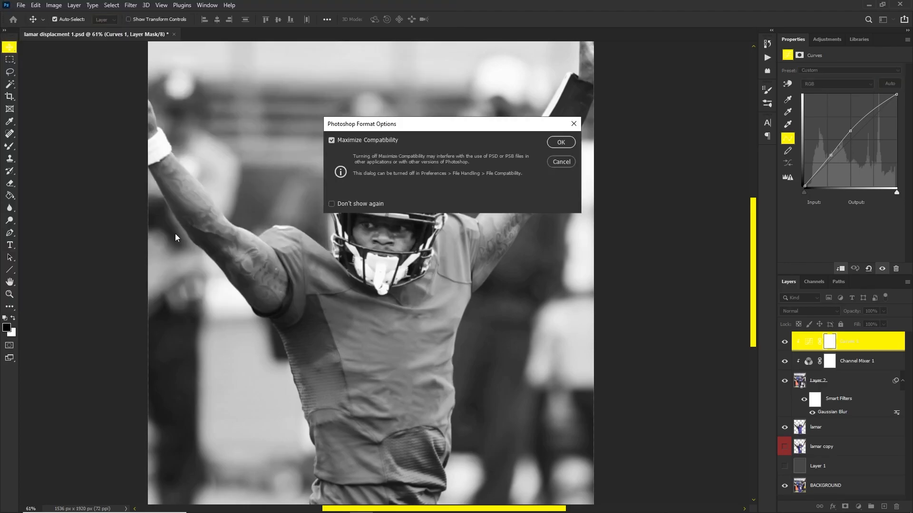
click(561, 141)
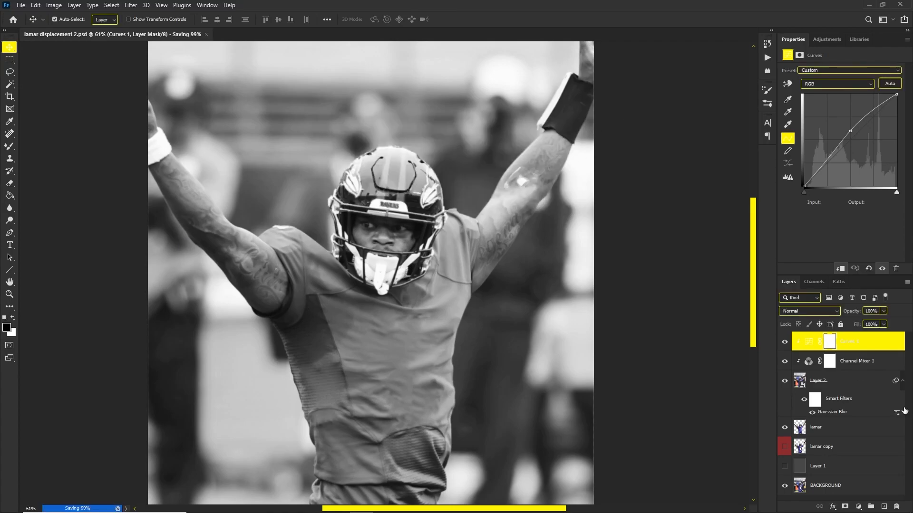
click(860, 343)
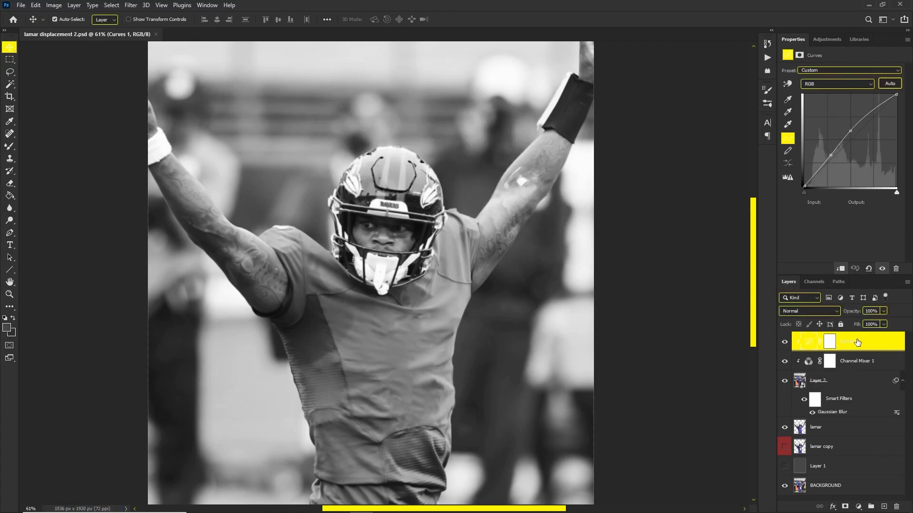
Step: Group the Curves, Channel Mixer and Layer 2 layers, name the group "displace" and move it below the BACKGROUND layer
shift+click(848, 379)
key(ctrl+g)
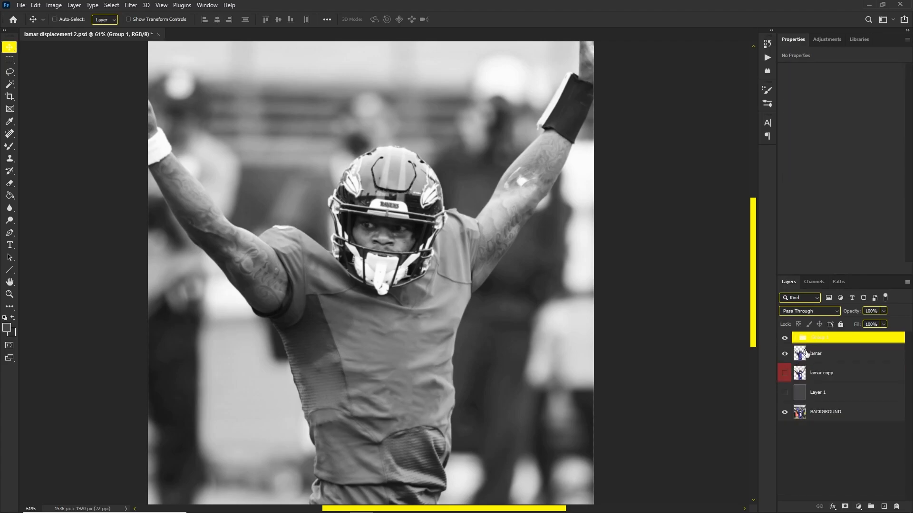
double_click(826, 338)
text(displace)
key(Return)
drag(848, 339, 848, 431)
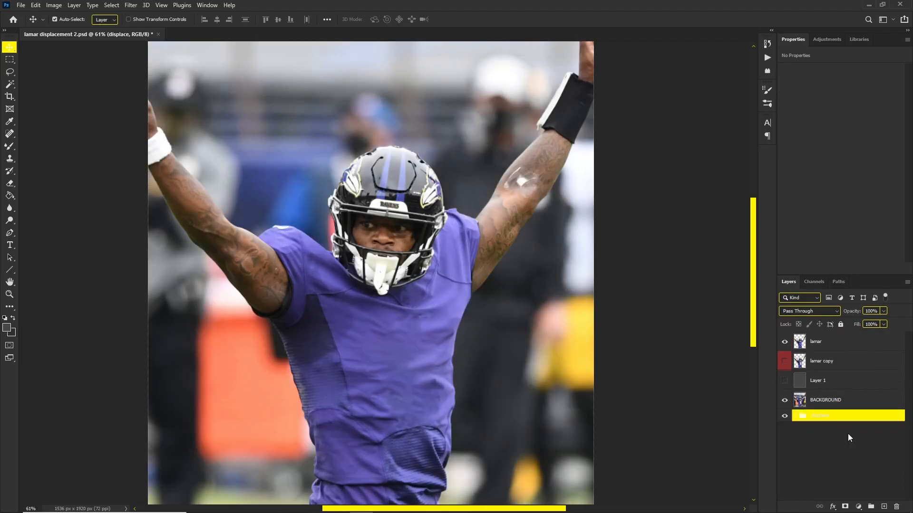
Step: Select the lamar layer and examine the cleaned purple jersey from the collar down to the hem
click(825, 341)
scroll(366, 259, up, 2)
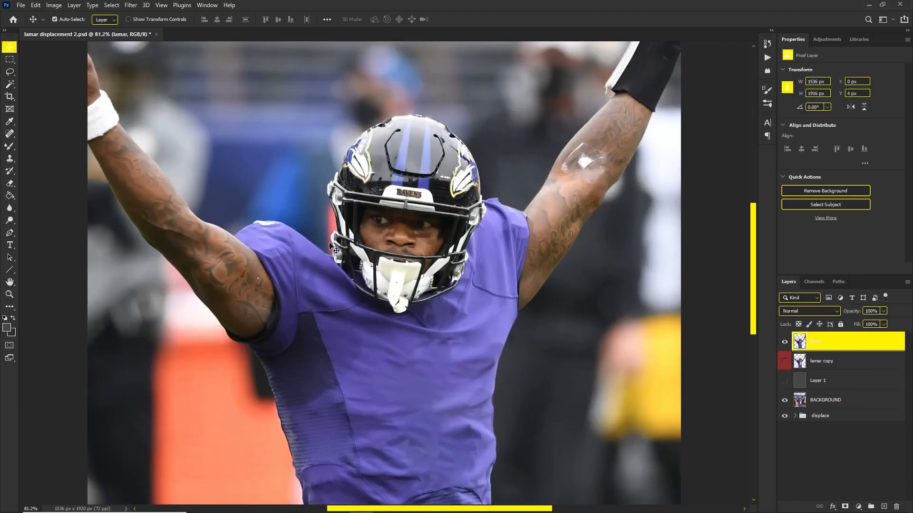
scroll(366, 259, down, 1)
scroll(418, 276, up, 1)
scroll(418, 278, up, 1)
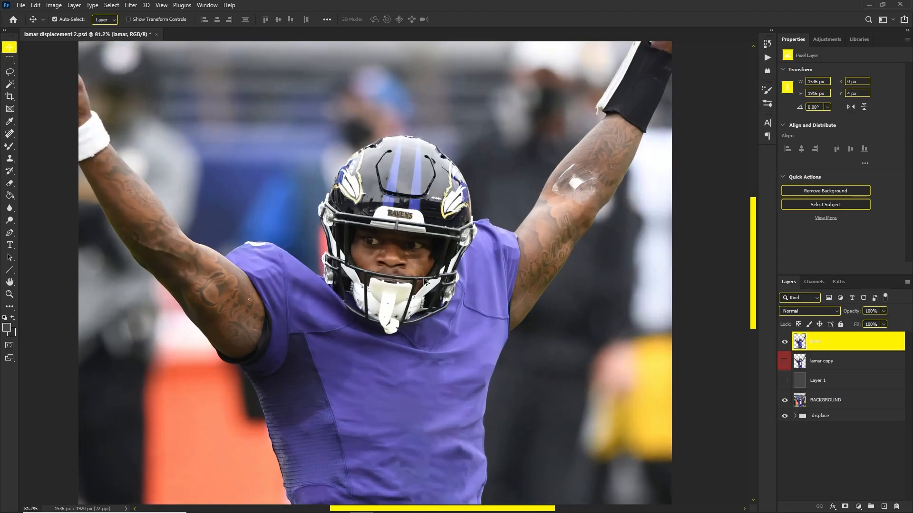
scroll(427, 281, down, 1)
scroll(427, 278, down, 1)
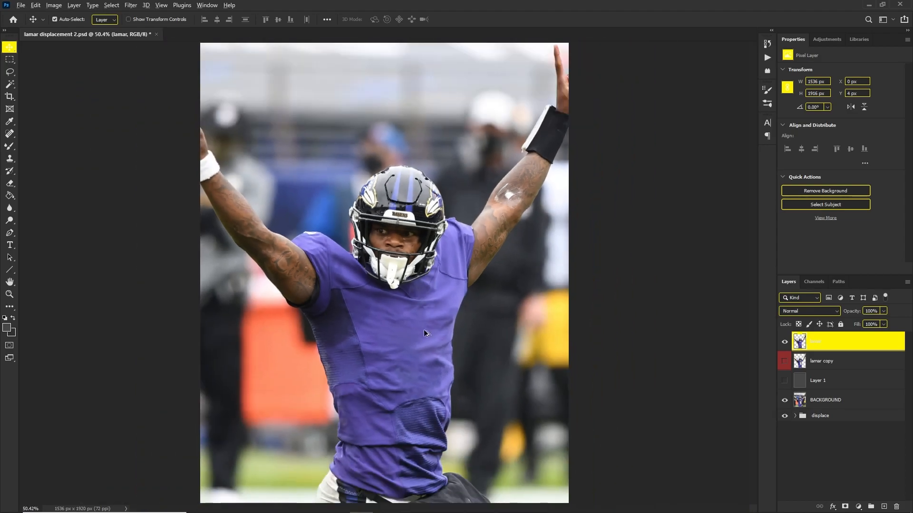
scroll(424, 326, up, 1)
scroll(424, 329, down, 1)
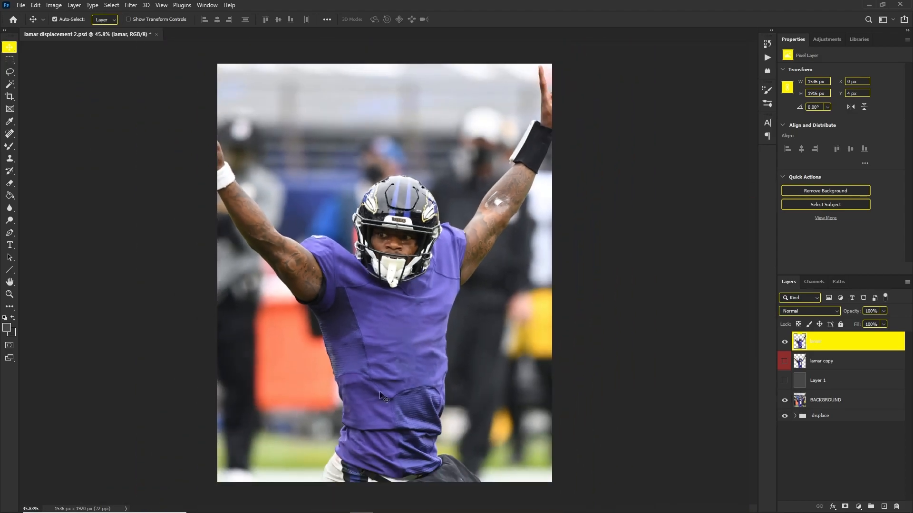
scroll(378, 428, up, 1)
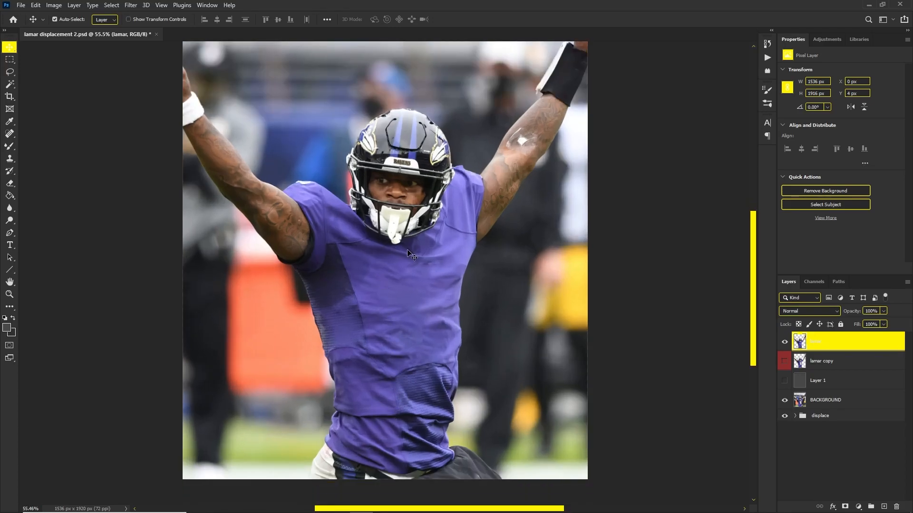
scroll(409, 252, up, 1)
scroll(409, 330, up, 1)
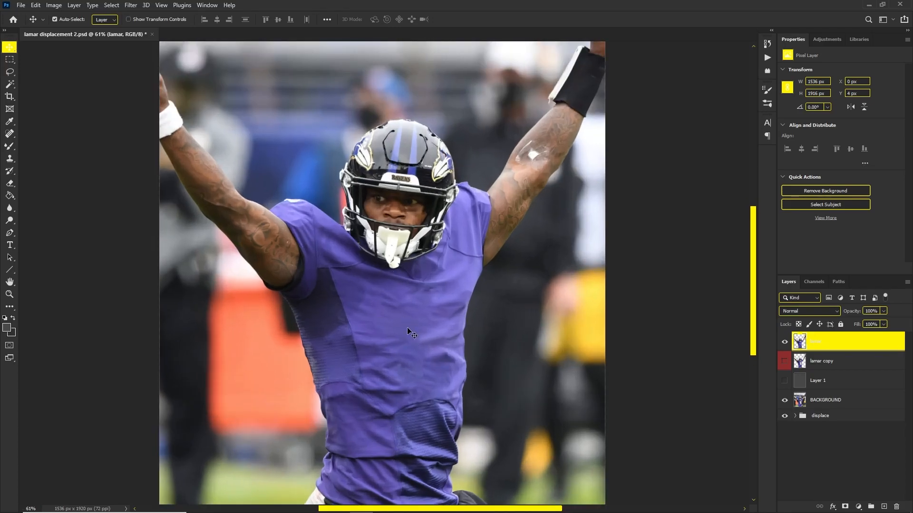
scroll(275, 195, up, 4)
scroll(277, 196, down, 3)
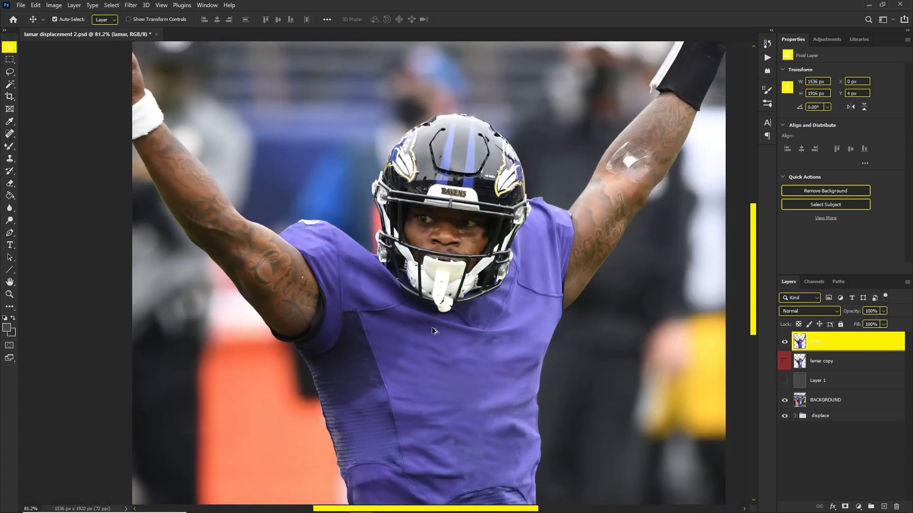
scroll(443, 355, down, 2)
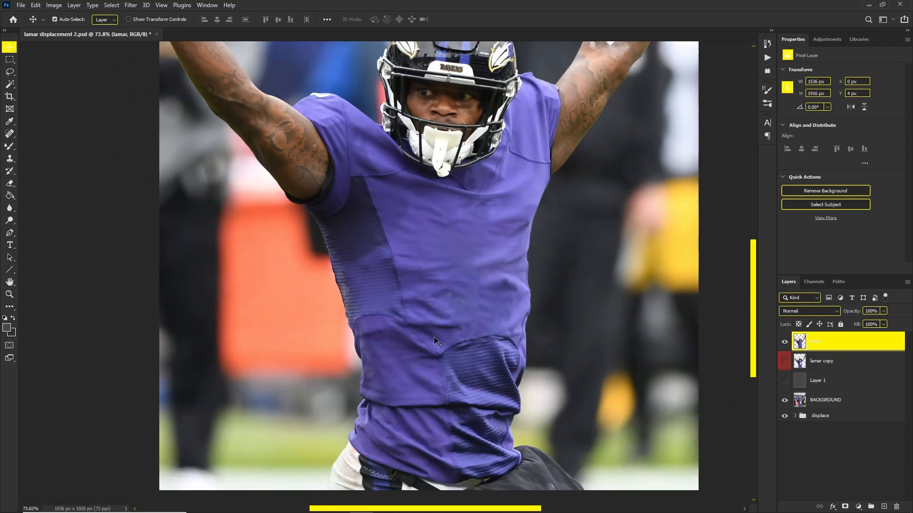
Step: Start a Pen tool path beside the player's waist and curve it in to the jersey's lower left hem corner
click(5, 234)
scroll(424, 431, up, 2)
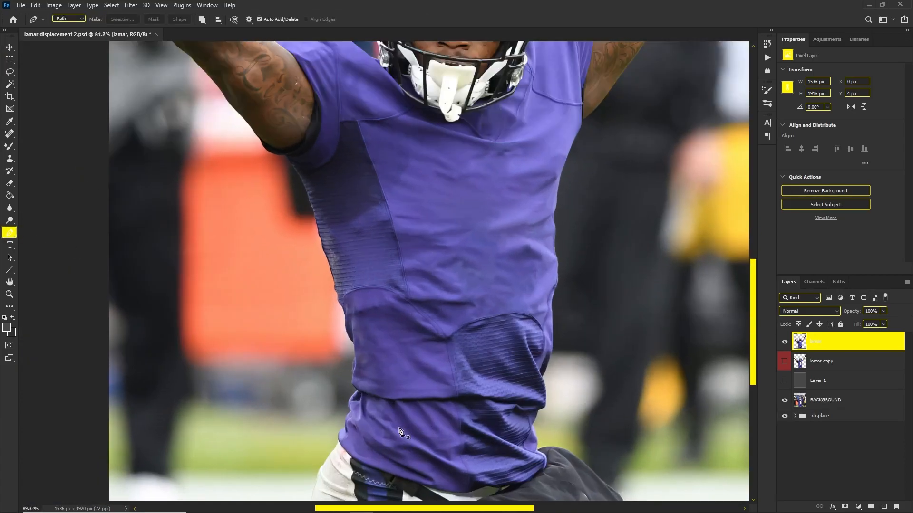
scroll(318, 395, down, 6)
click(303, 386)
drag(315, 415, 318, 427)
alt+click(314, 415)
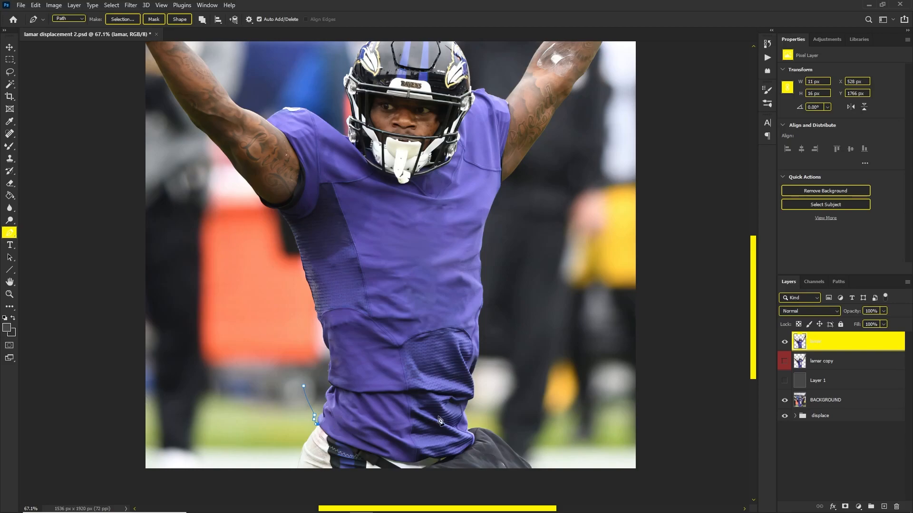
Step: Trace the path along the jersey's bottom hem past the belt, undoing the last two misplaced points
scroll(350, 435, up, 1)
scroll(349, 435, down, 1)
scroll(305, 395, up, 4)
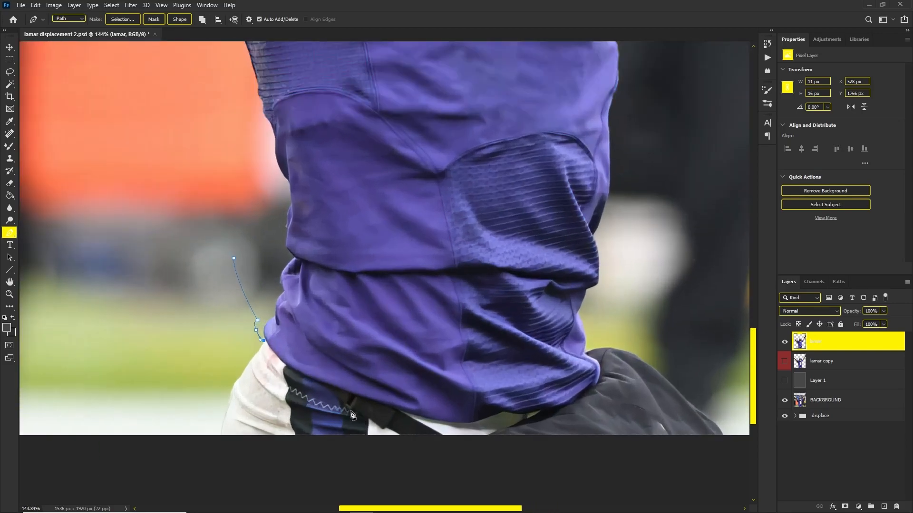
click(269, 349)
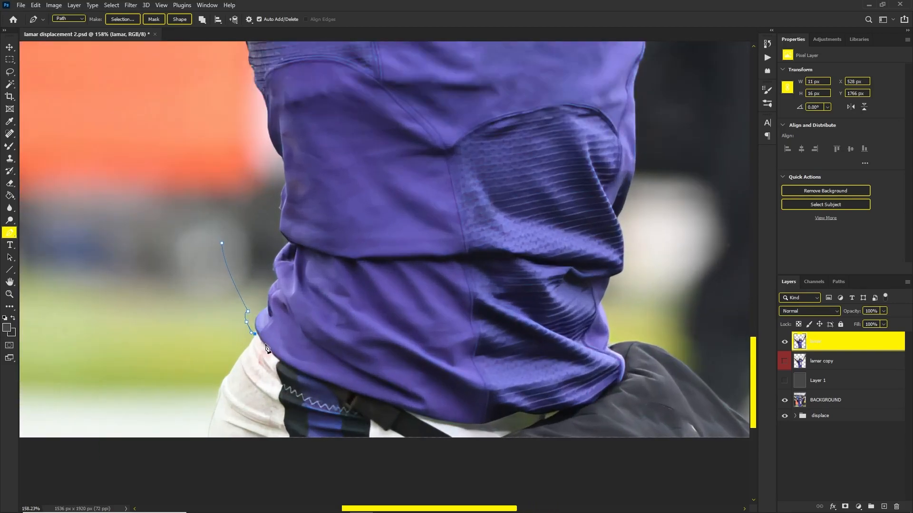
drag(301, 374, 418, 414)
click(440, 420)
drag(481, 424, 519, 411)
click(543, 415)
click(564, 413)
click(585, 407)
key(ctrl+z)
key(ctrl+z)
Step: Continue the path with closely spaced anchor points along the rest of the hem to the jersey's lower right corner
click(557, 412)
click(563, 410)
click(568, 409)
click(572, 407)
click(578, 405)
click(586, 403)
click(590, 403)
click(595, 398)
click(600, 396)
click(608, 387)
click(618, 383)
click(620, 381)
click(624, 374)
Step: Carry the path around the lower right corner and up the right side of the jersey
click(623, 361)
click(614, 351)
click(609, 348)
click(611, 335)
click(613, 330)
drag(624, 311, 639, 287)
scroll(701, 152, down, 4)
scroll(698, 147, up, 2)
click(695, 146)
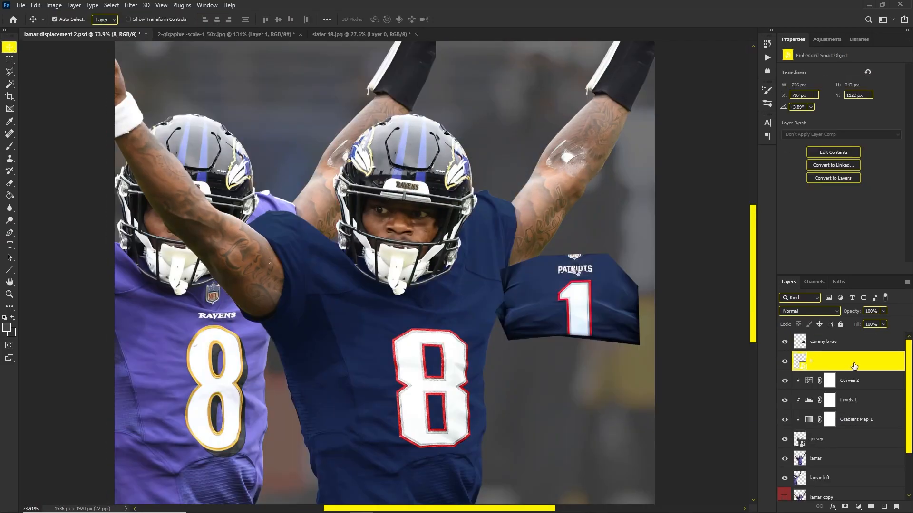
Step: Examine the Patriots jersey's number 1 and lettering in the 3.jpg reference photo
scroll(380, 407, up, 3)
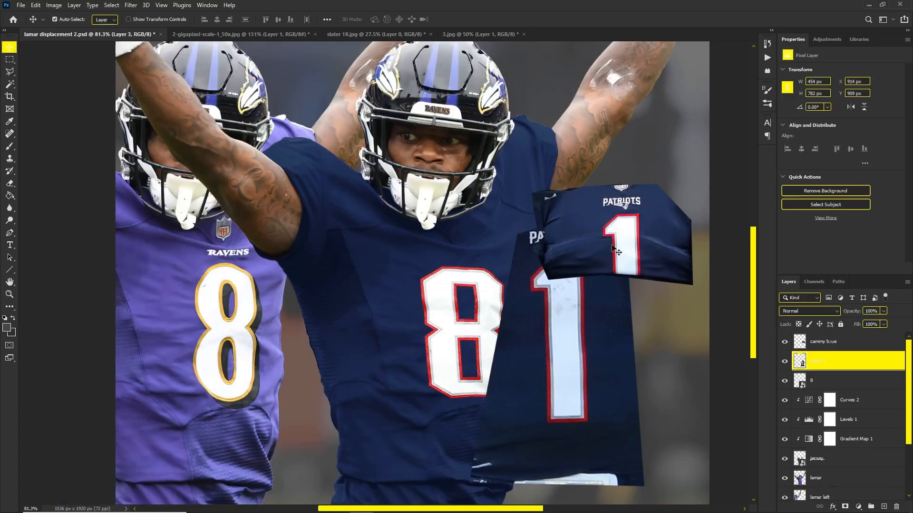
click(462, 33)
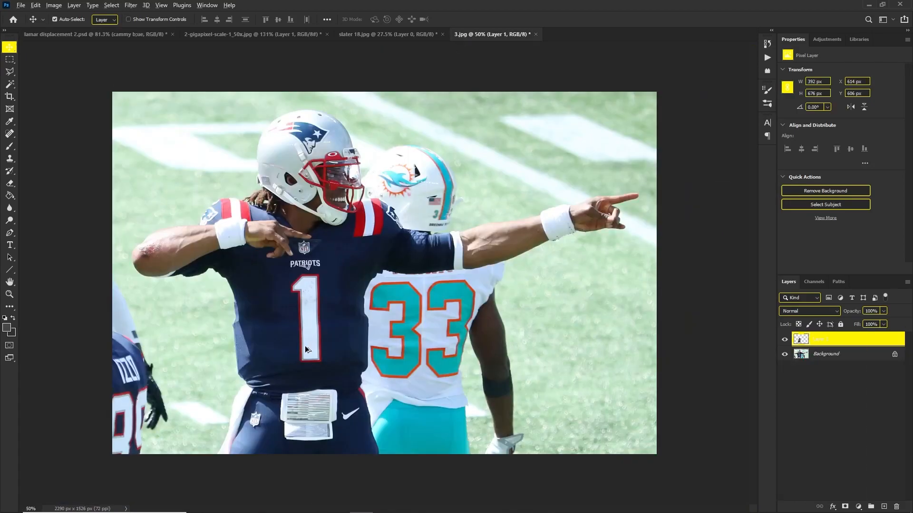
scroll(329, 90, up, 2)
scroll(642, 214, down, 2)
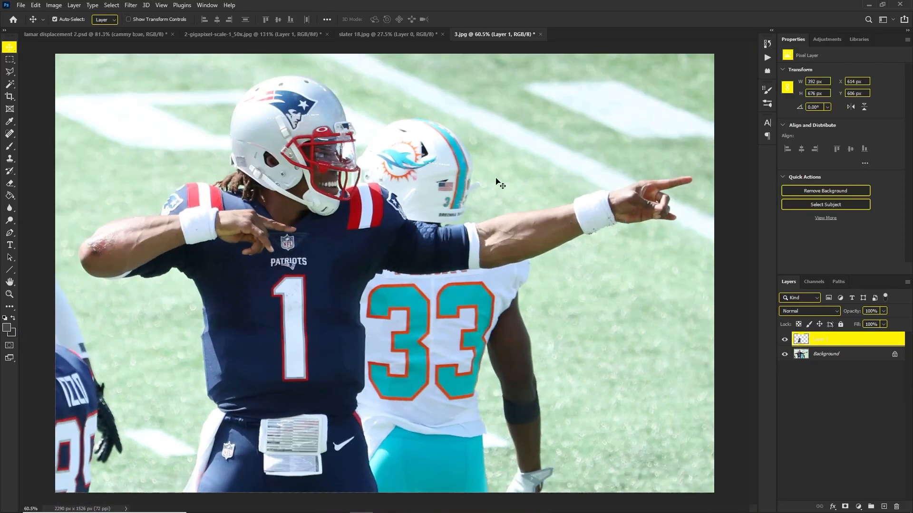
scroll(395, 171, up, 2)
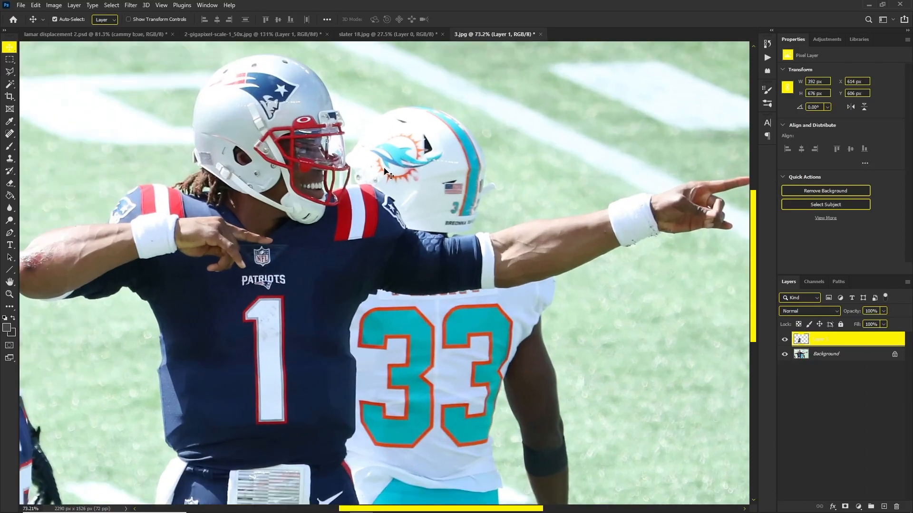
Step: In the lamar displacement 2 document, move the Layer 3 Patriots jersey cutout clear of the number 8, to X 983 px
click(73, 37)
scroll(539, 380, down, 3)
scroll(564, 354, up, 3)
drag(564, 354, 591, 356)
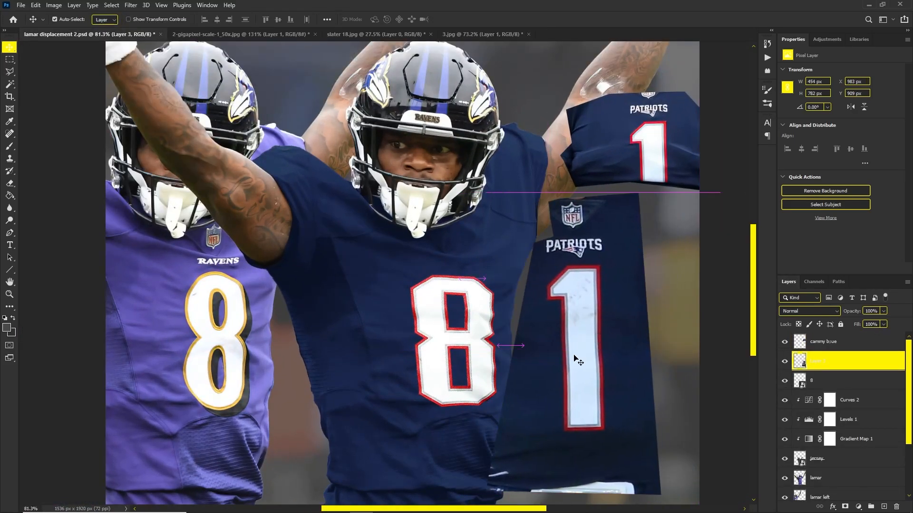
Step: Free-transform the number 8 on the blue jersey to 39.49% width and 41.54% height
click(475, 333)
key(ctrl+t)
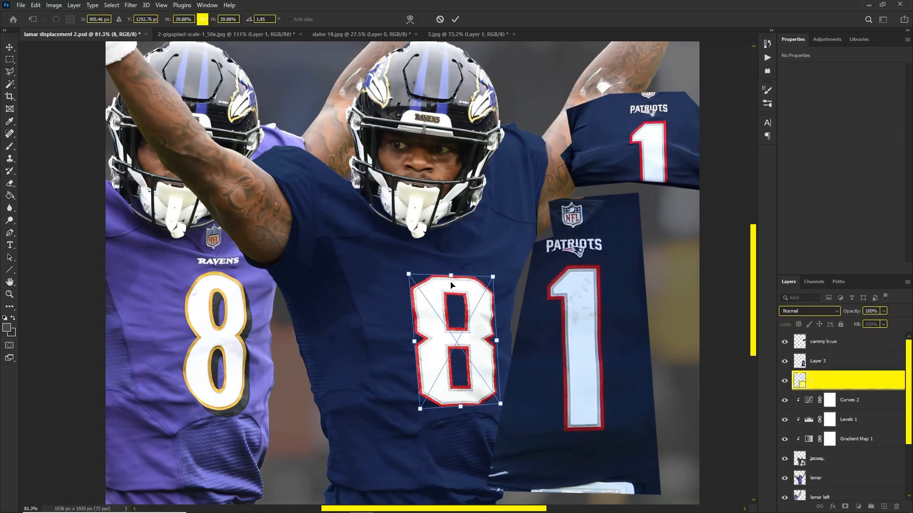
drag(445, 273, 450, 268)
drag(495, 341, 494, 338)
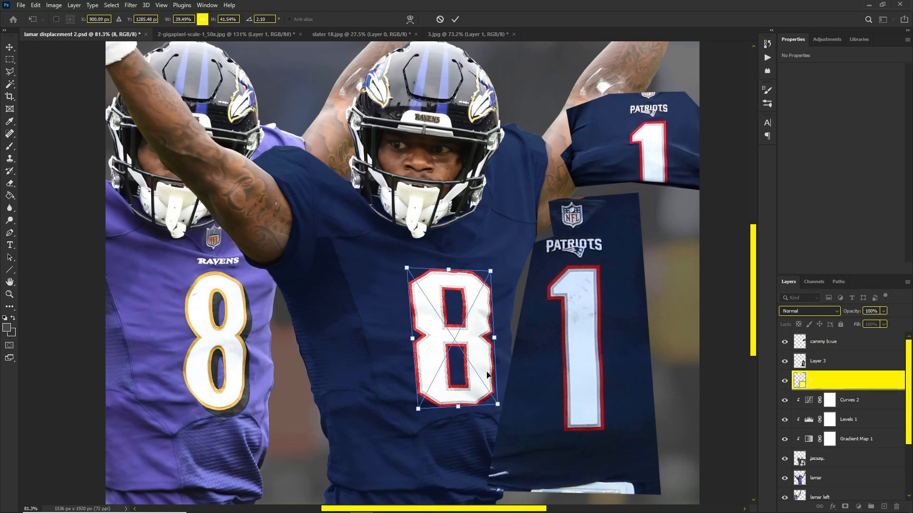
key(Return)
scroll(474, 311, down, 4)
scroll(476, 315, up, 5)
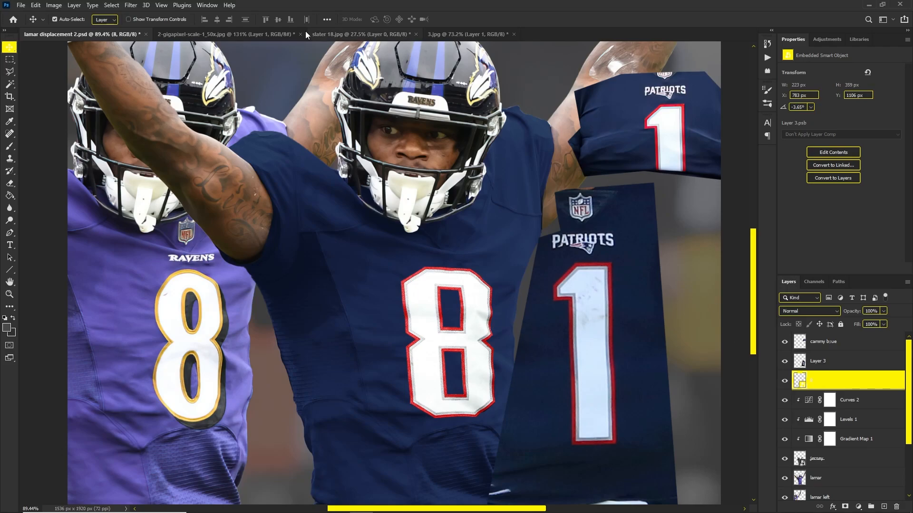
Step: Apply a Displace filter to the number 8 with horizontal and vertical scale 5, using "lamar displacement 2" as the displacement map
click(130, 5)
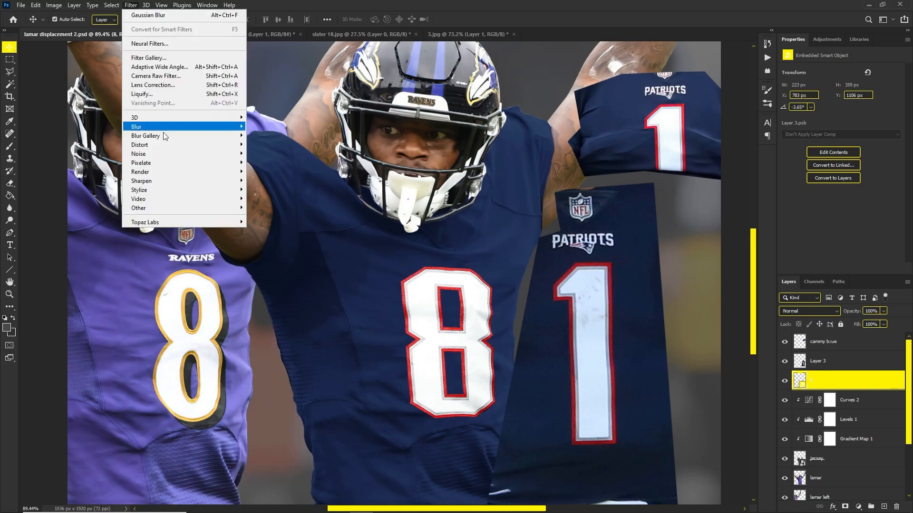
mouse_move(169, 145)
click(261, 145)
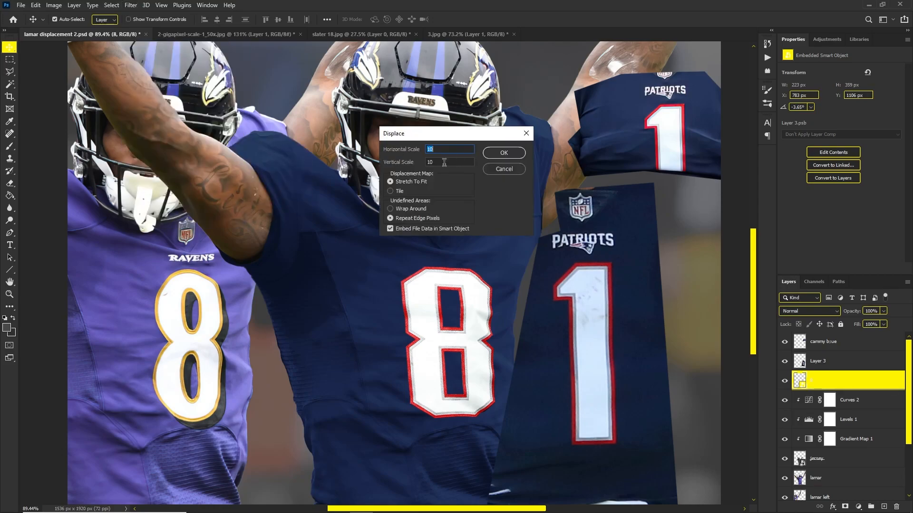
drag(444, 162, 397, 165)
text(5)
click(517, 154)
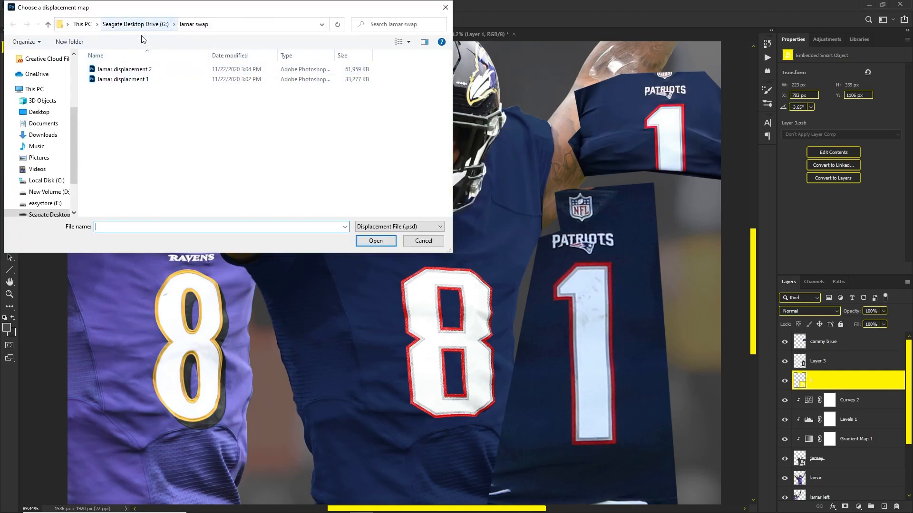
double_click(147, 70)
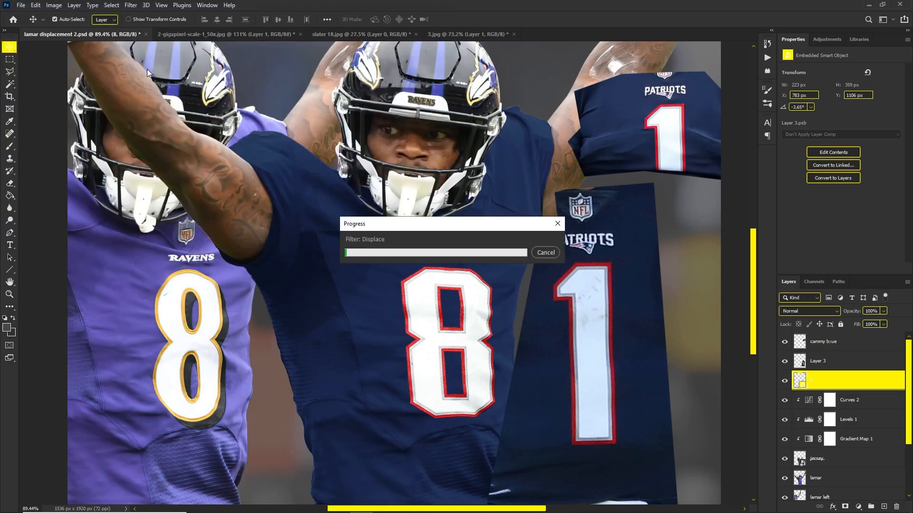
Step: Examine the number 8's displaced outline up close, compare it with the undistorted version, and check the Displace settings
scroll(488, 355, up, 5)
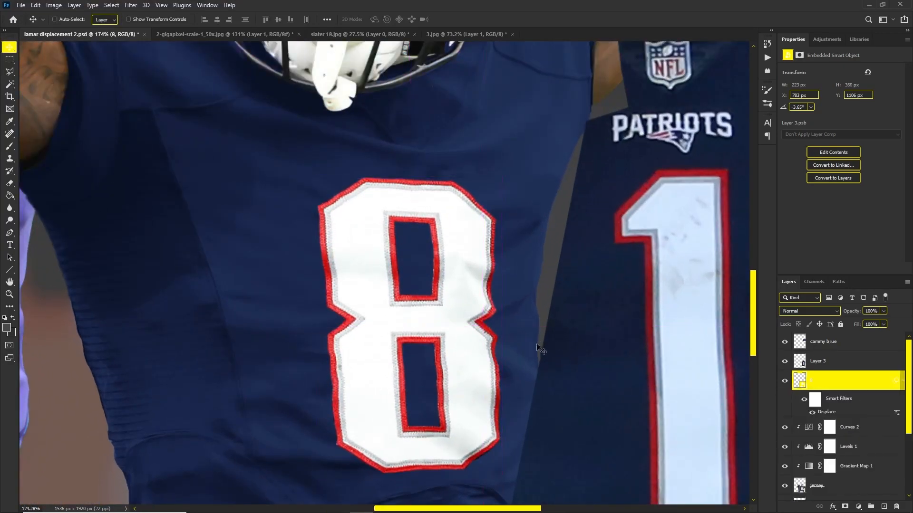
scroll(483, 362, up, 3)
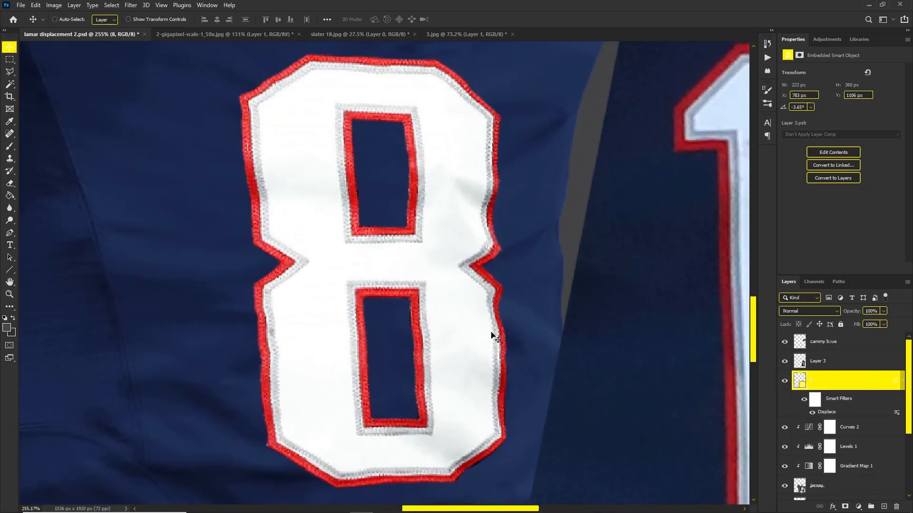
scroll(488, 331, down, 1)
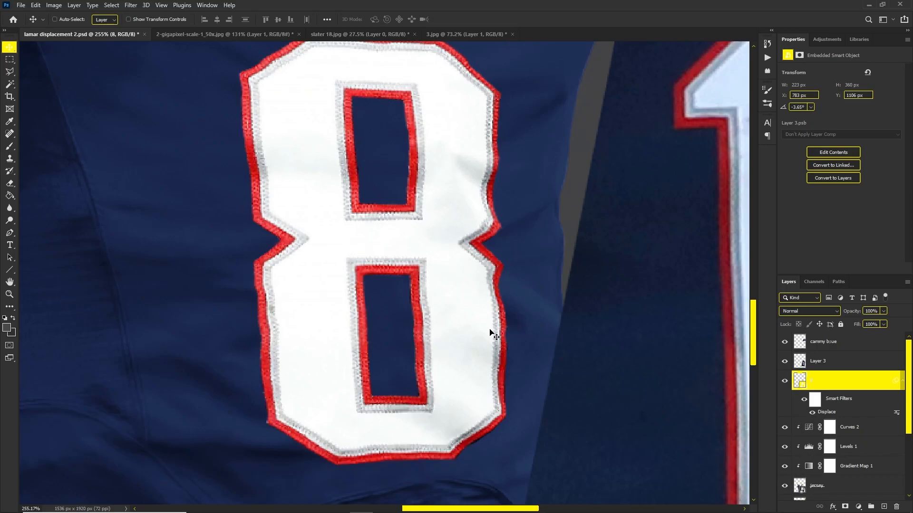
key(z)
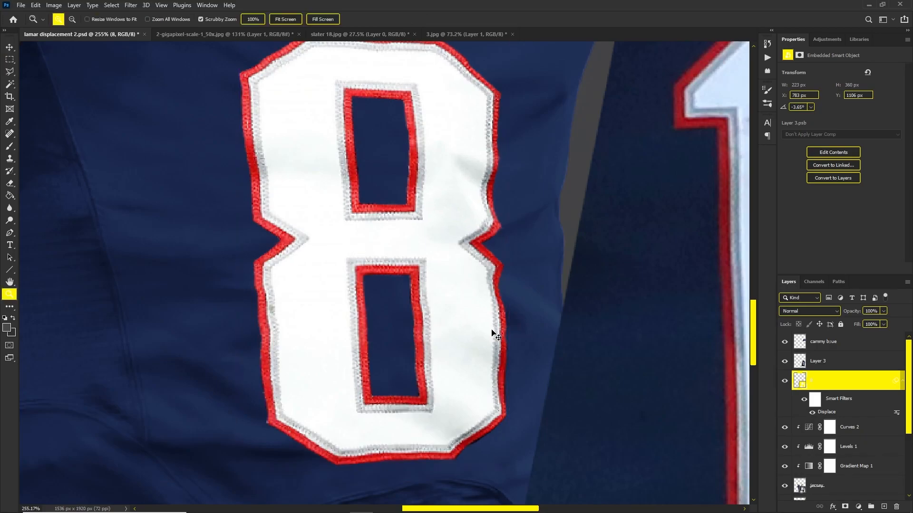
click(496, 339)
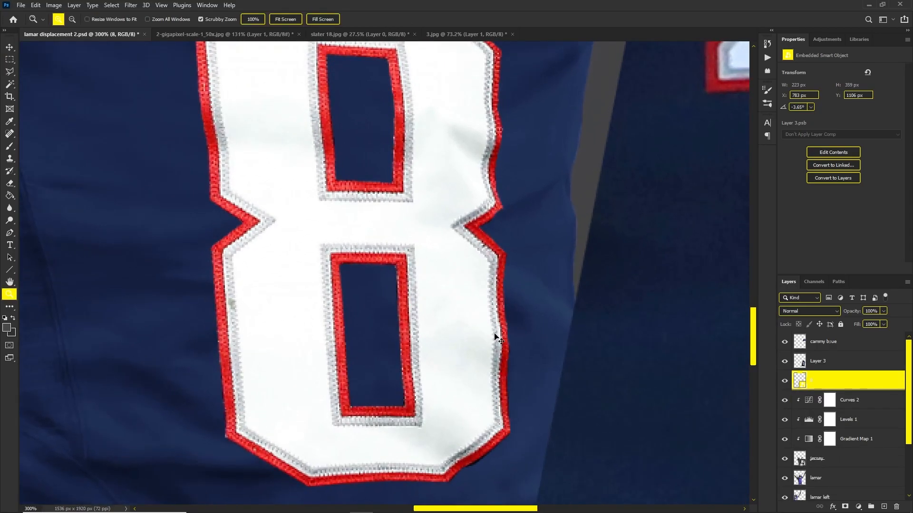
key(v)
scroll(494, 338, down, 4)
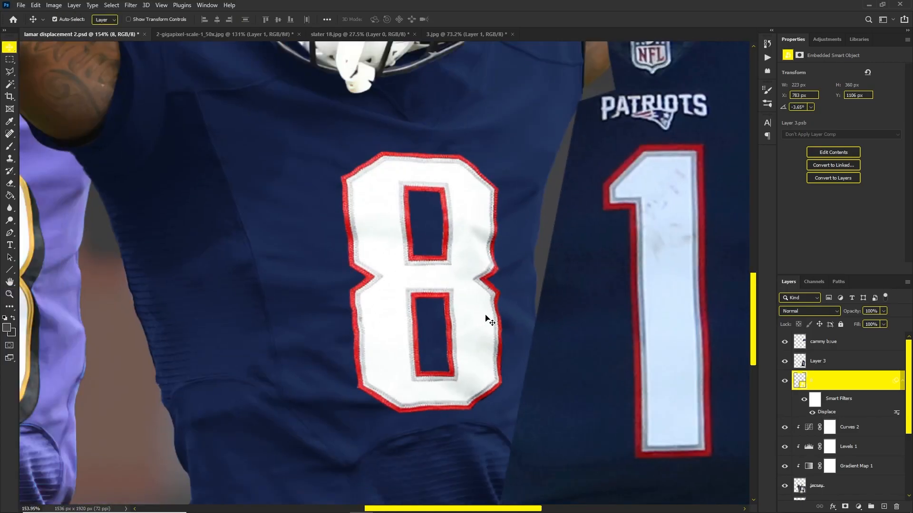
double_click(824, 412)
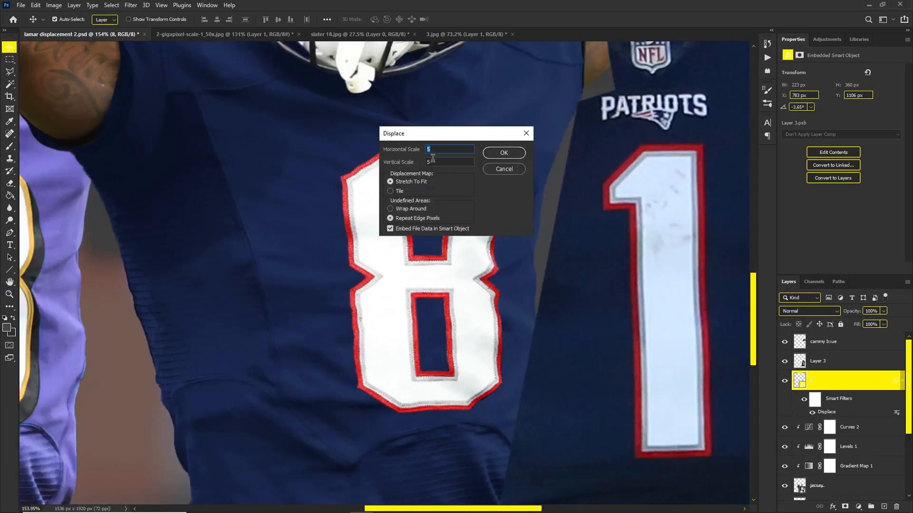
key(Escape)
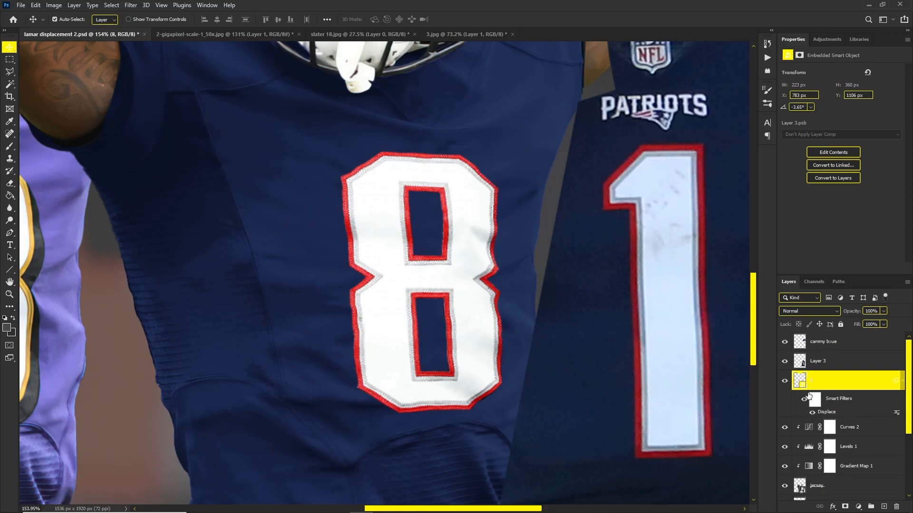
Step: Set the Displace horizontal scale on the number 8 to 8 and reload "lamar displacement 2" as the displacement map
double_click(817, 415)
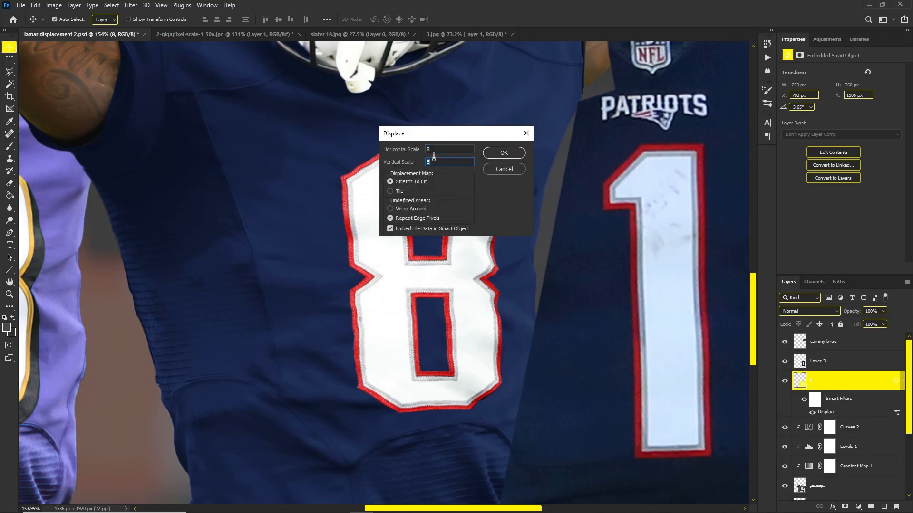
click(502, 153)
double_click(124, 72)
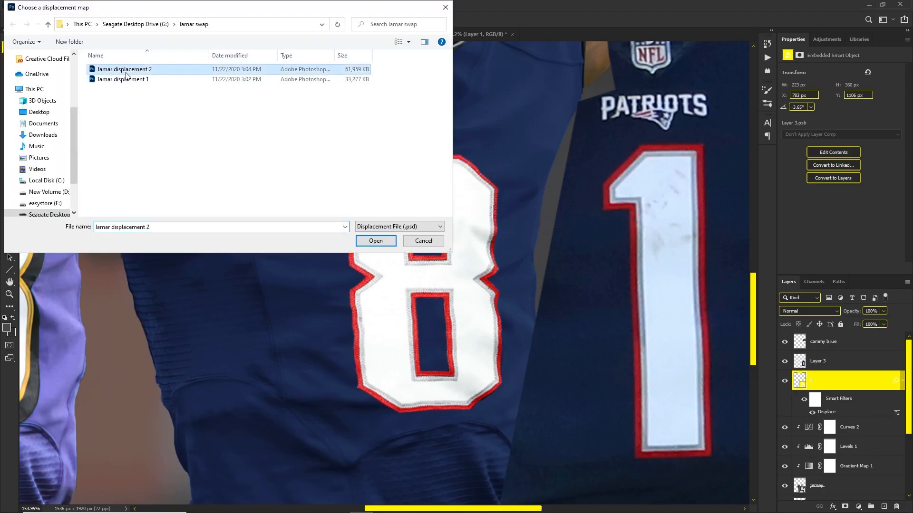
scroll(441, 234, down, 8)
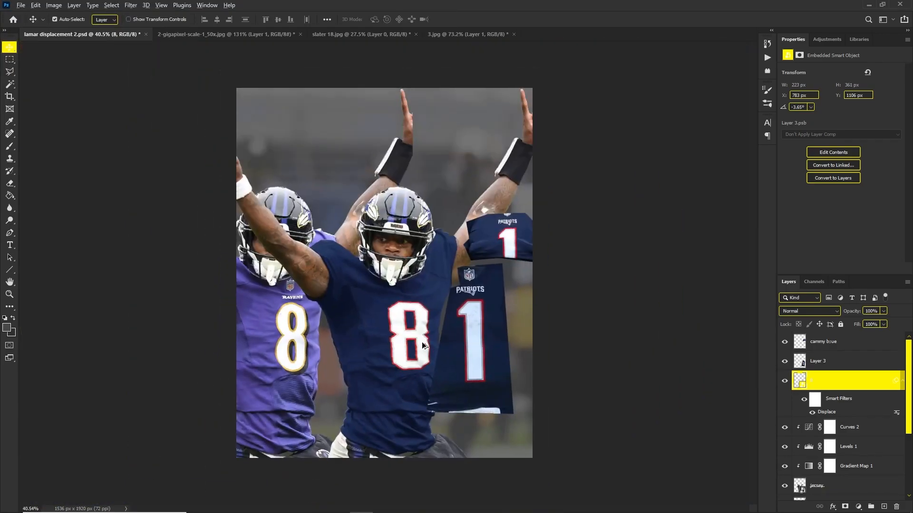
scroll(426, 348, up, 5)
key(ctrl)
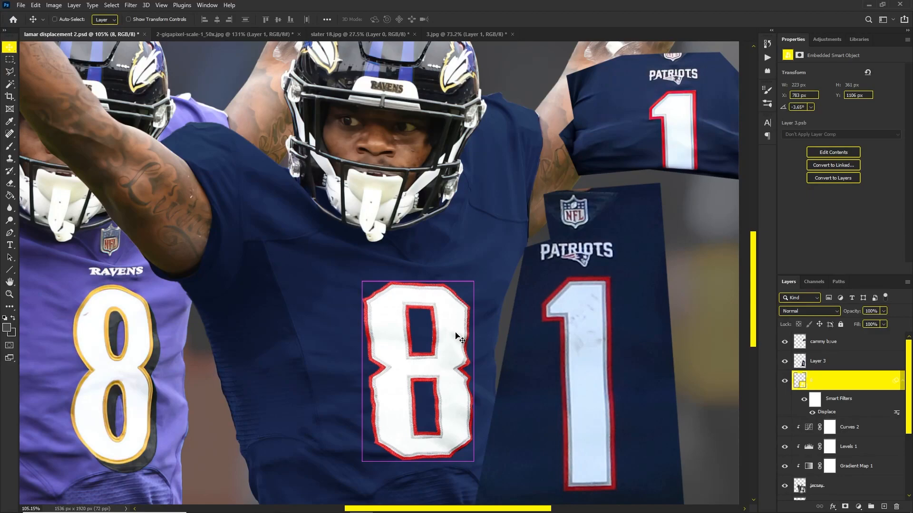
Step: Convert the displaced number 8 layer into a new smart object so its filter is baked into the contents
right_click(833, 388)
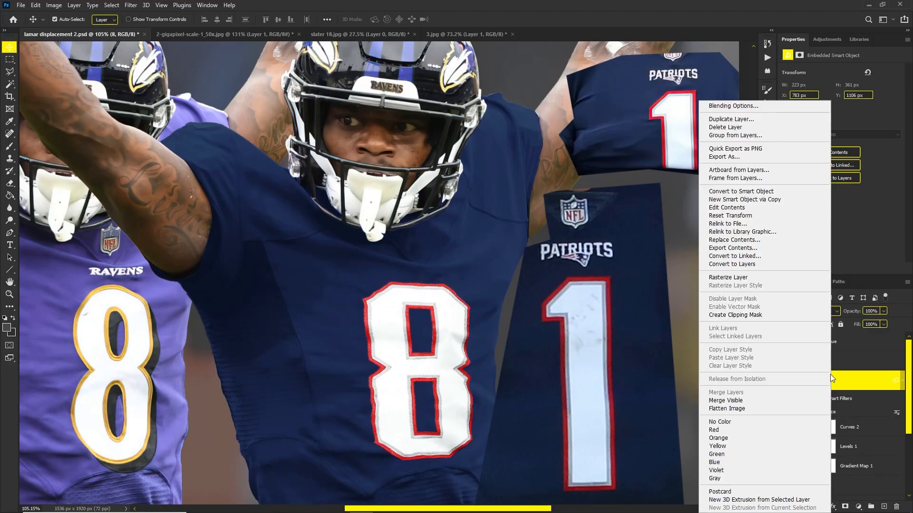
click(725, 191)
key(ctrl+t)
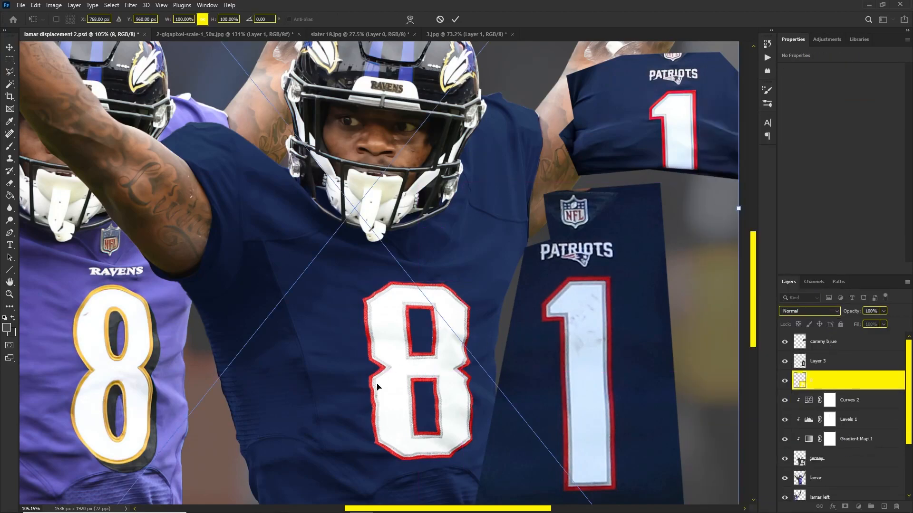
key(Escape)
right_click(838, 385)
click(737, 192)
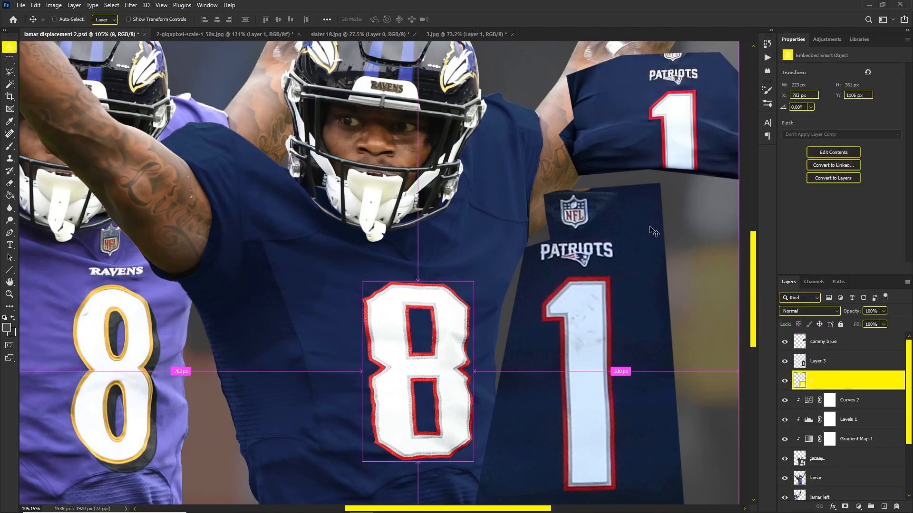
Step: Warp the number 8 with a free-transform mesh, pulling its upper edge and upper right corner inward to narrow the top
key(ctrl+t)
right_click(421, 357)
click(445, 300)
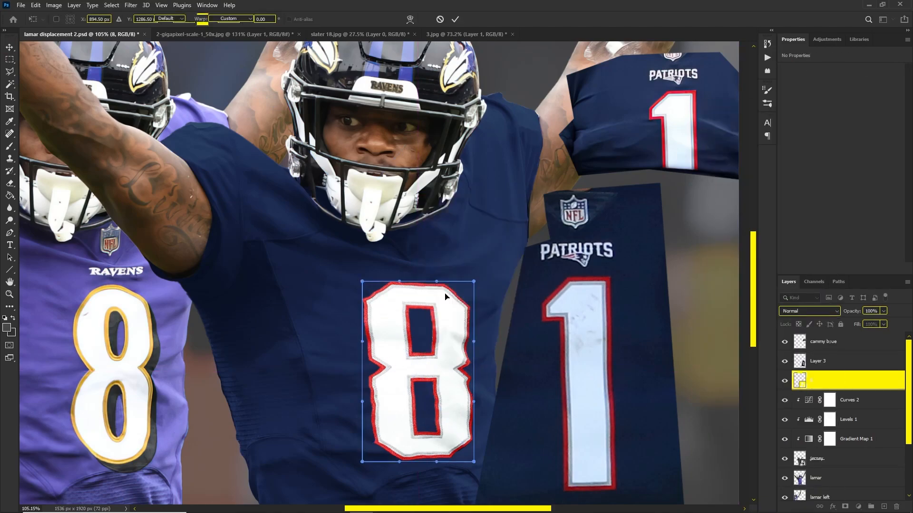
drag(444, 442, 444, 441)
drag(437, 282, 389, 289)
drag(474, 282, 416, 290)
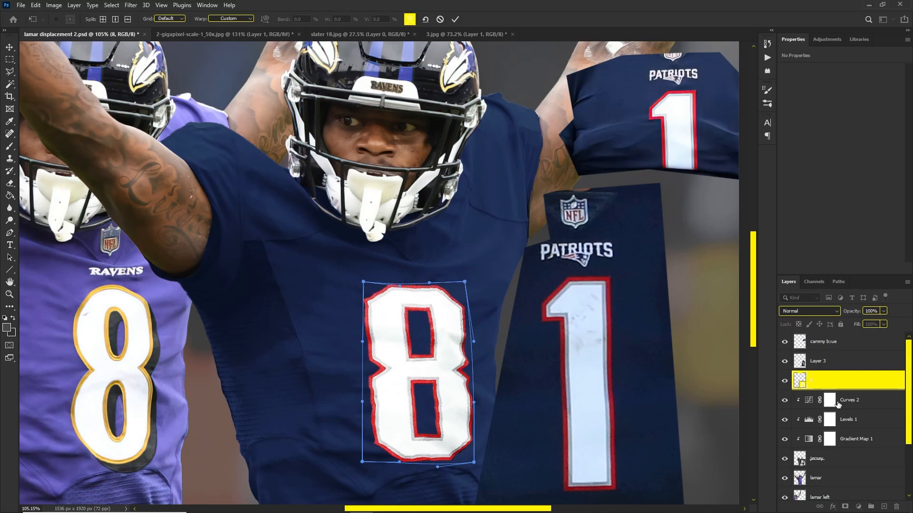
key(Return)
scroll(375, 310, down, 3)
scroll(390, 319, up, 1)
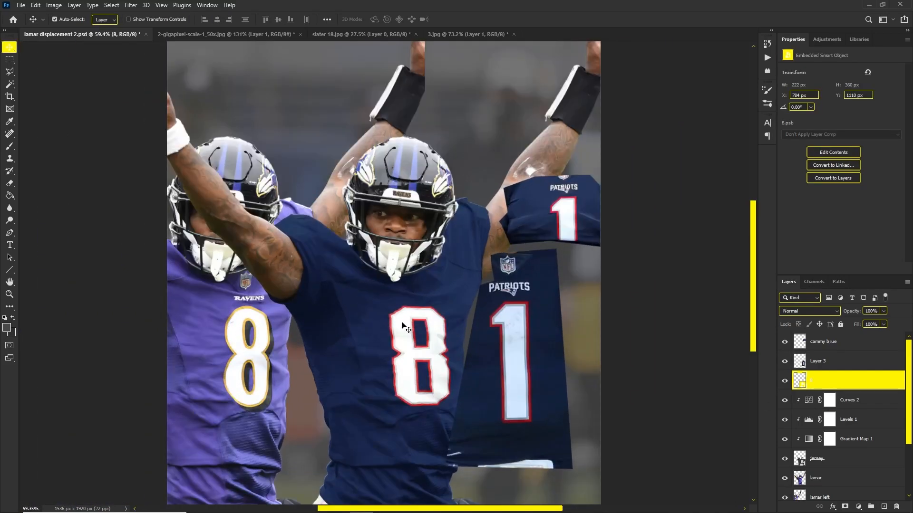
scroll(392, 279, up, 3)
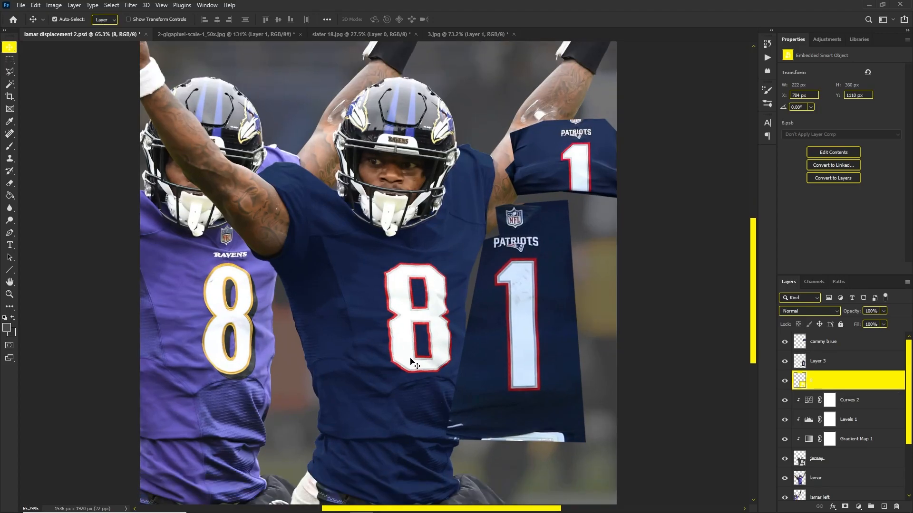
scroll(405, 328, up, 2)
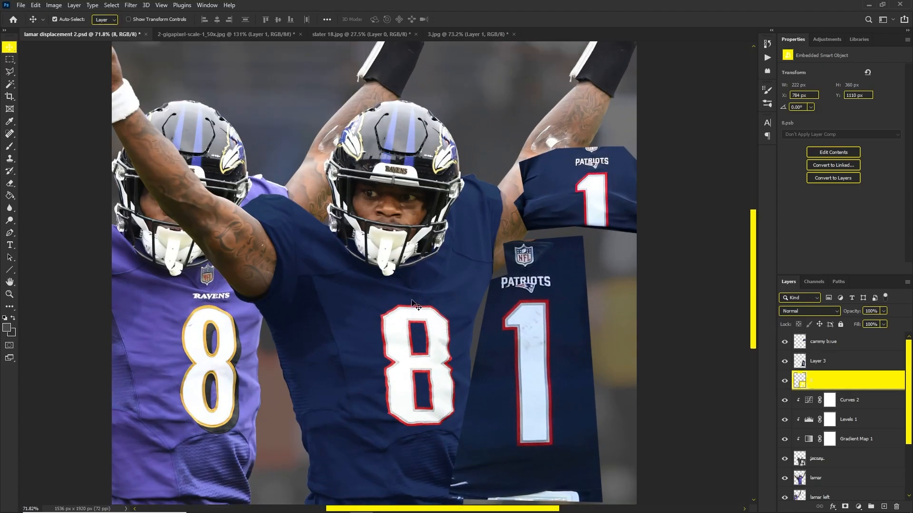
scroll(415, 333, up, 4)
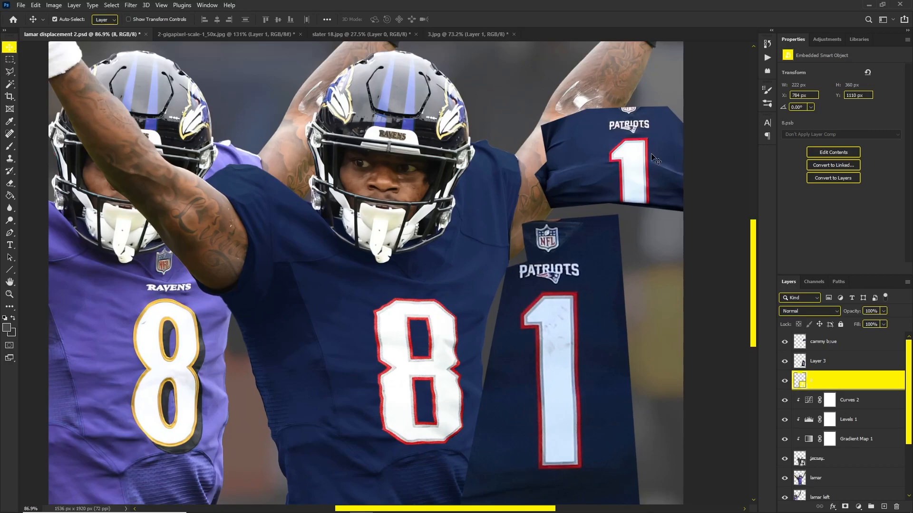
scroll(444, 318, up, 2)
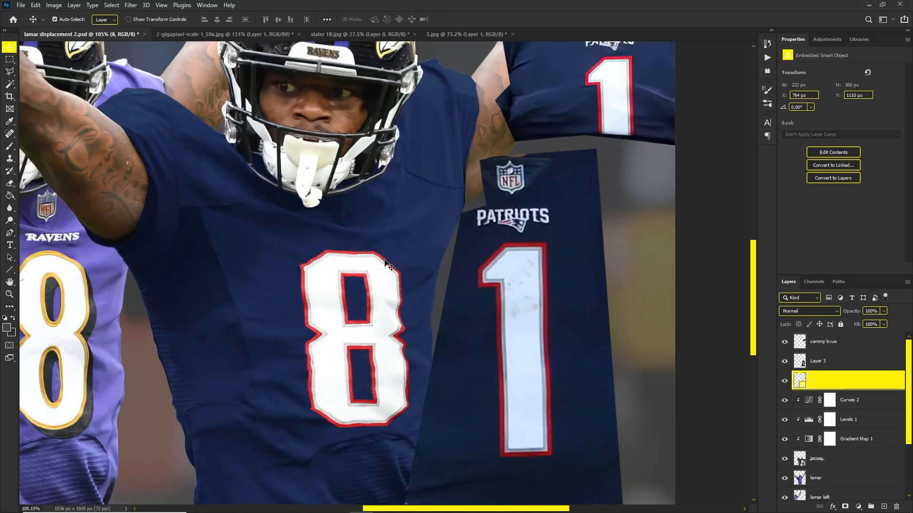
Step: Copy the lassoed Patriots wordmark from 2-gigapixel-scale-1_50x.jpg into lamar displacement 2.psd and transform it to sit just above the number 8
click(354, 35)
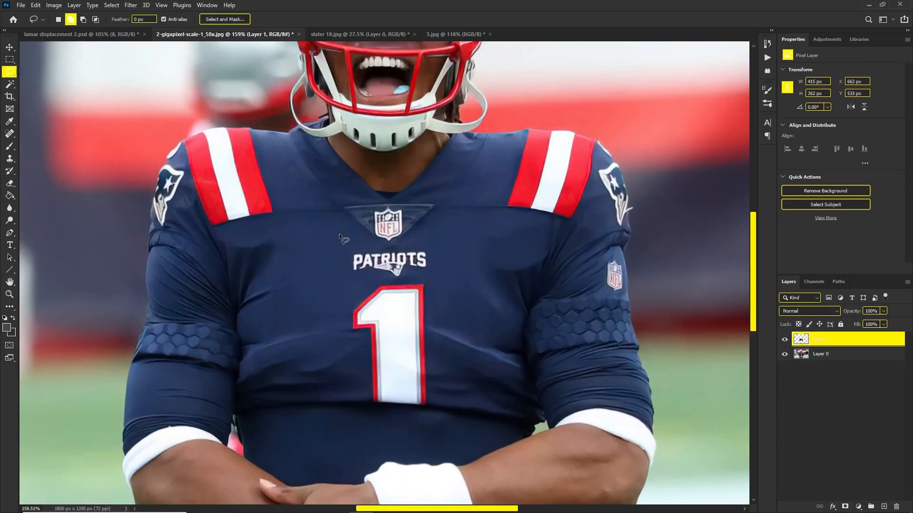
drag(347, 260, 346, 281)
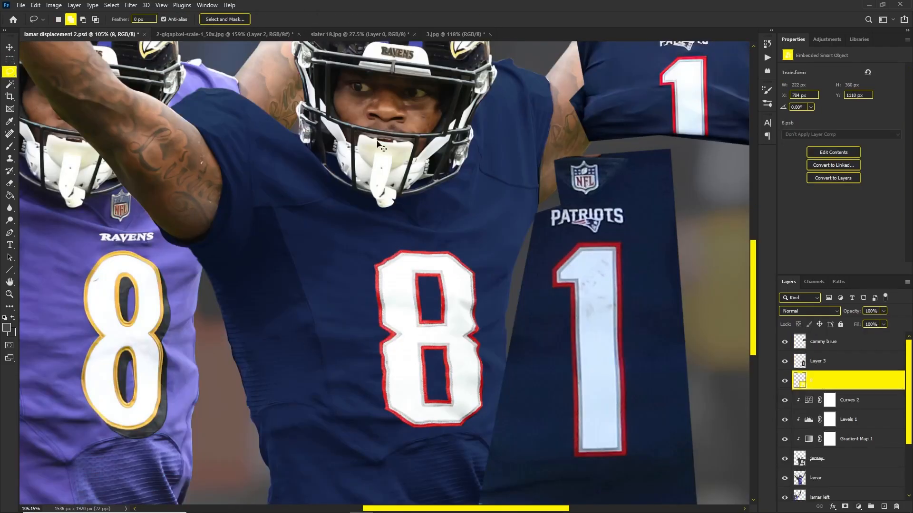
key(ctrl+v)
key(ctrl+t)
scroll(441, 273, up, 3)
drag(441, 274, 448, 288)
scroll(449, 289, down, 3)
key(Return)
Step: Convert the pasted Patriots wordmark layer to a smart object and apply a Displace filter to it
right_click(836, 381)
click(825, 240)
click(130, 5)
click(157, 139)
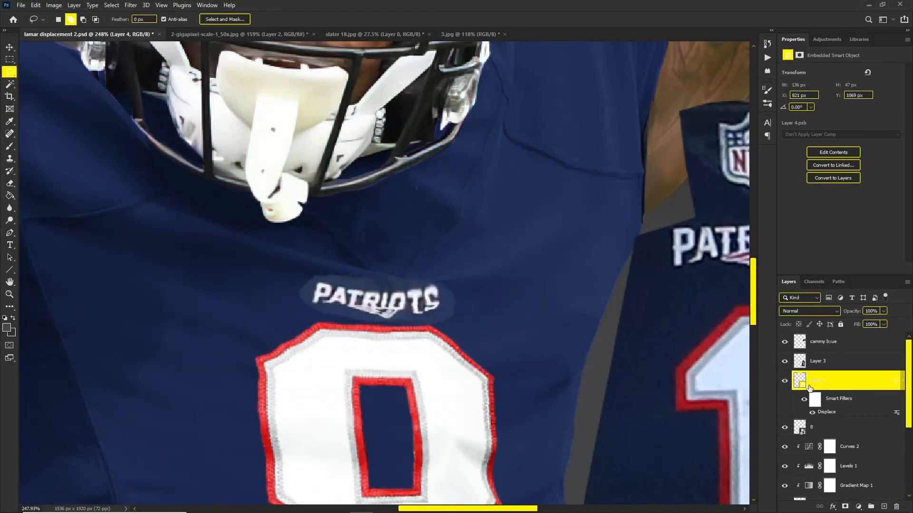
right_click(809, 387)
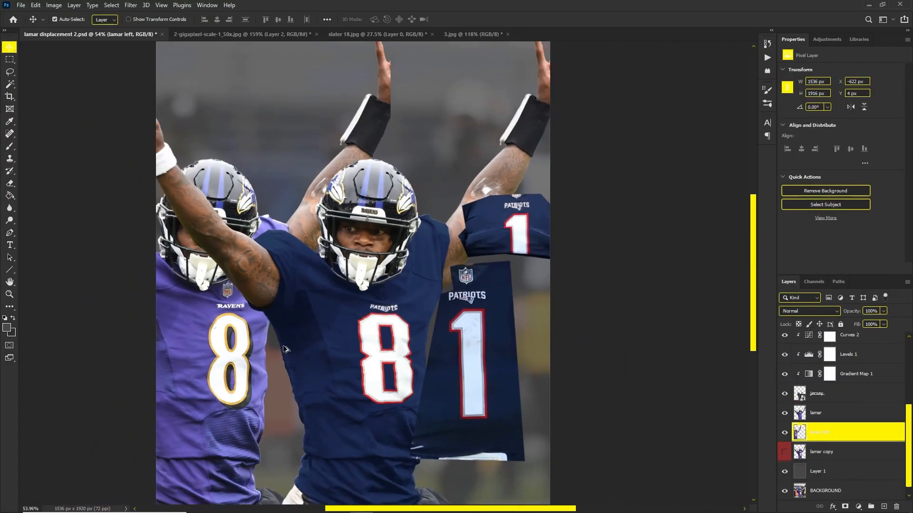
scroll(267, 347, up, 3)
drag(230, 348, 259, 331)
key(ctrl+z)
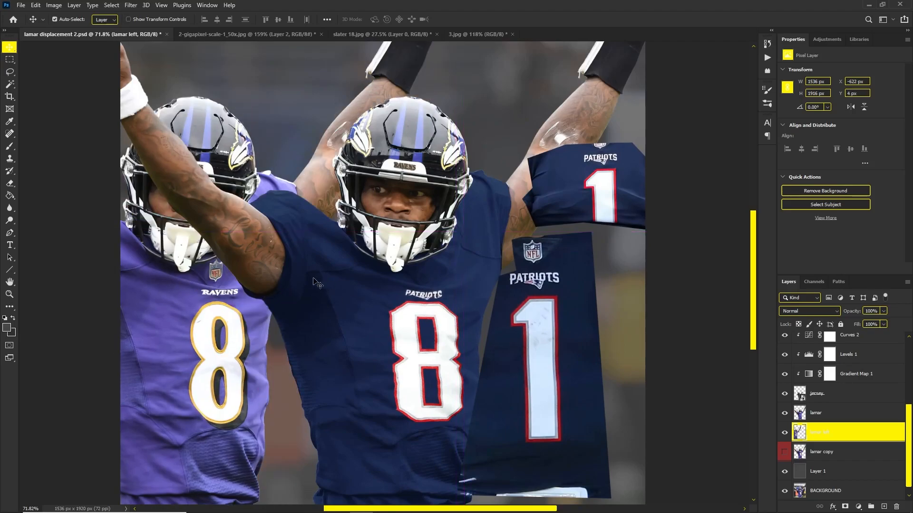
Step: Start a Pen tool path at the lower left edge of the NFL shield on the purple jersey
scroll(207, 282, up, 3)
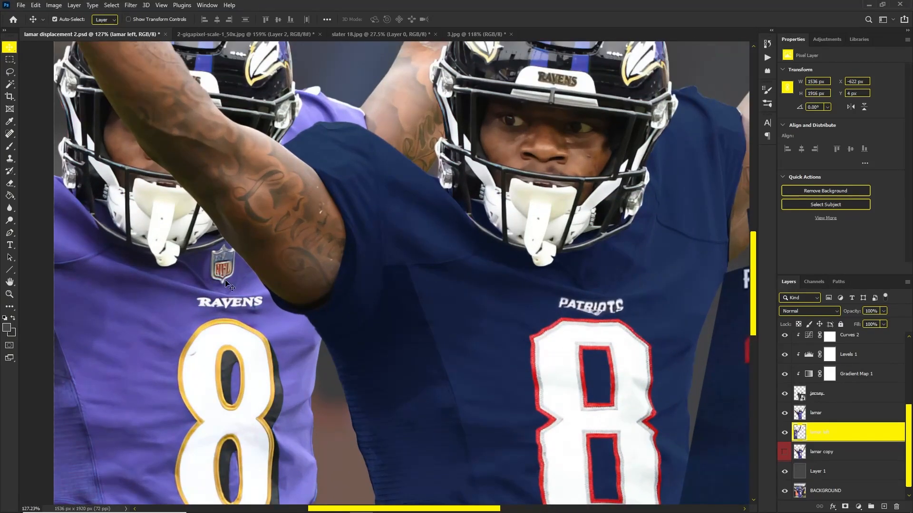
scroll(243, 259, up, 3)
scroll(241, 261, down, 4)
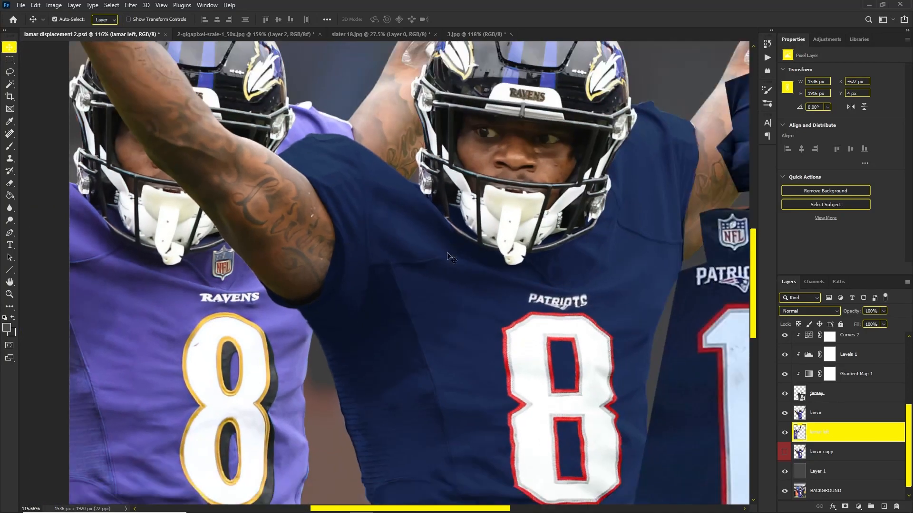
scroll(214, 285, up, 3)
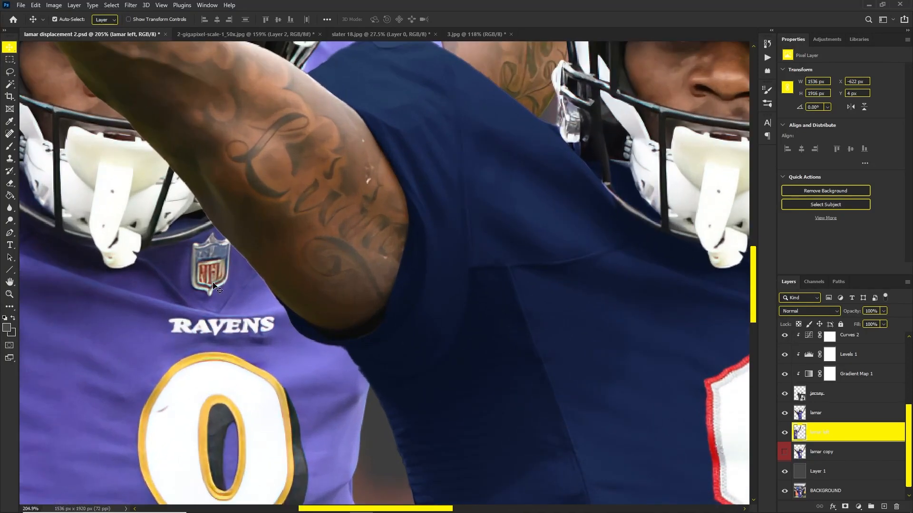
scroll(214, 285, up, 2)
click(10, 232)
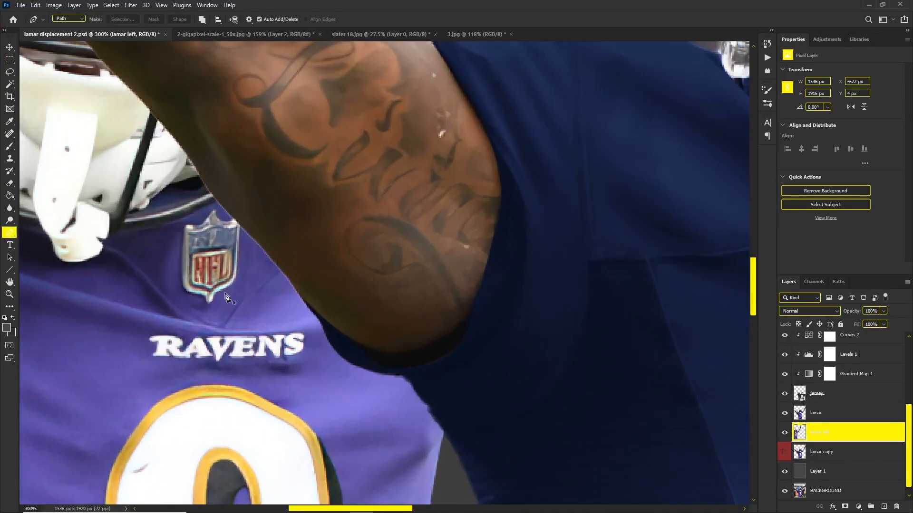
click(189, 293)
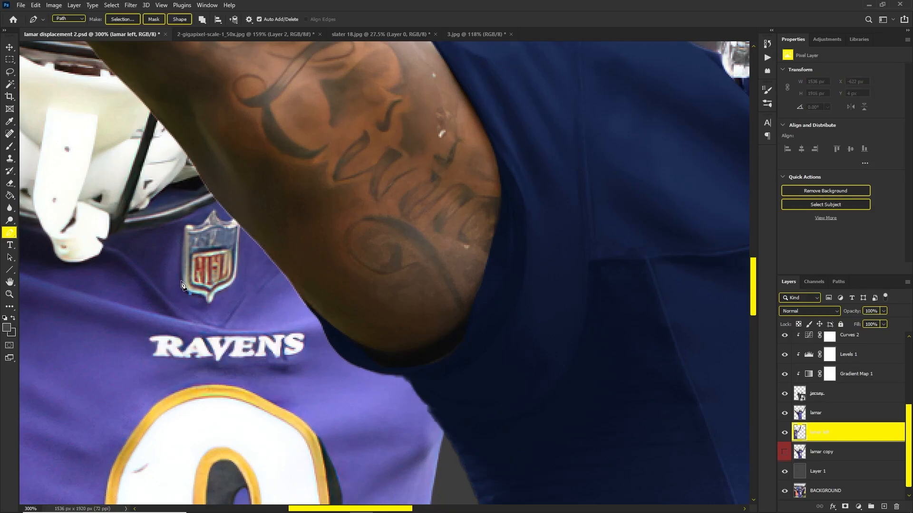
Step: Compare the NFL shield on the Patriots jersey in 2-gigapixel-scale-1_50x.jpg with the one on the purple Ravens jersey
click(218, 36)
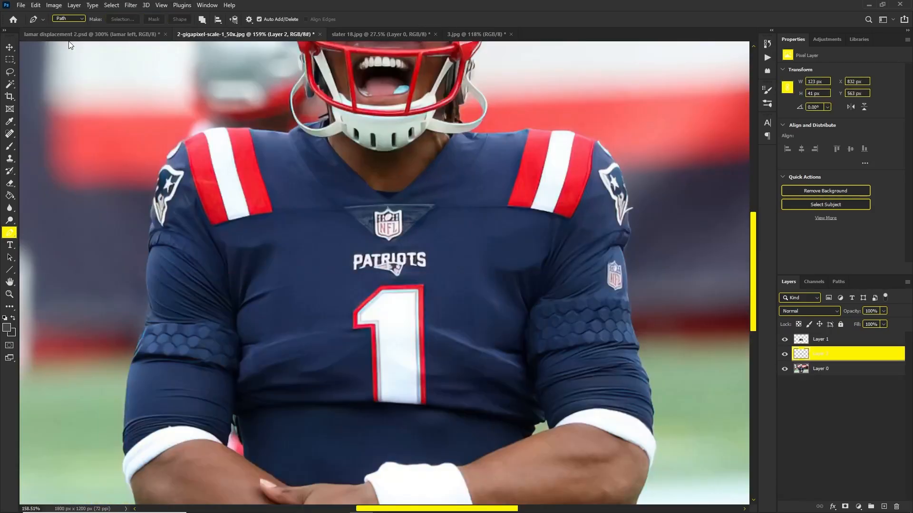
click(59, 31)
scroll(532, 145, down, 5)
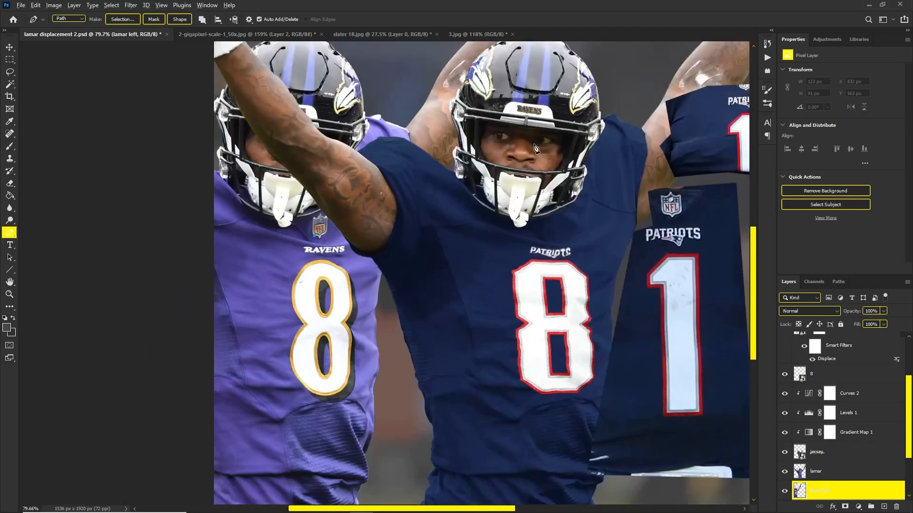
scroll(532, 145, up, 2)
click(242, 34)
scroll(380, 240, up, 2)
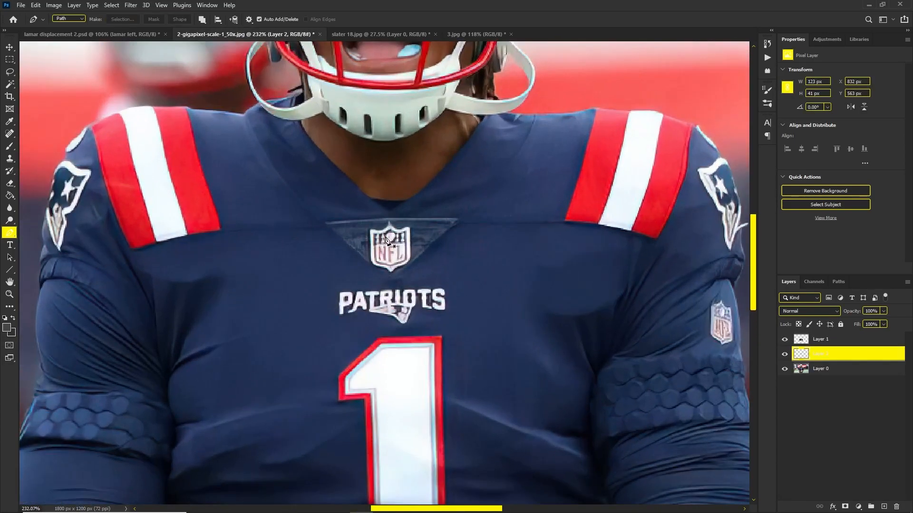
click(92, 37)
scroll(141, 246, up, 5)
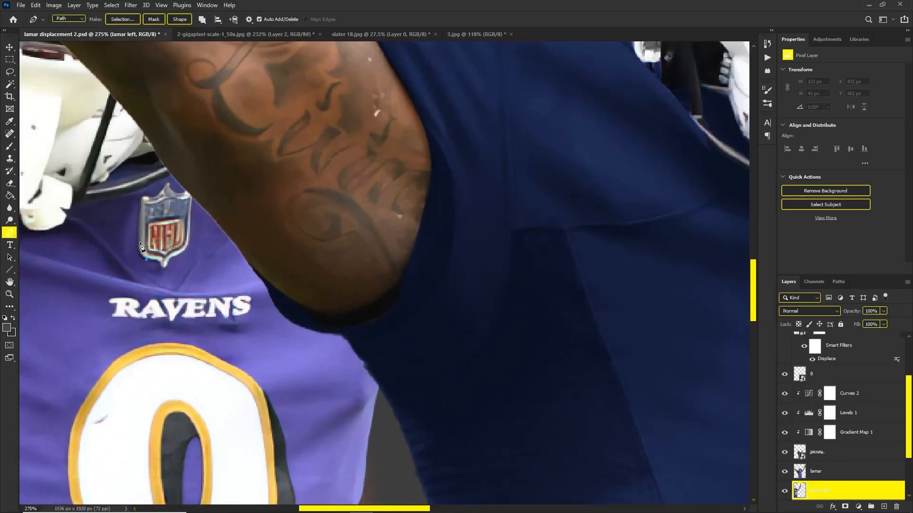
Step: Trace the rest of the NFL shield's outline on the purple jersey with the Pen tool and close the path
drag(139, 237, 139, 232)
key(ctrl+z)
click(139, 237)
click(142, 196)
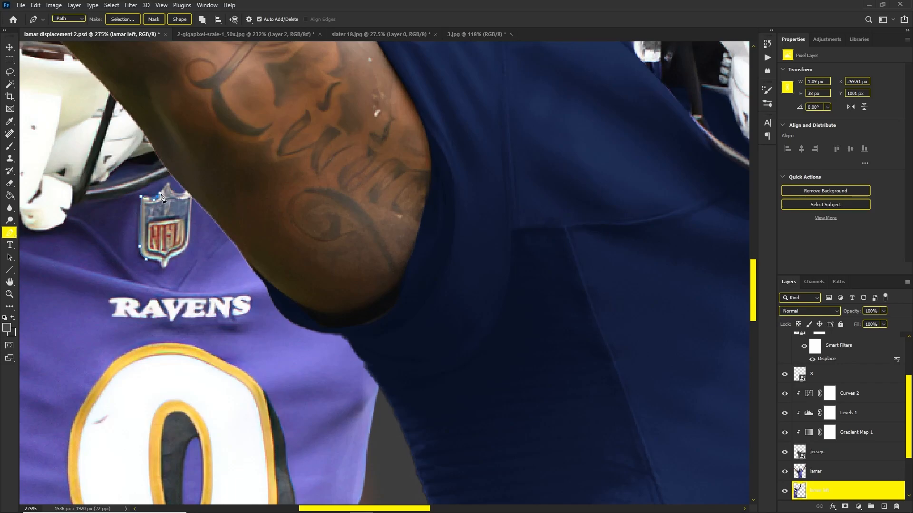
click(167, 185)
click(186, 192)
scroll(189, 196, down, 3)
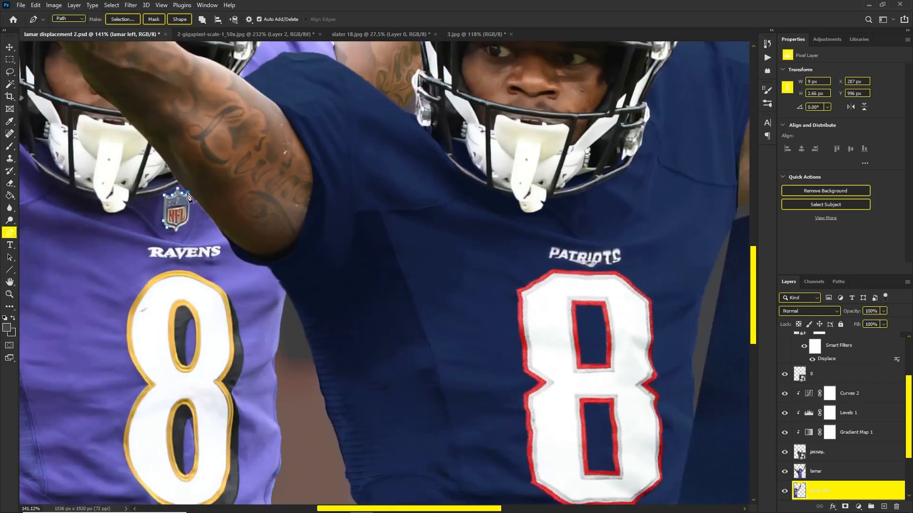
scroll(193, 195, up, 2)
click(188, 181)
click(186, 222)
click(168, 247)
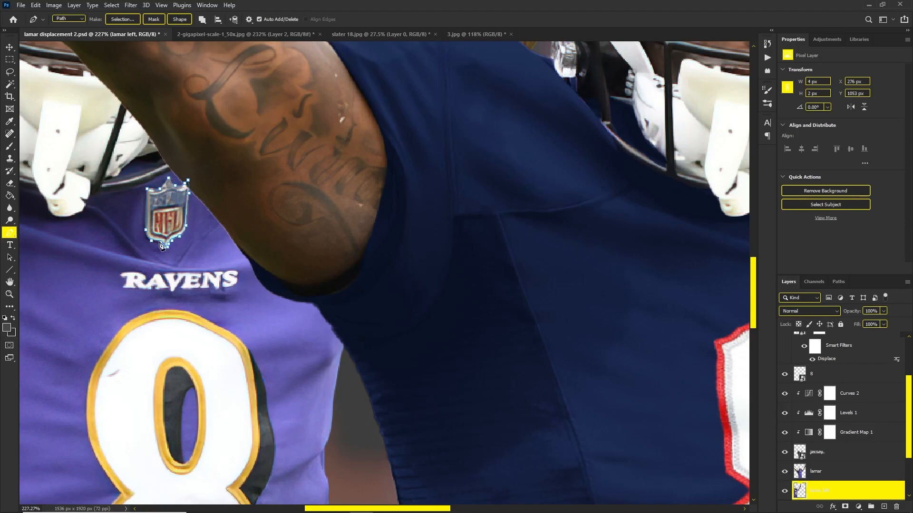
click(153, 245)
Step: Turn the NFL shield path into a selection and copy the selected shield to its own layer
right_click(158, 213)
click(192, 253)
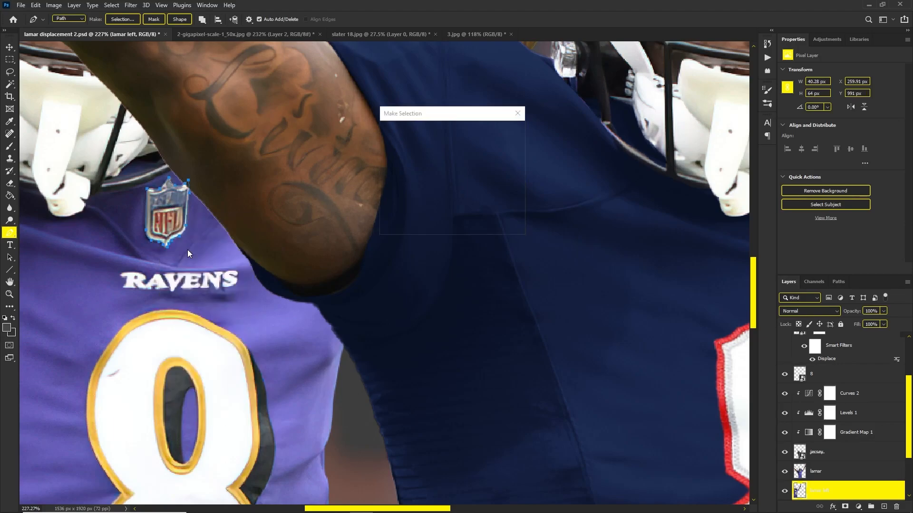
click(504, 139)
scroll(435, 211, down, 6)
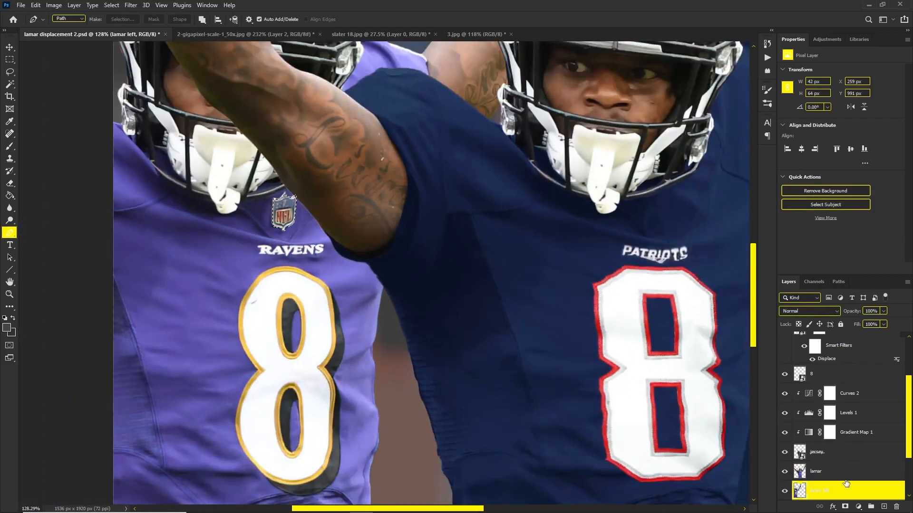
key(ctrl+j)
Step: Move the copied shield off the original badge on the purple jersey and rename its layer "nfl logo colar"
key(ctrl+t)
drag(287, 221, 205, 277)
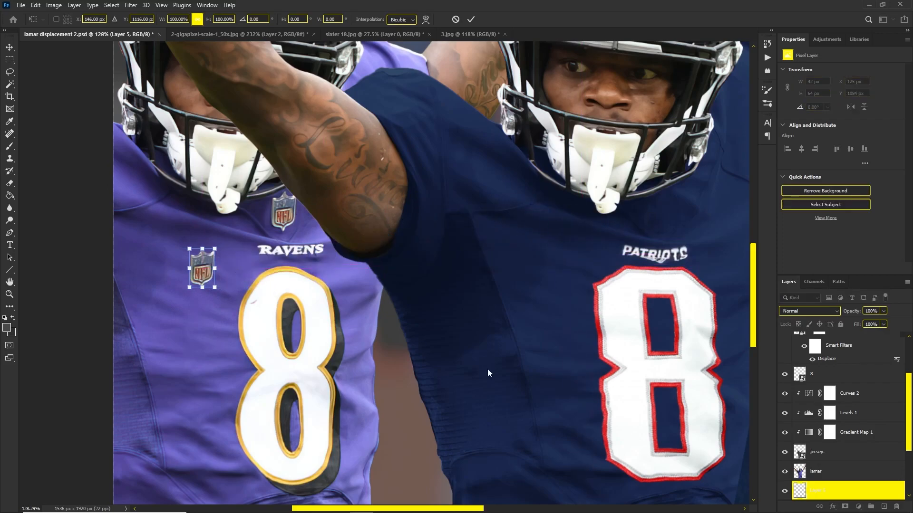
key(p)
double_click(818, 490)
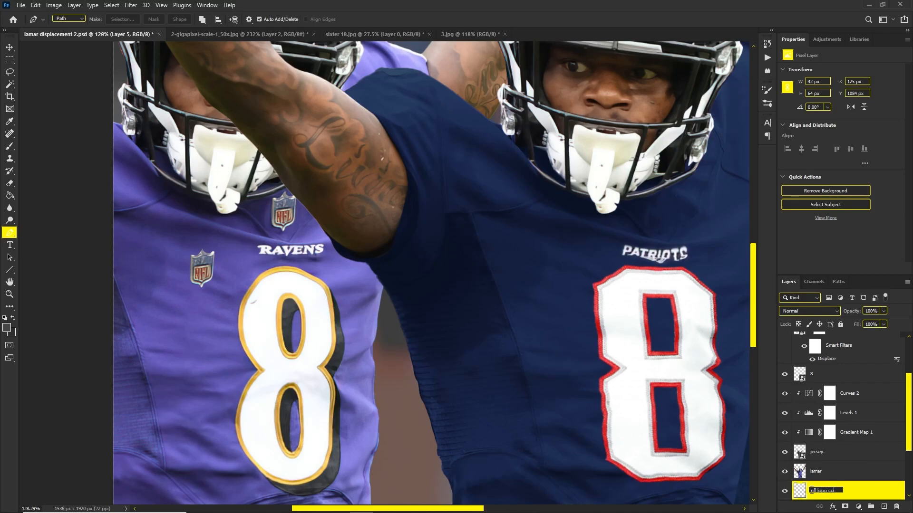
text(nfl logo colar)
key(Return)
Step: Stack the nfl logo colar layer directly above the 8 layer and place the shield above the Patriots wordmark on the navy jersey
drag(812, 492, 813, 367)
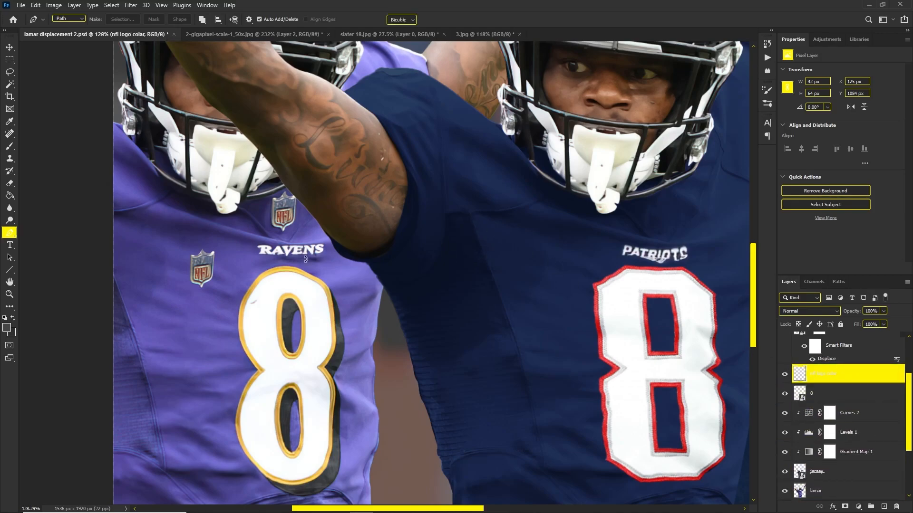
key(ctrl+t)
drag(209, 266, 536, 209)
scroll(452, 227, down, 7)
scroll(464, 212, up, 6)
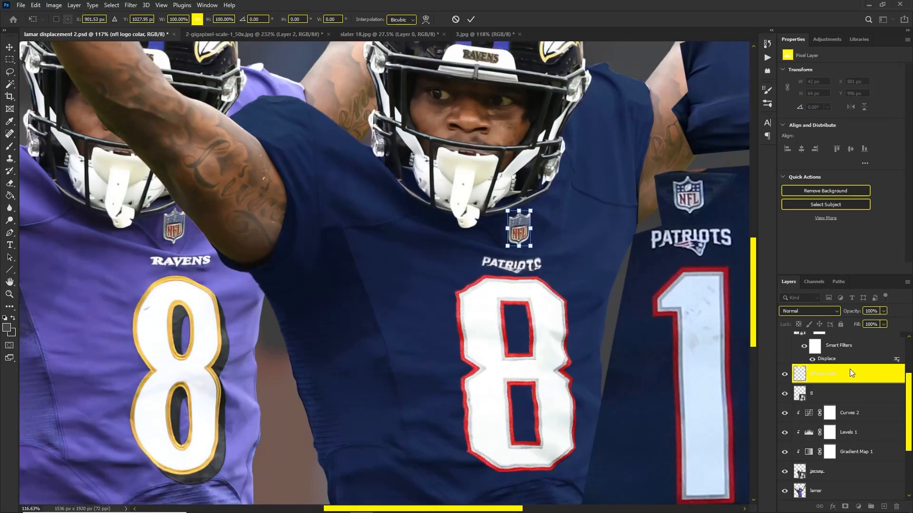
key(Return)
scroll(465, 183, down, 6)
scroll(489, 169, up, 1)
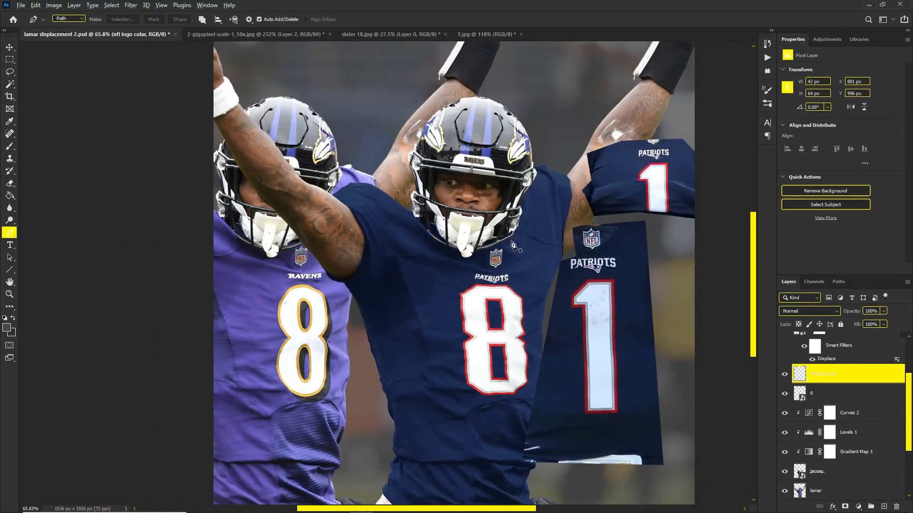
scroll(512, 244, up, 8)
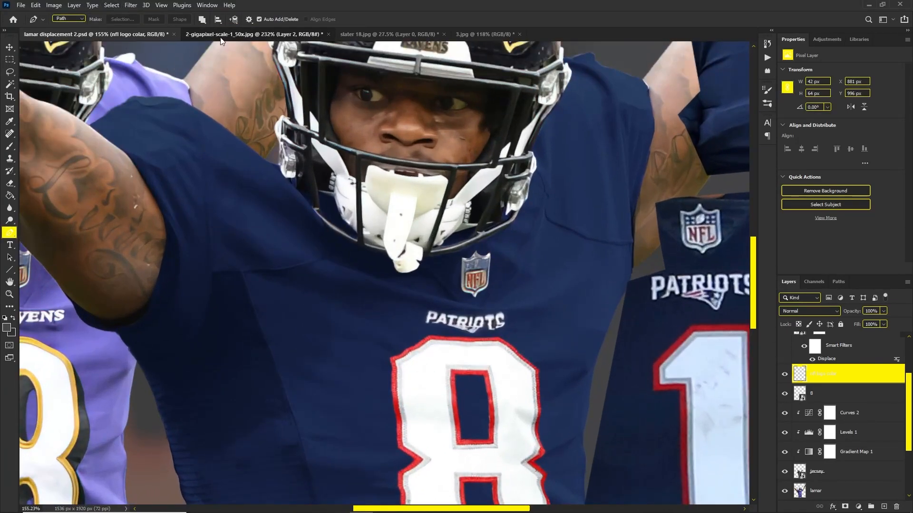
Step: In 2-gigapixel-scale-1_50x.jpg, copy a small Lasso selection at the NFL shield's left edge to a new layer above Layer 0
click(253, 34)
scroll(402, 225, up, 2)
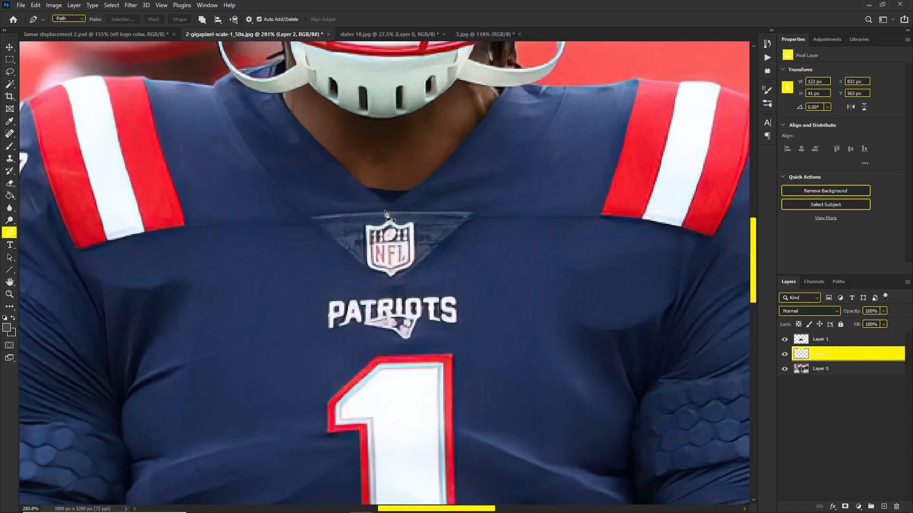
click(10, 73)
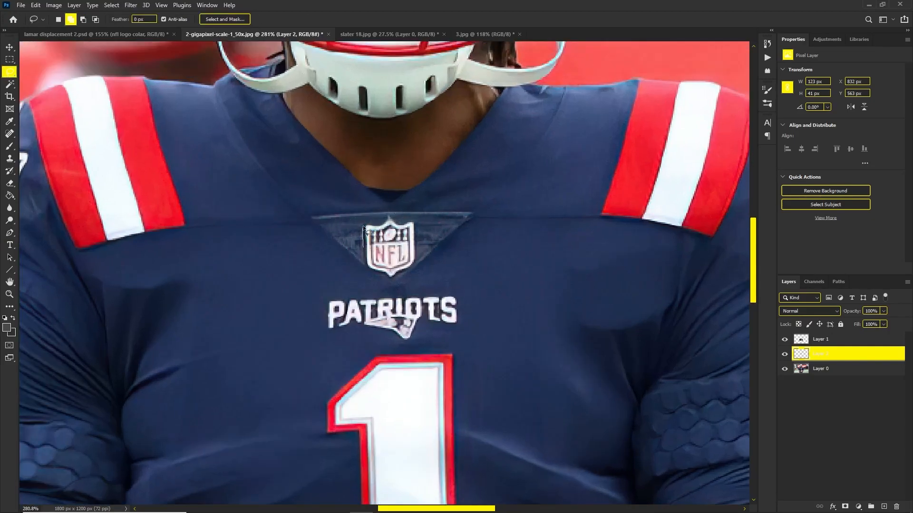
drag(364, 230, 363, 231)
click(446, 193)
click(827, 369)
key(ctrl+shift+alt+n)
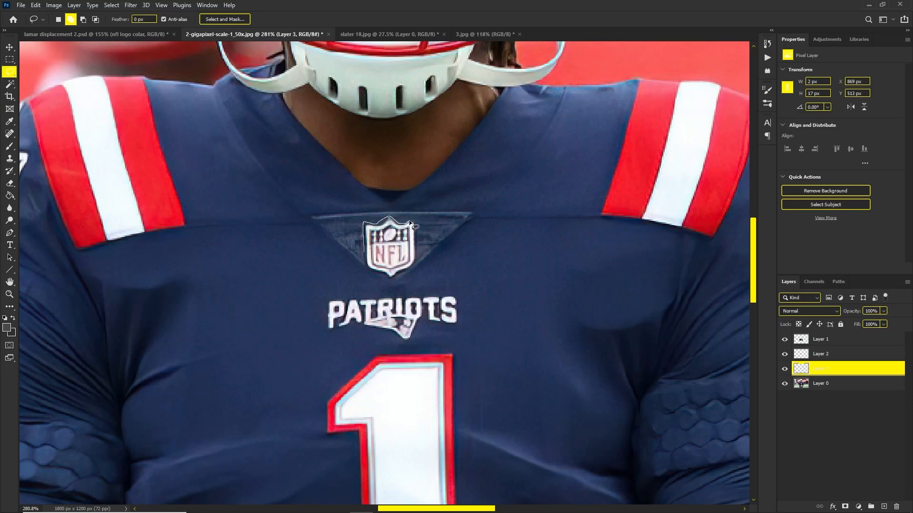
Step: Lasso around the whole NFL shield, try to fill the selection on the new layer, and return to Layer 0
mouse_move(416, 244)
mouse_down()
mouse_move(399, 279)
mouse_move(362, 252)
mouse_up()
key(shift+BackSpace)
key(Return)
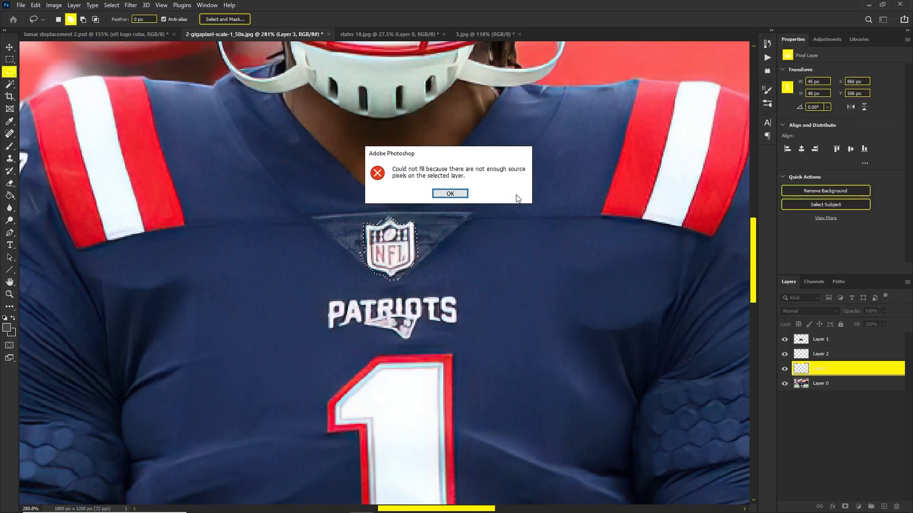
key(Return)
click(820, 383)
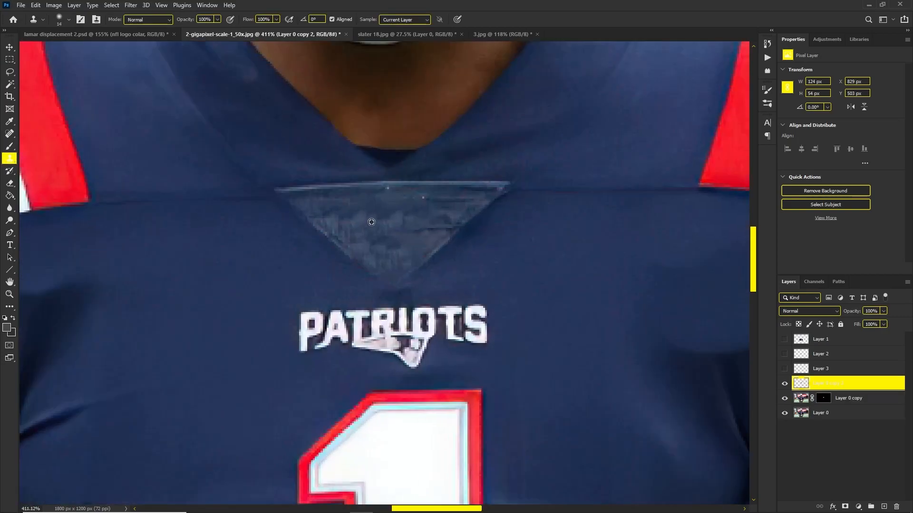
key(v)
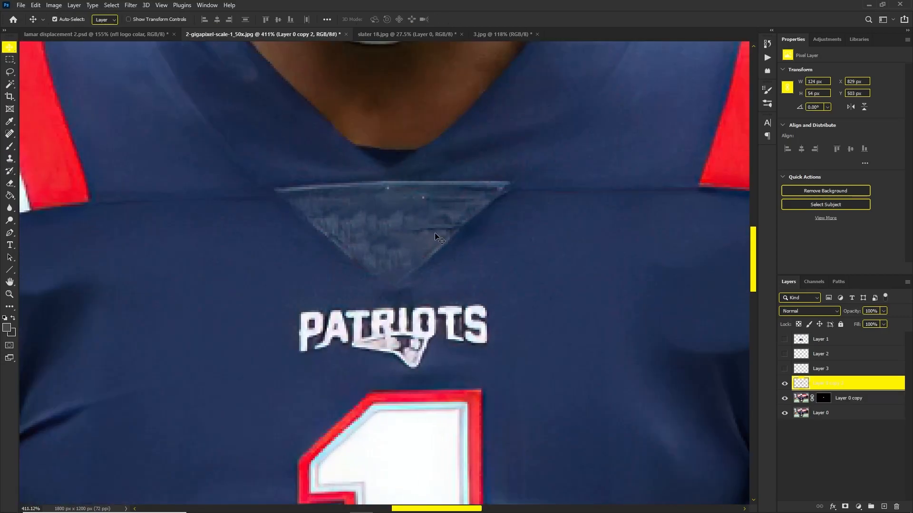
drag(503, 224, 505, 241)
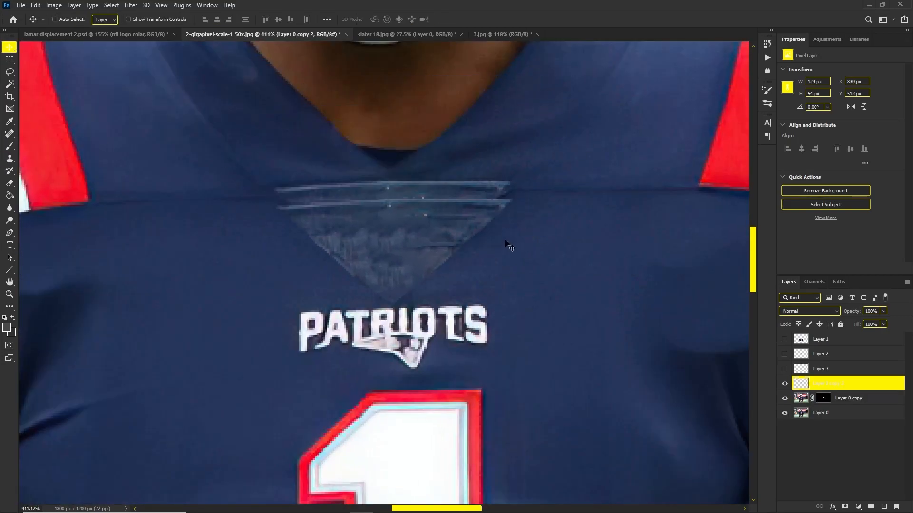
key(ctrl+z)
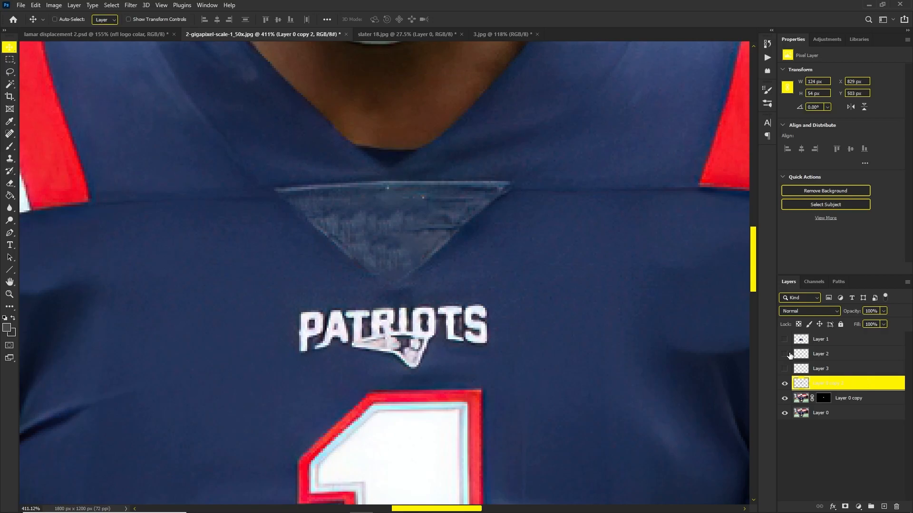
Step: Paste the triangular collar patch above the 8 layer in lamar displacement 2.psd and position it behind the NFL shield
click(90, 32)
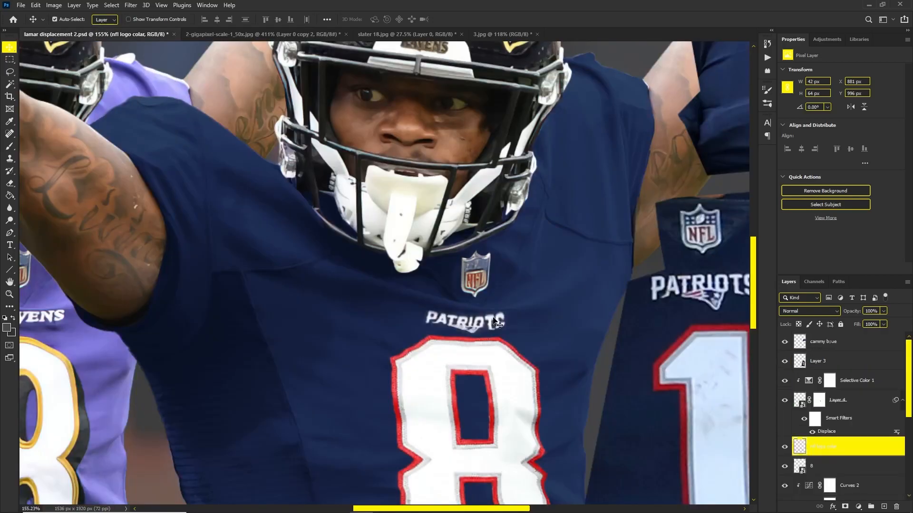
scroll(468, 272, up, 2)
click(831, 465)
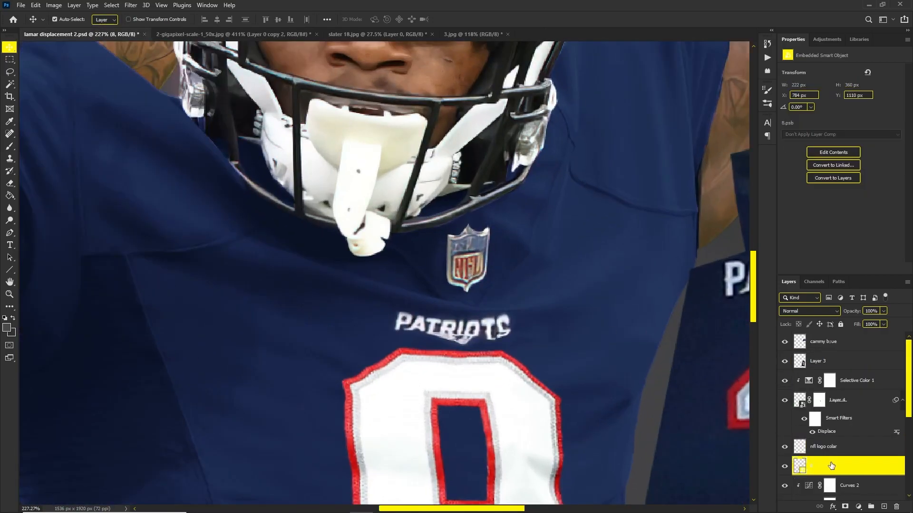
key(ctrl+v)
key(ctrl+t)
drag(437, 259, 480, 272)
key(Return)
Step: Rename the pasted patch layer "underneath triangle" and convert it to a smart object
double_click(822, 465)
text(u)
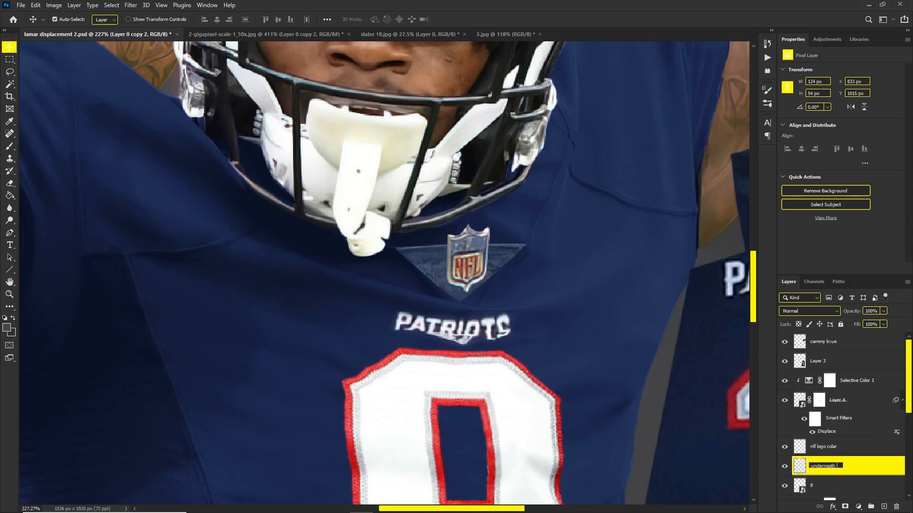
text(nderneath triangle)
key(Return)
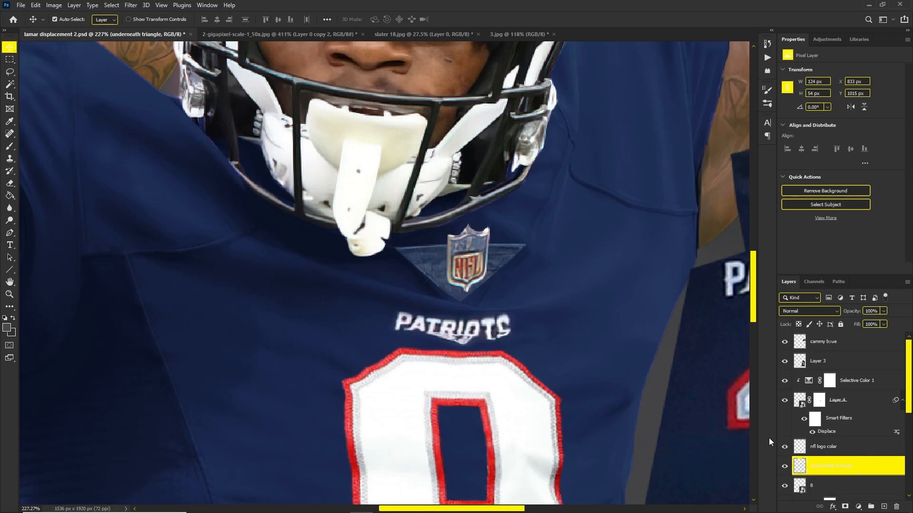
right_click(833, 471)
click(829, 193)
Step: Warp the triangle patch, raising both upper corners toward the neckline and shifting its lower point slightly right
key(ctrl+t)
scroll(509, 266, up, 2)
right_click(508, 267)
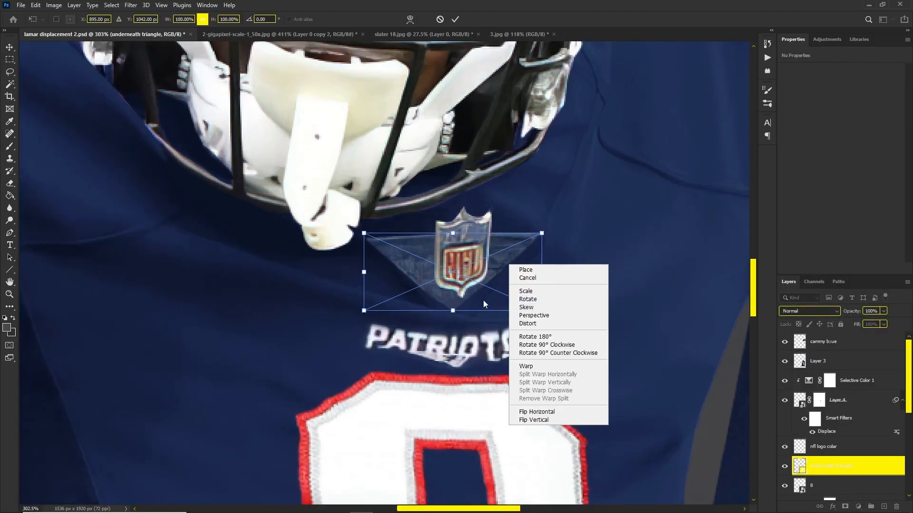
right_click(495, 279)
click(518, 380)
drag(457, 303, 473, 305)
drag(502, 236, 560, 208)
drag(364, 233, 362, 212)
Step: Split the warp grid across the right part of the triangle patch and pull the new points to reshape its slanted edge
alt+click(513, 252)
drag(513, 251, 518, 249)
click(515, 205)
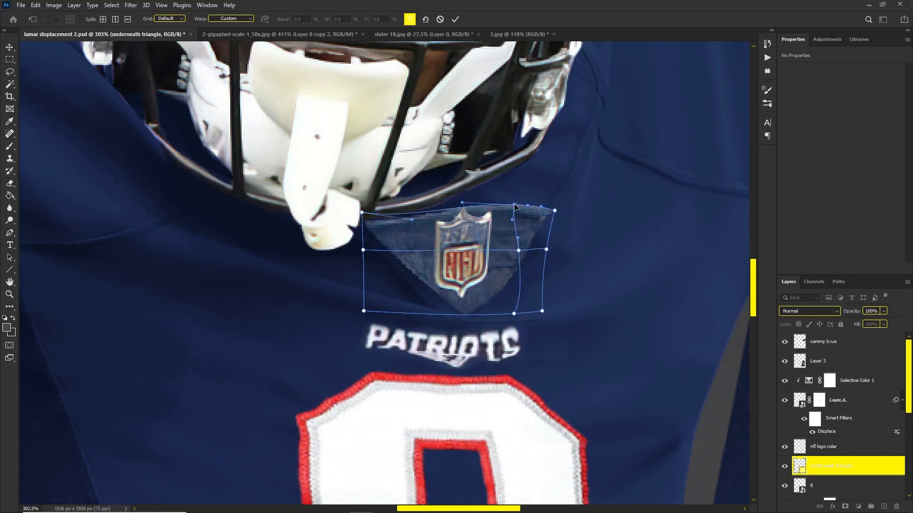
alt+click(495, 286)
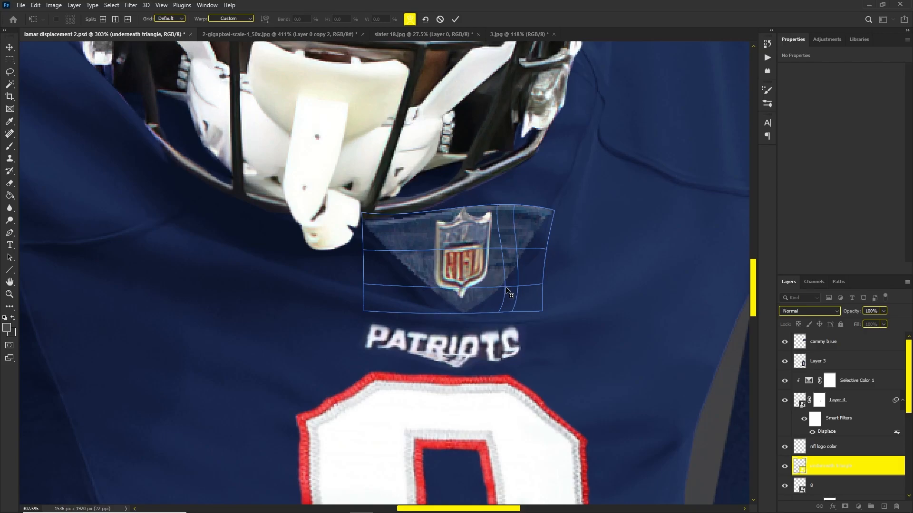
drag(511, 273, 506, 265)
alt+click(511, 270)
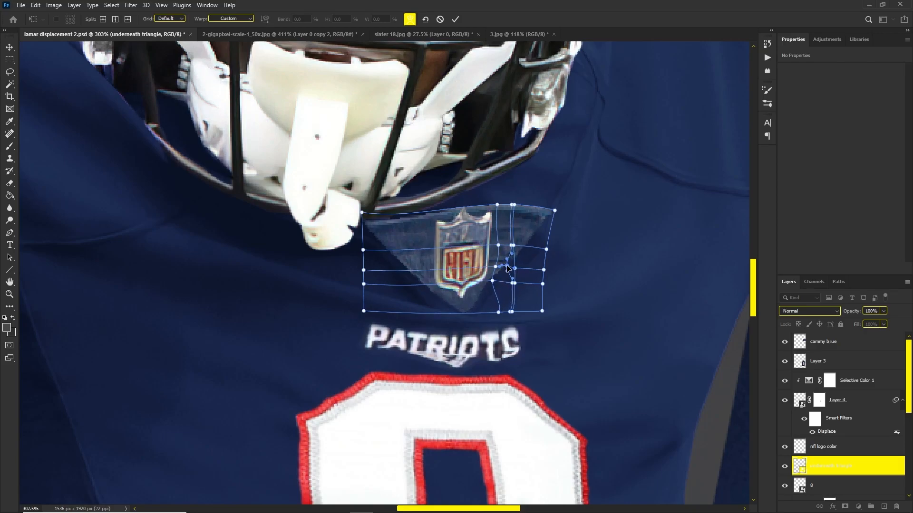
Step: Add a layer mask to the nfl logo colar layer and reduce the Brush size to 11 px
click(831, 442)
scroll(557, 313, down, 3)
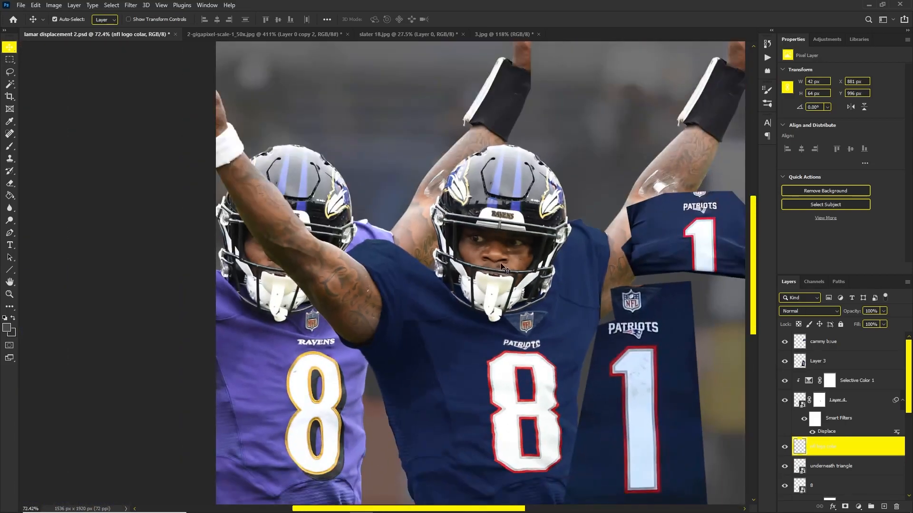
scroll(557, 313, up, 3)
scroll(557, 312, up, 2)
click(844, 507)
key(b)
alt+right_click(585, 328)
drag(600, 446, 603, 450)
drag(589, 320, 617, 407)
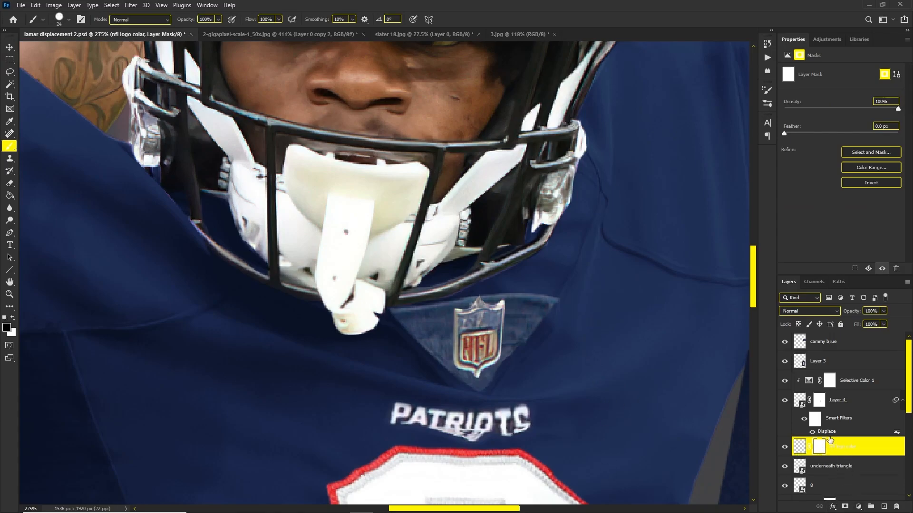
drag(557, 333, 547, 332)
scroll(547, 332, up, 4)
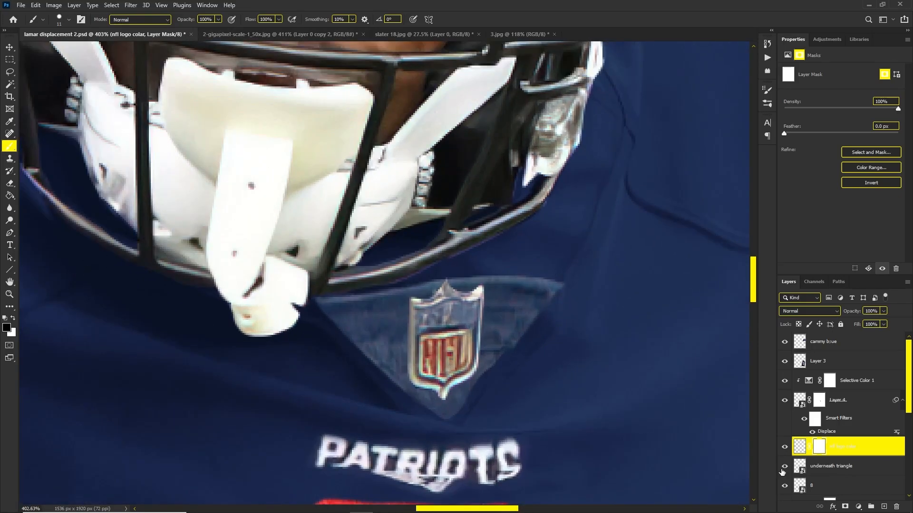
Step: Add a layer mask to the underneath triangle layer and brush black over the patch's outer right corner
click(785, 447)
click(784, 447)
click(837, 468)
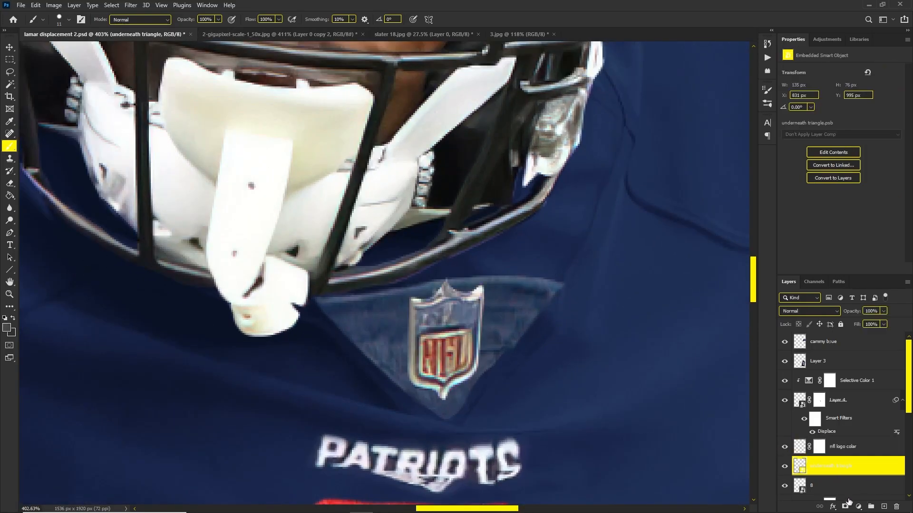
click(846, 507)
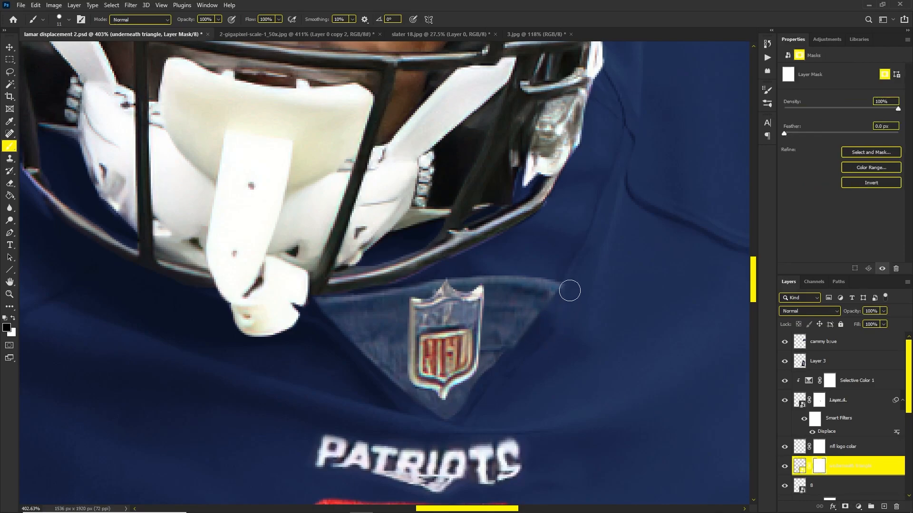
drag(576, 262, 556, 304)
scroll(515, 364, down, 6)
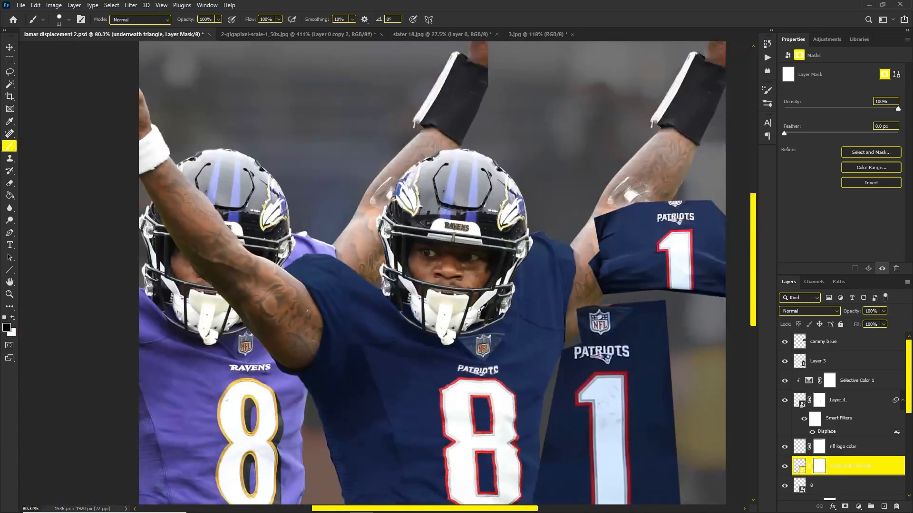
scroll(471, 328, up, 5)
scroll(470, 328, up, 2)
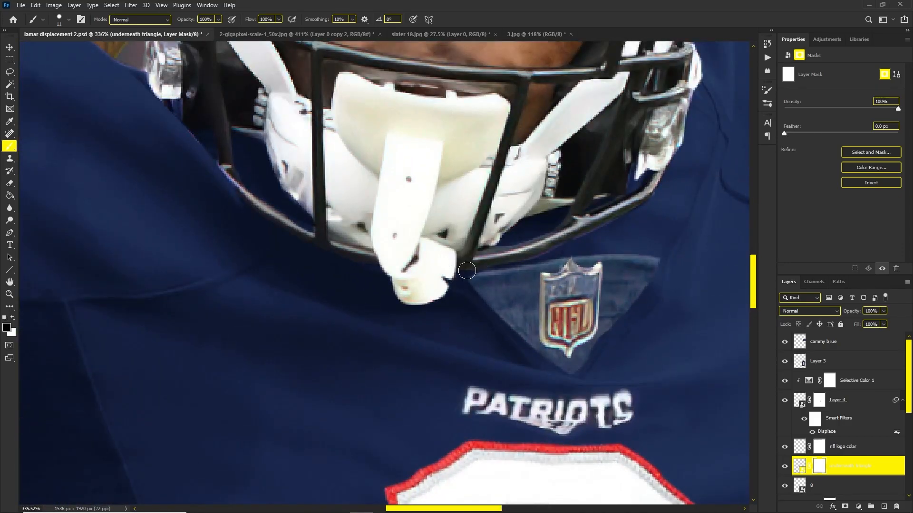
scroll(505, 259, down, 5)
scroll(551, 275, up, 4)
key(x)
scroll(551, 276, up, 3)
Step: Darken the triangle patch with a Curves adjustment clipped to its layer, setting a point at input 112, output 83
click(844, 466)
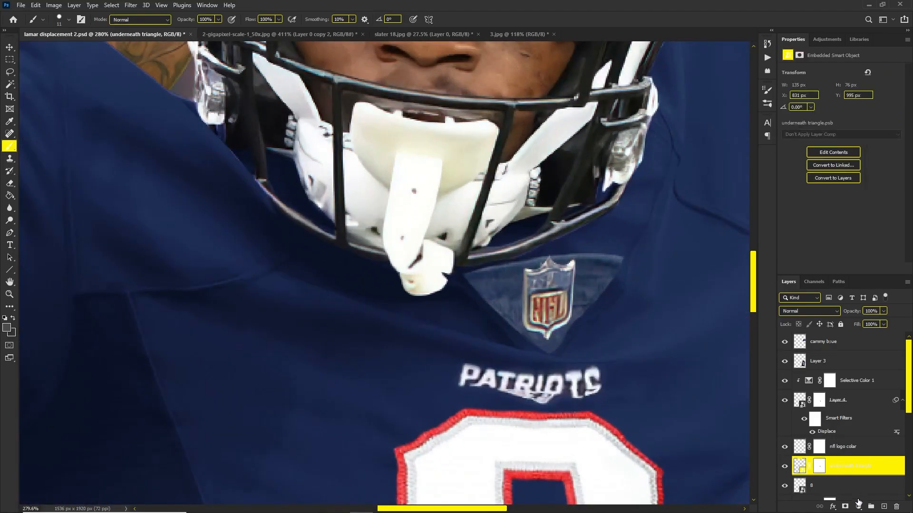
click(858, 506)
click(853, 386)
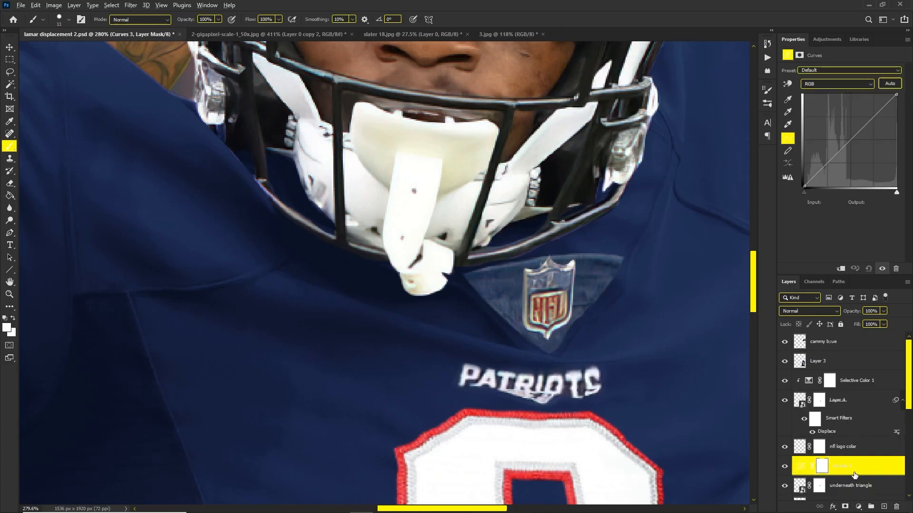
mouse_move(838, 153)
mouse_down()
mouse_move(848, 164)
mouse_move(845, 156)
mouse_up()
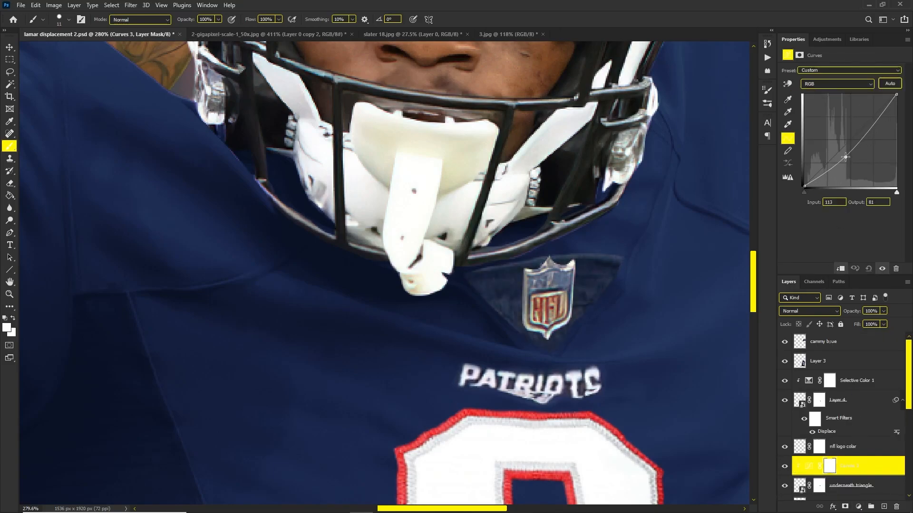
scroll(613, 213, down, 4)
scroll(575, 259, up, 4)
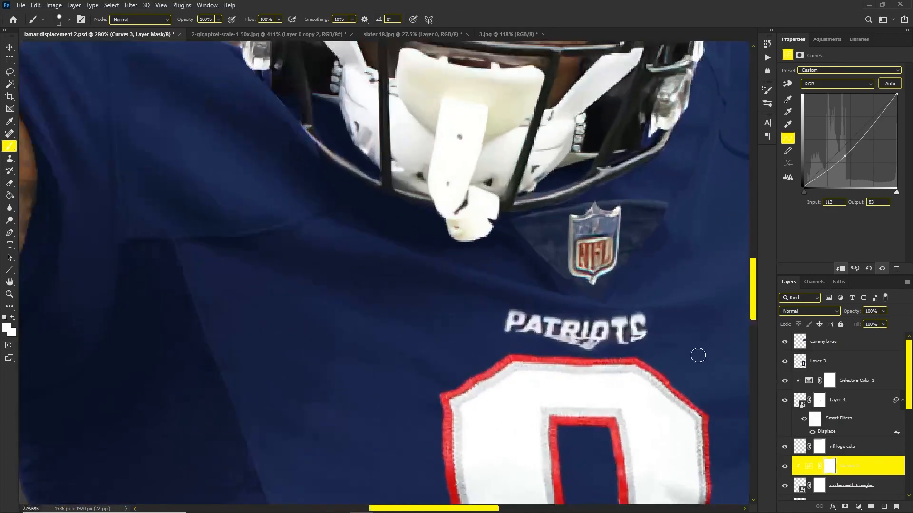
Step: Add a second Curves adjustment clipped to the triangle patch, with a point at input 135, output 69
click(861, 488)
click(854, 449)
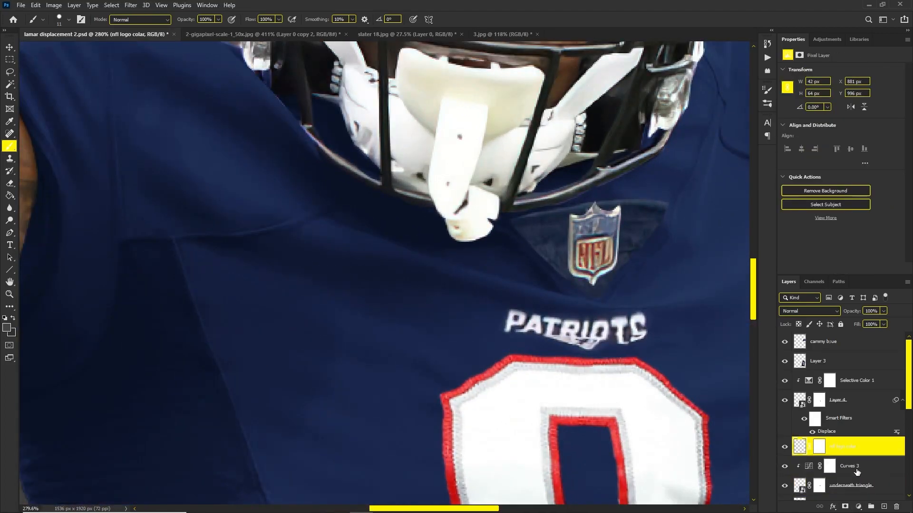
click(856, 470)
click(858, 506)
click(870, 384)
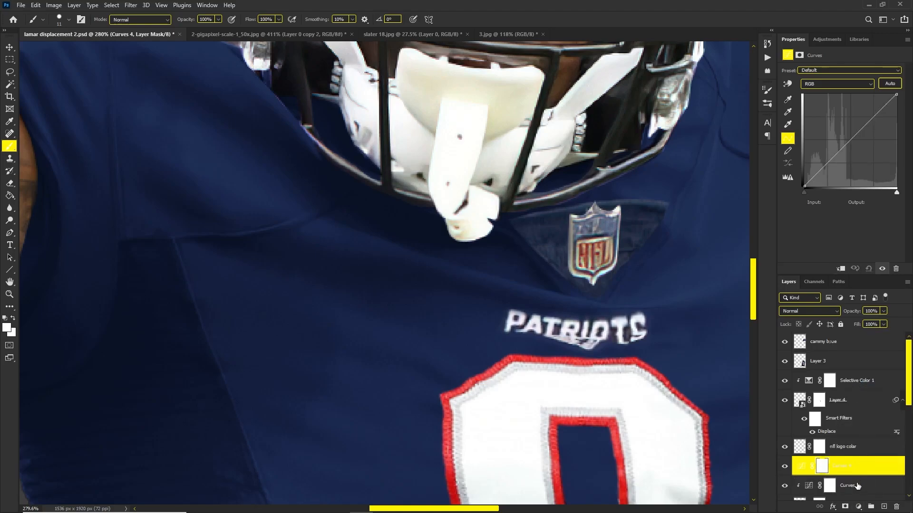
alt+click(856, 472)
drag(843, 157, 853, 161)
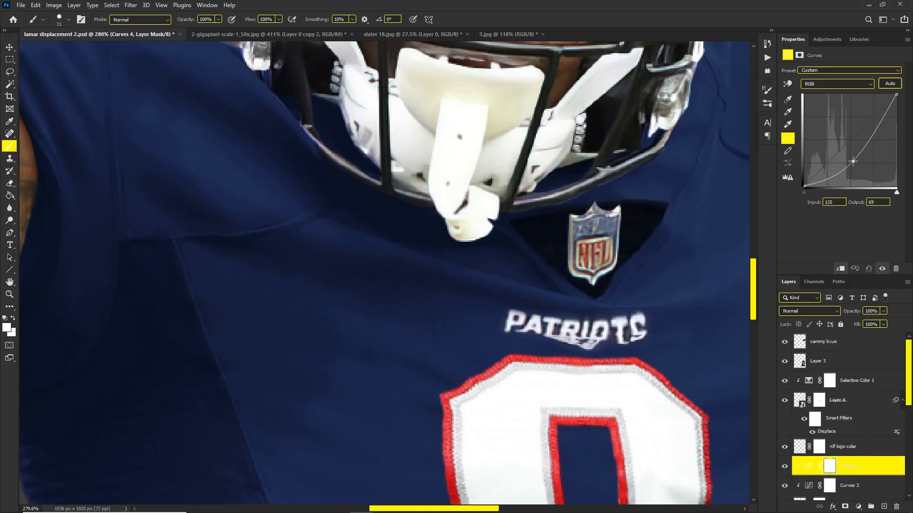
Step: Invert the new Curves layer's mask and brush white with a soft 75 px brush at 36% flow near the triangle patch's inner edge
click(830, 468)
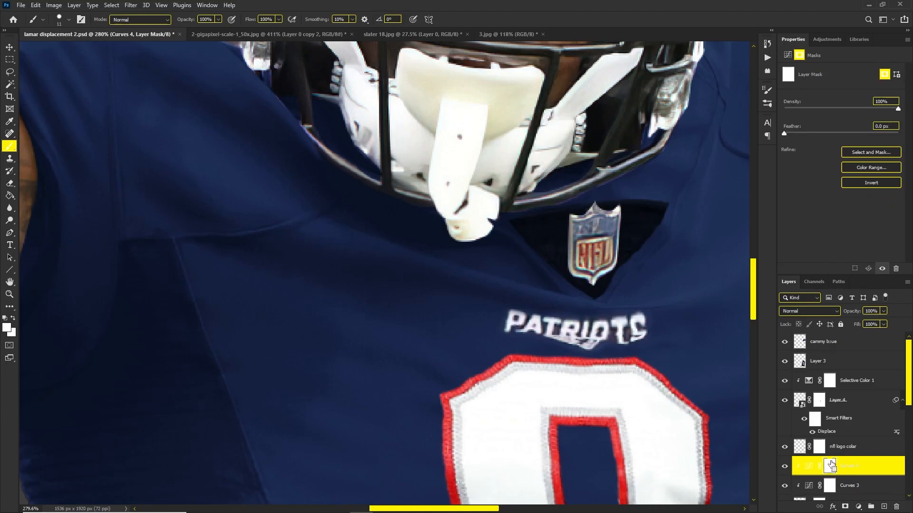
key(ctrl+i)
drag(543, 274, 565, 276)
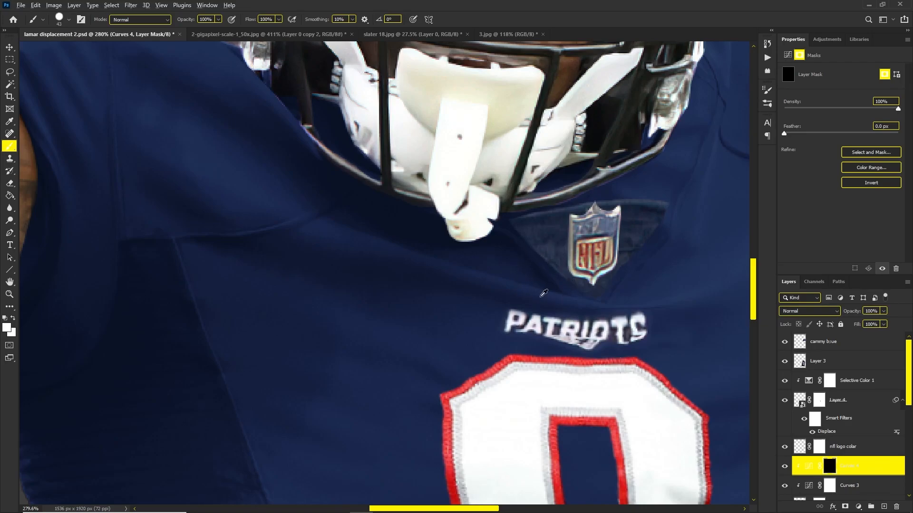
drag(528, 314, 505, 28)
drag(405, 250, 407, 245)
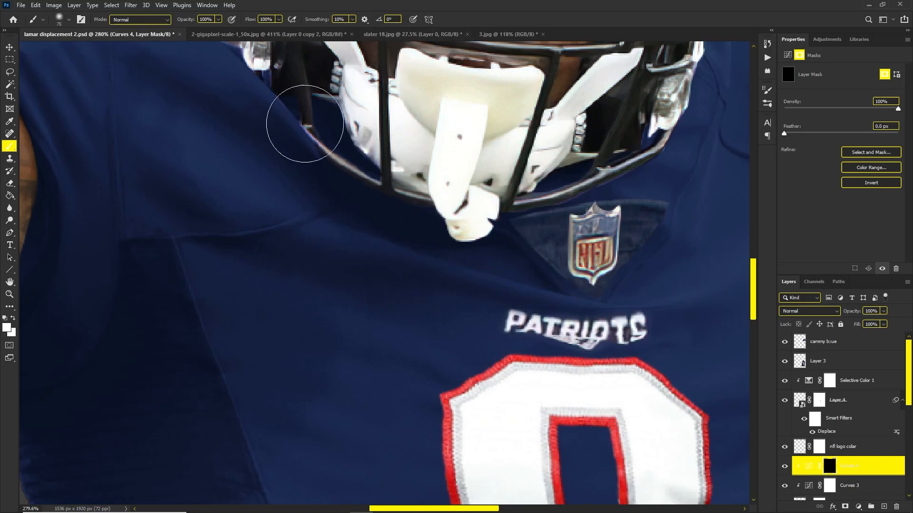
click(278, 19)
drag(251, 35, 250, 35)
drag(530, 231, 539, 244)
key(ctrl+shift+z)
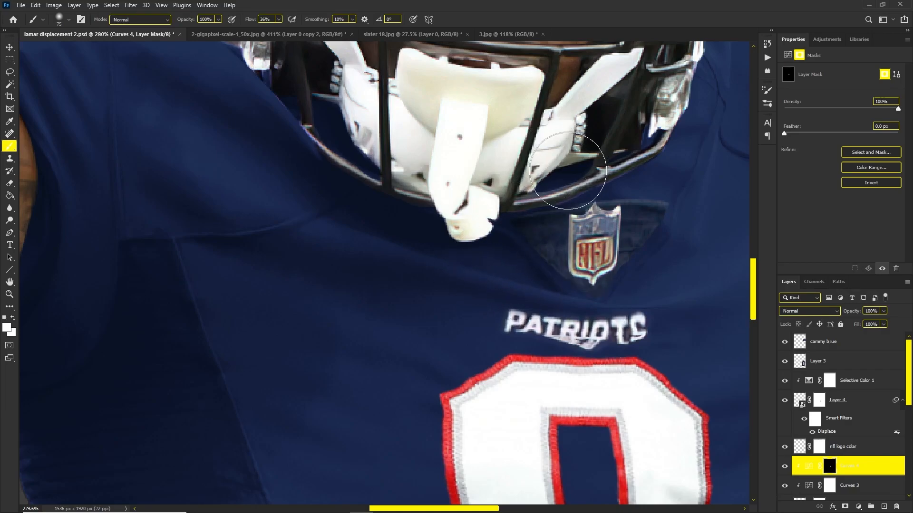
Step: Examine the whole recoloured jersey against the Patriots reference photos
scroll(625, 153, down, 6)
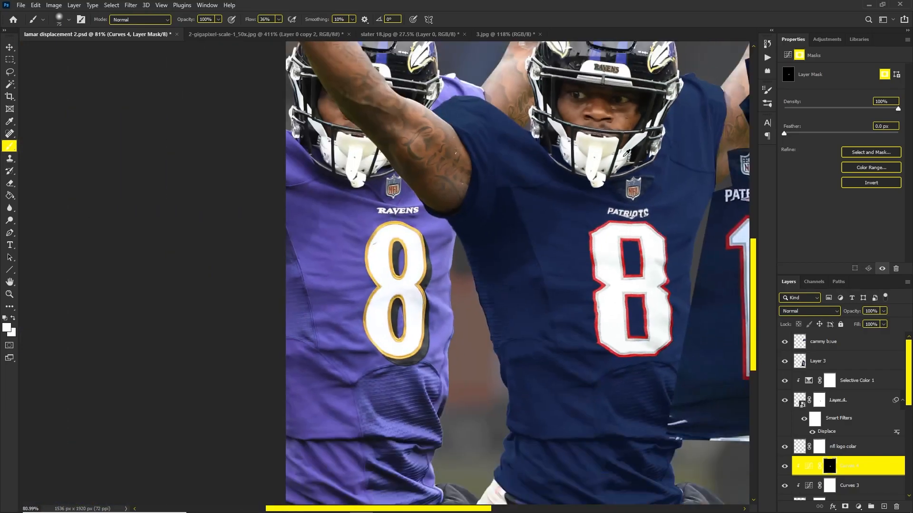
scroll(627, 153, down, 3)
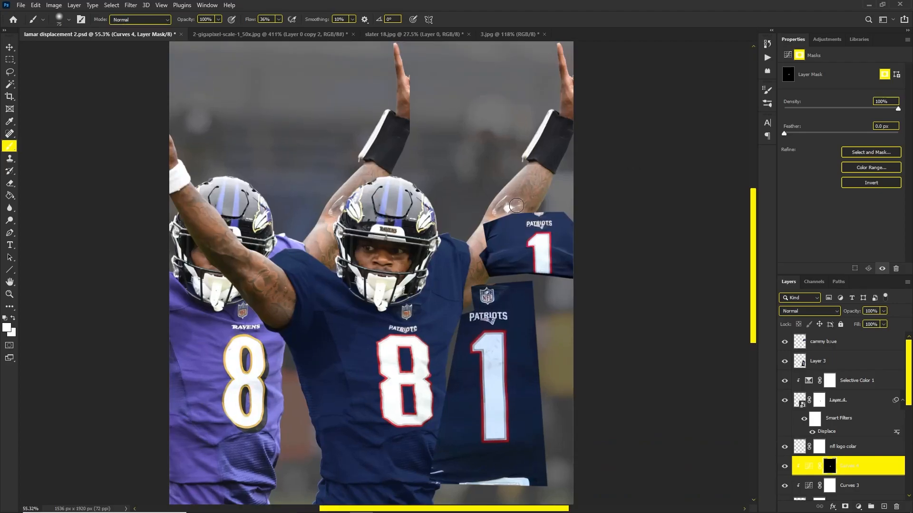
scroll(464, 247, up, 3)
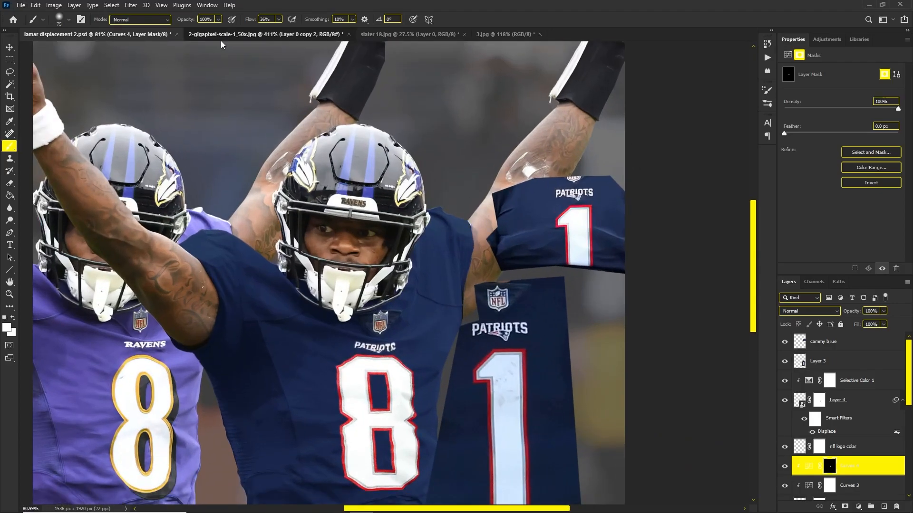
click(223, 34)
scroll(379, 181, down, 3)
click(97, 34)
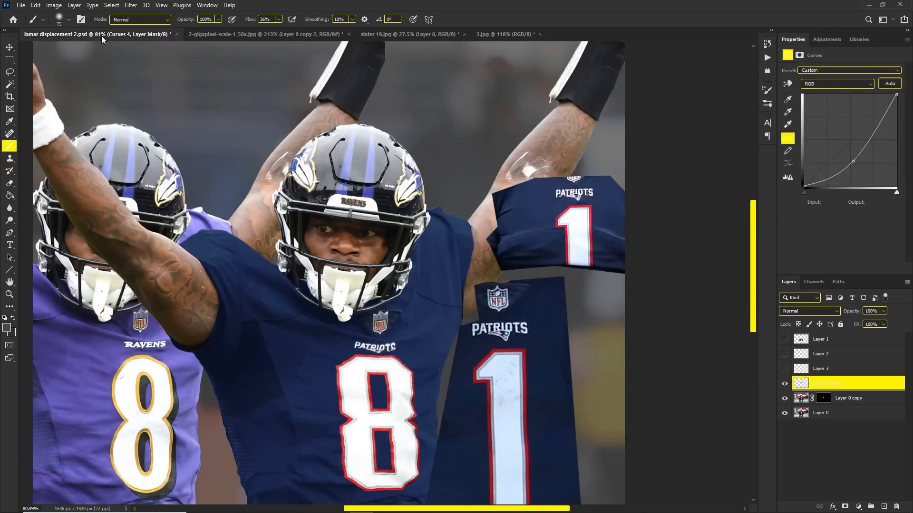
scroll(306, 202, up, 2)
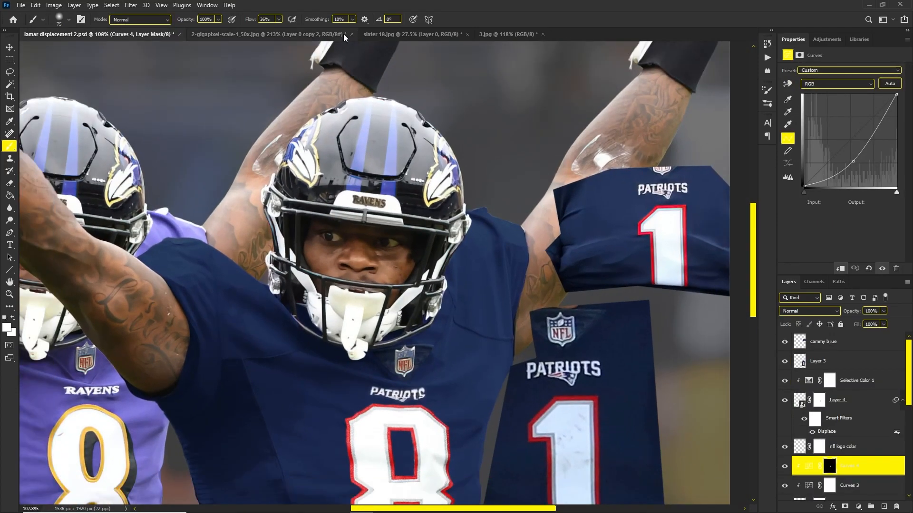
click(387, 35)
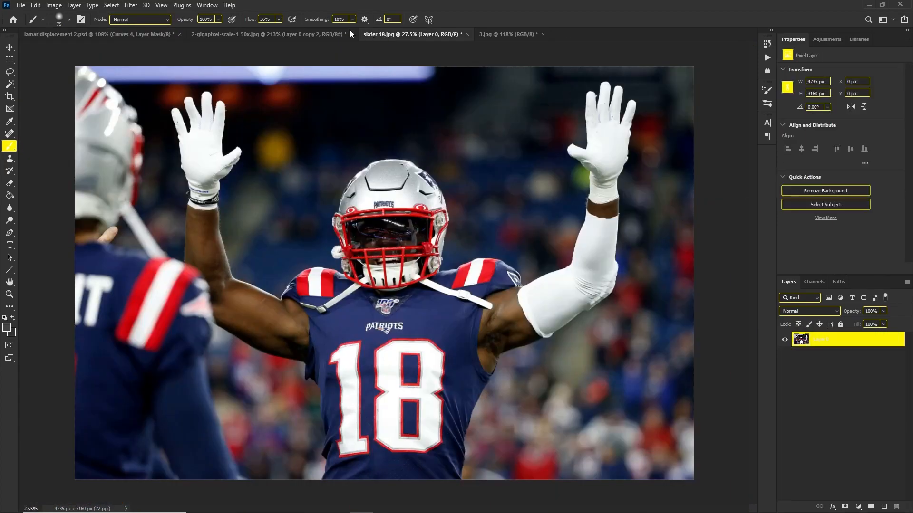
Step: Duplicate Layer 0 in 2-gigapixel-scale-1_50x.jpg and get the Pen tool ready at the player's red-and-white shoulder stripes
click(247, 35)
scroll(126, 190, up, 2)
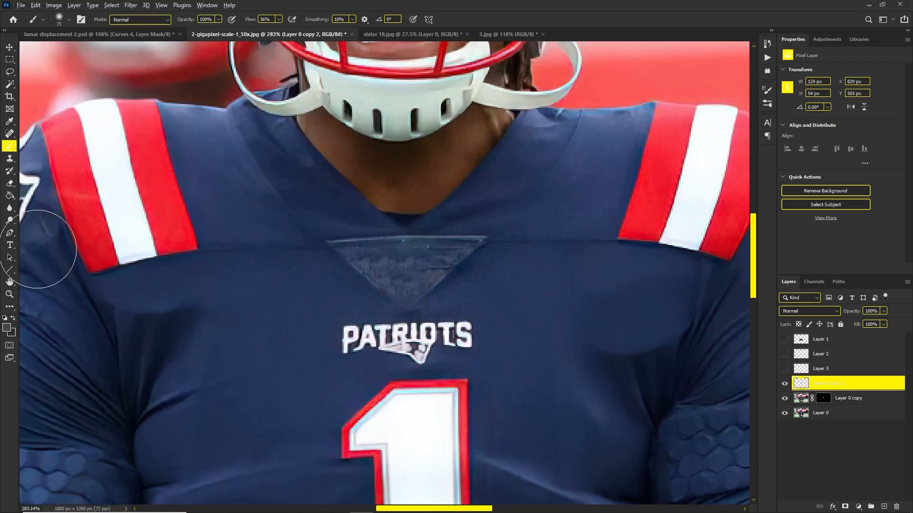
key(p)
scroll(80, 221, down, 3)
scroll(346, 221, up, 3)
click(848, 414)
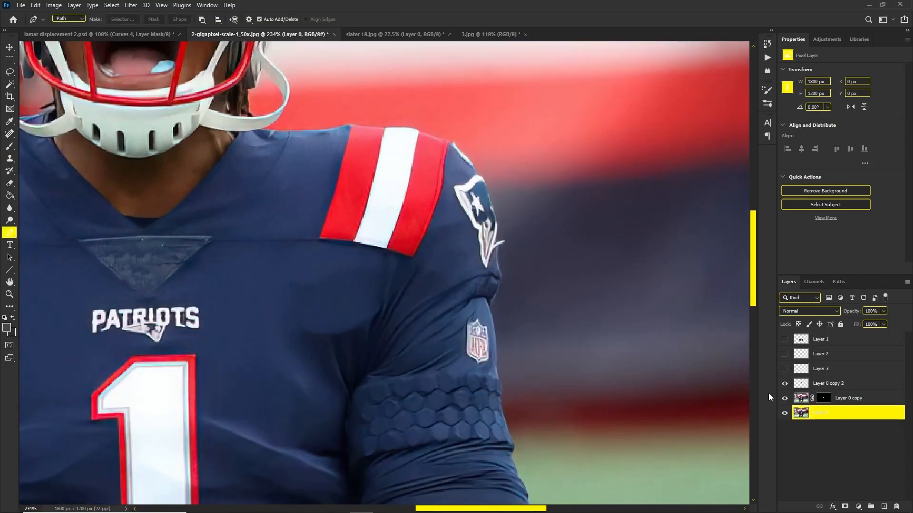
key(ctrl+j)
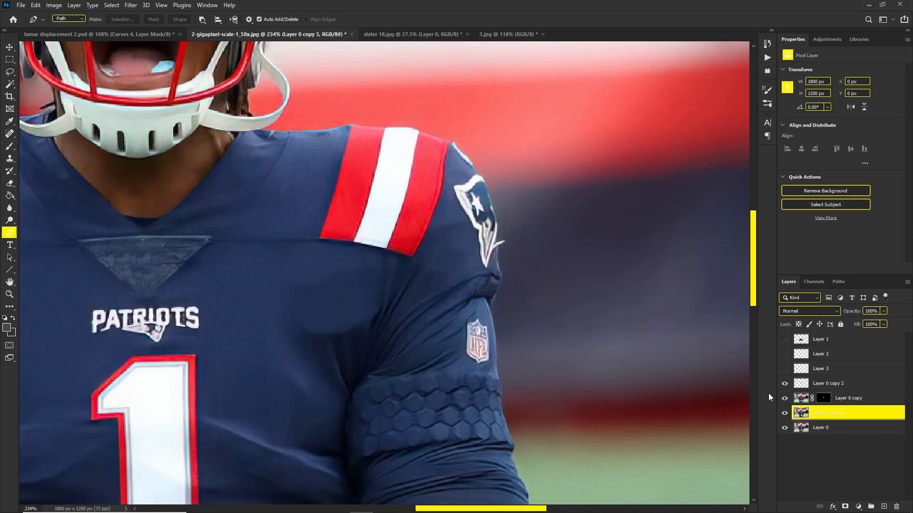
Step: Trace a closed Pen path around the red-and-white stripe block on the shoulder beside the Patriots sleeve logo
click(319, 240)
click(336, 187)
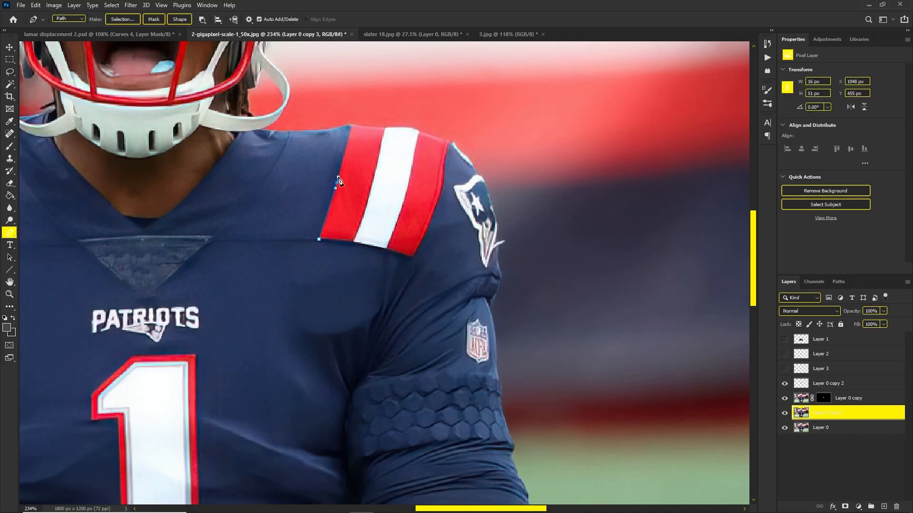
click(350, 124)
click(374, 126)
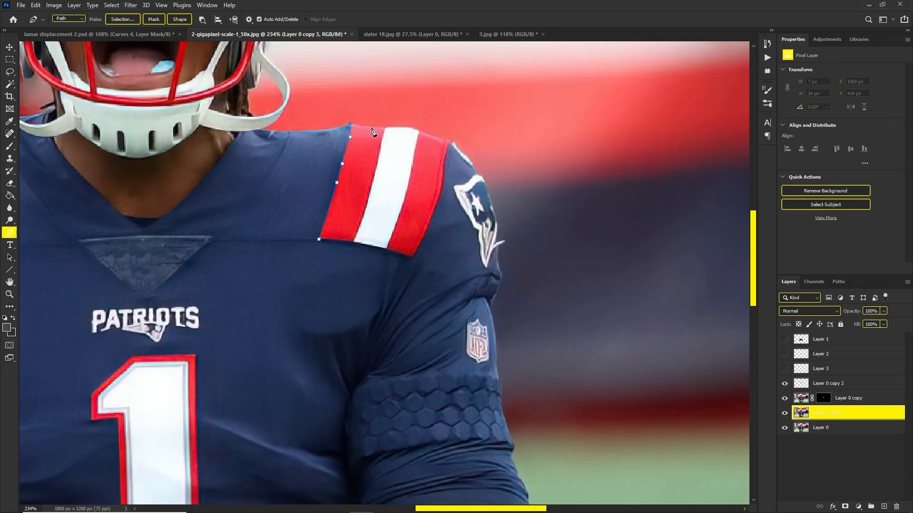
click(388, 128)
click(402, 127)
click(414, 128)
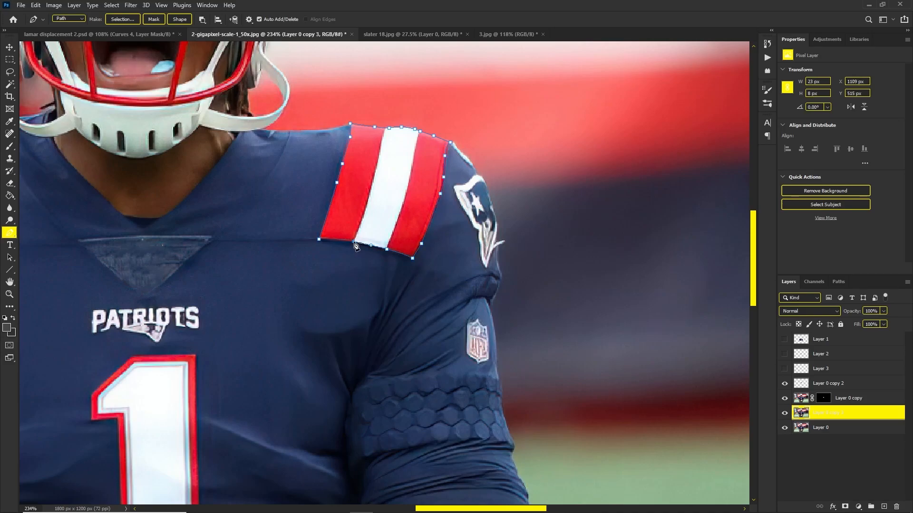
click(323, 242)
Step: Convert the stripe path to a new anti-aliased selection with 0 px feather and add it as a layer mask on the duplicate
right_click(386, 184)
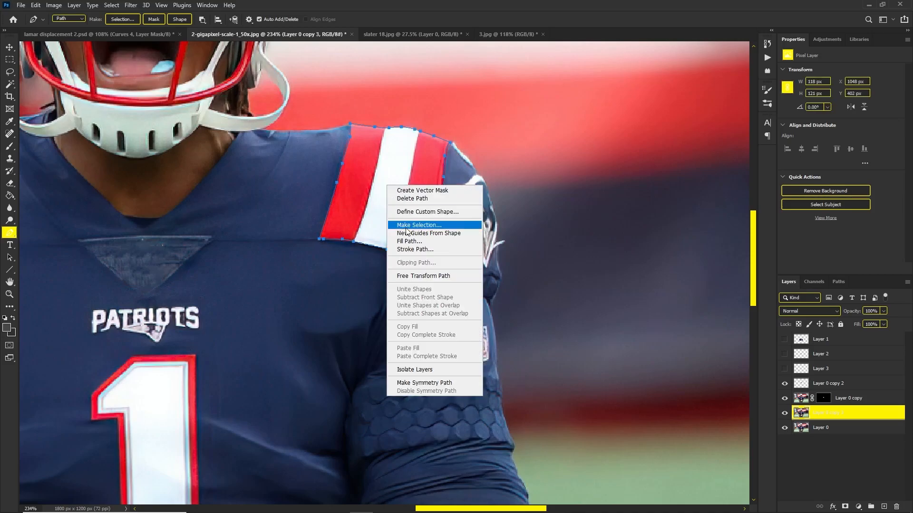
click(412, 225)
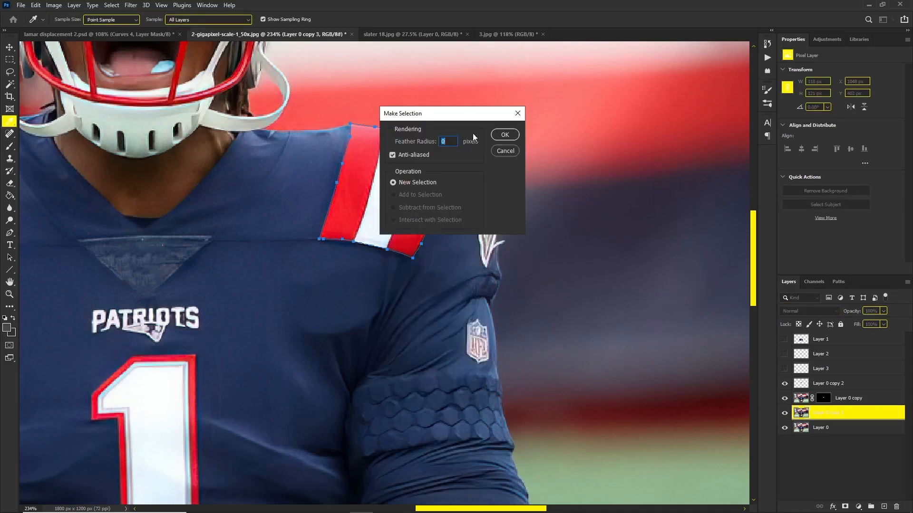
click(507, 132)
click(845, 506)
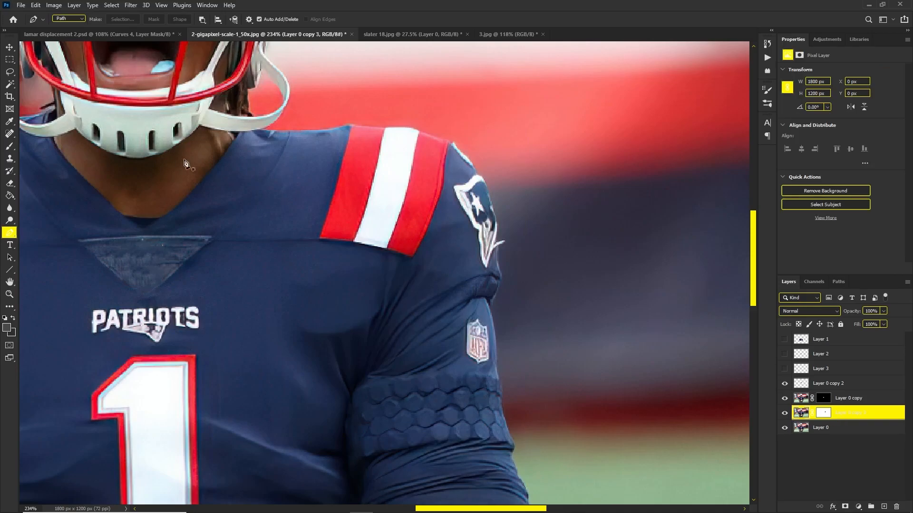
Step: Try pasting the masked duplicate above the Curves adjustments in lamar displacement 2.psd, and undo the paste
click(103, 34)
scroll(564, 351, down, 2)
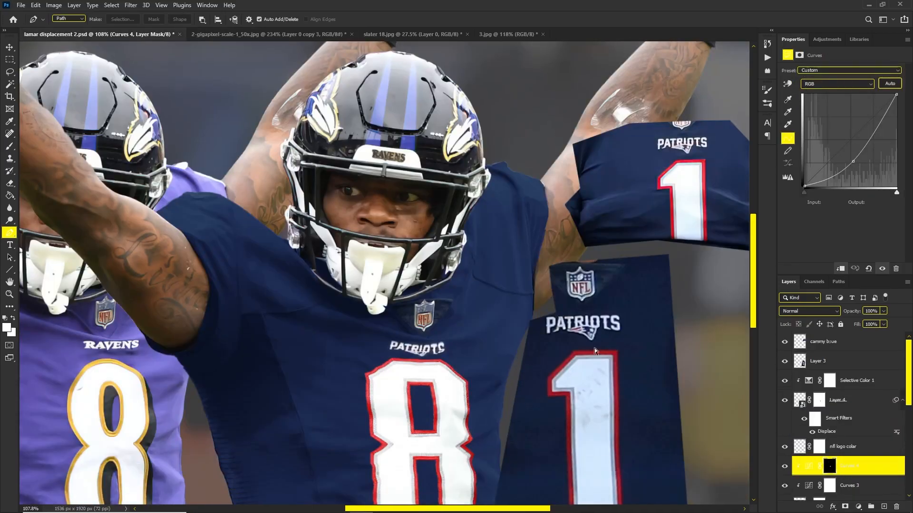
click(869, 451)
click(866, 468)
key(ctrl+v)
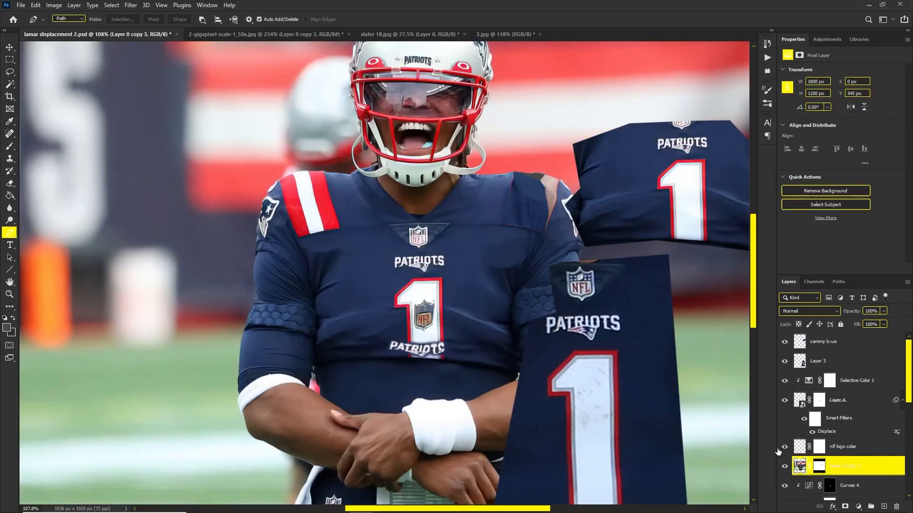
key(ctrl+z)
Step: Invert the mask of Layer 0 copy 3 in 2-gigapixel-scale-1_50x.jpg to isolate the shoulder stripes, and change the Pen tool's path operation
click(504, 34)
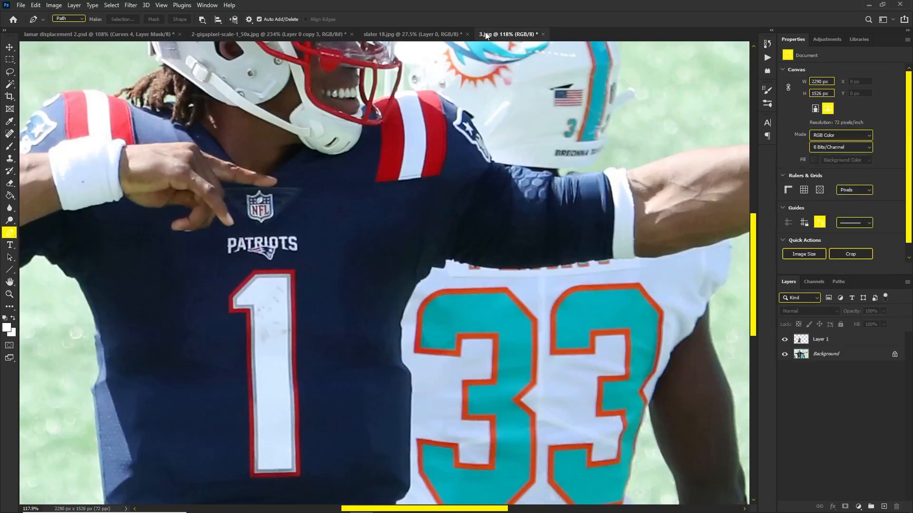
click(266, 35)
click(785, 428)
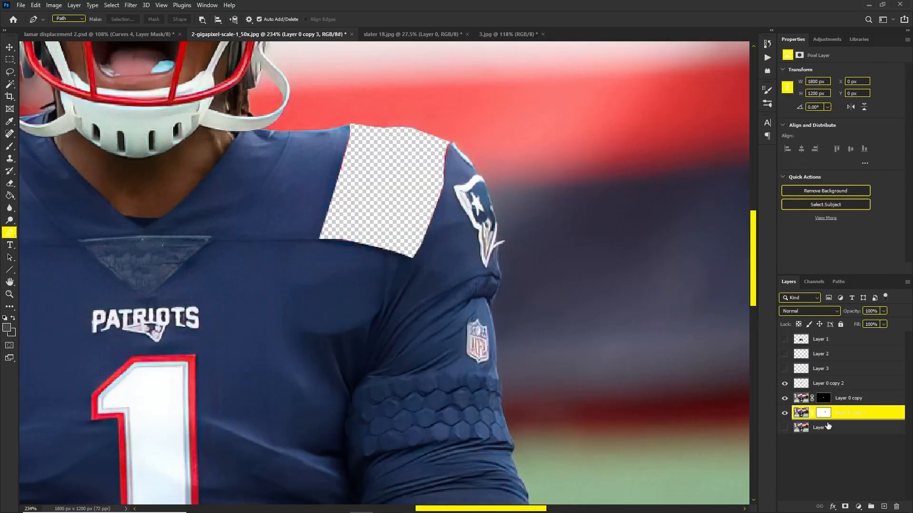
click(785, 427)
click(784, 427)
click(785, 427)
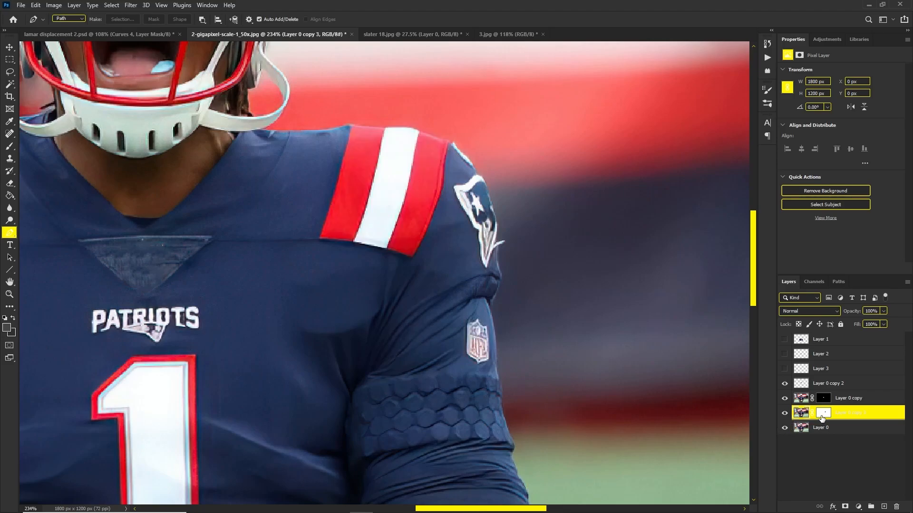
click(822, 417)
key(ctrl+i)
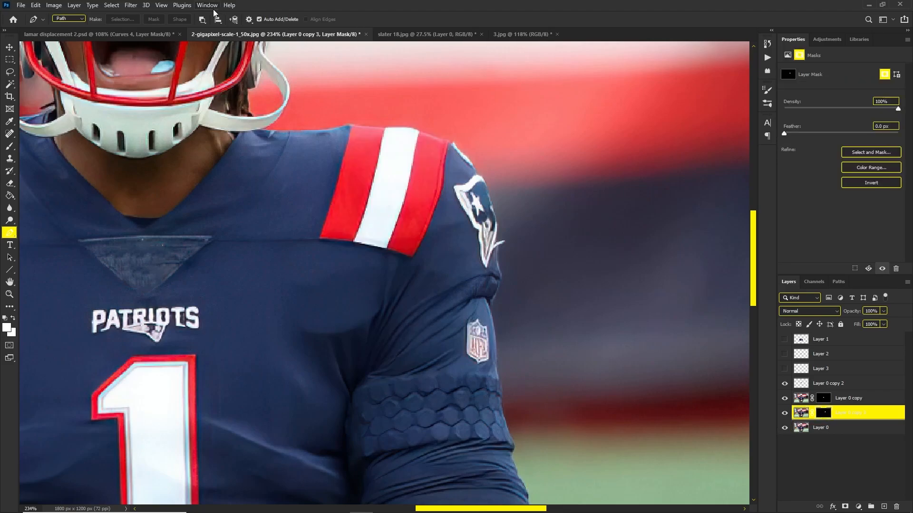
click(202, 19)
click(211, 41)
Step: Copy the masked stripe layer into lamar displacement 2.psd below the nfl logo color layer and move it over the helmet's face mask
click(875, 414)
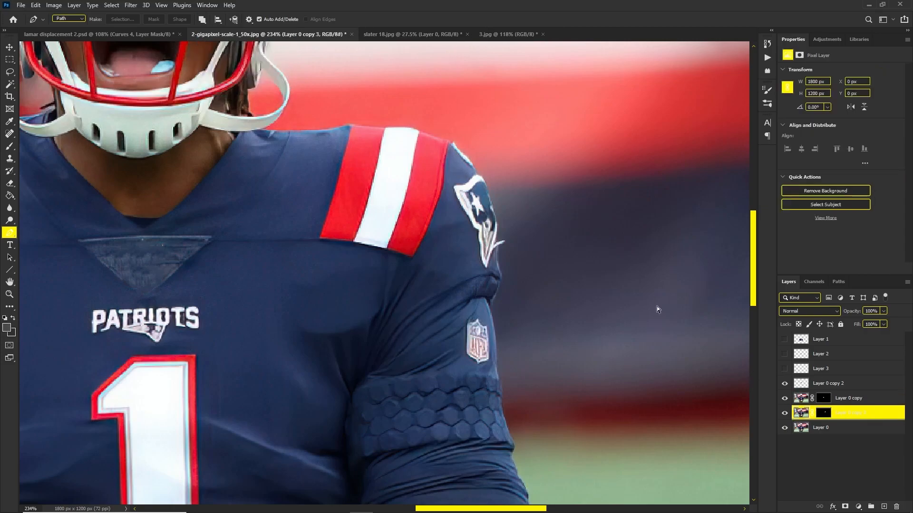
click(100, 34)
key(ctrl+v)
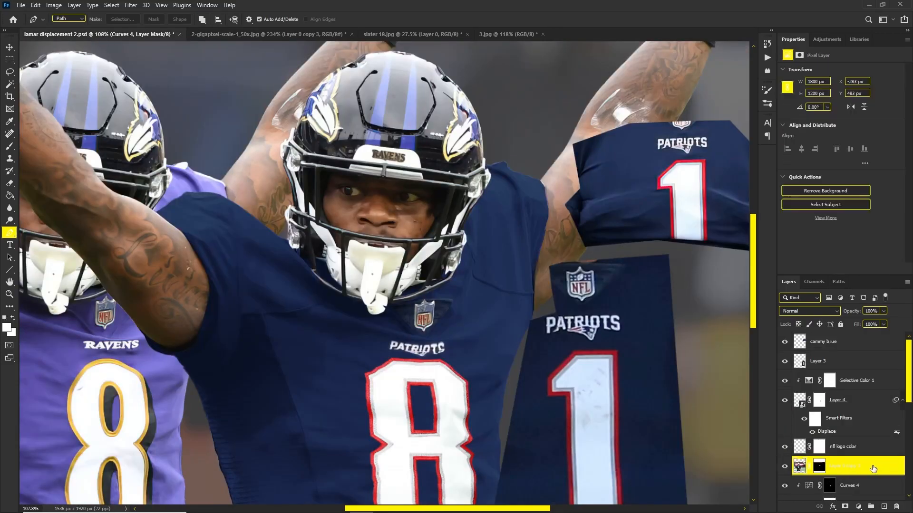
key(ctrl+t)
drag(416, 271, 372, 185)
click(842, 471)
scroll(329, 253, up, 3)
key(v)
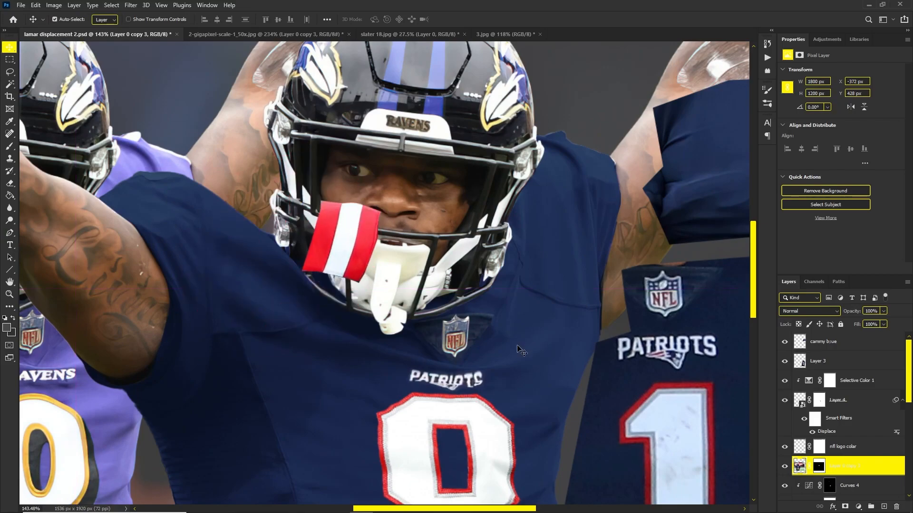
Step: Convert the pasted stripe layer to a Smart Object, and convert it to a Smart Object a second time
right_click(859, 465)
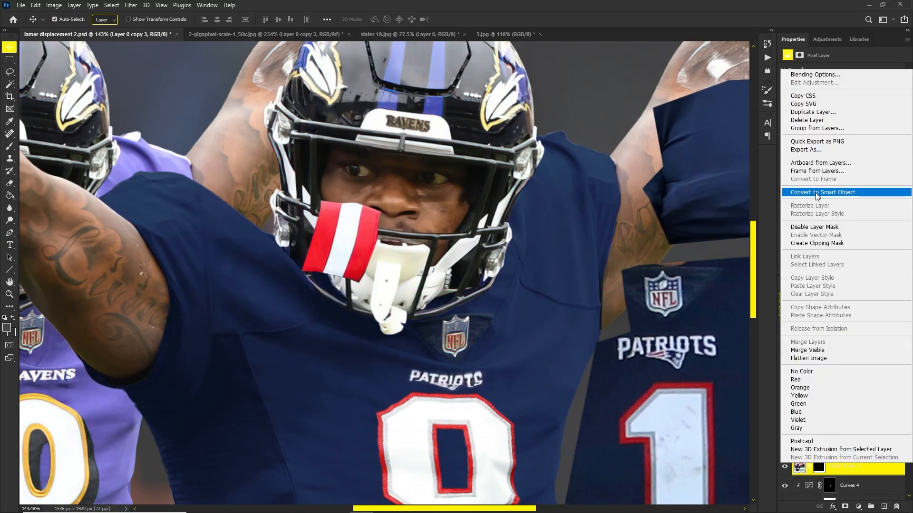
click(817, 192)
key(ctrl+t)
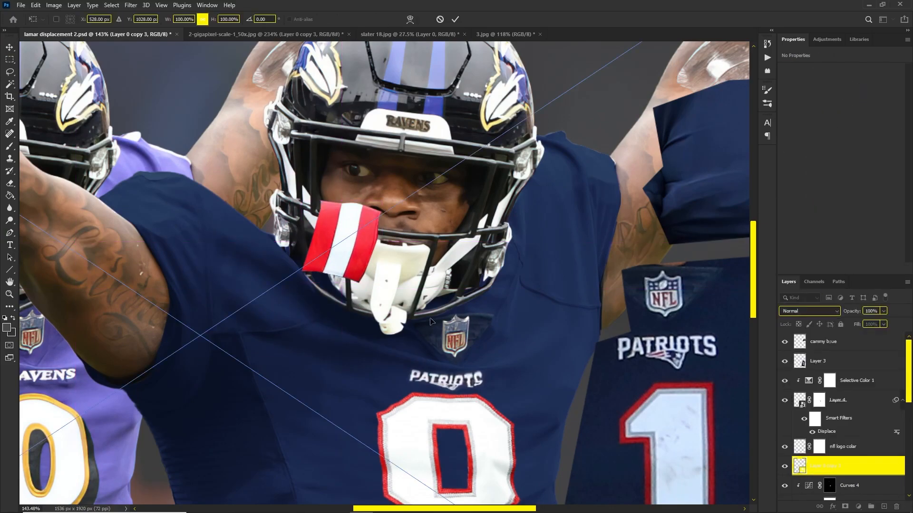
key(Escape)
right_click(867, 466)
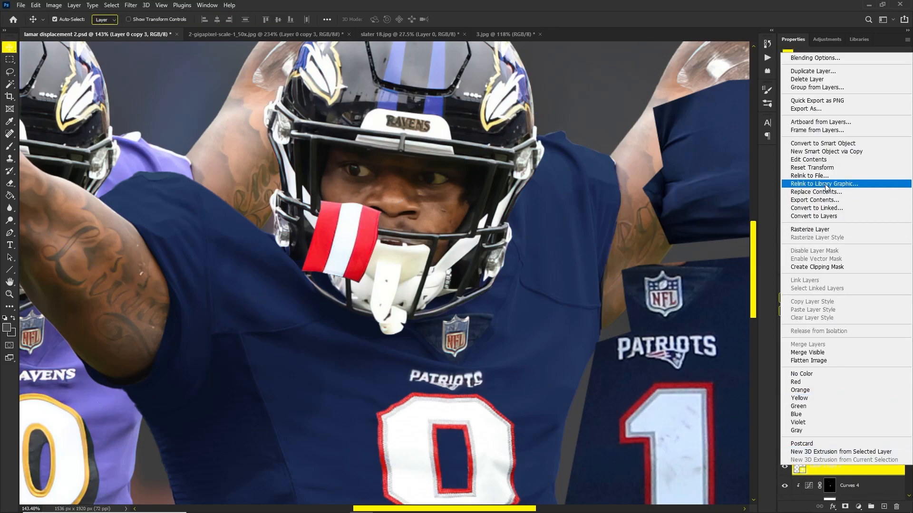
click(825, 144)
Step: Move the stripe off the face mask onto the jersey shoulder between the raised tattooed arm and the helmet
key(ctrl+t)
drag(333, 229, 242, 211)
scroll(205, 186, down, 6)
scroll(196, 209, up, 3)
scroll(242, 211, down, 5)
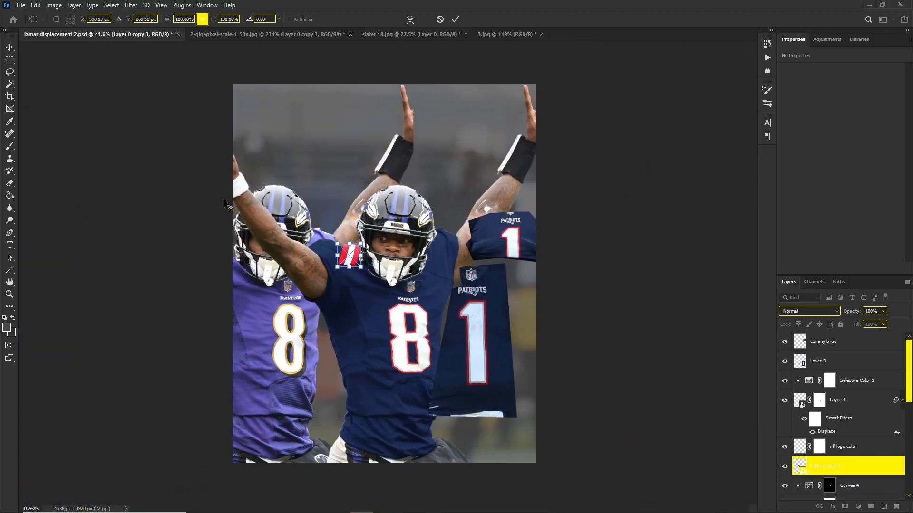
scroll(336, 269, up, 3)
scroll(336, 269, up, 2)
Step: Warp the stripe to follow the shoulder's curve beside the helmet, and apply the transformation
click(410, 19)
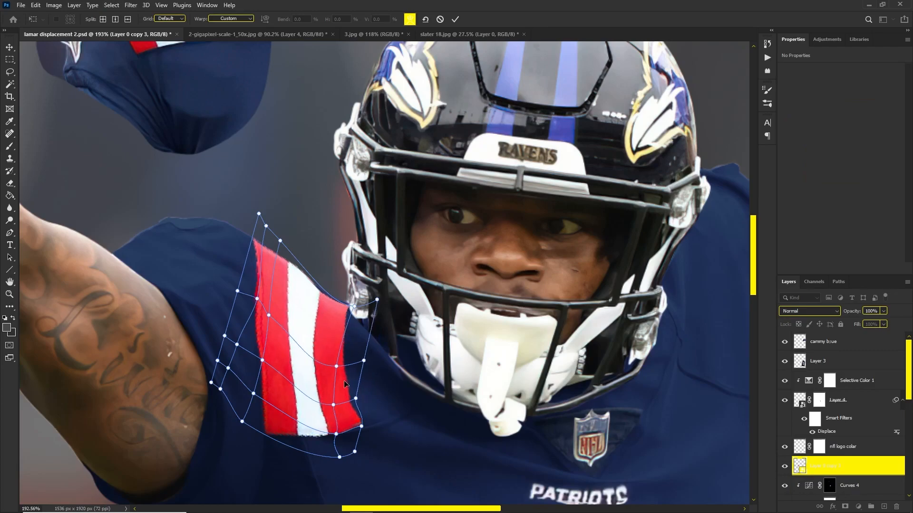
drag(345, 384, 350, 379)
scroll(323, 299, up, 5)
drag(323, 300, 320, 291)
click(371, 311)
scroll(371, 310, down, 10)
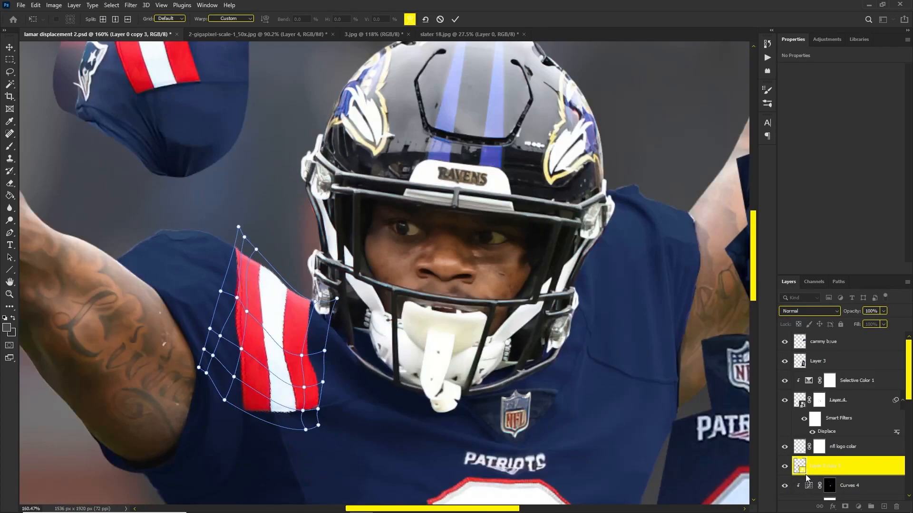
key(Return)
Step: Refine the warp of the shoulder stripe so its edges fit the shoulder outline and chest seam
scroll(351, 248, up, 10)
key(ctrl+t)
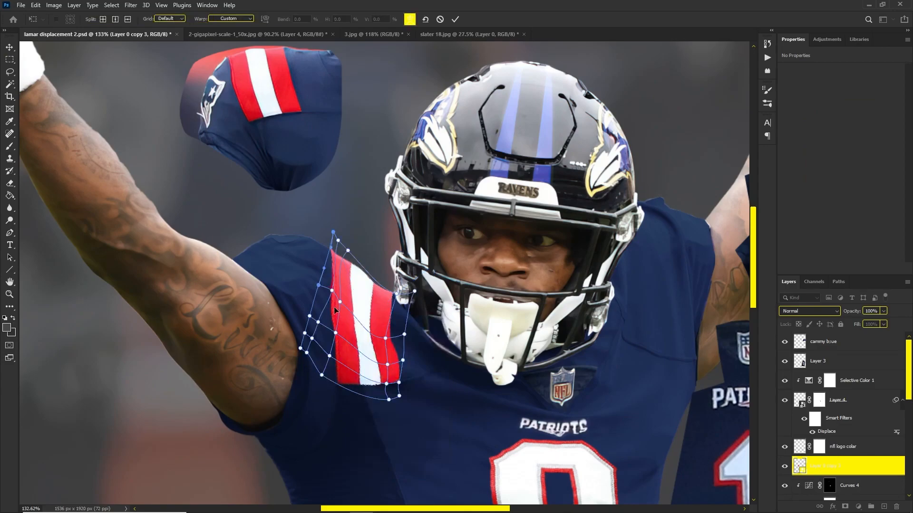
drag(343, 374, 341, 380)
scroll(342, 350, up, 10)
drag(344, 347, 340, 348)
drag(335, 263, 332, 259)
drag(332, 199, 336, 205)
scroll(328, 267, down, 10)
key(Return)
Step: Add a Curves adjustment clipped to the stripe layer and darken its midtones from input 123 to output 90
click(858, 507)
click(846, 387)
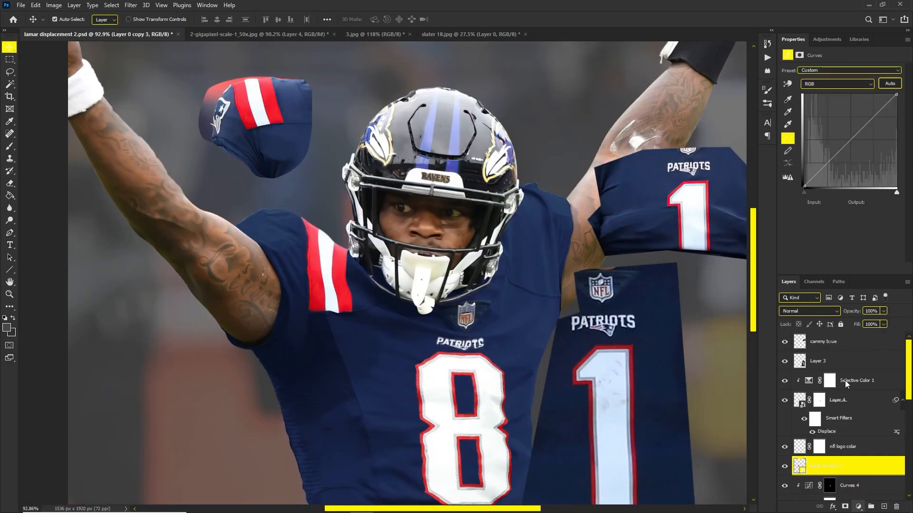
drag(842, 150, 839, 454)
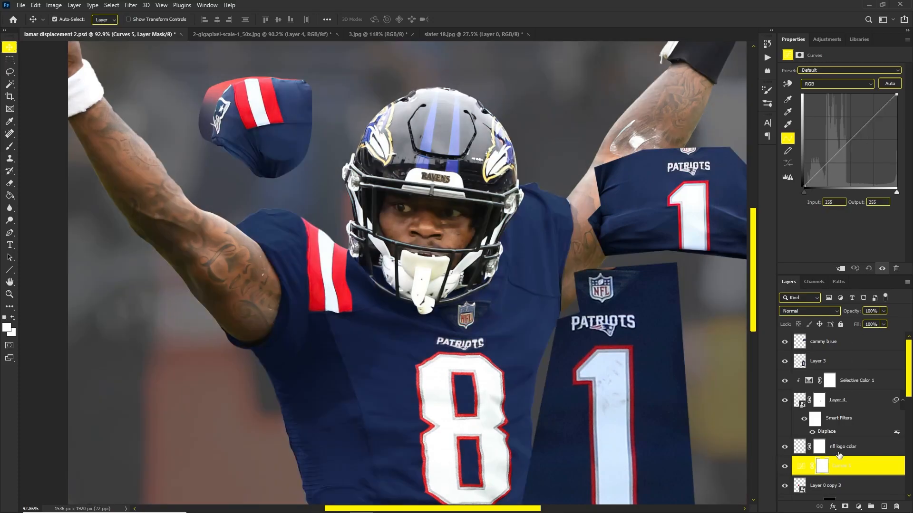
drag(844, 148, 849, 153)
scroll(360, 264, down, 7)
scroll(282, 252, up, 7)
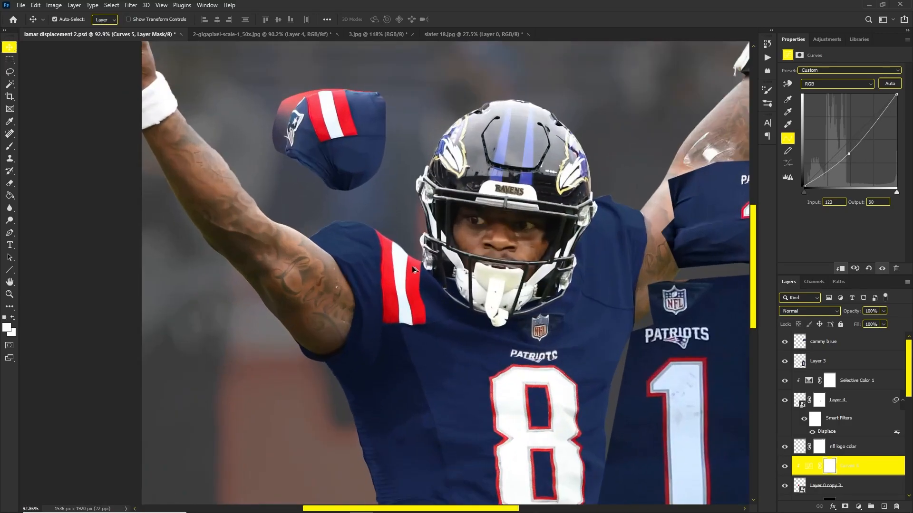
Step: Add a Levels adjustment clipped above Curves 5 and set its midtone value to 1.46
scroll(413, 270, up, 3)
click(858, 507)
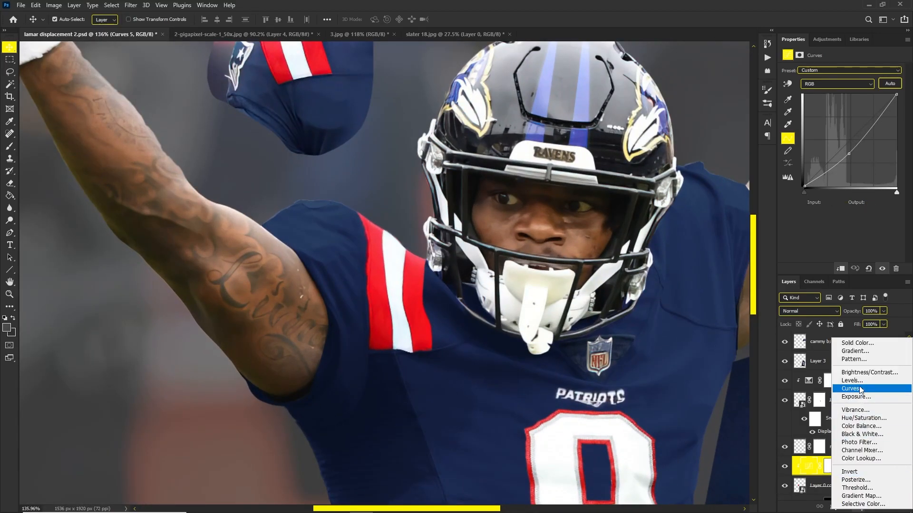
click(852, 381)
mouse_move(851, 140)
mouse_down()
mouse_move(867, 141)
mouse_move(834, 144)
mouse_up()
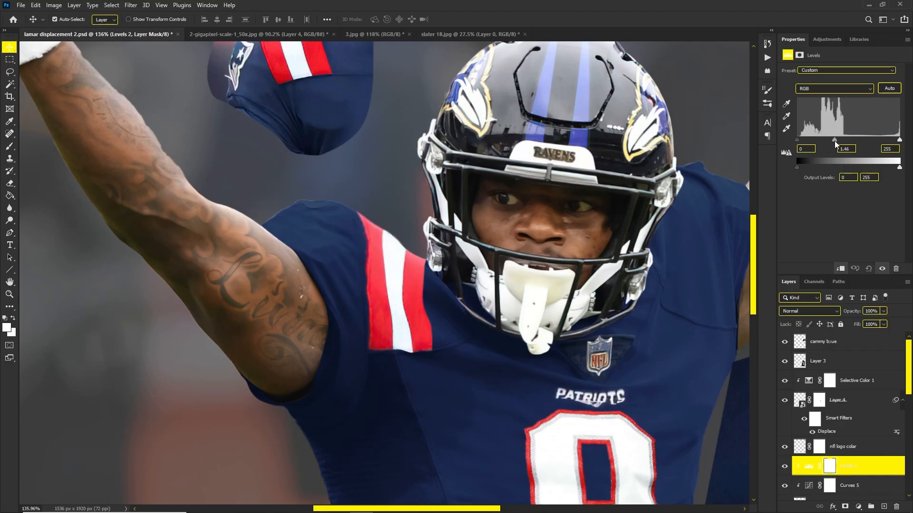
scroll(397, 249, down, 7)
scroll(332, 260, up, 3)
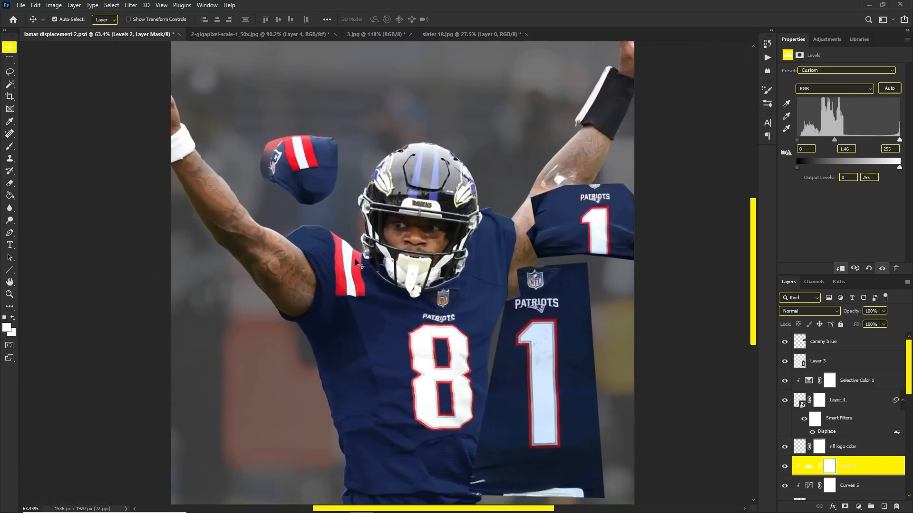
Step: Move the cut-out sleeve reference on Layer 5 slightly closer to the helmet, and reselect the shoulder stripe layer
scroll(355, 262, up, 3)
scroll(361, 281, down, 2)
click(436, 335)
scroll(430, 314, up, 3)
drag(183, 82, 225, 93)
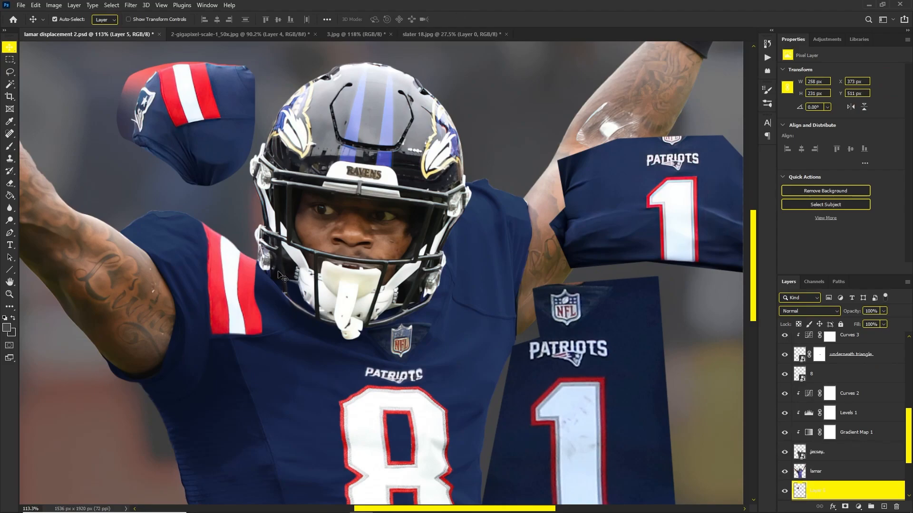
click(285, 245)
Step: Recover the masked Layer 0 copy 3 in 2-gigapixel-scale-1_50x.jpg through the edit history, and return to lamar displacement 2.psd
click(258, 34)
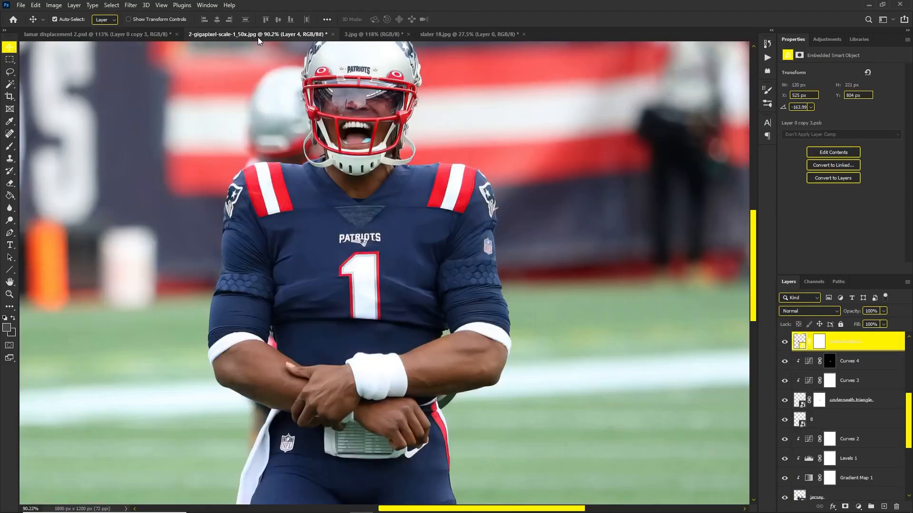
scroll(527, 175, up, 3)
key(ctrl+z)
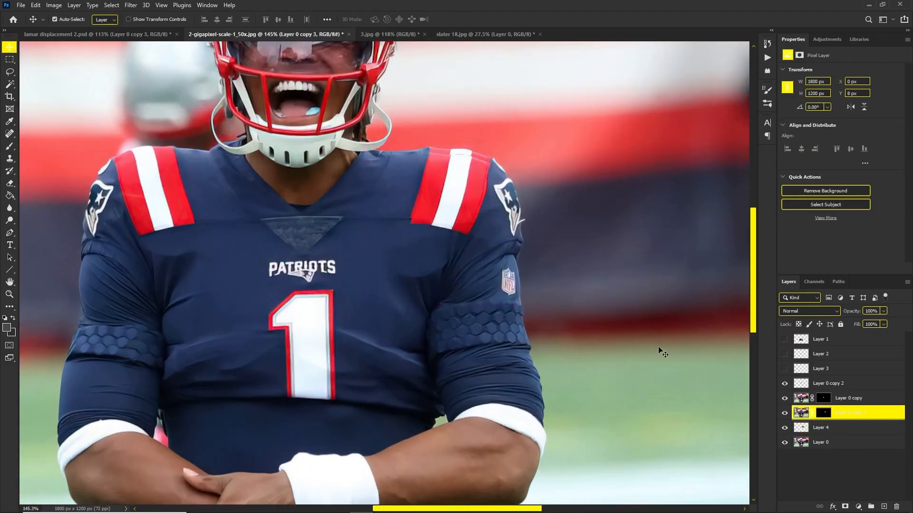
key(ctrl+shift+z)
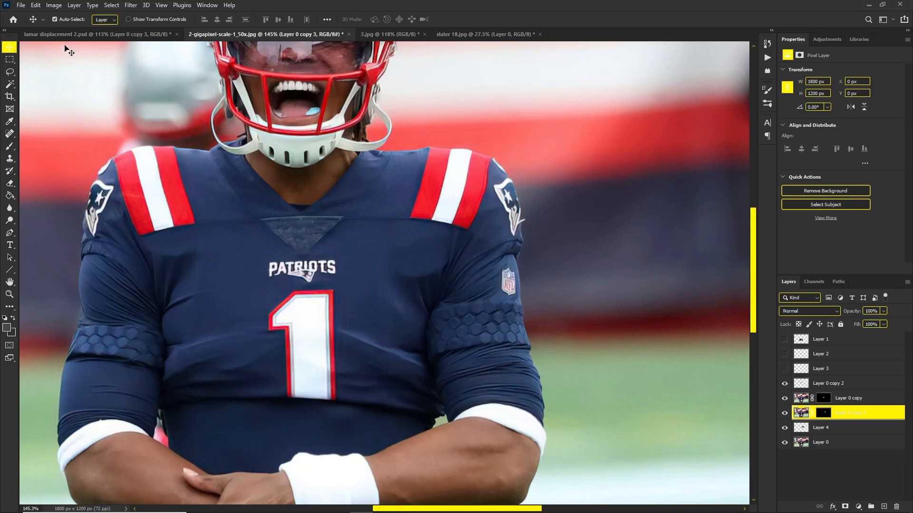
click(65, 52)
click(72, 34)
scroll(848, 452, down, 2)
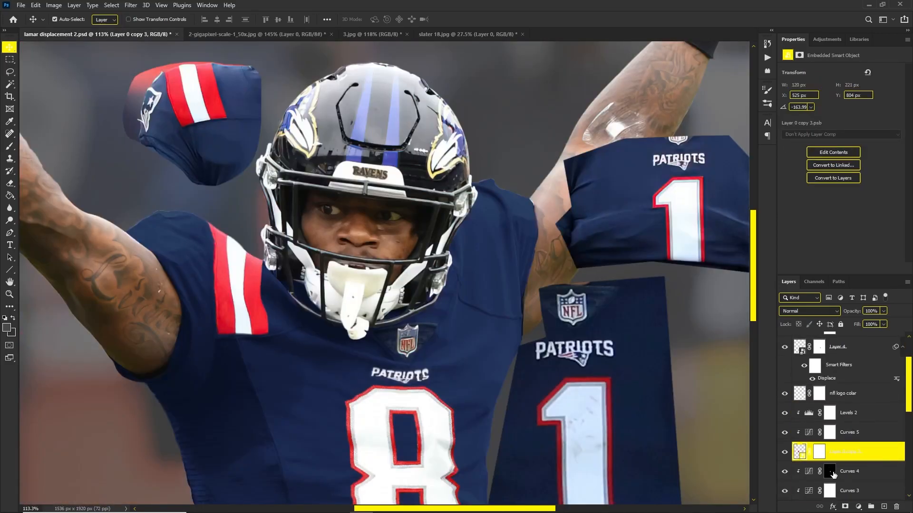
Step: Rename the stripe layer Layer 0 copy 3 as left side stripe
double_click(847, 451)
text(left side stripe)
key(Return)
Step: Paste the second masked stripe above the Levels 2 adjustment, and convert it to a Smart Object twice
click(851, 417)
key(ctrl+v)
key(ctrl+t)
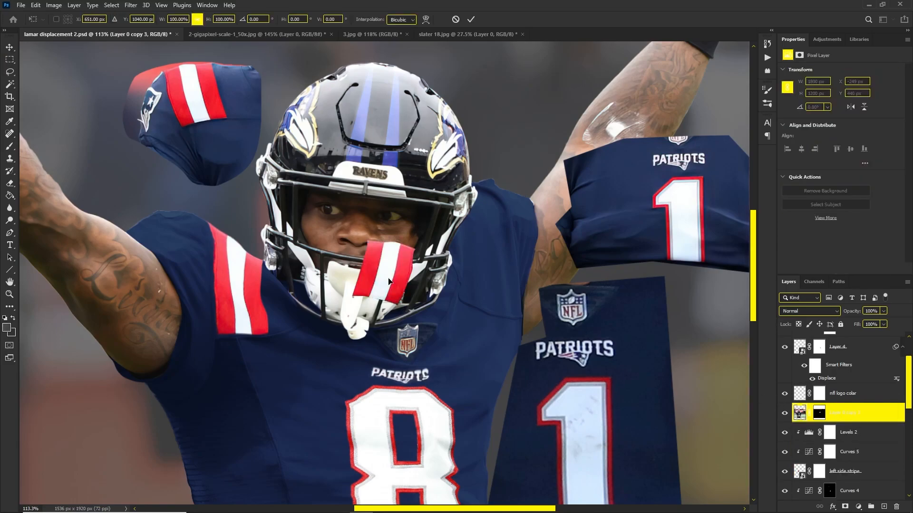
key(Escape)
right_click(849, 414)
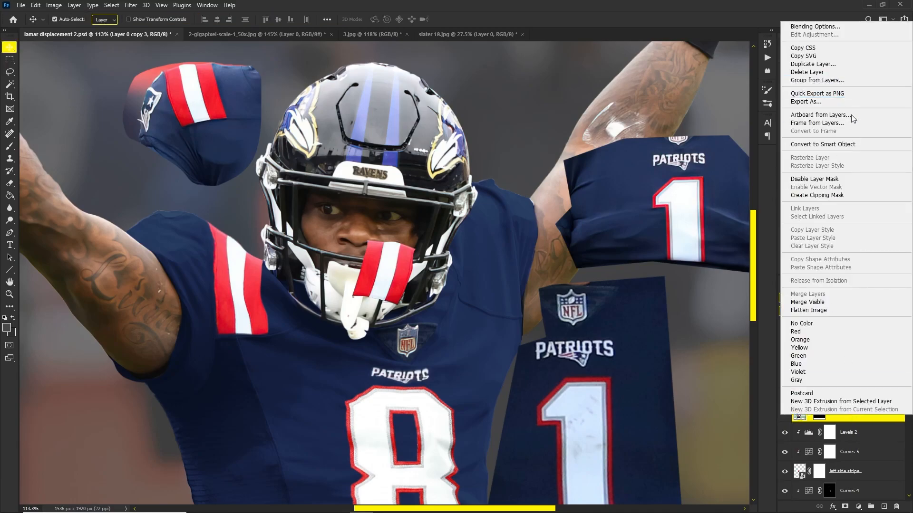
click(847, 145)
right_click(849, 413)
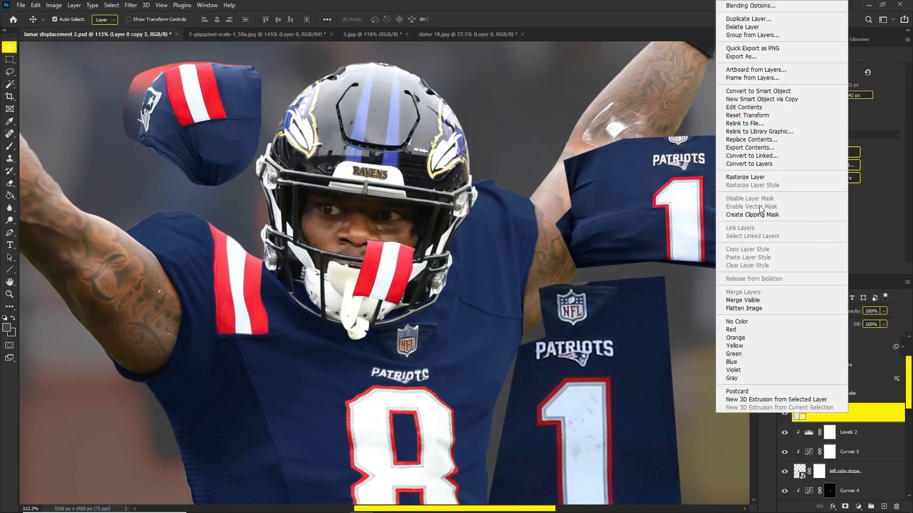
click(744, 92)
Step: Move the pasted stripe off the face mask onto the jersey's opposite shoulder, and begin warping it to fit
key(ctrl+t)
drag(390, 259, 480, 331)
scroll(545, 182, up, 3)
drag(561, 297, 578, 314)
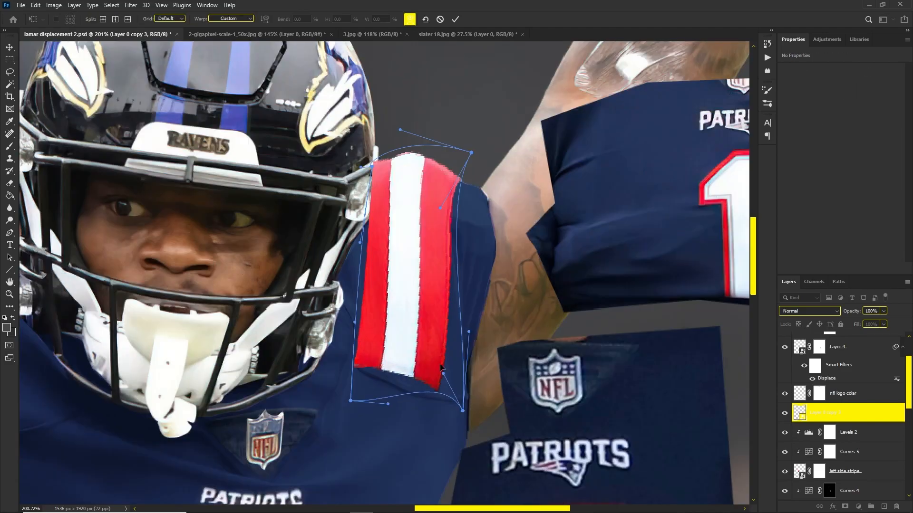
Step: Warp the second stripe with split lines to follow the shoulder's top edge and lower seam, and apply the transformation
drag(380, 257, 371, 234)
alt+click(371, 235)
alt+click(408, 147)
drag(420, 146, 387, 151)
alt+click(388, 157)
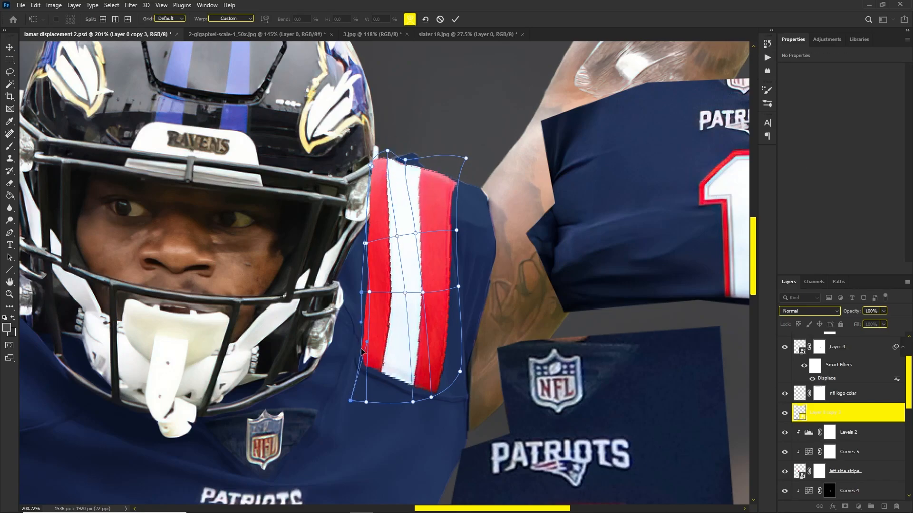
scroll(408, 181, down, 5)
scroll(372, 224, up, 5)
scroll(395, 186, down, 2)
drag(395, 184, 393, 176)
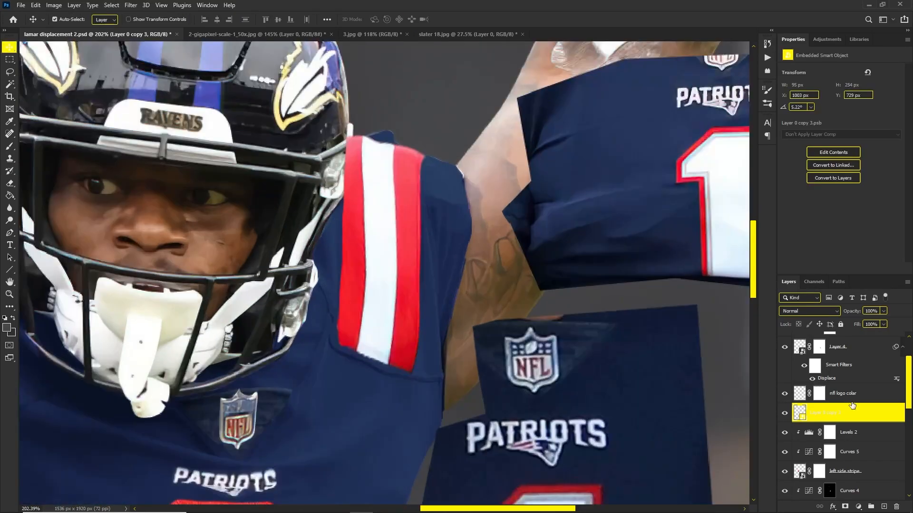
Step: Apply the Displace filter to the second stripe's Smart Object using the saved displacement map file
click(848, 403)
click(837, 412)
click(131, 5)
mouse_move(147, 145)
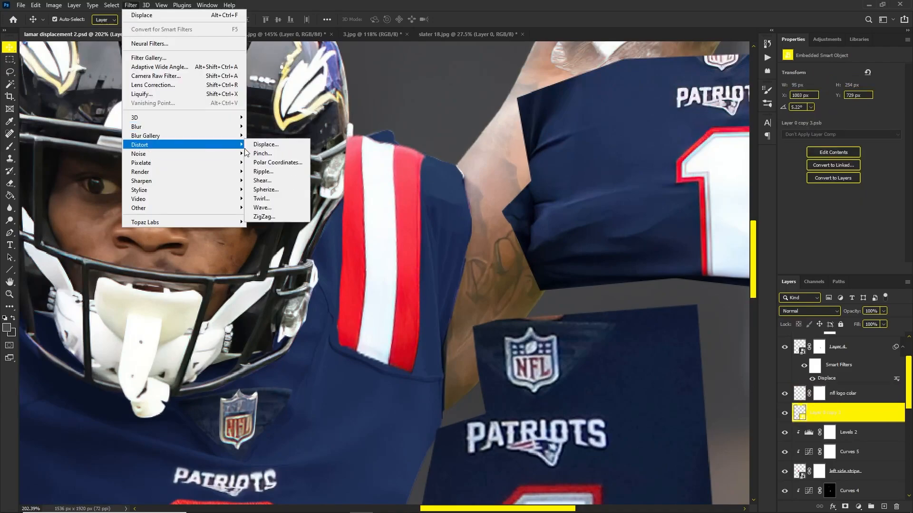
click(265, 144)
click(513, 151)
double_click(127, 71)
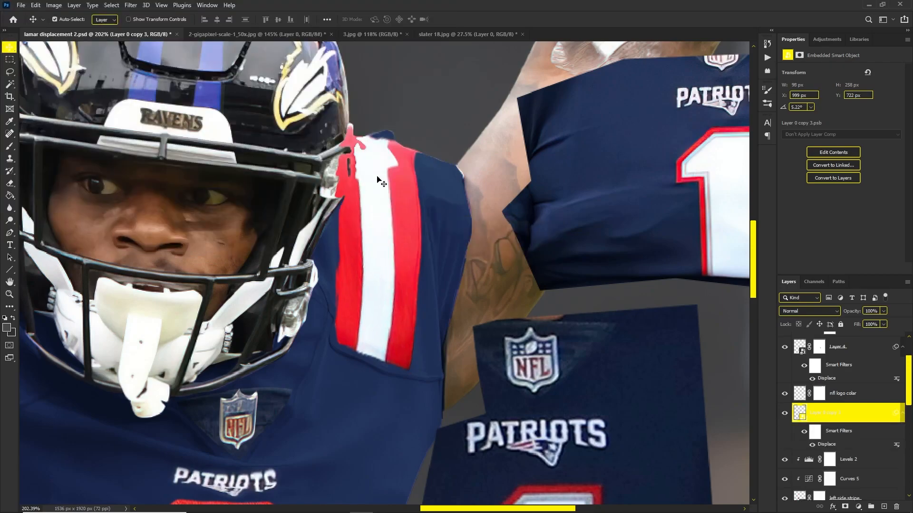
scroll(377, 180, up, 2)
drag(392, 183, 486, 177)
key(ctrl+z)
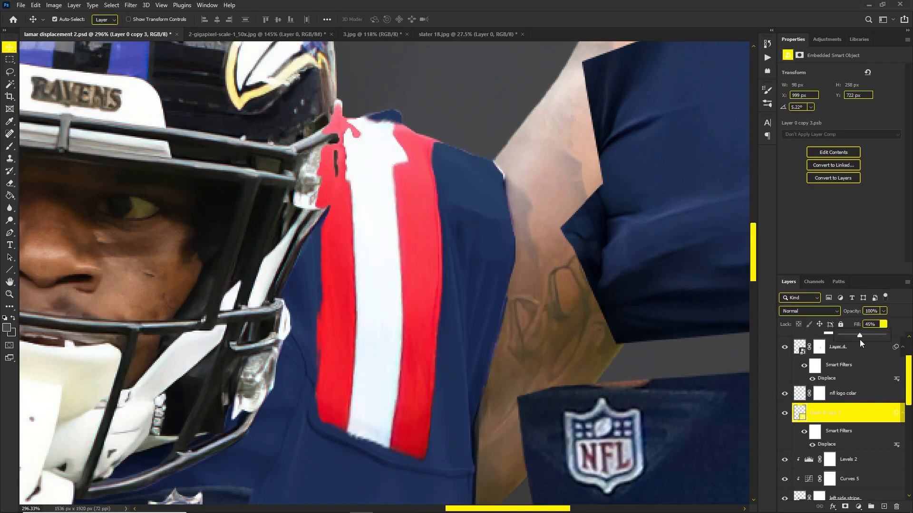
Step: Lower the second stripe layer's fill to 49%, add a layer mask, and activate the Brush tool
drag(872, 336, 861, 336)
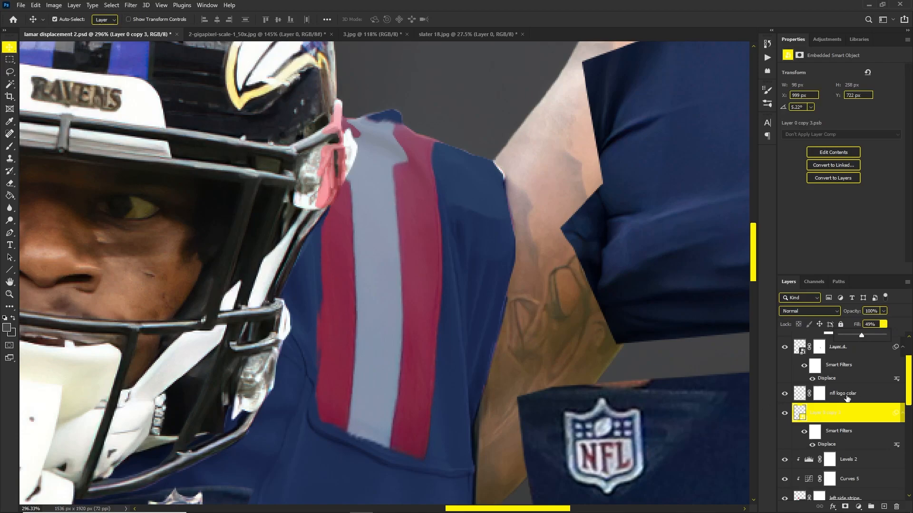
click(845, 507)
key(b)
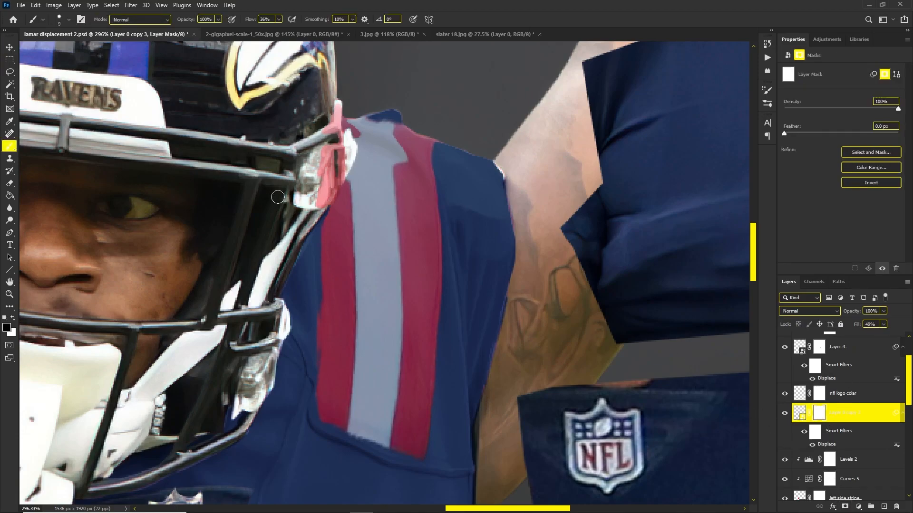
Step: Enlarge the brush, set its flow to 100%, mask out the stripe over the helmet, and restore the layer's fill to 100%
scroll(315, 150, up, 6)
key(bracketright)
key(bracketright)
key(bracketright)
scroll(324, 191, down, 5)
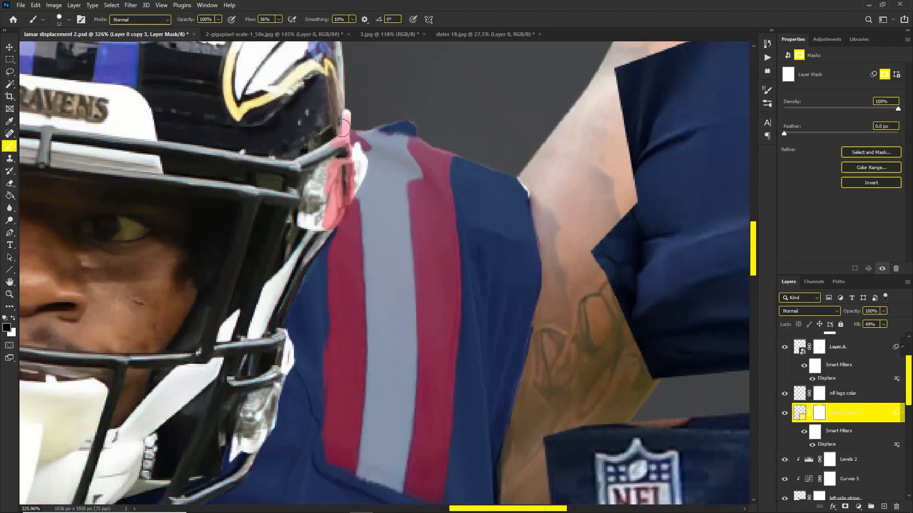
click(278, 20)
drag(277, 32, 331, 37)
mouse_move(331, 224)
mouse_down()
mouse_move(339, 124)
mouse_move(345, 190)
mouse_up()
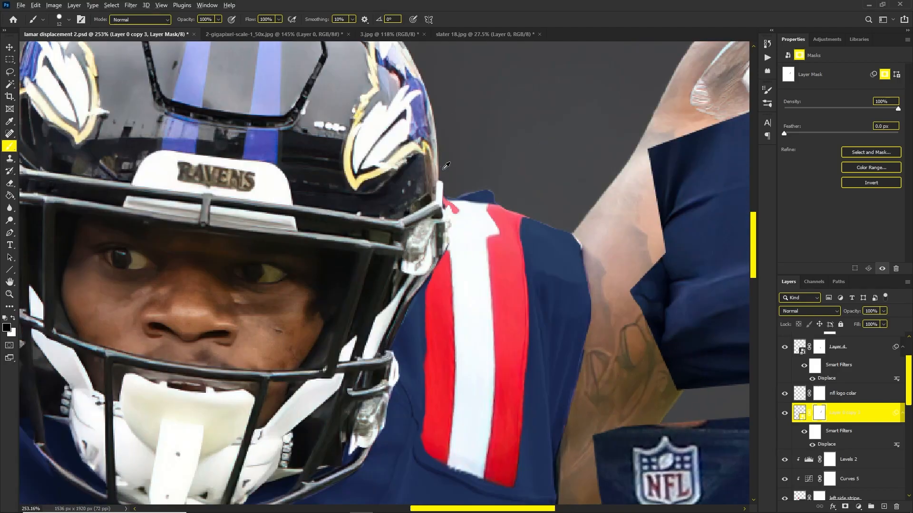
scroll(446, 165, down, 5)
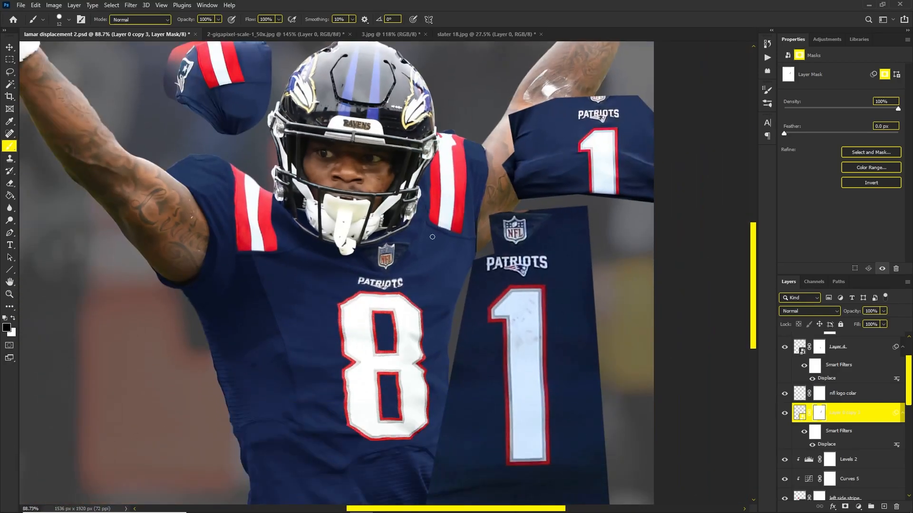
key(v)
scroll(409, 238, down, 1)
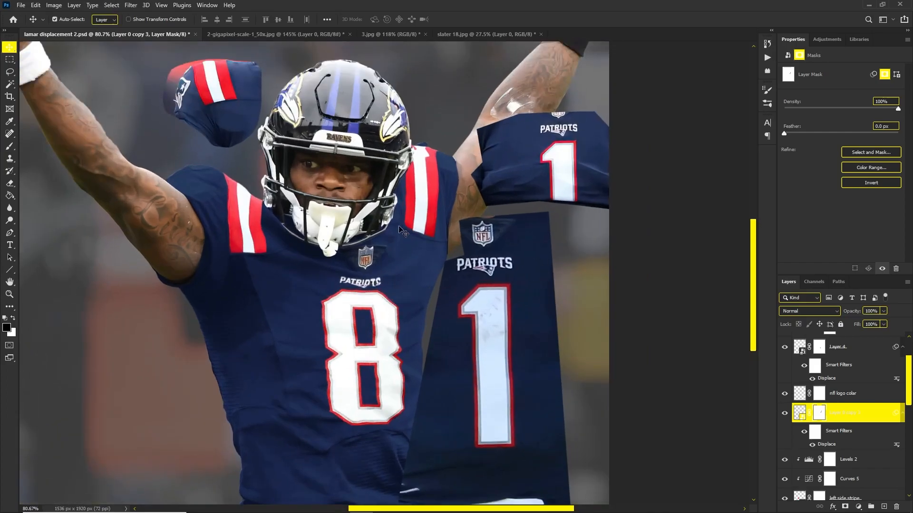
scroll(419, 128, up, 3)
scroll(434, 169, up, 9)
drag(434, 169, 447, 326)
key(ctrl+z)
drag(435, 179, 522, 217)
key(ctrl+z)
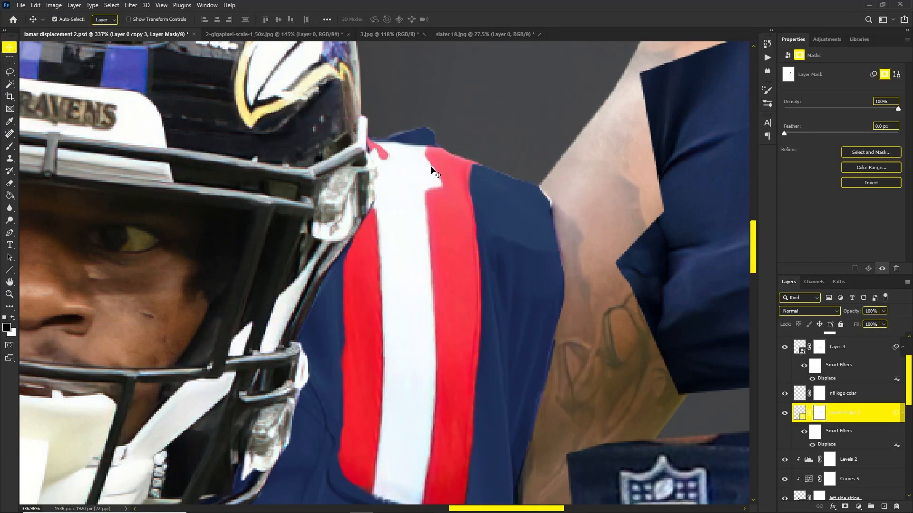
drag(432, 178, 526, 203)
key(ctrl+z)
drag(421, 185, 487, 183)
key(ctrl+z)
drag(425, 185, 509, 179)
key(ctrl+z)
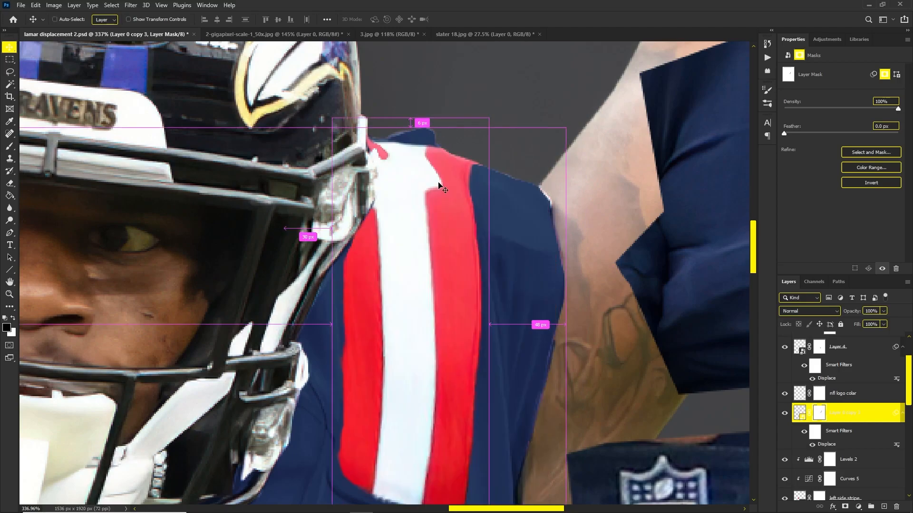
Step: Rasterize the Layer 0 copy 3 smart object with the shoulder stripes and apply its layer mask
right_click(832, 419)
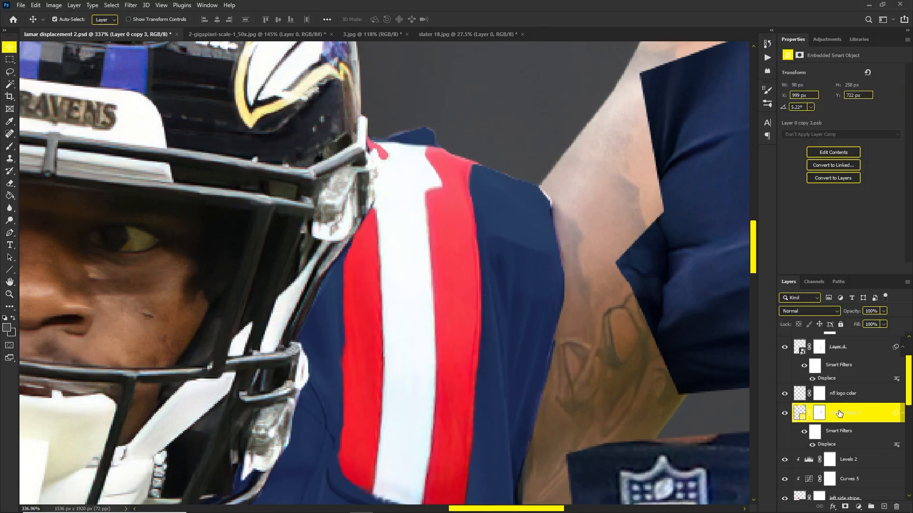
click(746, 275)
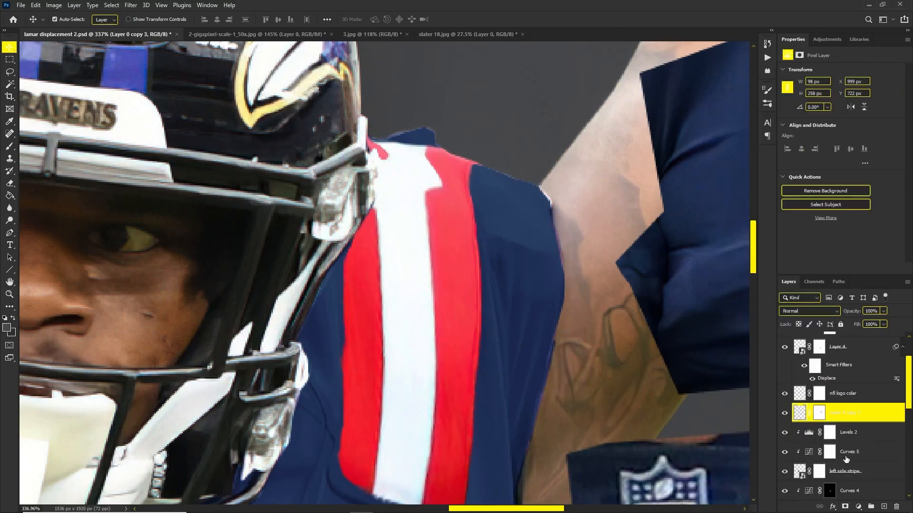
right_click(820, 417)
click(842, 442)
Step: Outline the white spill beside the central shoulder stripe with the Lasso and cover it with red fabric using the Clone Stamp
click(10, 72)
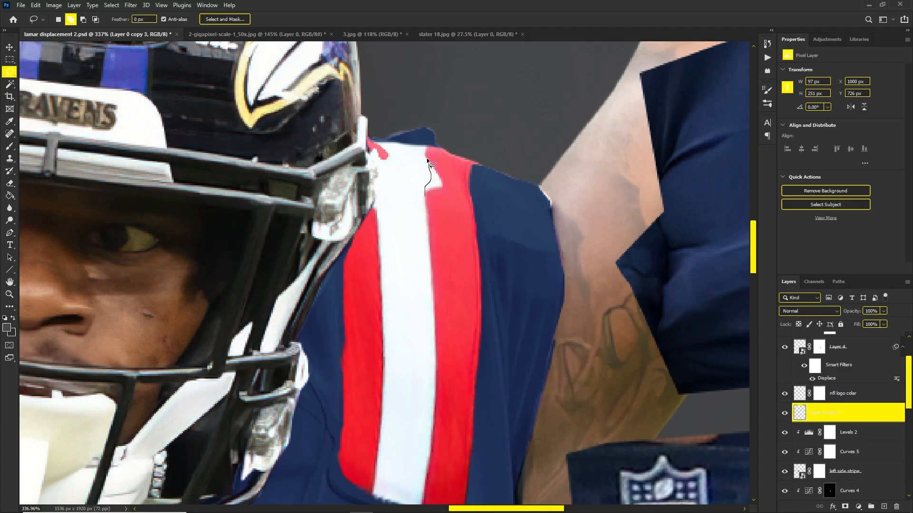
mouse_move(446, 185)
mouse_down()
mouse_move(442, 199)
mouse_move(427, 198)
mouse_up()
click(10, 158)
drag(460, 232, 465, 231)
alt+click(456, 225)
mouse_move(442, 186)
mouse_down()
mouse_move(437, 195)
mouse_move(433, 144)
mouse_up()
scroll(440, 152, down, 5)
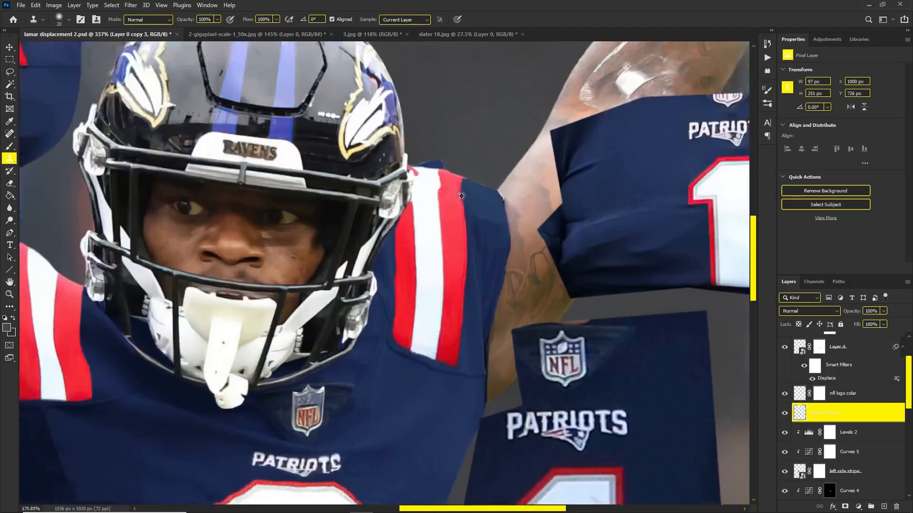
Step: Rename the retouched shoulder stripe layer as right side stripe
scroll(447, 186, up, 2)
scroll(447, 186, up, 2)
key(v)
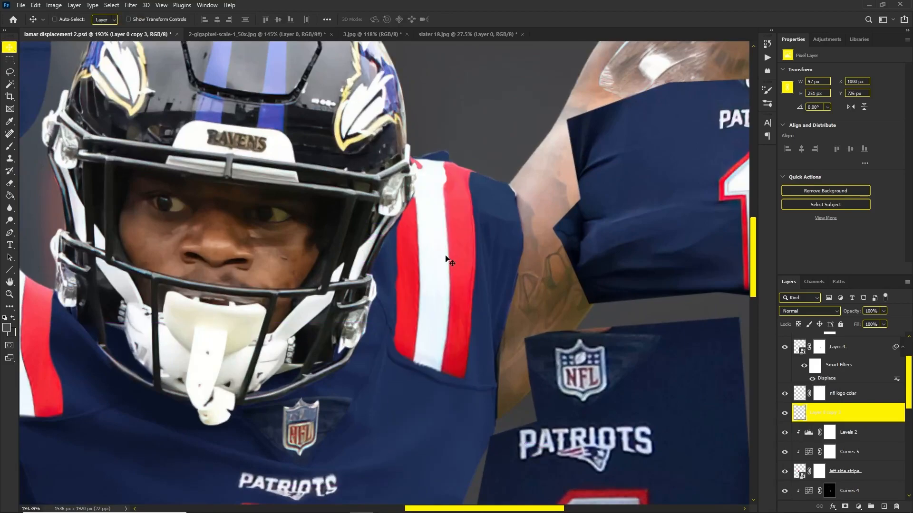
scroll(448, 199, up, 2)
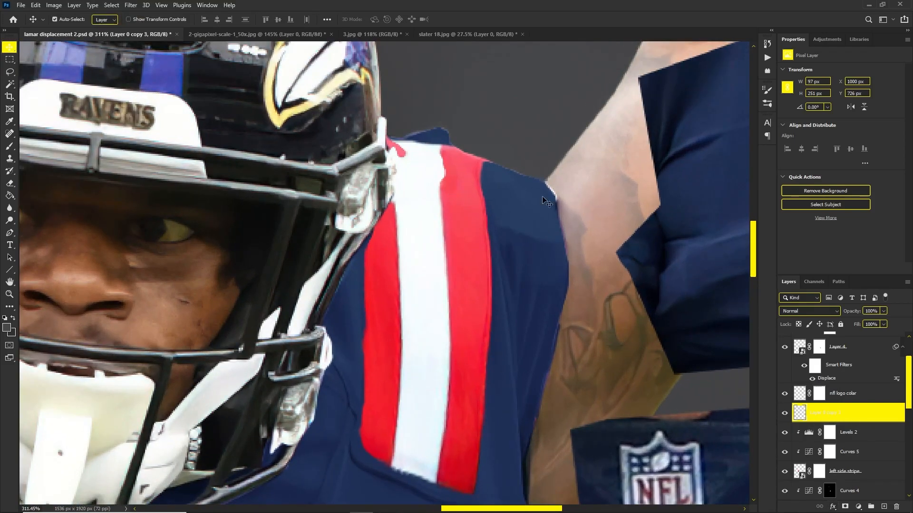
drag(544, 199, 570, 335)
key(ctrl+z)
text(n)
key(Return)
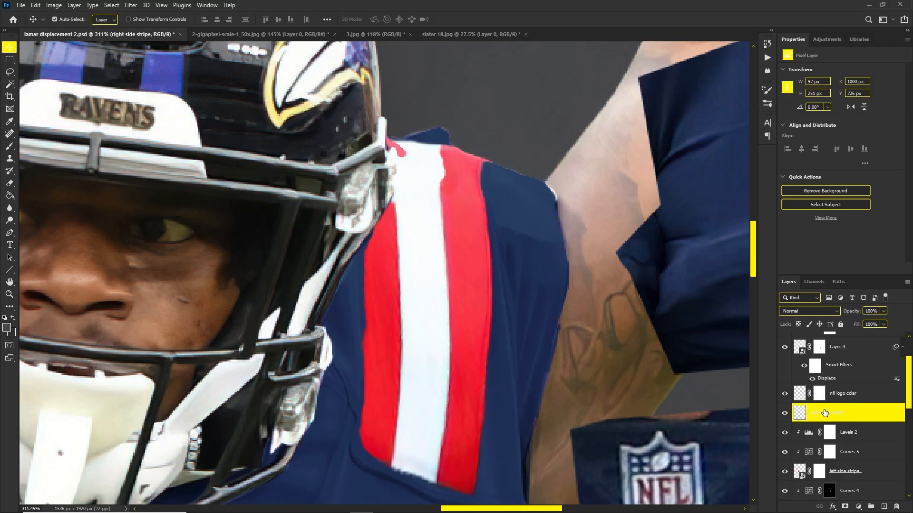
Step: Split the right side stripe layer's Blend If underlying shadow slider to 0 / 46 in its blending options
right_click(830, 415)
click(852, 29)
drag(137, 232, 125, 250)
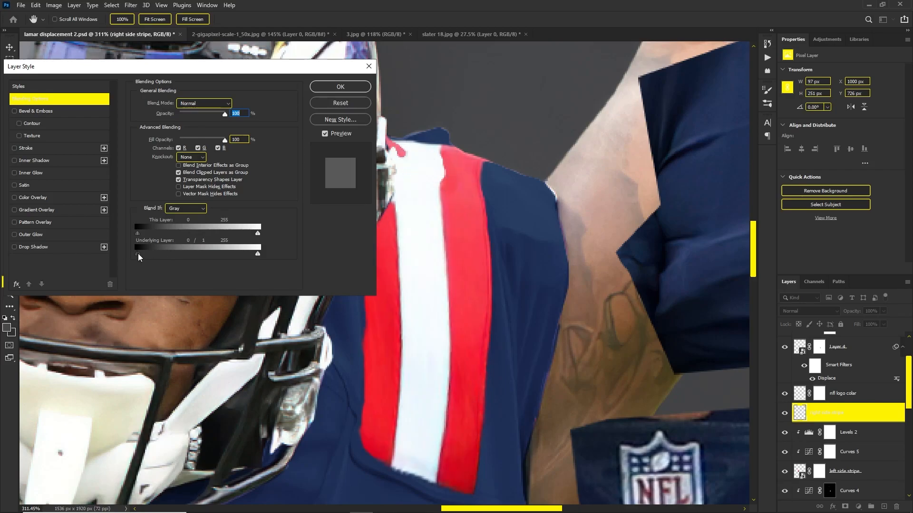
drag(138, 254, 161, 256)
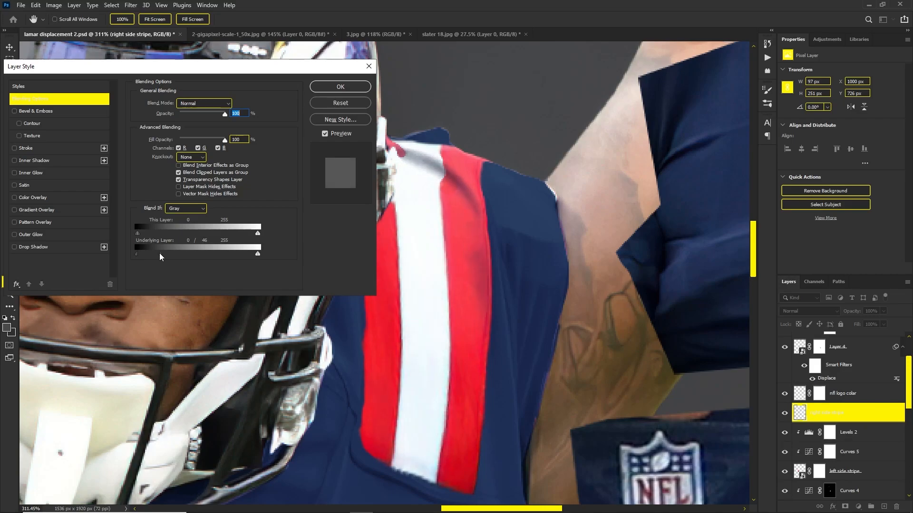
click(329, 90)
scroll(355, 152, down, 9)
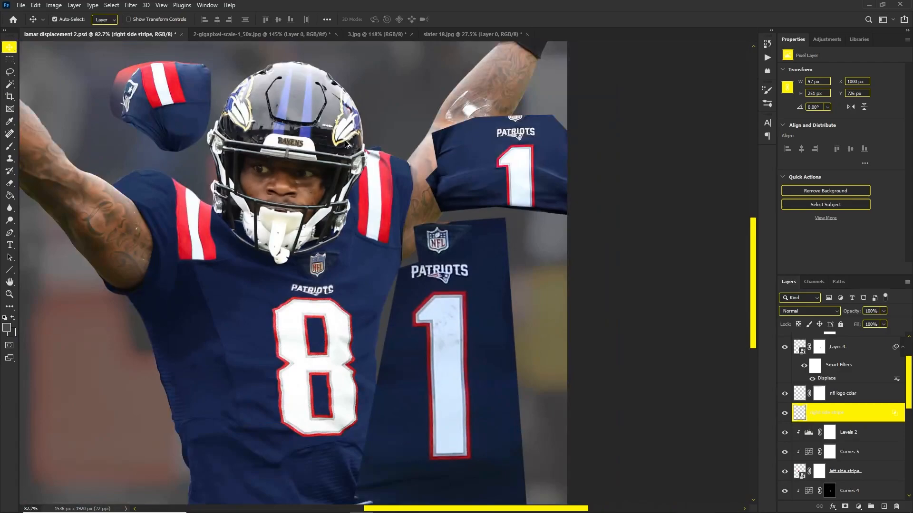
Step: Set the right side stripe's underlying-layer Blend If shadow range to 0 / 65 so more jersey shading shows through
scroll(343, 149, up, 10)
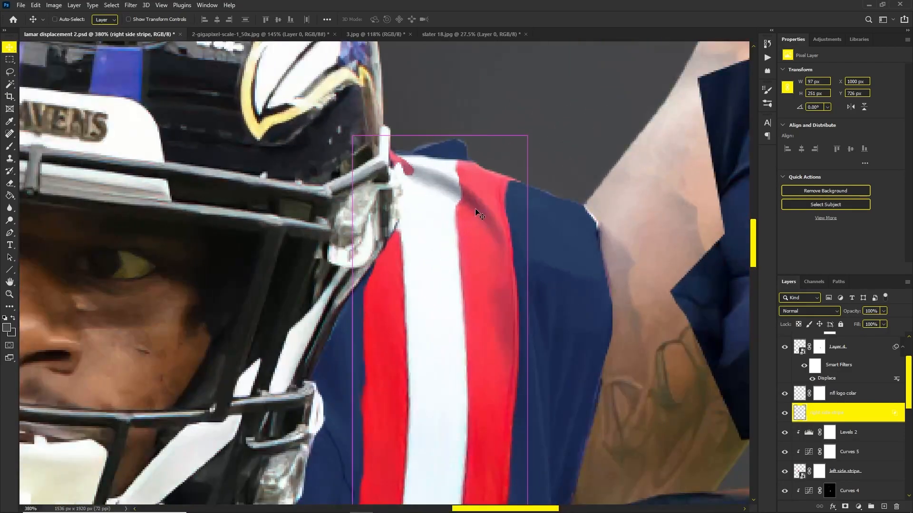
right_click(803, 412)
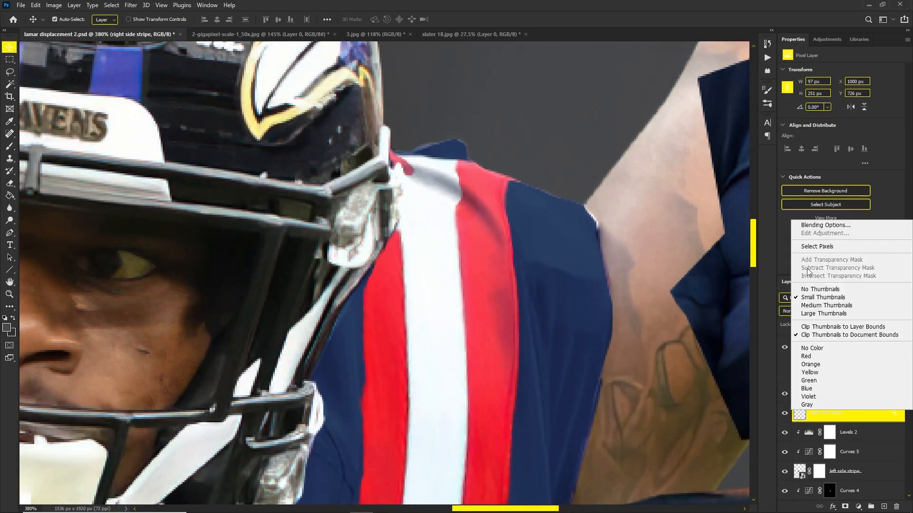
click(810, 225)
mouse_move(161, 253)
mouse_down()
mouse_move(178, 253)
mouse_move(167, 253)
mouse_up()
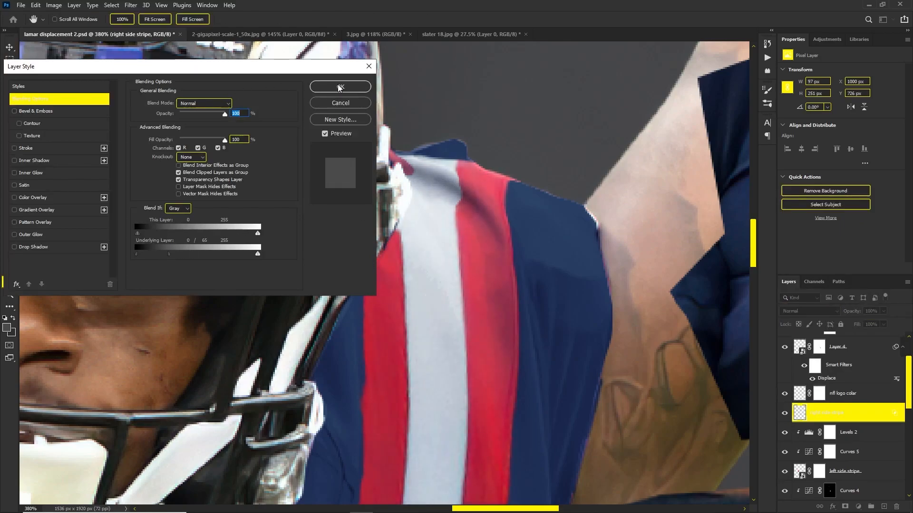
click(340, 87)
scroll(383, 270, down, 3)
scroll(435, 232, up, 3)
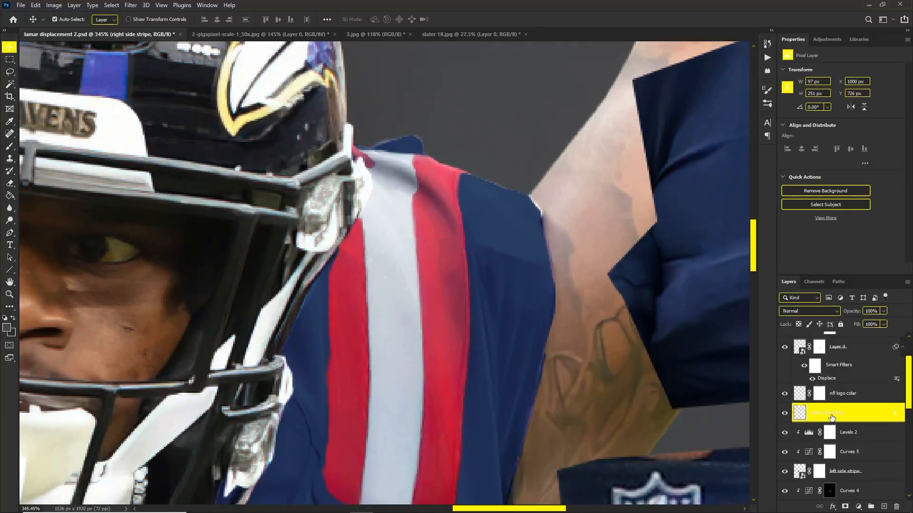
Step: Clip an Exposure adjustment layer to the right side stripe, set its exposure to -8.33 and invert its mask to black
click(859, 507)
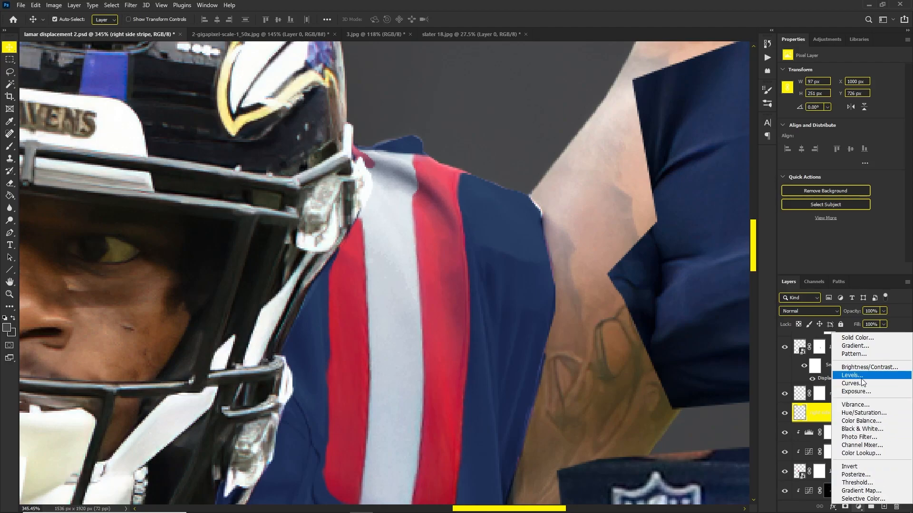
click(855, 391)
alt+click(850, 420)
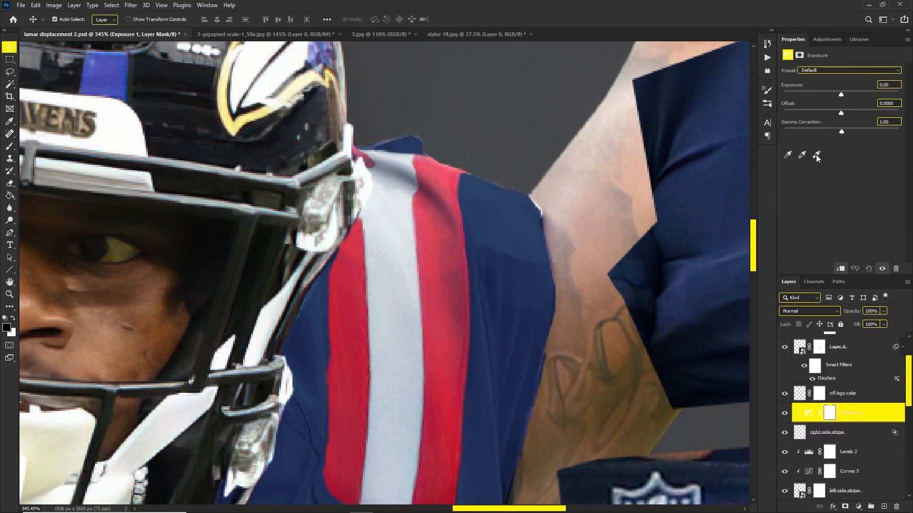
drag(840, 91, 801, 96)
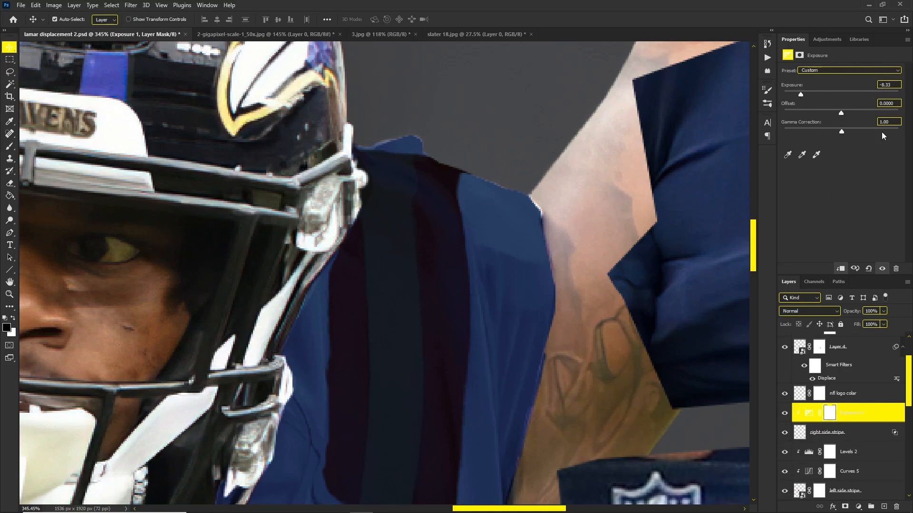
key(ctrl+i)
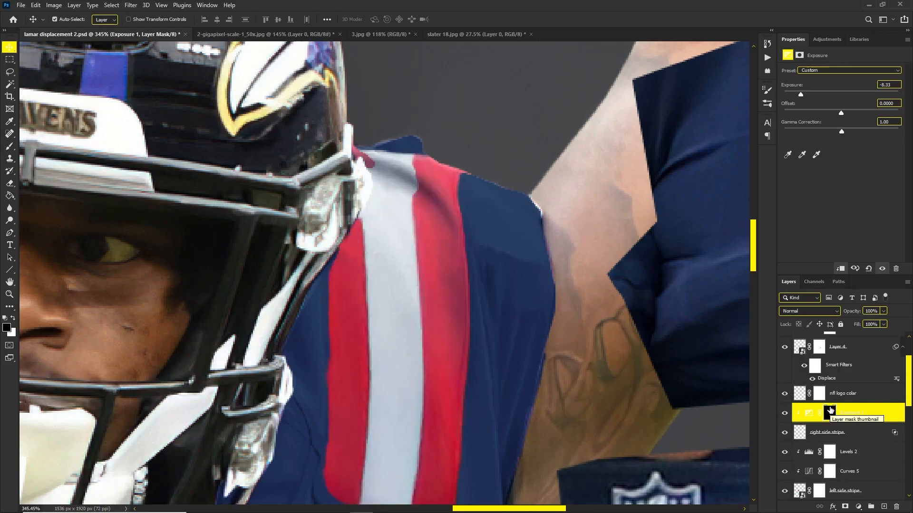
Step: Paint fold shadows over the upper shoulder stripes on the Exposure mask with a white brush at 15% flow
key(b)
key(x)
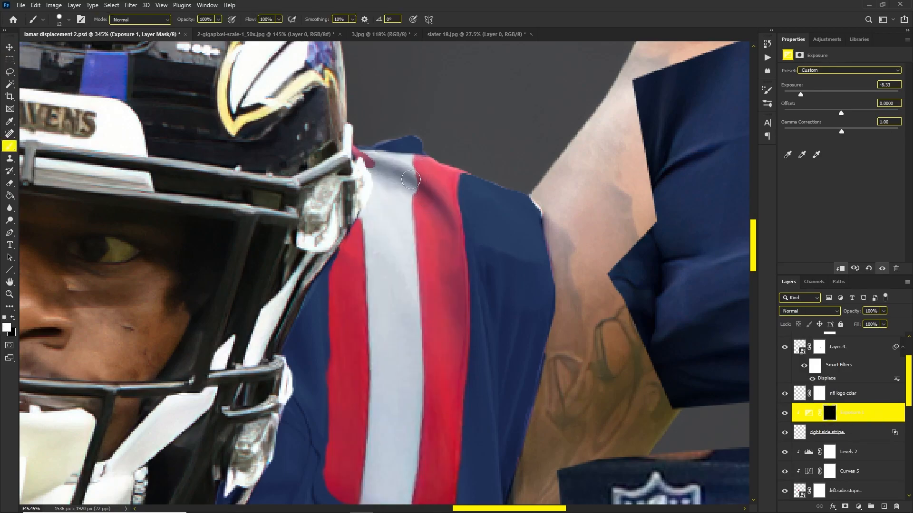
click(279, 20)
drag(248, 32, 241, 31)
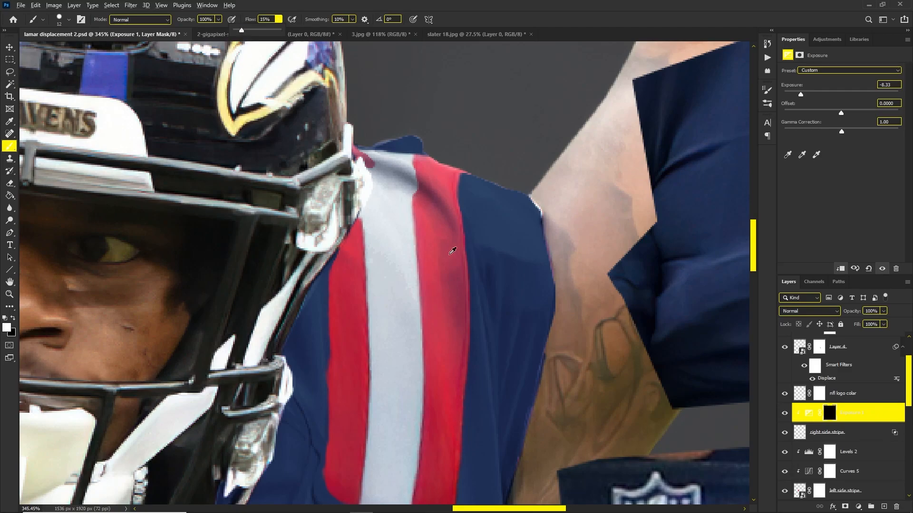
alt+right_click(449, 254)
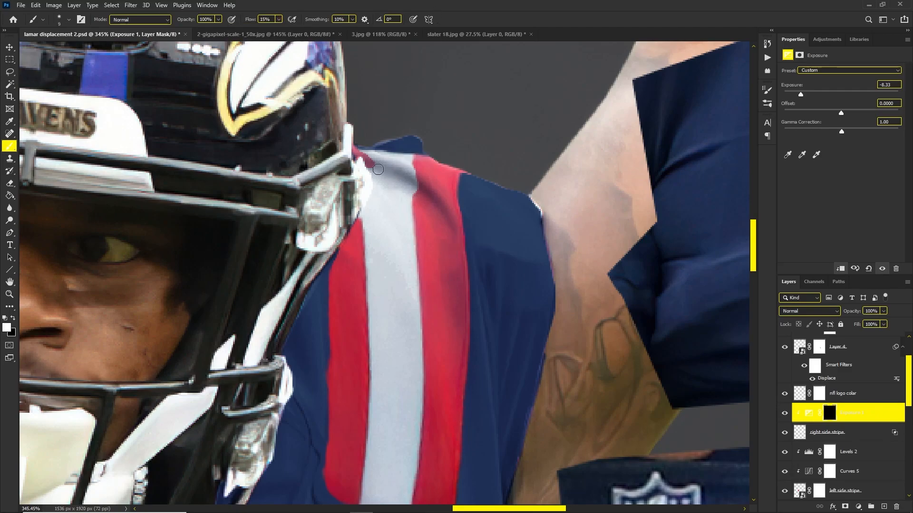
mouse_move(376, 163)
mouse_down()
mouse_move(420, 185)
mouse_move(380, 164)
mouse_move(420, 190)
mouse_move(449, 234)
mouse_move(462, 329)
mouse_move(456, 236)
mouse_move(452, 354)
mouse_up()
alt+right_click(449, 234)
alt+right_click(435, 164)
drag(460, 171, 414, 149)
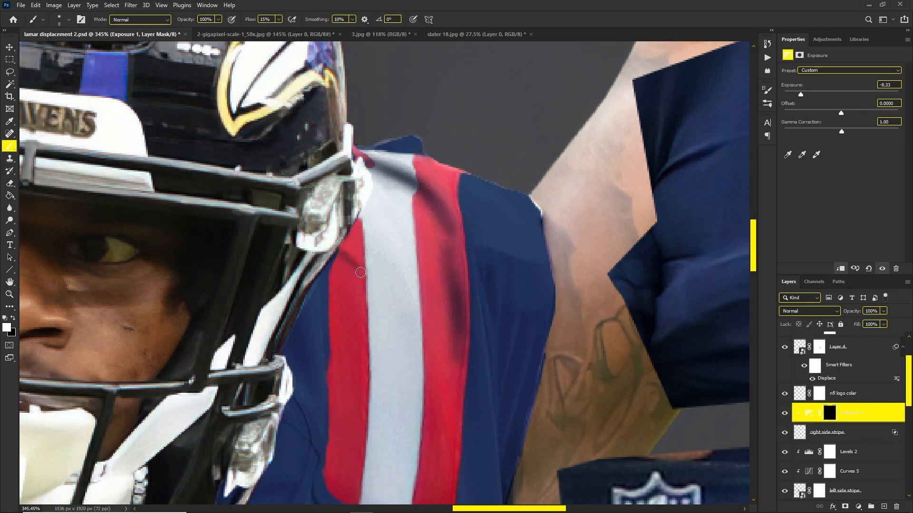
Step: Paint soft fold shadows down the lower part of the outer red stripe and along the stripes' lower edge
scroll(371, 266, down, 3)
alt+right_click(459, 340)
drag(442, 335, 460, 421)
key(ctrl+z)
alt+right_click(441, 371)
drag(434, 327, 444, 429)
key(ctrl+z)
drag(432, 330, 447, 469)
mouse_move(450, 424)
mouse_down()
mouse_move(451, 488)
mouse_move(447, 476)
mouse_move(397, 474)
mouse_up()
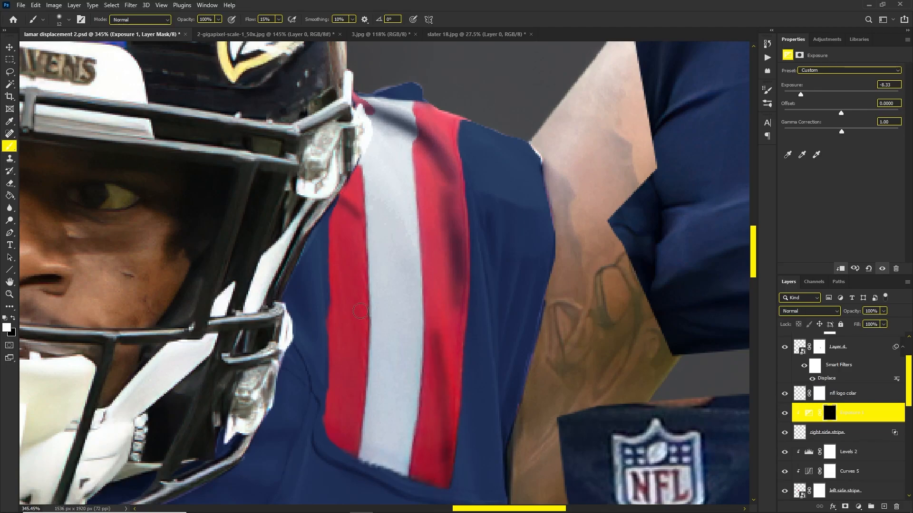
Step: Reset the right side stripe's underlying-layer Blend If shadow slider to 0
scroll(363, 309, down, 2)
scroll(380, 267, up, 1)
right_click(799, 433)
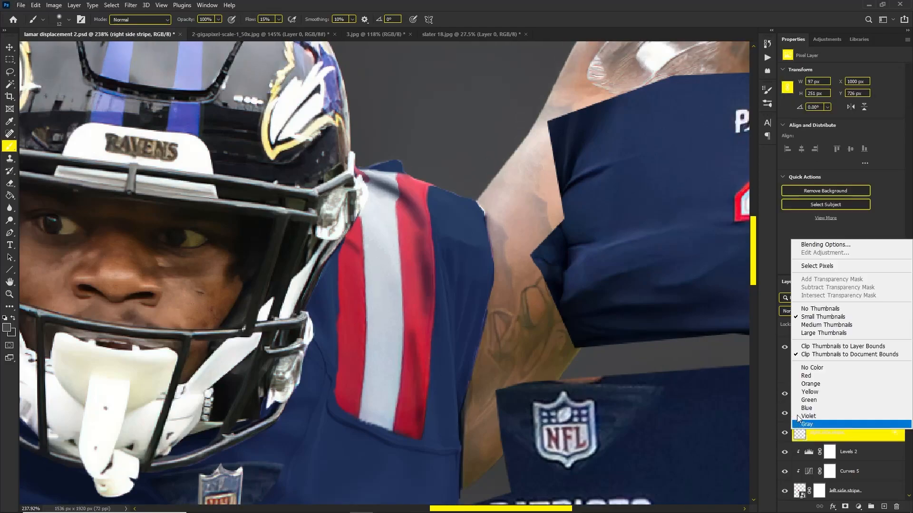
click(851, 241)
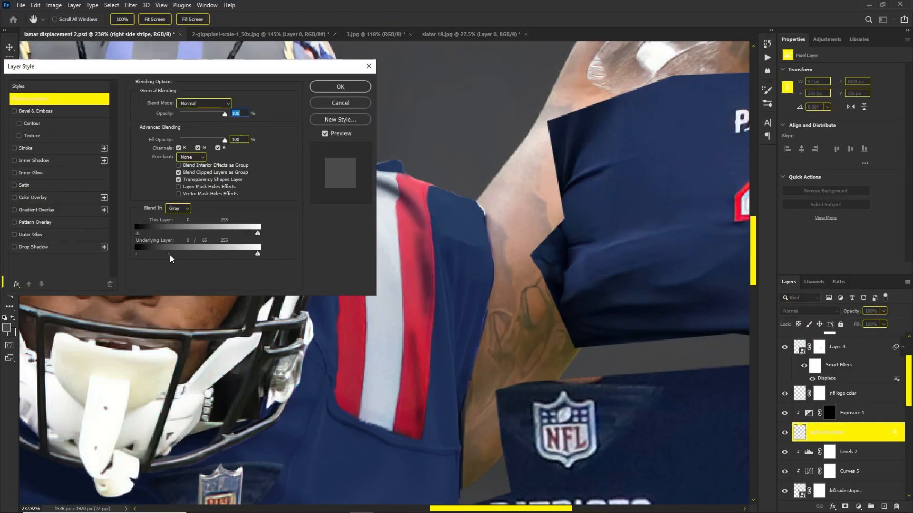
drag(173, 259, 147, 259)
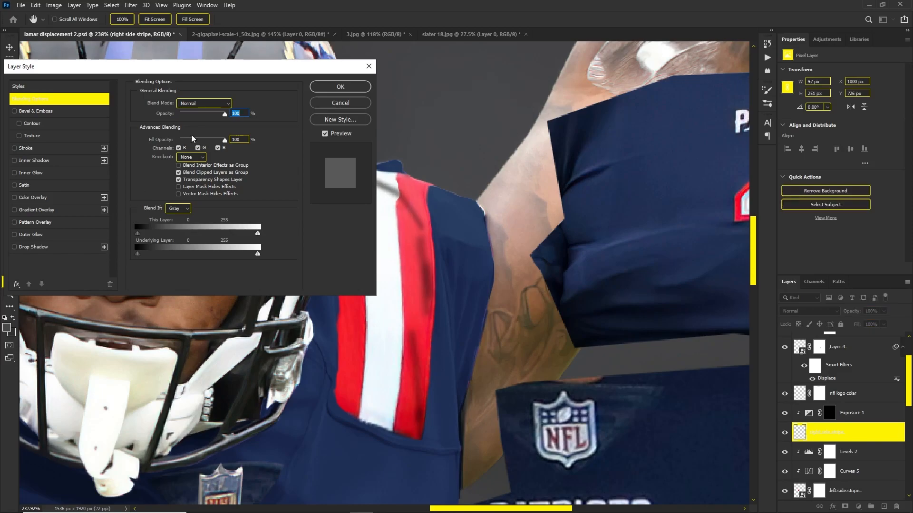
click(340, 87)
scroll(374, 179, down, 3)
scroll(373, 179, up, 5)
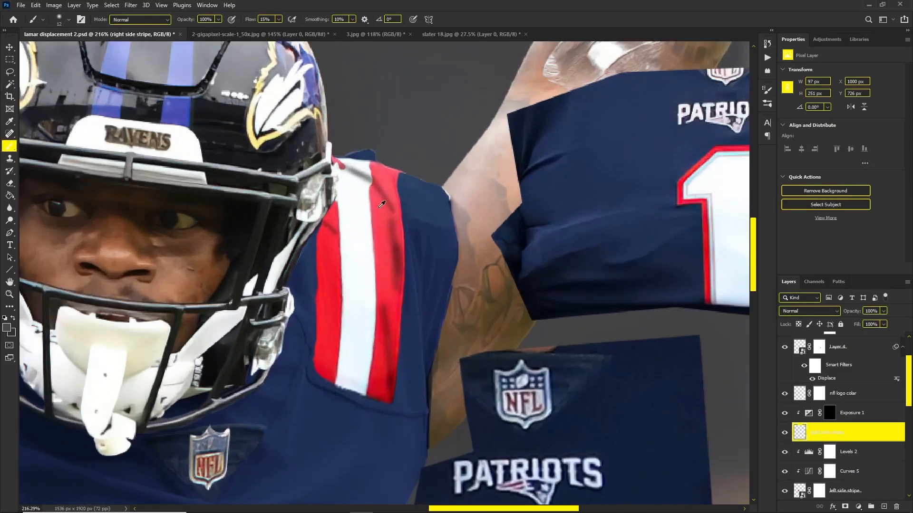
Step: Soften the painted fold shadows on the Exposure 1 mask with the Blur tool, using a smaller brush along the upper stripes
click(850, 416)
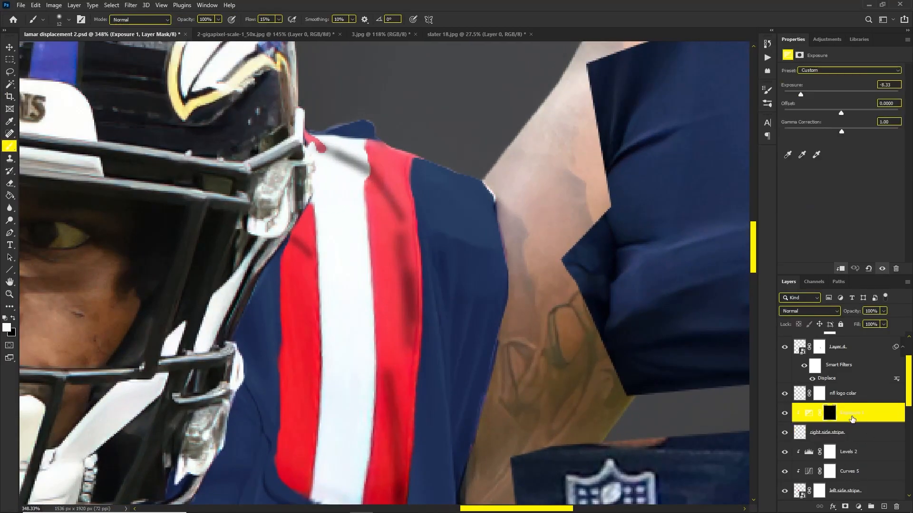
click(10, 208)
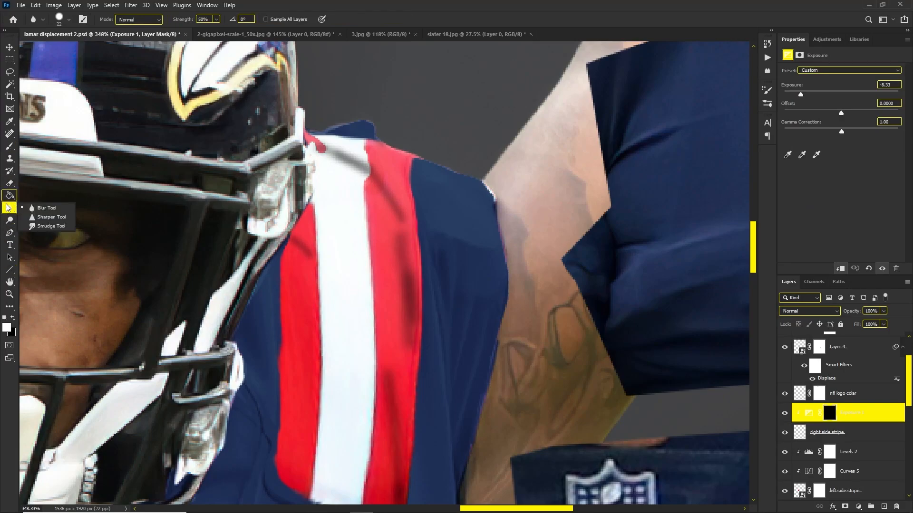
click(828, 418)
click(784, 414)
click(785, 414)
scroll(360, 208, up, 5)
key(bracketleft)
key(bracketleft)
key(bracketleft)
key(bracketleft)
key(bracketleft)
scroll(412, 209, down, 1)
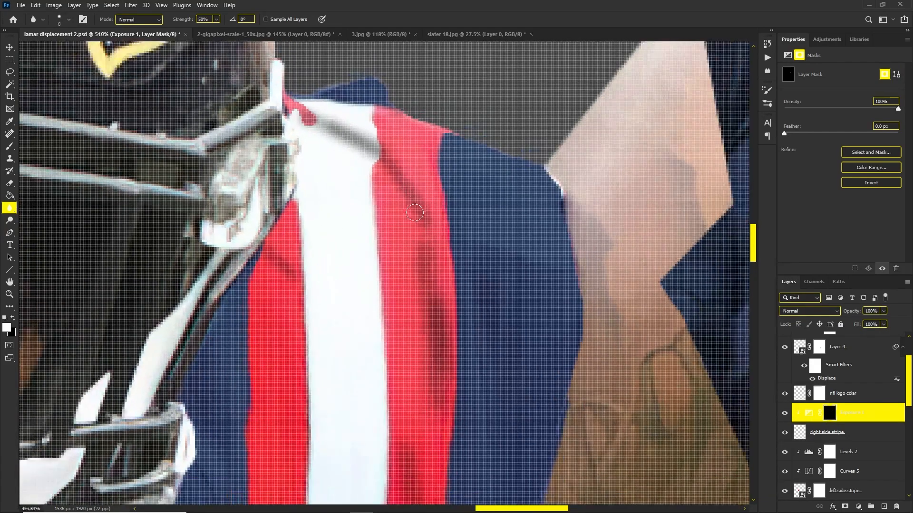
scroll(414, 211, down, 2)
mouse_move(396, 188)
mouse_down()
mouse_move(356, 163)
mouse_move(381, 180)
mouse_move(369, 178)
mouse_move(373, 170)
mouse_move(365, 189)
mouse_up()
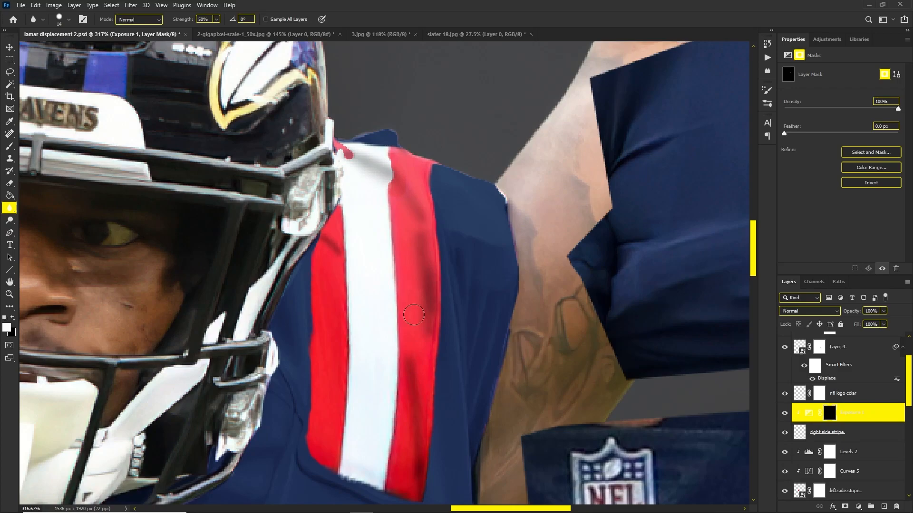
Step: Fade the shadows on the lower outer red stripe by painting black on the Exposure mask at 15% flow
click(10, 146)
key(x)
drag(389, 372, 398, 432)
alt+right_click(398, 431)
drag(413, 484, 408, 469)
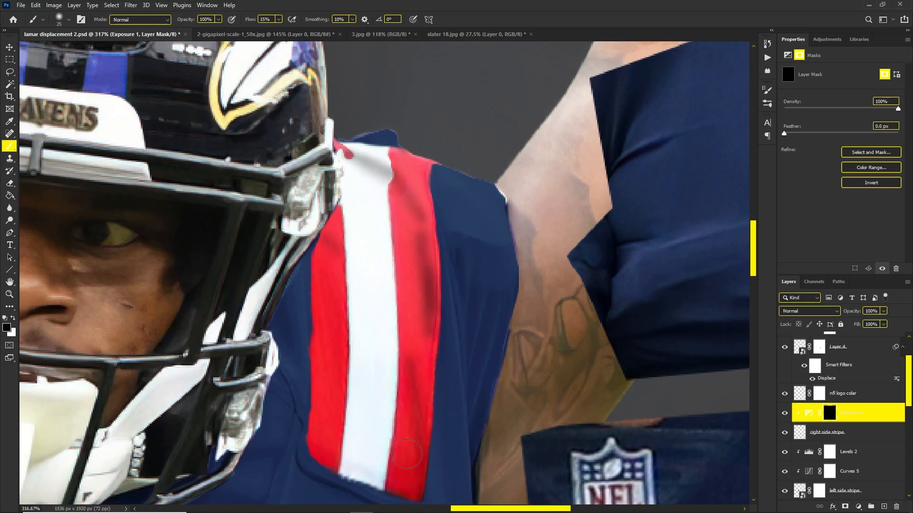
Step: Fade the fold shadows along the middle and top of the right shoulder's stripes by painting the Exposure 1 mask at 15% flow
drag(406, 255, 426, 297)
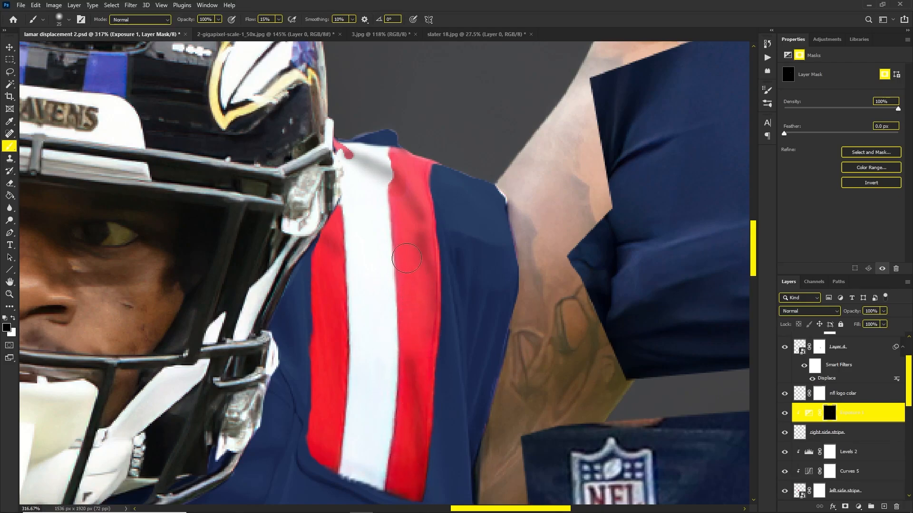
scroll(376, 241, down, 15)
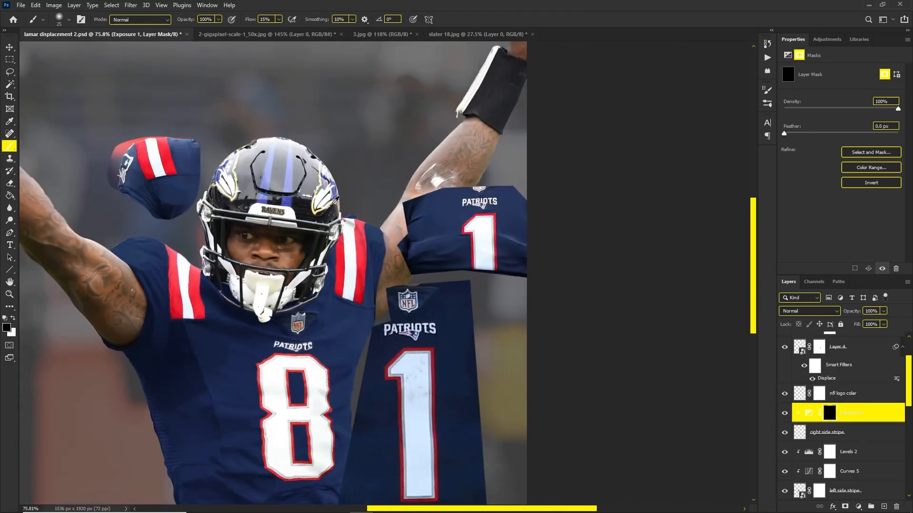
scroll(350, 253, up, 7)
scroll(352, 249, up, 5)
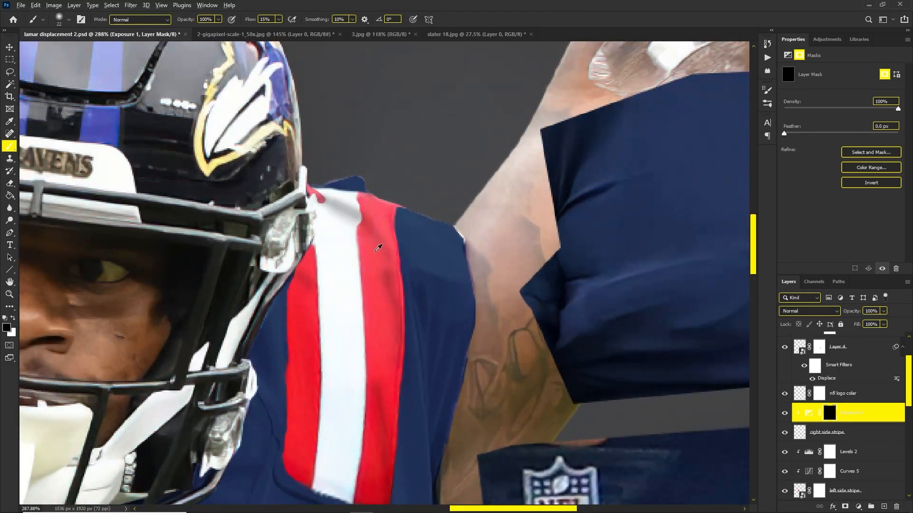
mouse_move(363, 233)
mouse_down()
mouse_move(341, 219)
mouse_move(323, 228)
mouse_up()
scroll(323, 228, down, 8)
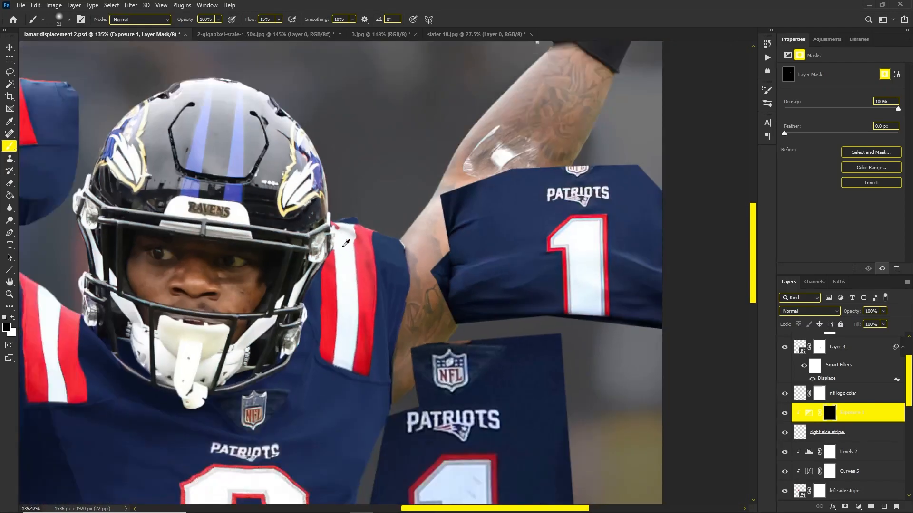
scroll(338, 239, up, 5)
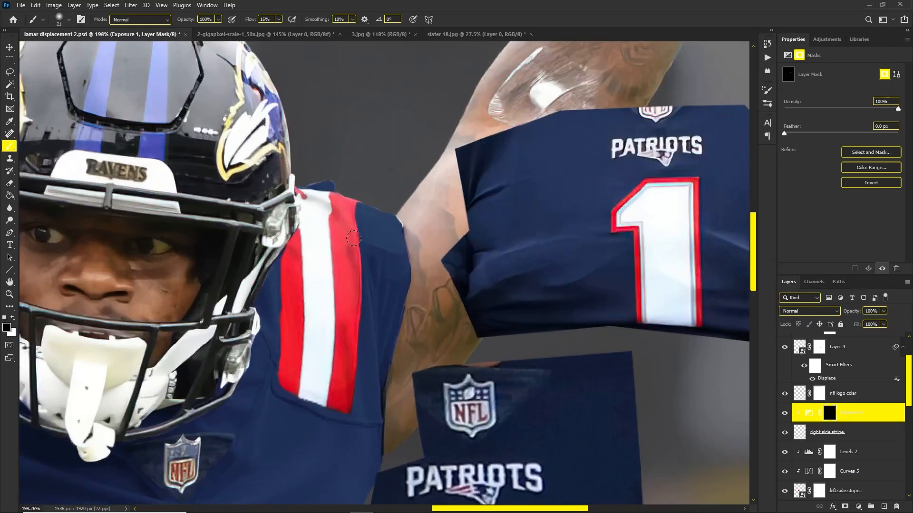
Step: Lower the Exposure 1 layer's fill to 67% to soften all the painted stripe shadows
drag(882, 324, 874, 337)
scroll(561, 330, down, 4)
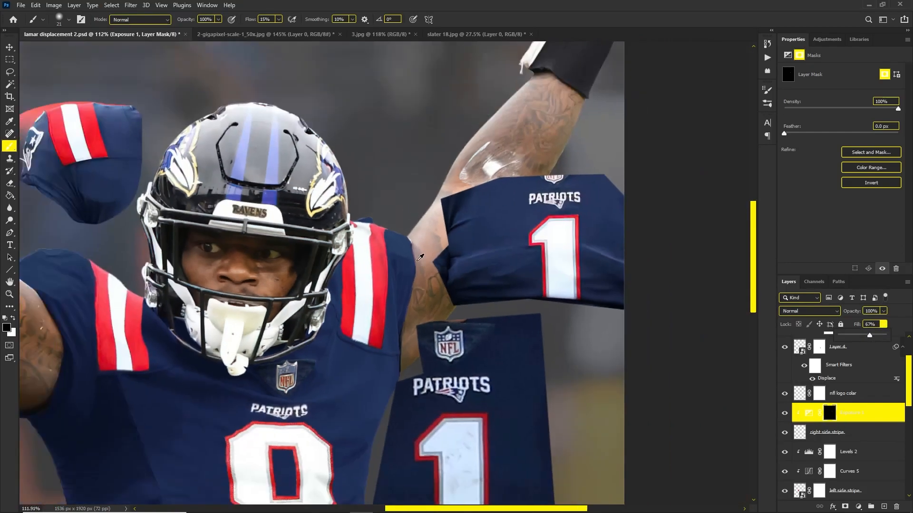
scroll(561, 330, up, 3)
Step: Split the right side stripe layer's underlying-layer Blend If shadow slider to 0 / 38 and apply the layer style
right_click(805, 434)
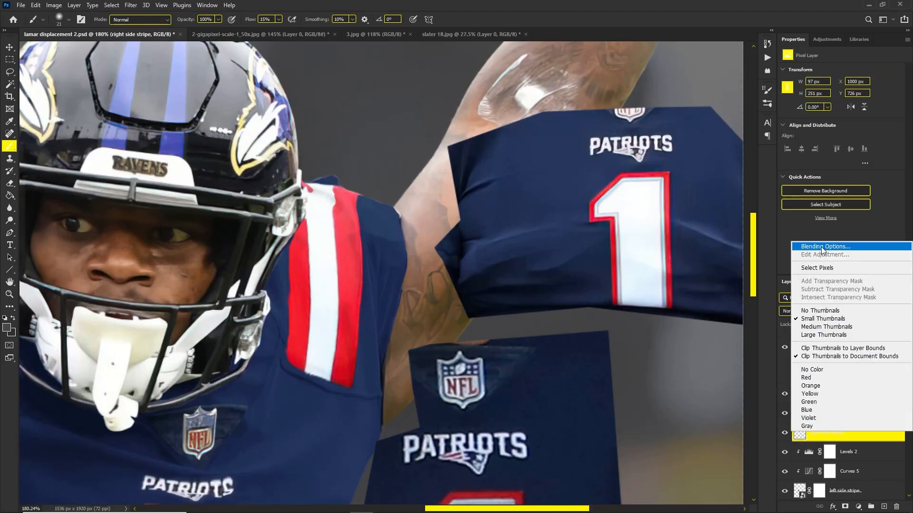
click(803, 246)
drag(219, 67, 681, 102)
drag(598, 289, 617, 285)
mouse_move(614, 282)
mouse_down()
mouse_move(646, 290)
mouse_move(614, 287)
mouse_up()
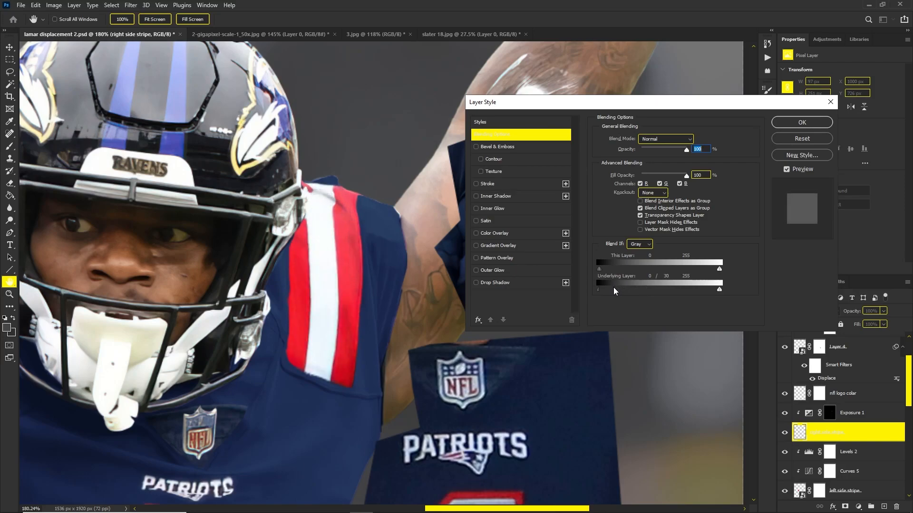
mouse_move(614, 290)
mouse_down()
mouse_move(595, 291)
mouse_move(617, 289)
mouse_up()
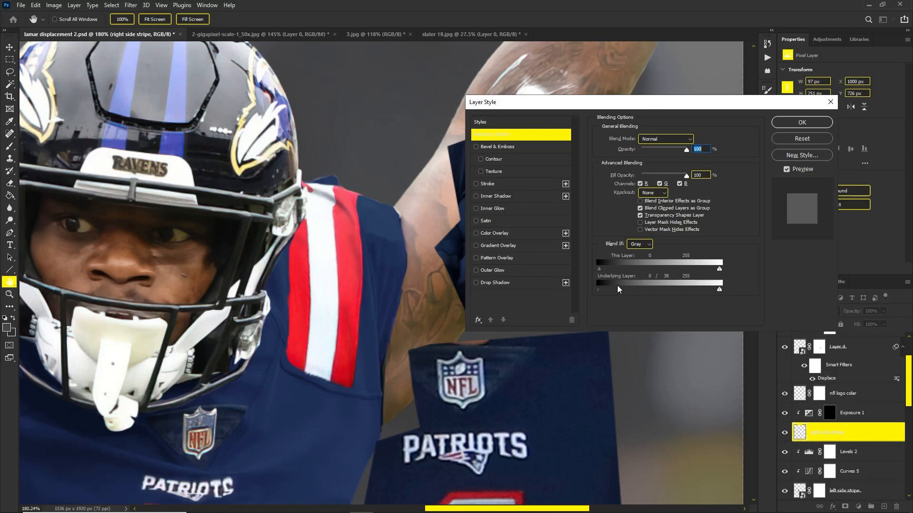
key(Return)
Step: Split the left side stripe layer's underlying-layer Blend If shadow slider to 0 / 34 and apply the layer style
scroll(357, 202, down, 5)
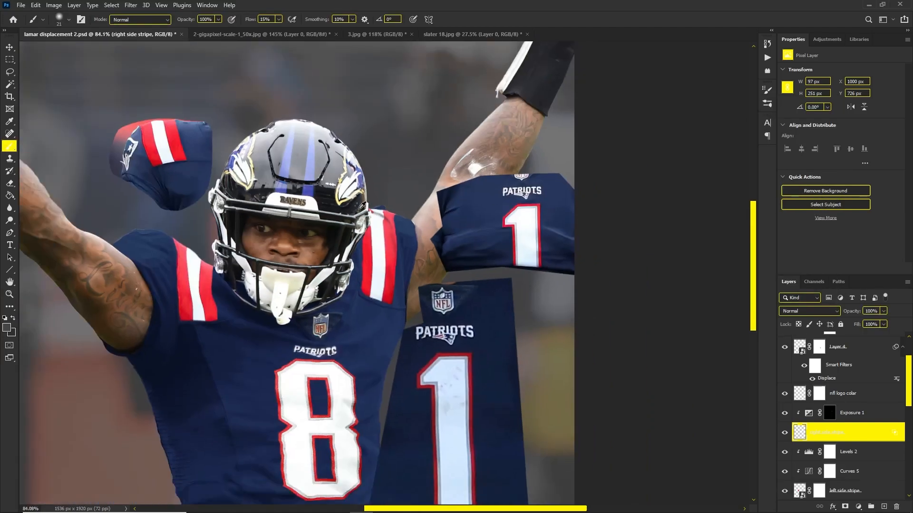
scroll(357, 201, down, 2)
scroll(286, 211, up, 5)
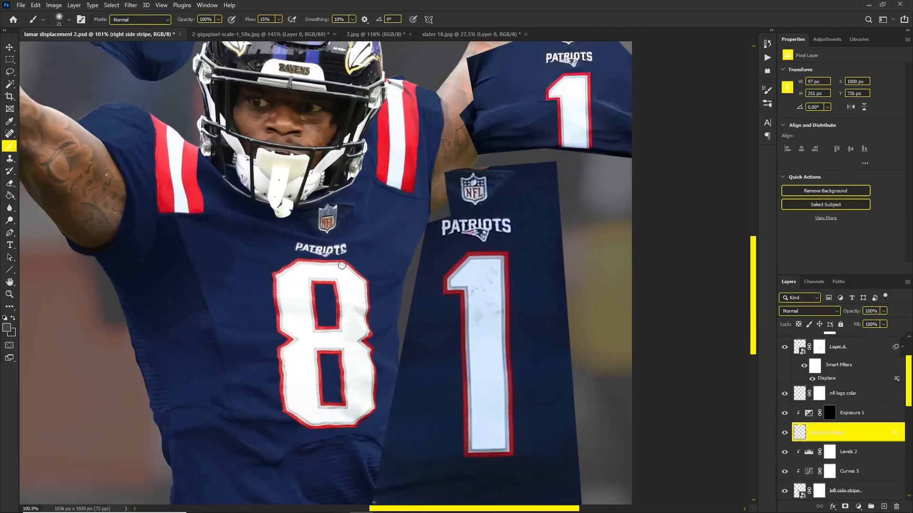
key(v)
ctrl+click(273, 207)
drag(273, 208, 161, 216)
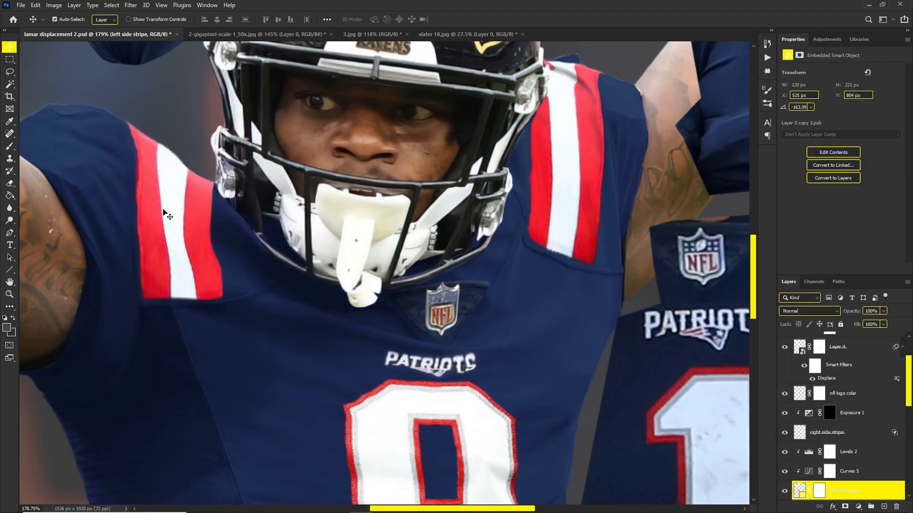
right_click(799, 488)
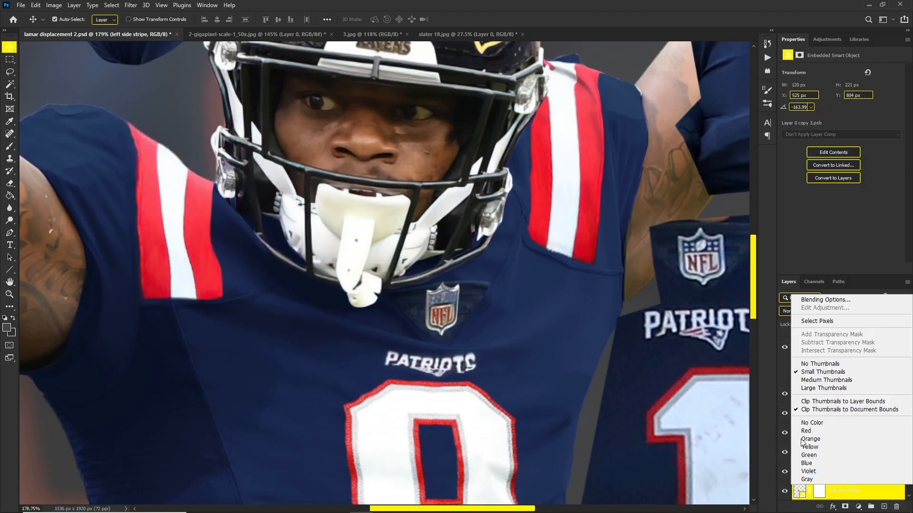
click(819, 300)
drag(599, 290, 616, 297)
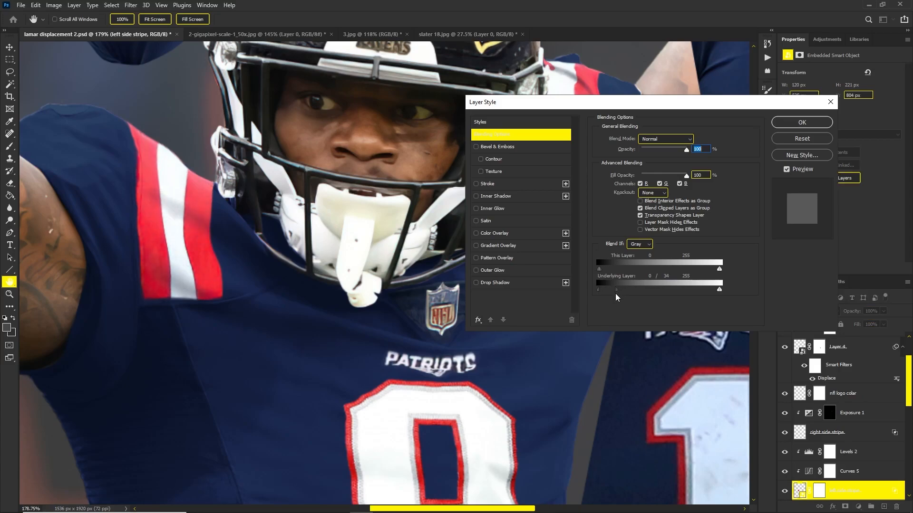
click(797, 122)
Step: Examine the blended shoulder stripes and compare the Ravens helmet with the Patriots helmet in 2-gigapixel-scale-1_50x.jpg
scroll(235, 219, down, 10)
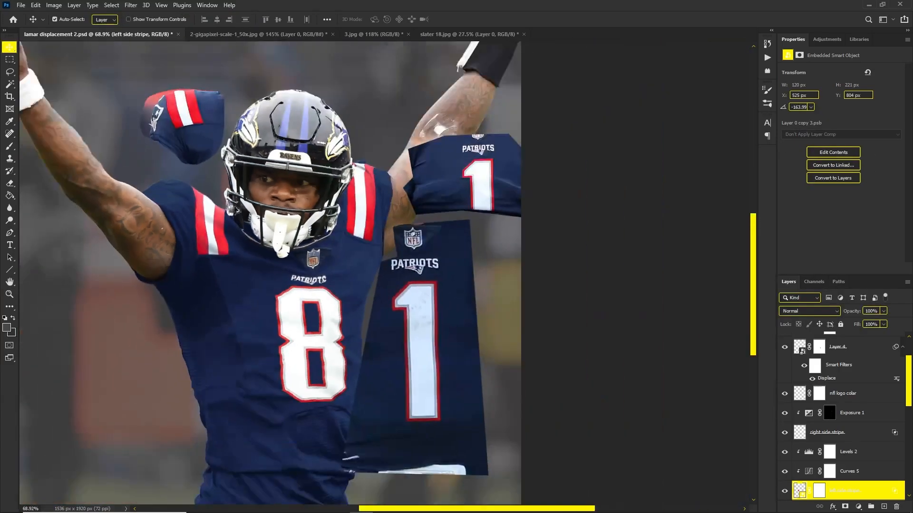
scroll(266, 257, up, 3)
scroll(264, 256, down, 3)
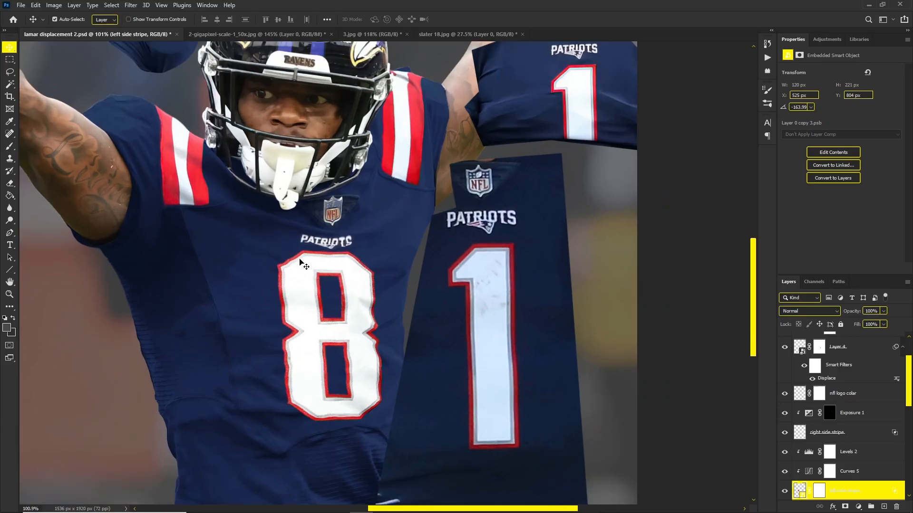
scroll(294, 179, down, 4)
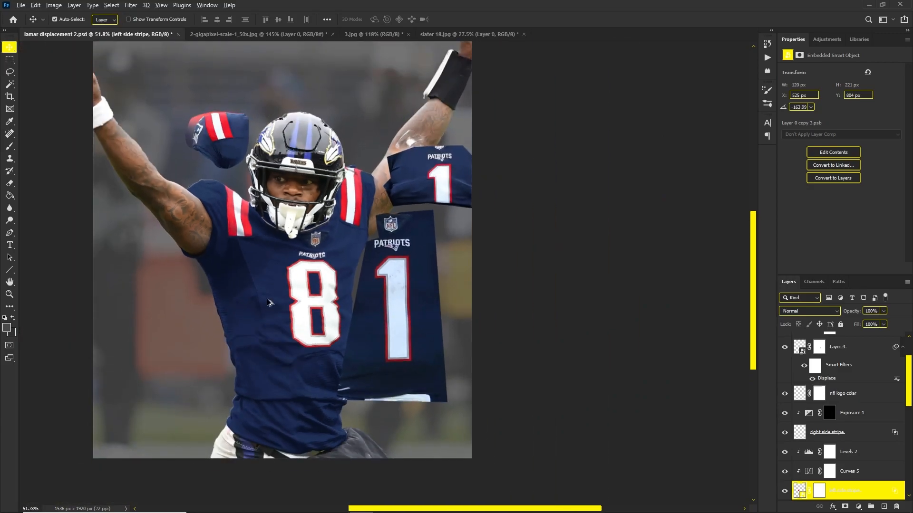
click(235, 31)
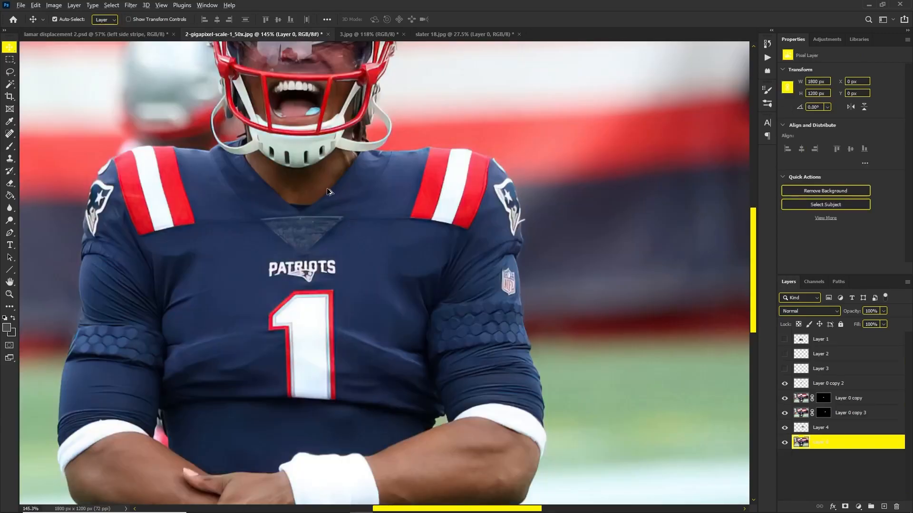
scroll(371, 263, down, 2)
scroll(271, 130, down, 4)
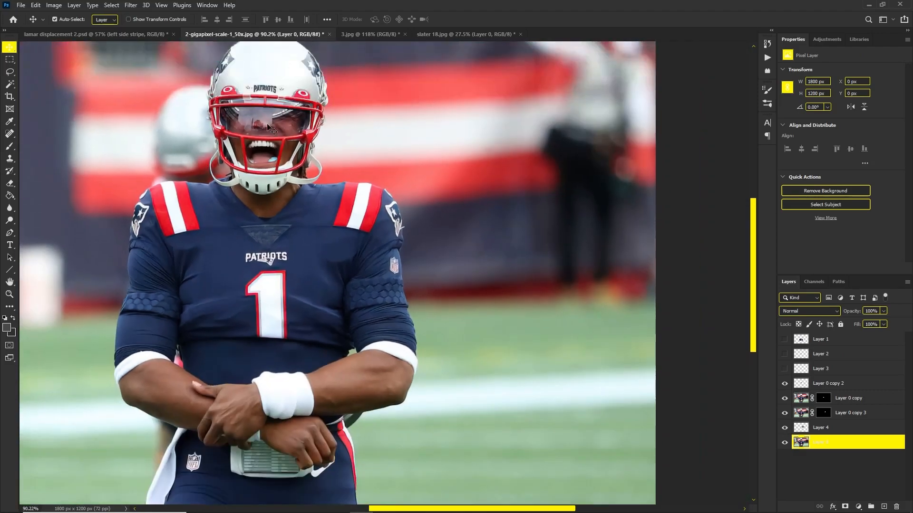
click(72, 32)
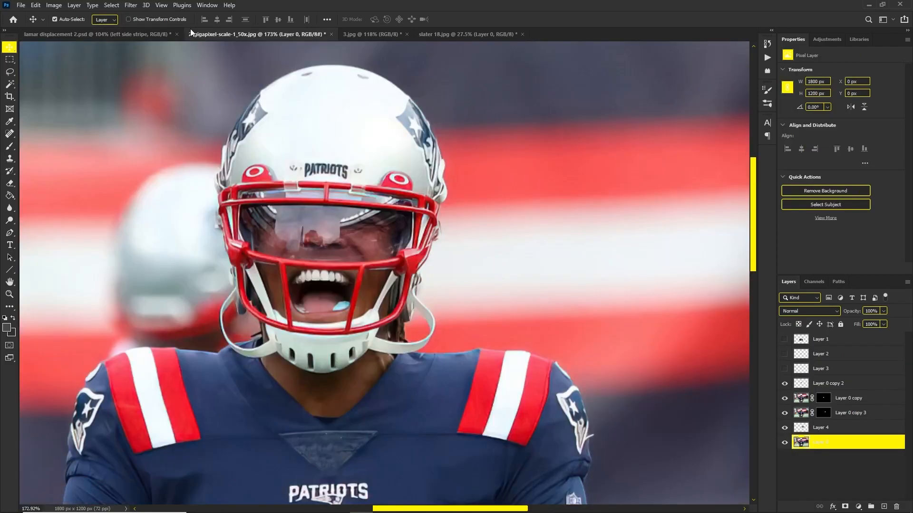
click(129, 35)
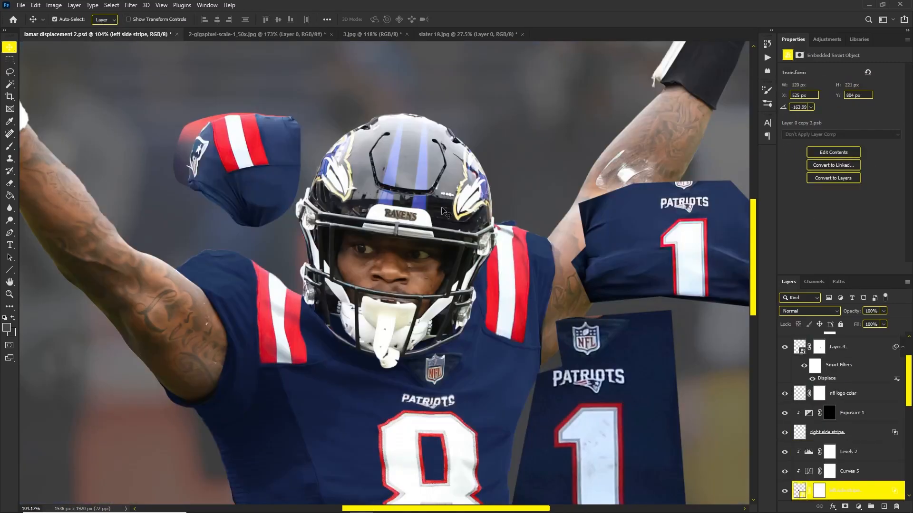
click(214, 34)
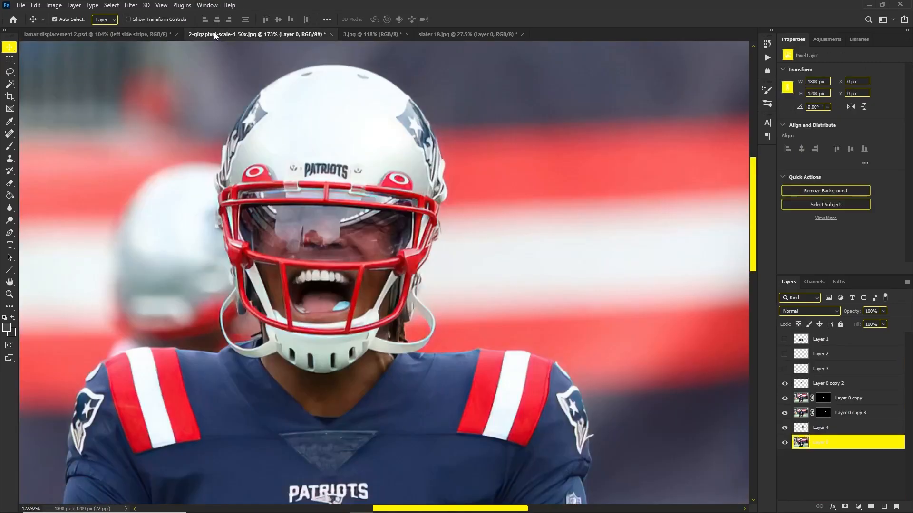
click(77, 36)
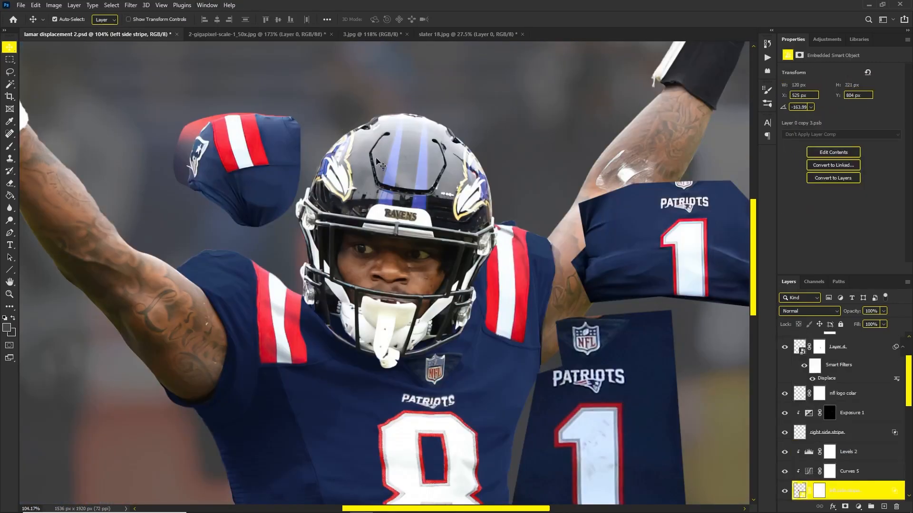
click(235, 35)
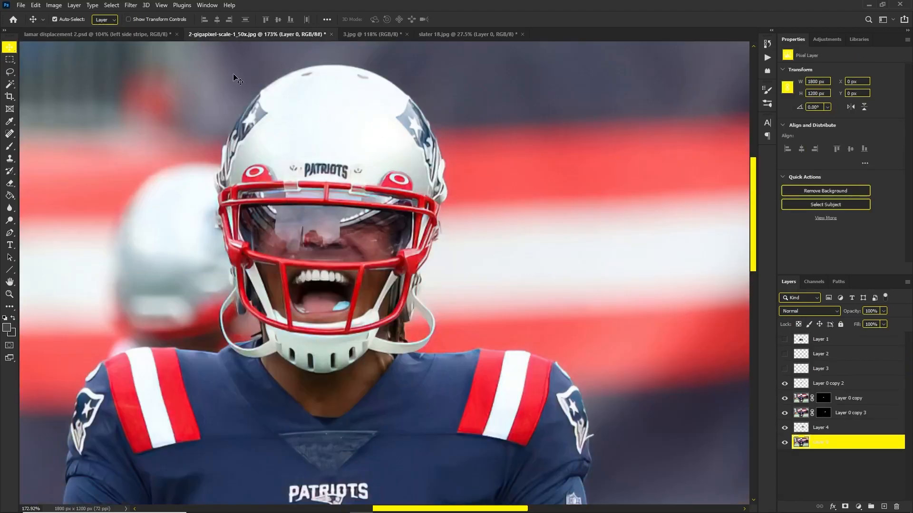
scroll(315, 156, up, 2)
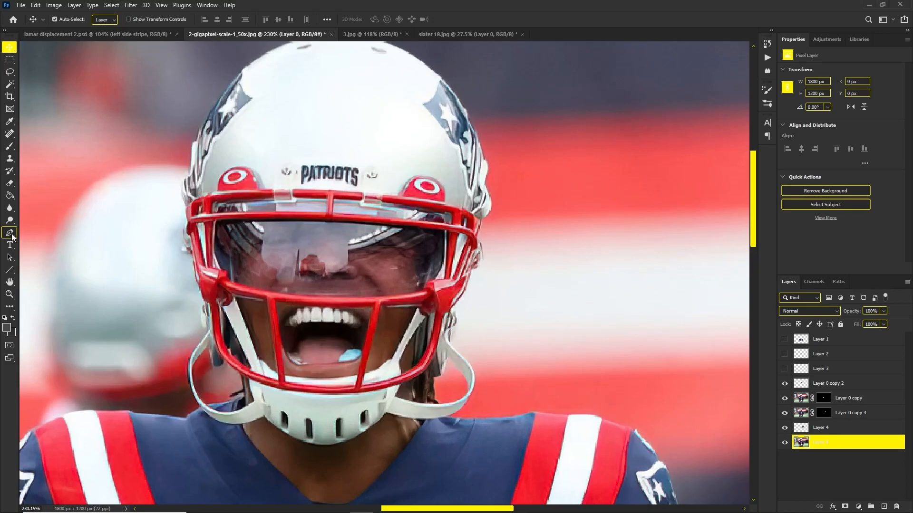
Step: Trace the visor opening inside the Patriots helmet's facemask with the Pen tool in 2-gigapixel-scale-1_50x.jpg, redoing the curve along its upper edge
click(10, 233)
scroll(204, 255, up, 2)
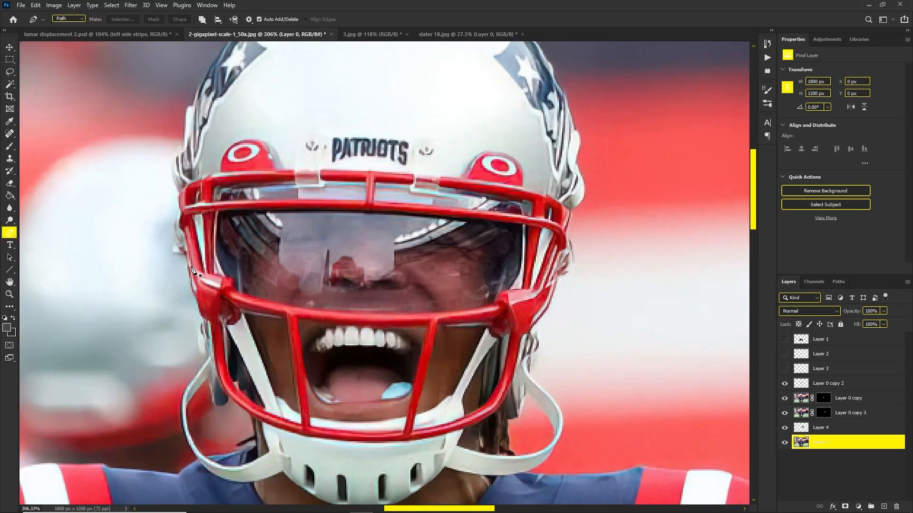
click(65, 35)
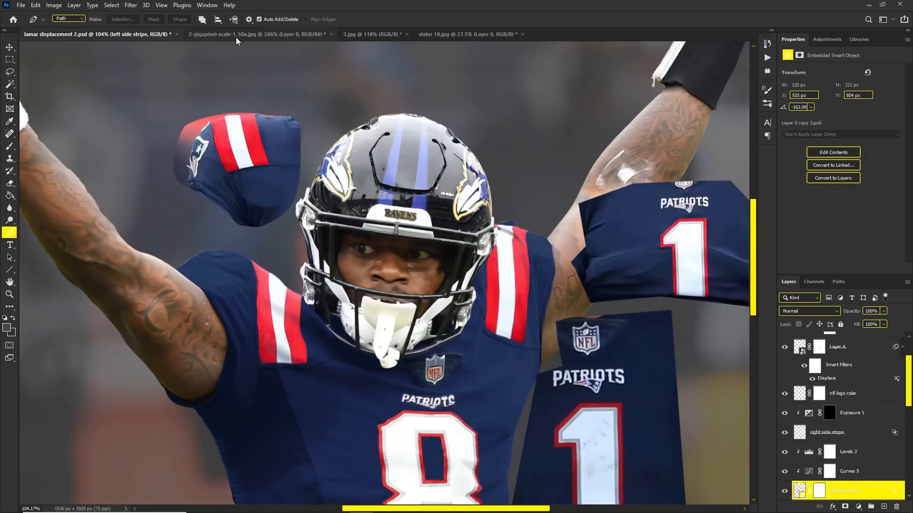
click(236, 37)
scroll(365, 236, down, 2)
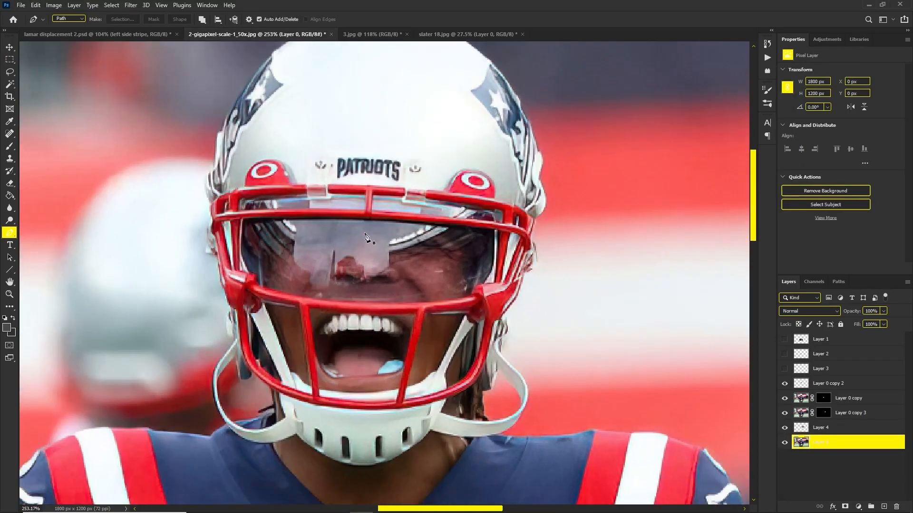
click(133, 37)
scroll(428, 246, up, 2)
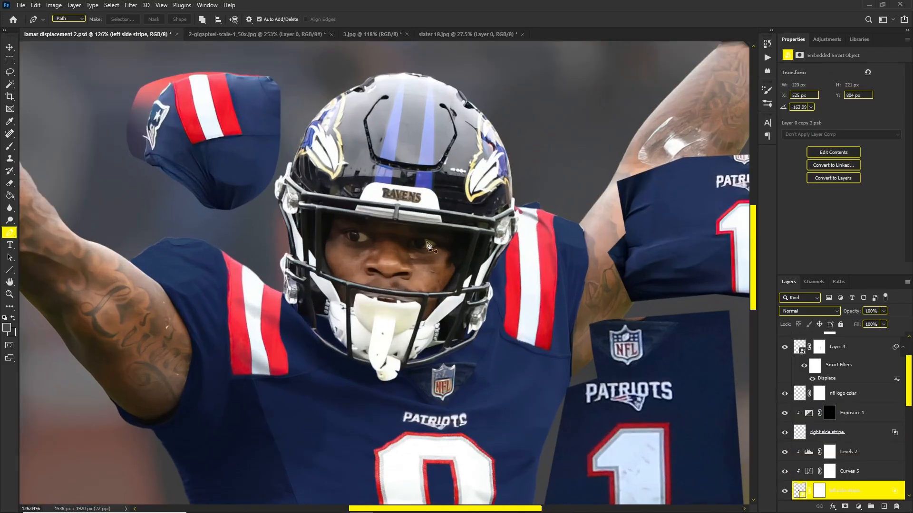
click(213, 35)
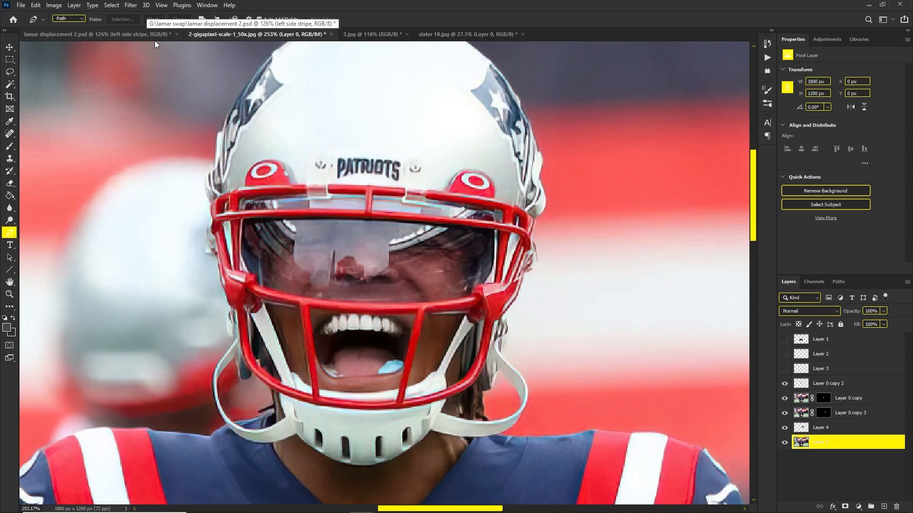
scroll(233, 207, up, 1)
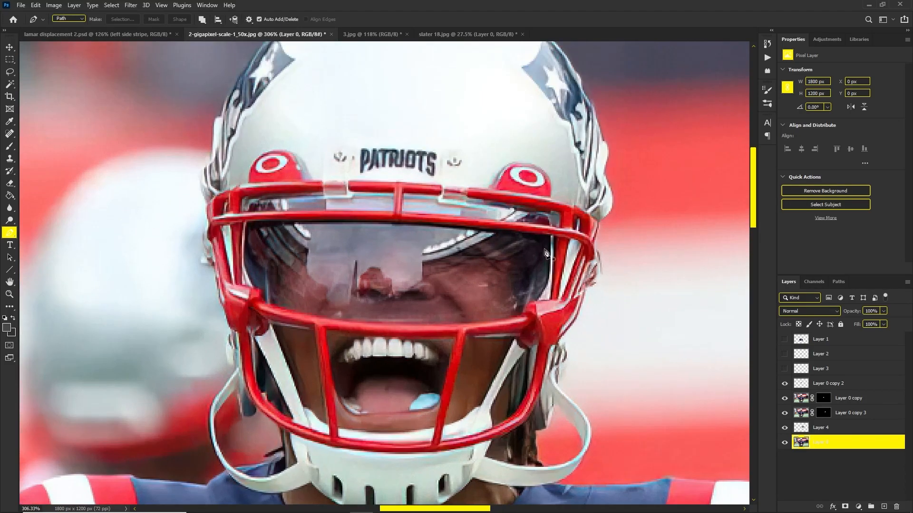
click(540, 299)
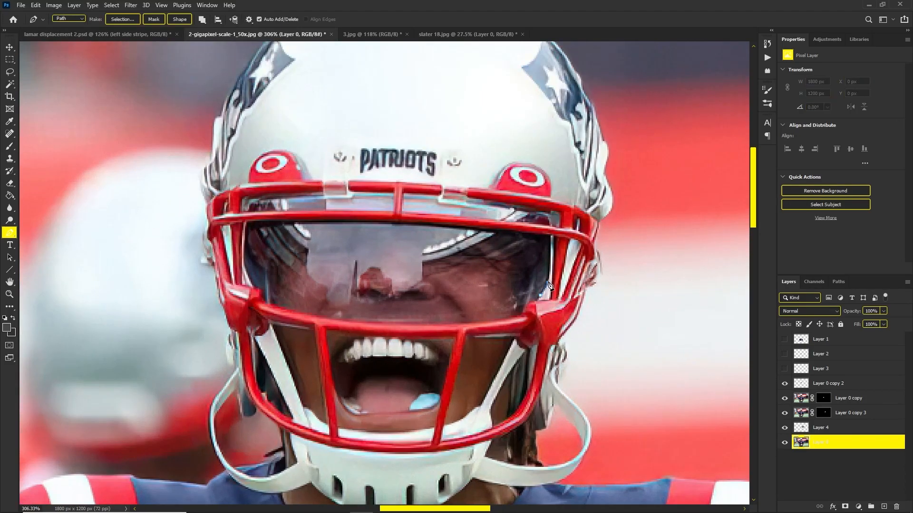
drag(550, 246, 525, 233)
click(552, 235)
drag(432, 227, 423, 226)
key(ctrl+z)
drag(486, 230, 464, 228)
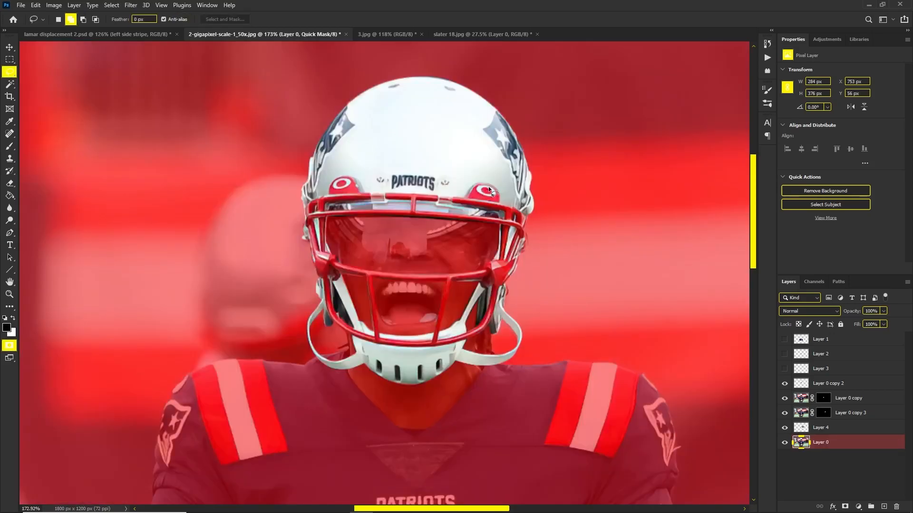
Step: Check the helmet selection, leave Quick Mask, and refine its edge along the lower-left facemask bar with the Lasso tool
scroll(347, 366, up, 3)
key(q)
scroll(349, 304, up, 4)
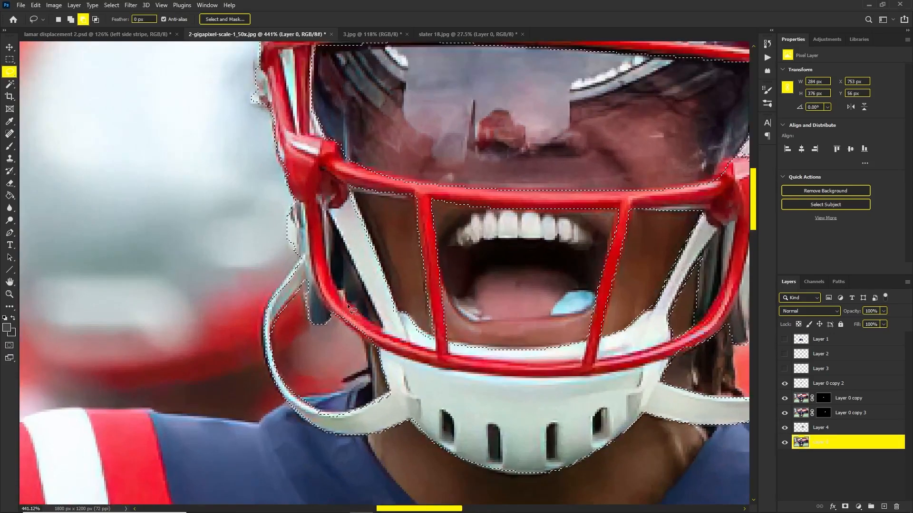
mouse_move(349, 305)
mouse_down()
mouse_move(330, 283)
mouse_move(328, 216)
mouse_move(387, 333)
mouse_move(362, 326)
mouse_move(339, 298)
mouse_move(382, 337)
mouse_up()
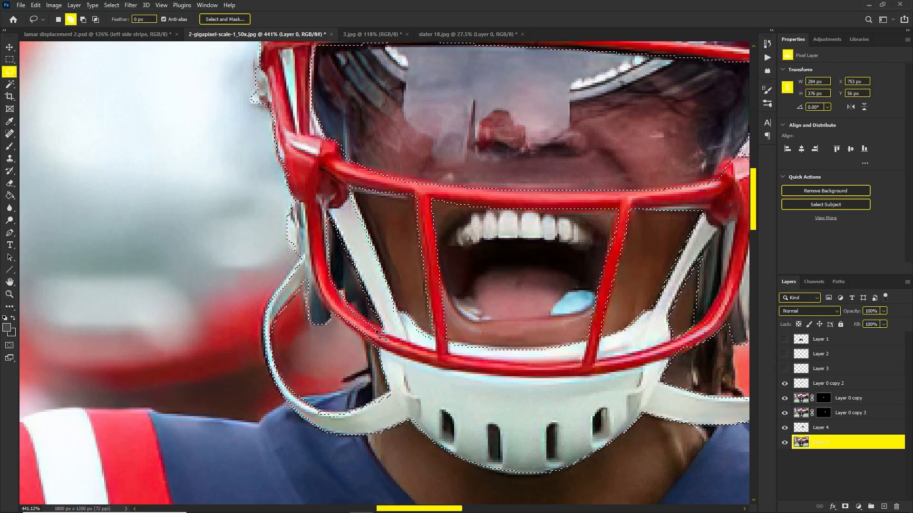
Step: Mask Layer 0 with the Patriots helmet selection and duplicate the masked layer
click(845, 507)
scroll(510, 329, down, 9)
scroll(509, 329, down, 3)
click(784, 443)
click(784, 443)
click(843, 443)
key(ctrl+j)
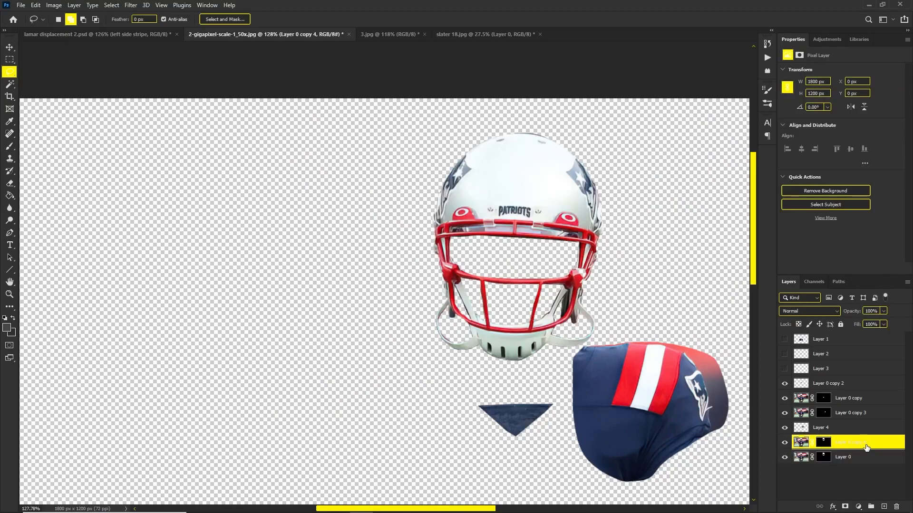
Step: Switch to lamar displacement 2.psd and select the Patriots helmet smart object layer at the head of the layer stack
click(98, 34)
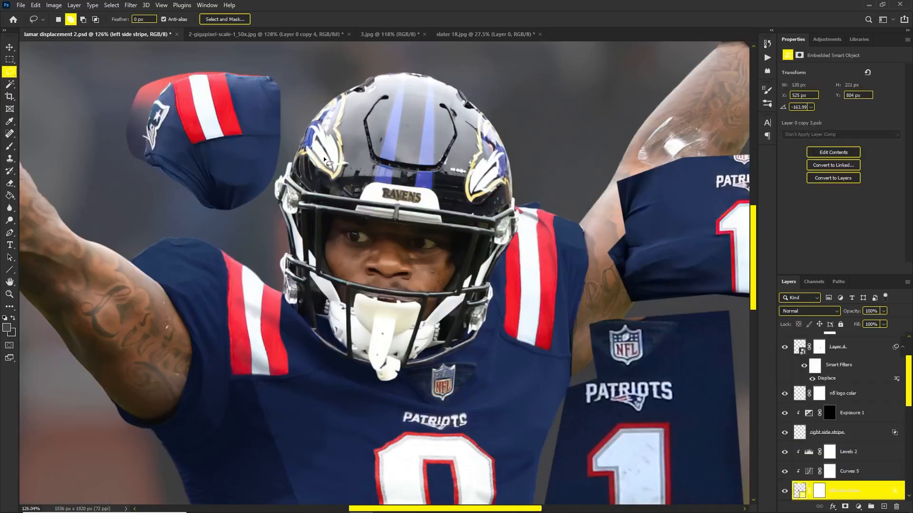
scroll(893, 384, up, 3)
click(841, 342)
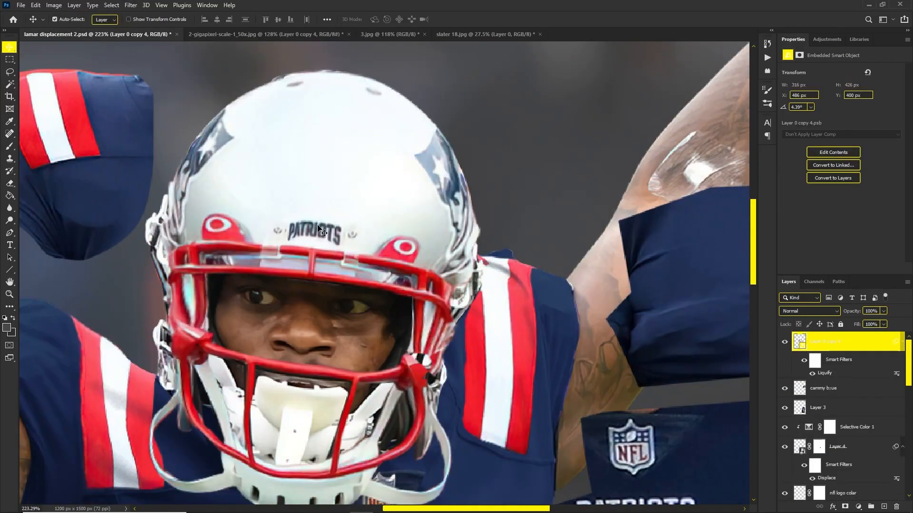
Step: Shift the Patriots helmet aside several times to compare it with the Ravens helmet underneath, undoing each move
scroll(318, 230, down, 2)
drag(379, 198, 549, 211)
key(ctrl+z)
scroll(322, 235, up, 5)
drag(319, 233, 572, 212)
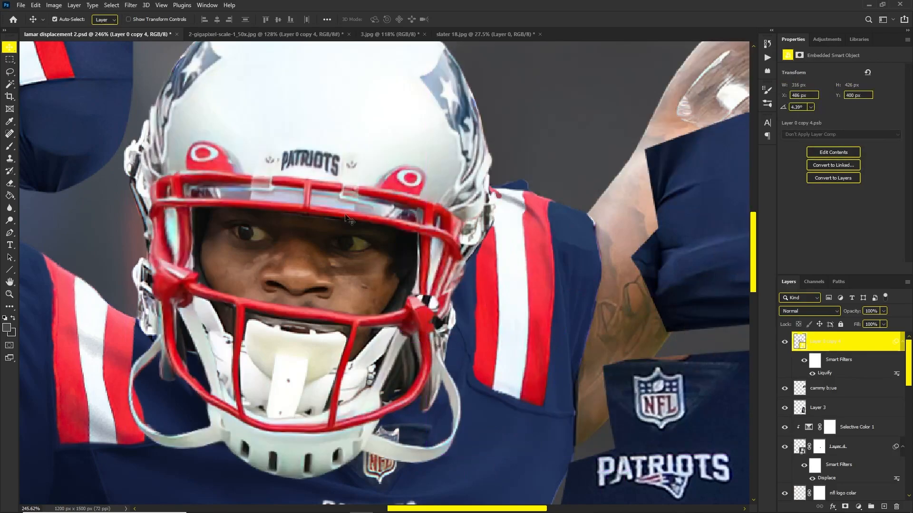
drag(288, 198, 453, 180)
key(ctrl+z)
drag(343, 206, 534, 127)
key(ctrl+z)
drag(310, 171, 459, 150)
key(ctrl+z)
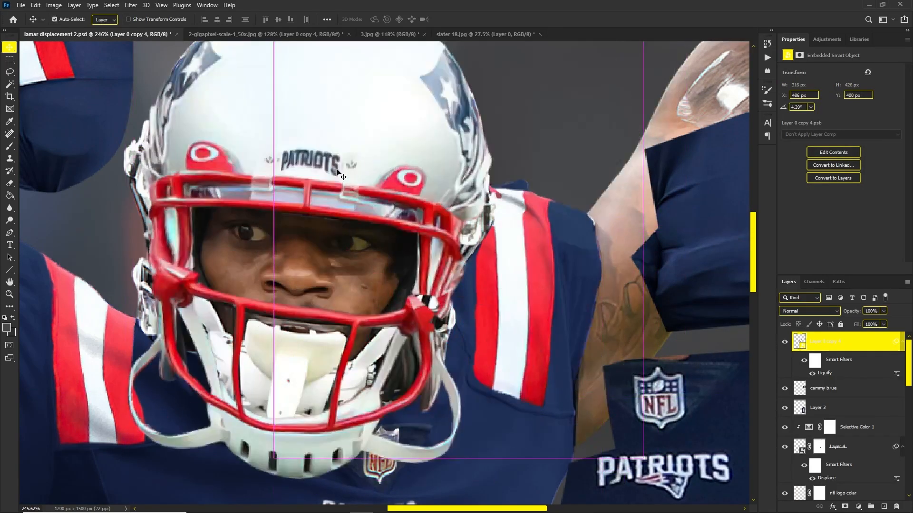
drag(278, 285, 285, 253)
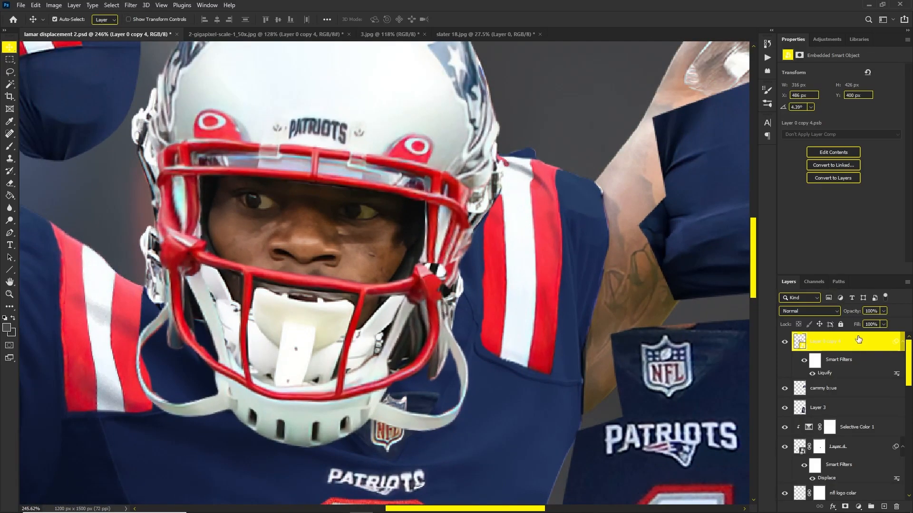
Step: Outline the Patriots facemask area below the brow bar with the Polygonal Lasso, closing the selection around the chin cup and straps
drag(9, 72, 43, 80)
click(122, 176)
click(178, 174)
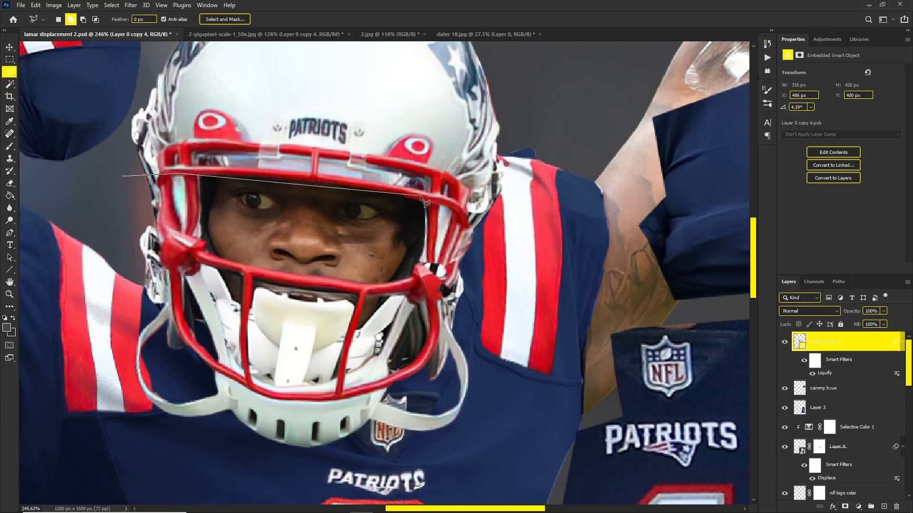
click(484, 210)
click(546, 271)
click(476, 446)
click(225, 445)
click(42, 364)
click(33, 190)
click(45, 179)
click(122, 176)
Step: Add a layer mask from the selection to the helmet layer and invert it to hide the Patriots facemask
click(845, 507)
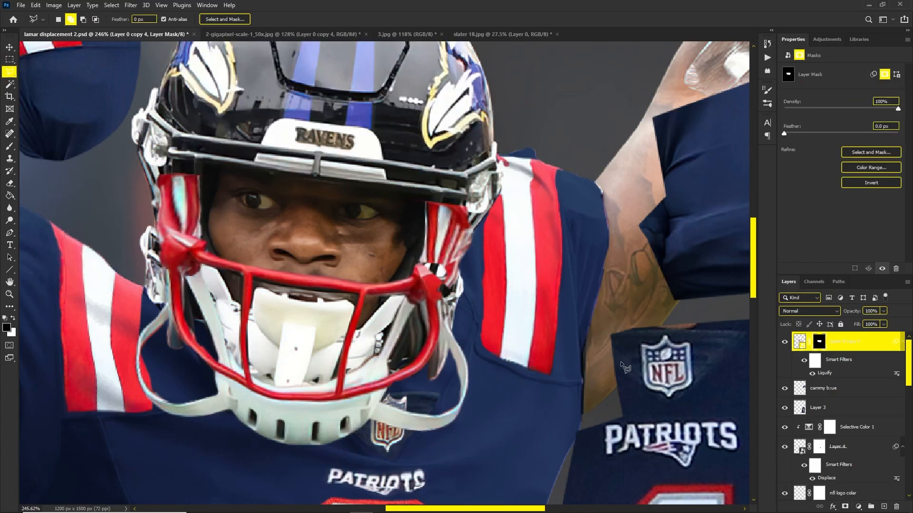
scroll(305, 190, down, 2)
key(ctrl+i)
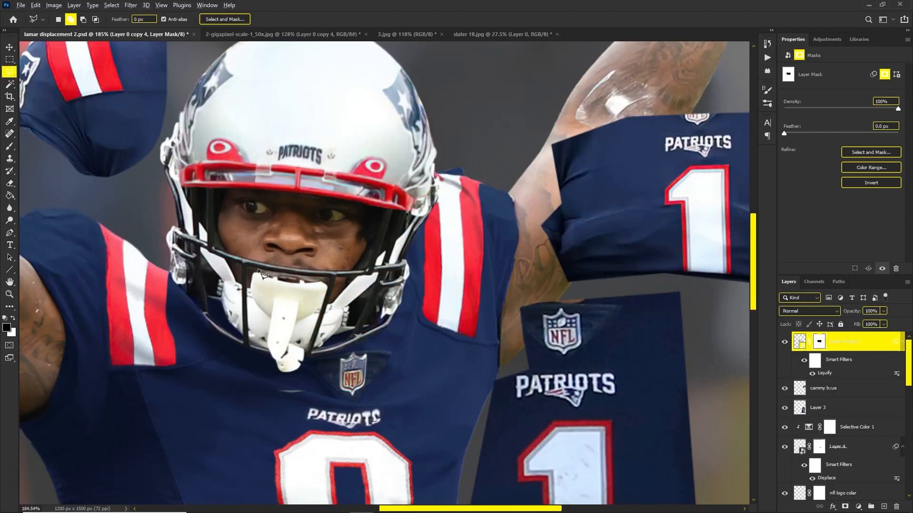
Step: Examine how the Patriots helmet shell meets the original black facemask, and select the lamar mask layer
scroll(259, 272, down, 3)
scroll(269, 212, up, 1)
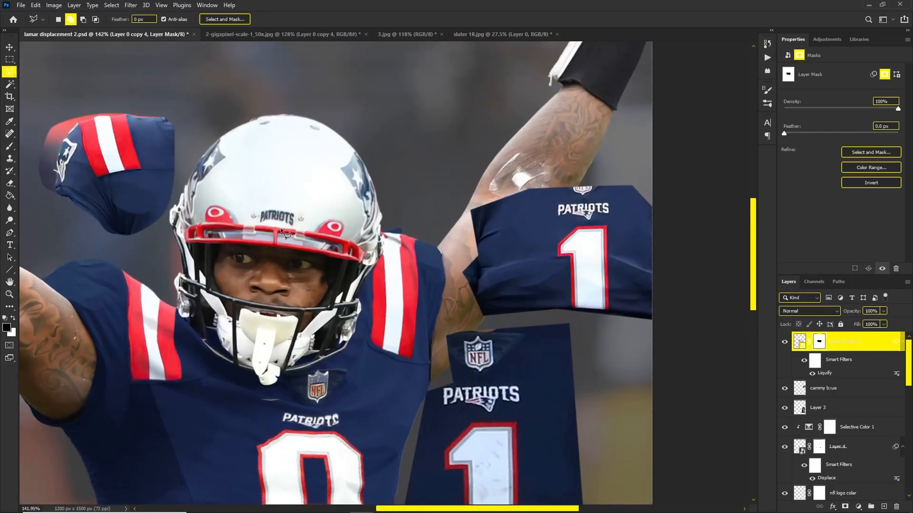
key(v)
scroll(300, 222, up, 2)
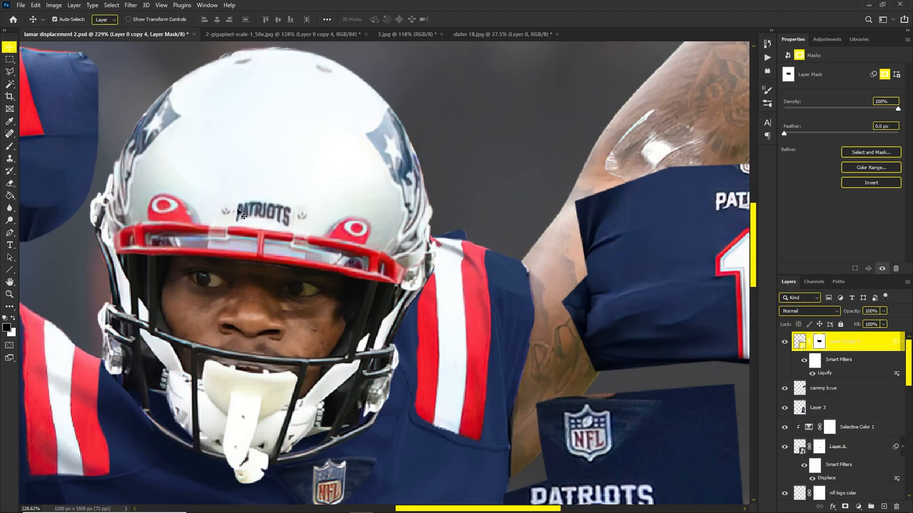
scroll(177, 241, up, 1)
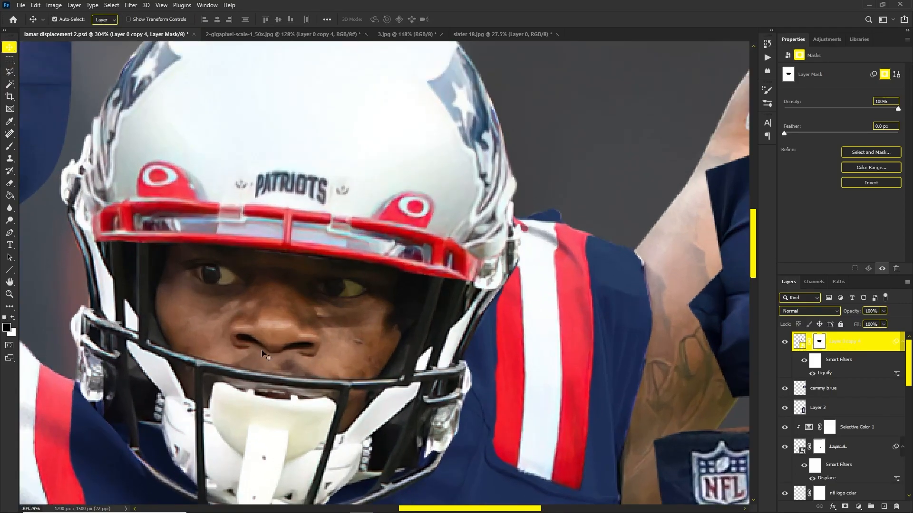
click(261, 349)
scroll(296, 345, down, 1)
scroll(295, 345, down, 1)
scroll(274, 332, up, 1)
scroll(309, 303, up, 1)
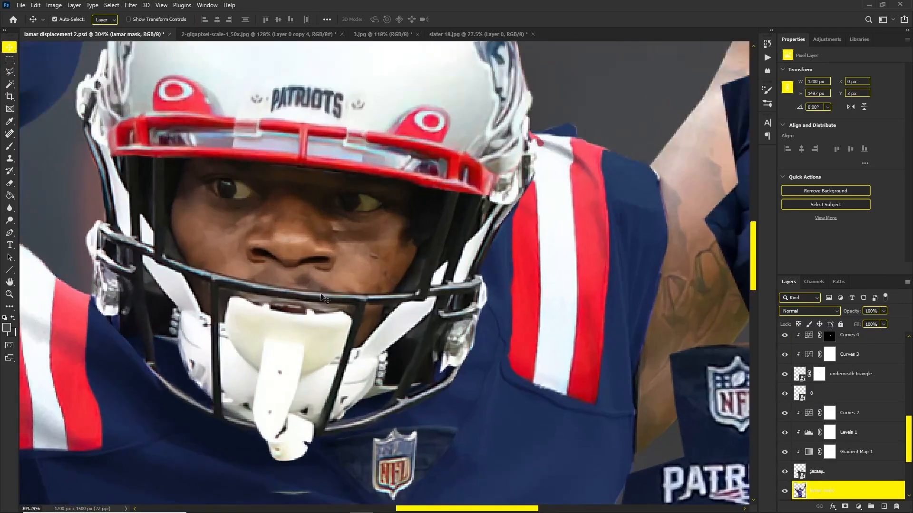
scroll(754, 408, down, 1)
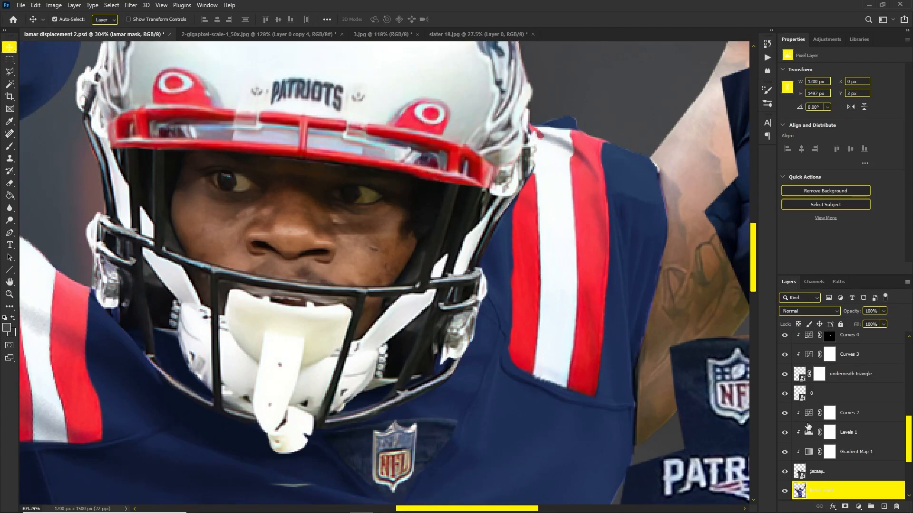
scroll(334, 271, down, 2)
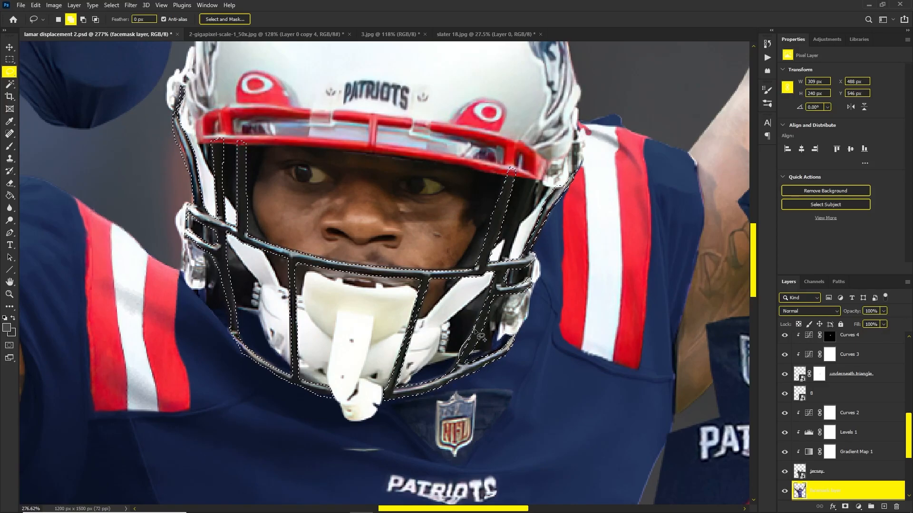
Step: Mask the facemask layer with the selection of the bars and clip a monochrome Channel Mixer adjustment to it
key(alt)
scroll(546, 352, down, 1)
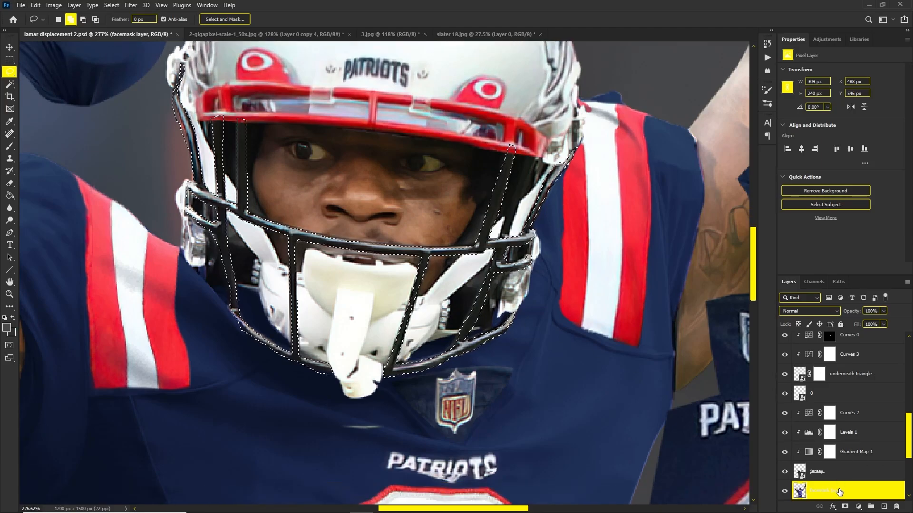
click(845, 507)
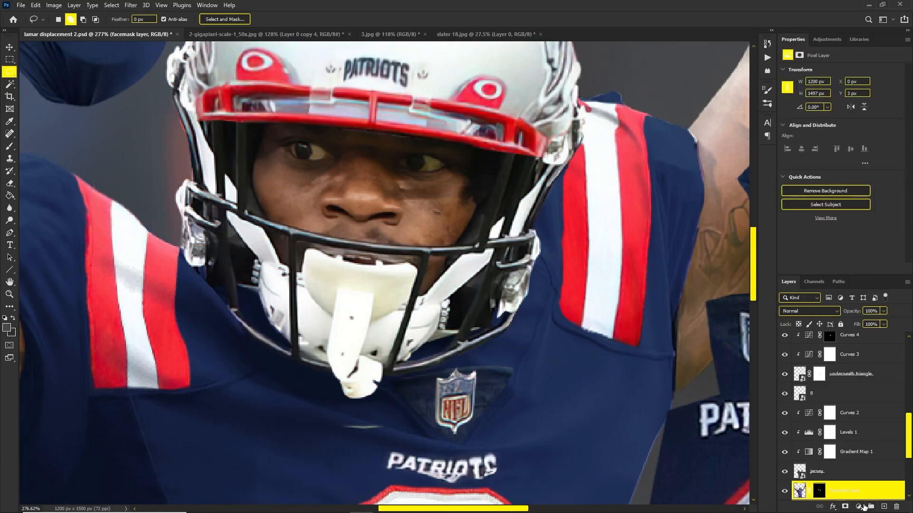
click(858, 506)
click(851, 452)
alt+click(853, 453)
click(783, 95)
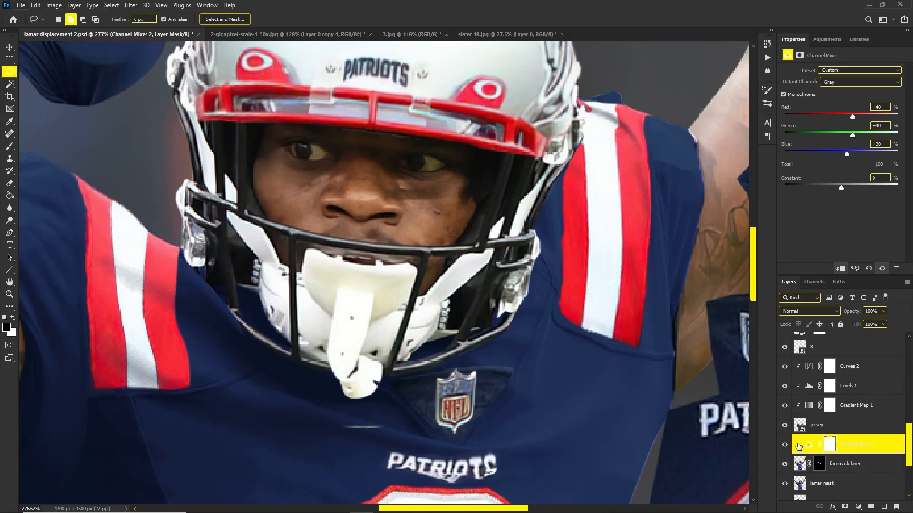
Step: Step back to the facemask selection to examine the traced bars, and restore the layer mask and clipped Channel Mixer
key(ctrl+z)
key(ctrl+z)
key(ctrl+z)
key(ctrl+z)
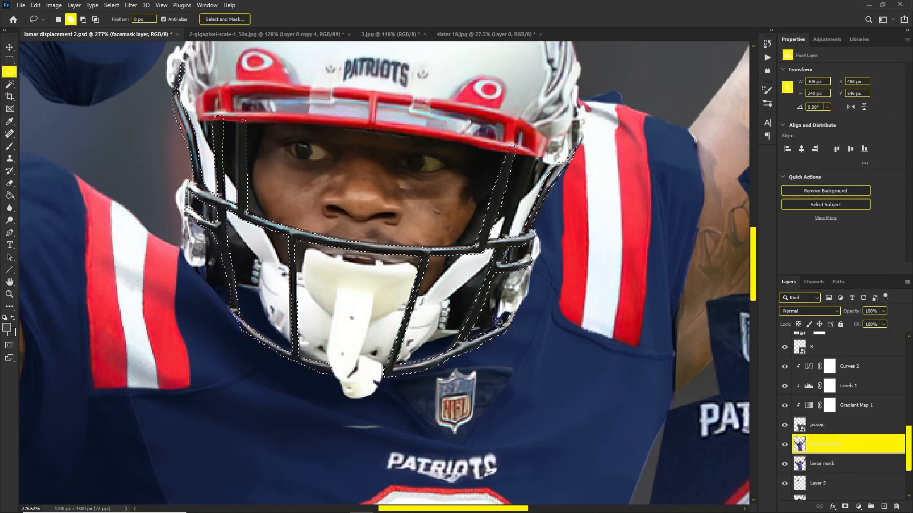
scroll(465, 321, down, 8)
scroll(391, 233, up, 7)
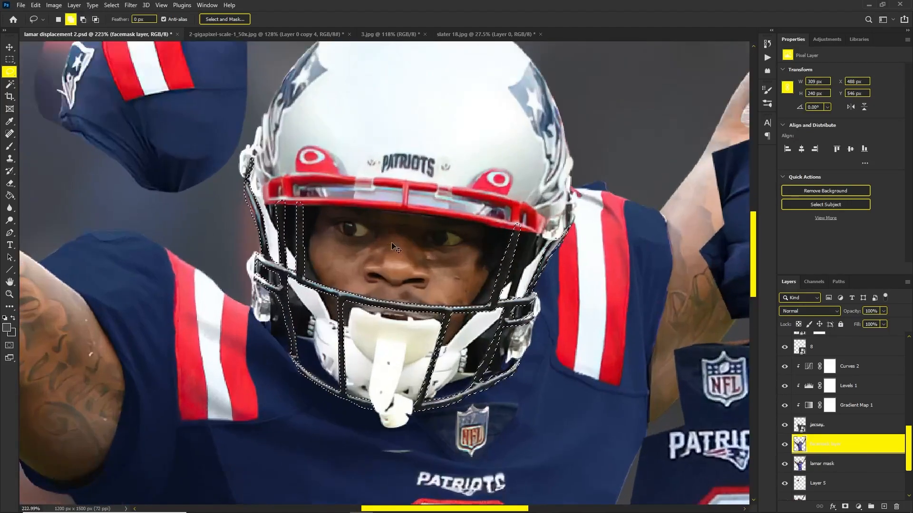
key(ctrl+shift+z)
key(ctrl+shift+z)
key(ctrl+shift+z)
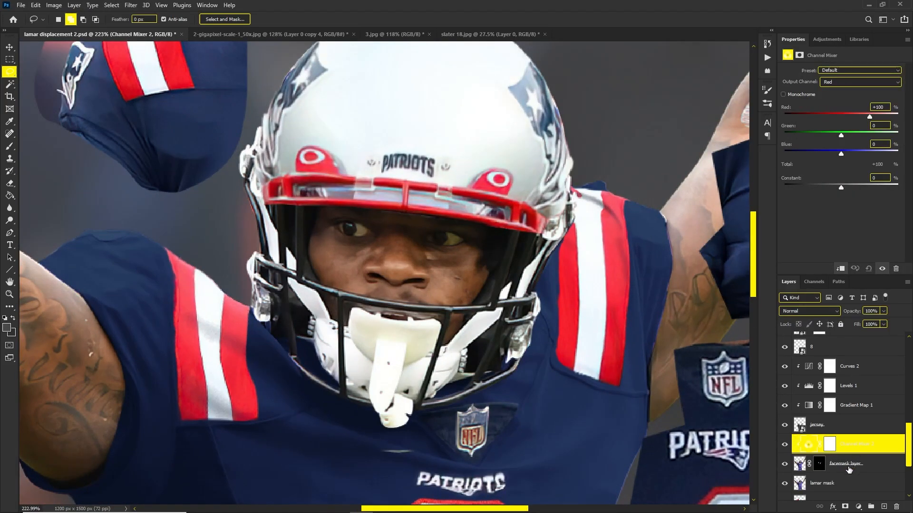
Step: Set the facemask's Channel Mixer to Monochrome with Red at +28%
click(849, 468)
shift+click(853, 447)
click(849, 448)
mouse_move(862, 118)
mouse_down()
mouse_move(840, 120)
mouse_move(884, 121)
mouse_move(839, 121)
mouse_move(887, 122)
mouse_move(830, 116)
mouse_move(872, 115)
mouse_move(849, 116)
mouse_up()
click(791, 97)
scroll(509, 225, down, 5)
scroll(396, 282, up, 6)
click(876, 449)
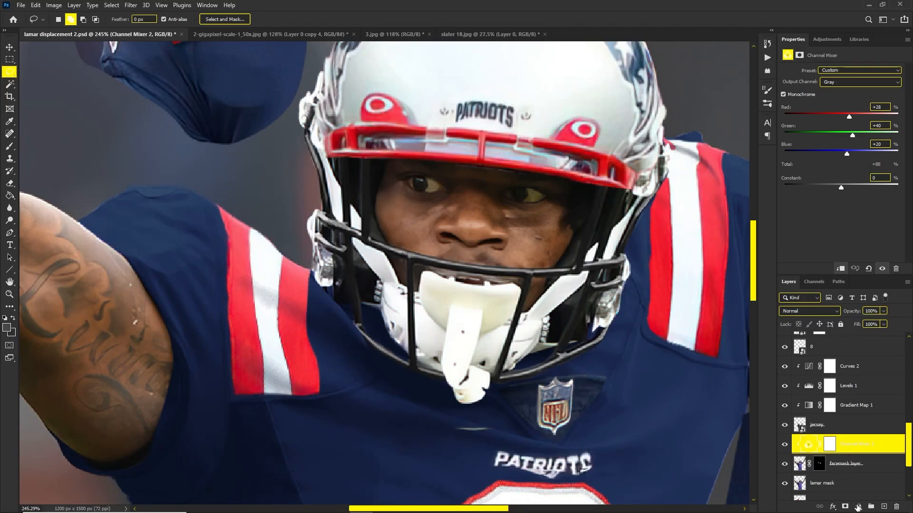
Step: Add a Gradient Map adjustment above the Channel Mixer, clip it to the facemask layer, and check the bars
click(858, 507)
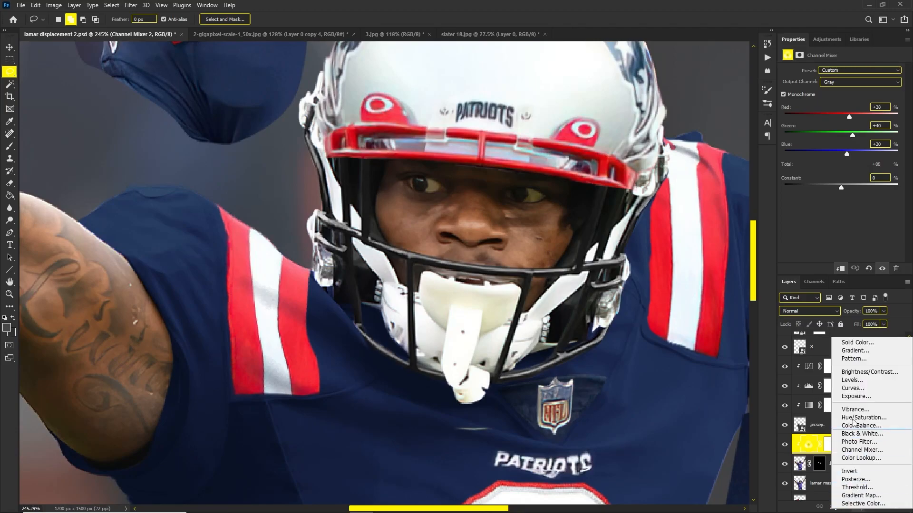
click(874, 496)
alt+click(851, 454)
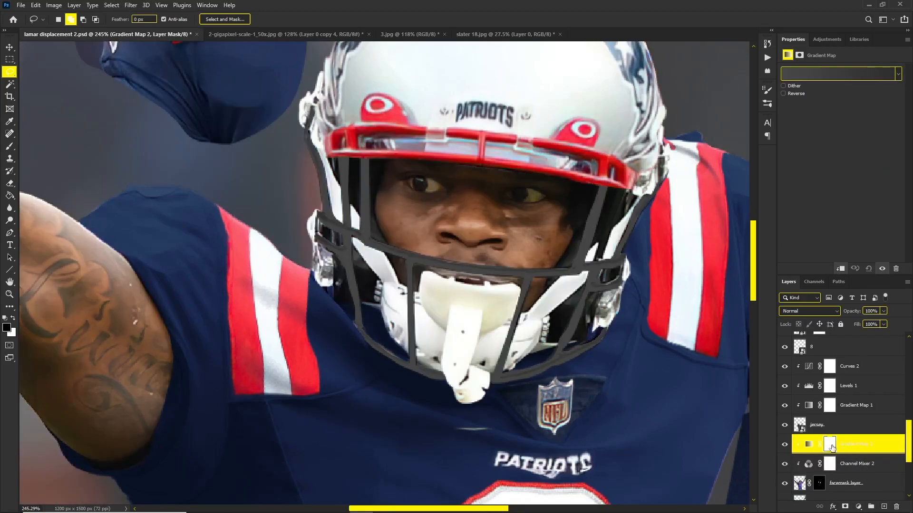
scroll(507, 307, down, 6)
scroll(558, 231, up, 5)
scroll(332, 254, down, 5)
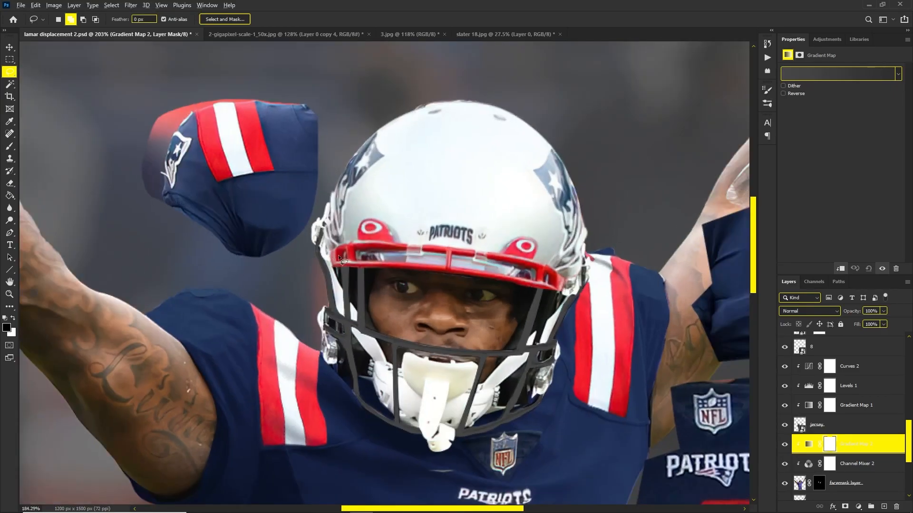
scroll(419, 293, up, 3)
scroll(492, 200, up, 4)
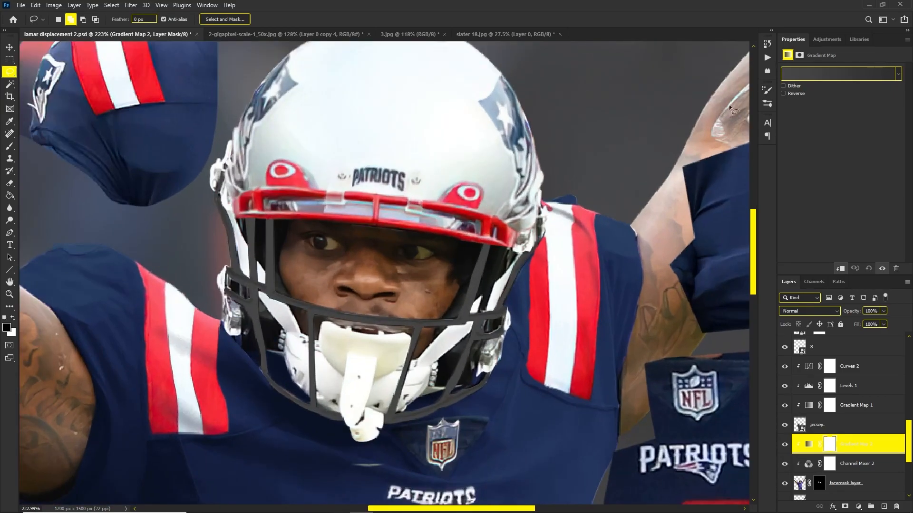
Step: Recolor the Gradient Map's starting stop with the red #c71010 sampled from the Patriots helmet's brow bar
click(797, 78)
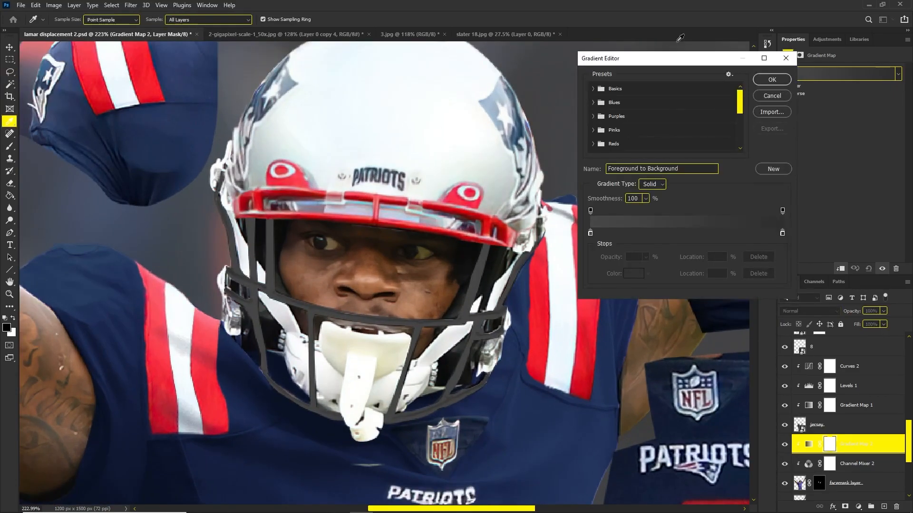
click(770, 80)
click(805, 447)
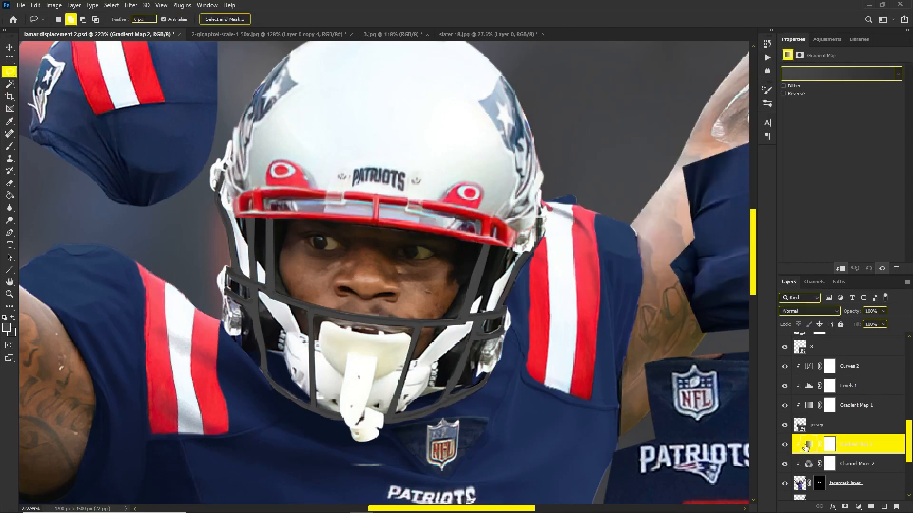
click(798, 75)
double_click(590, 232)
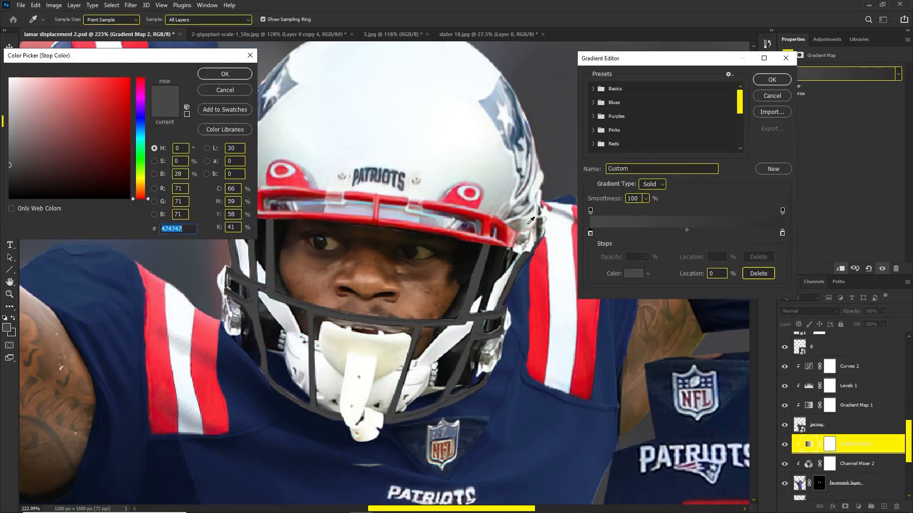
click(487, 221)
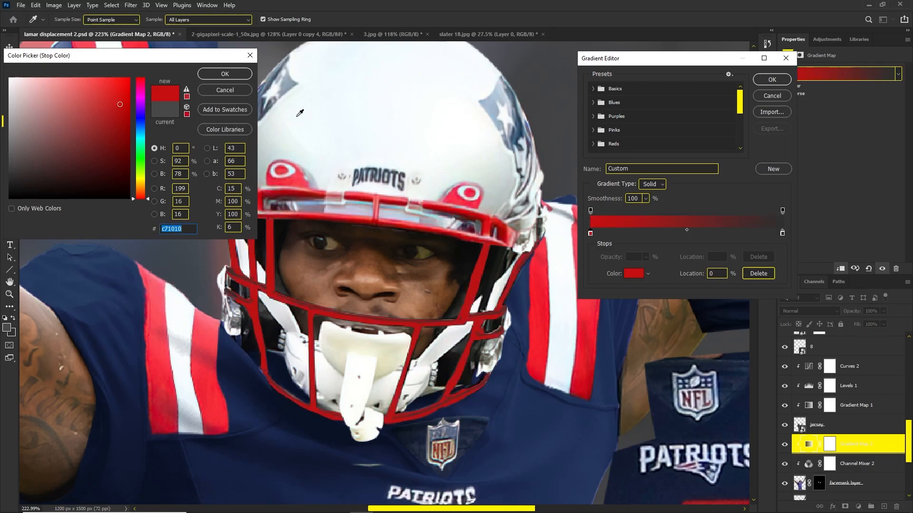
click(224, 74)
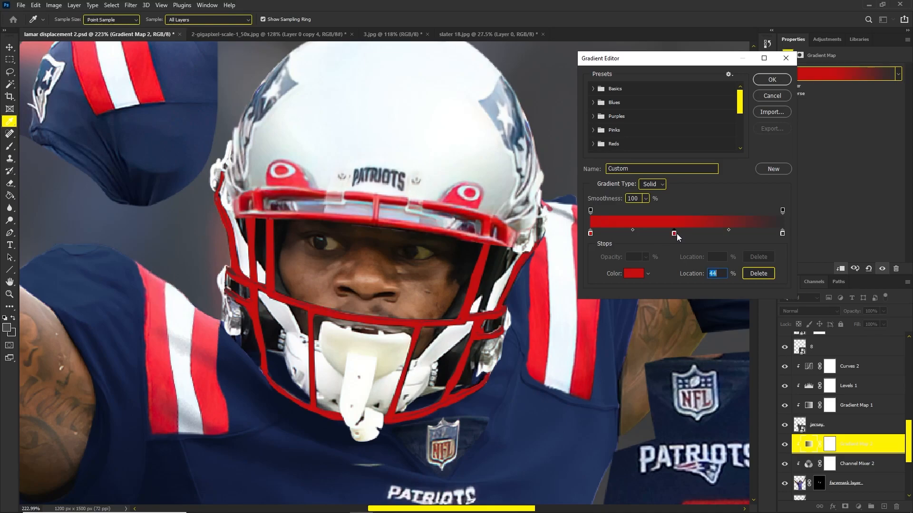
Step: Set the gradient stop at 44% to a muted lighter red and the end stop to pink #ffb1b1
double_click(674, 233)
mouse_move(92, 97)
mouse_down()
mouse_move(53, 102)
mouse_move(81, 147)
mouse_move(69, 102)
mouse_up()
click(226, 74)
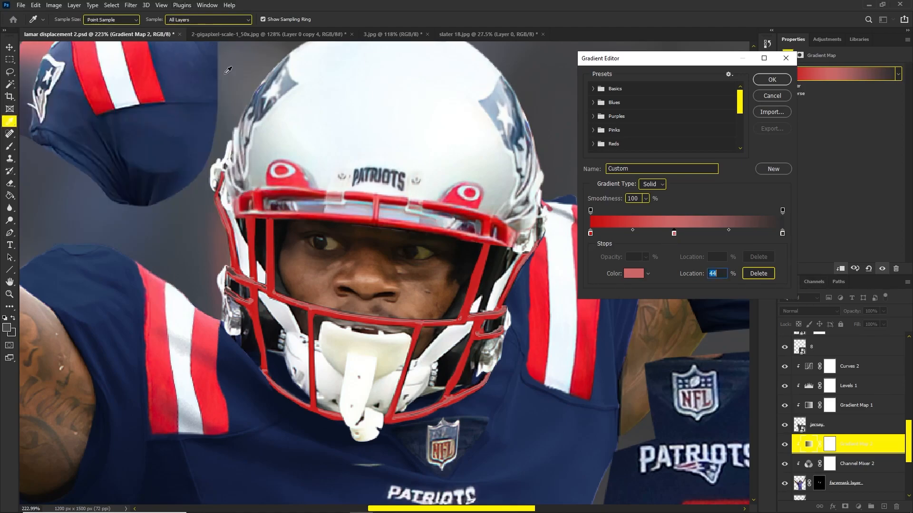
double_click(784, 233)
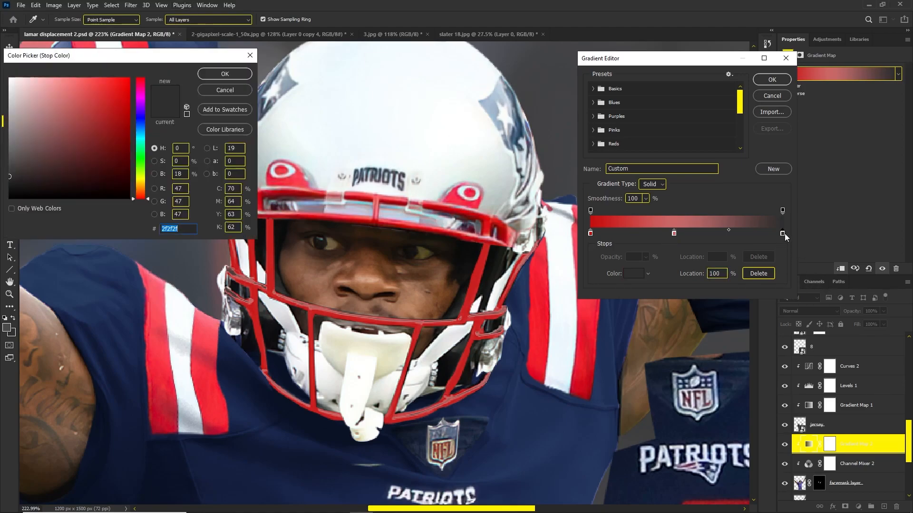
drag(56, 97, 47, 84)
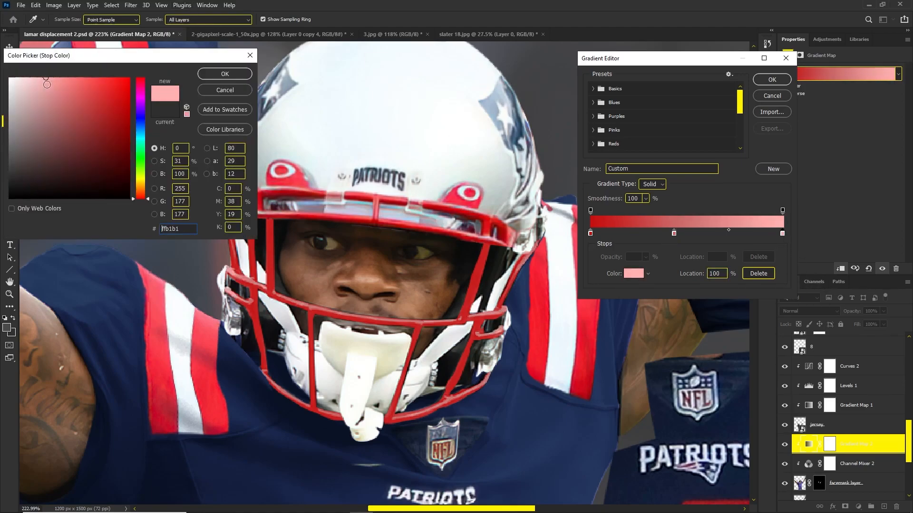
click(223, 74)
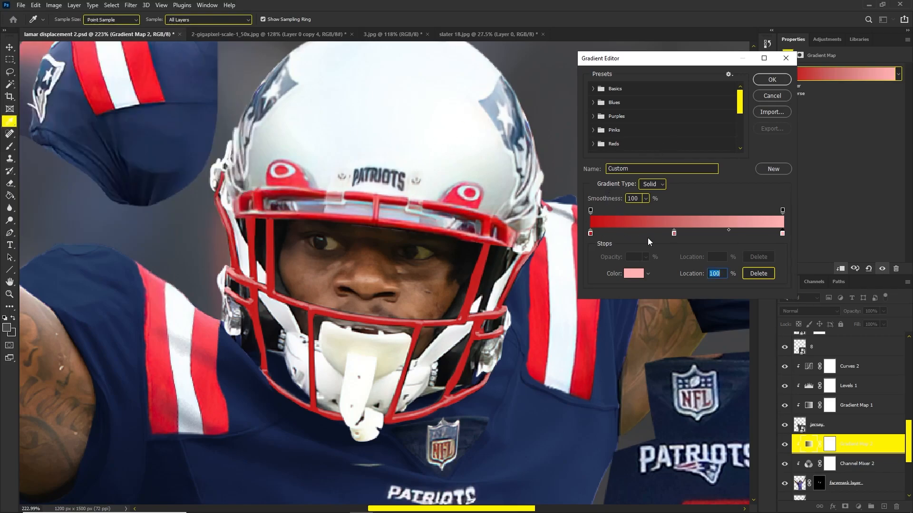
Step: Accept the edited gradient, try a small downward move in the image, and undo that move
click(777, 76)
key(v)
drag(481, 264, 480, 286)
key(ctrl+z)
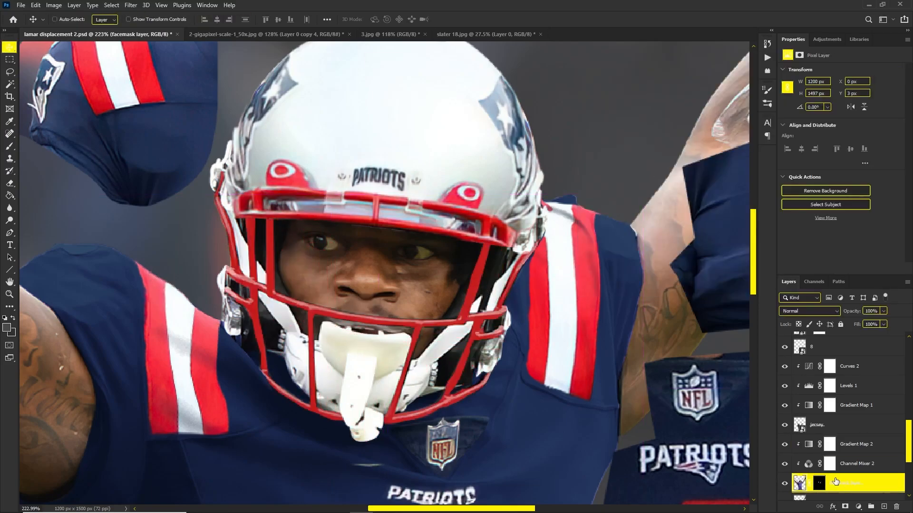
Step: Reopen the gradient of Gradient Map 2 and darken its stop at 44% to a deeper muted red
click(836, 444)
click(808, 77)
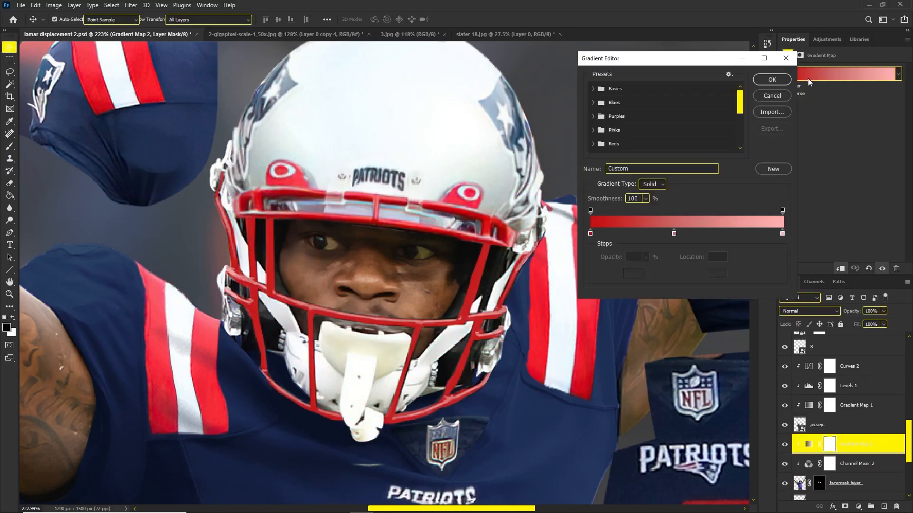
double_click(673, 234)
click(70, 117)
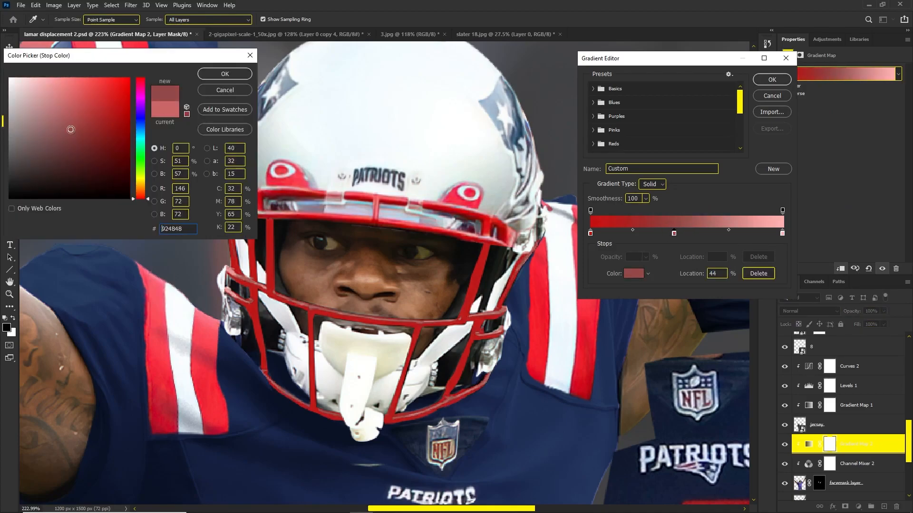
click(224, 74)
Step: Recolor the gradient's starting stop with the darker red #a30d0d
double_click(589, 233)
click(118, 141)
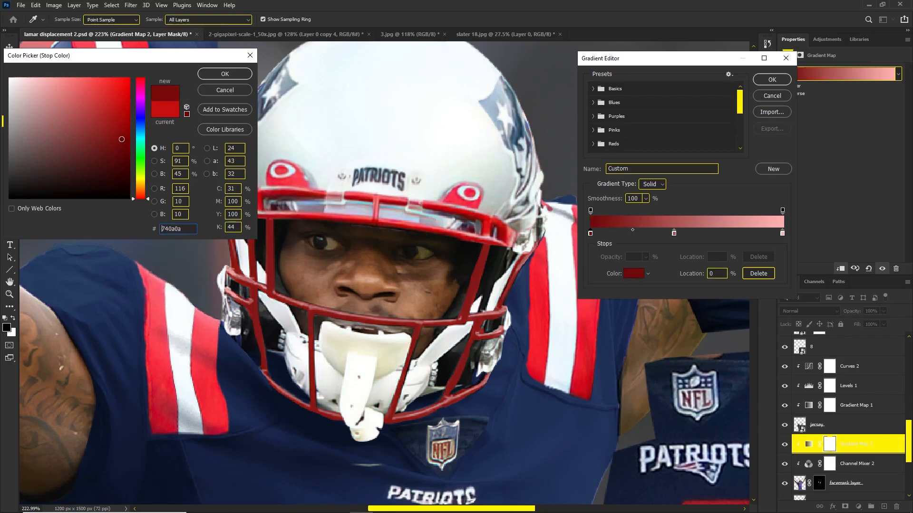
click(113, 103)
click(129, 140)
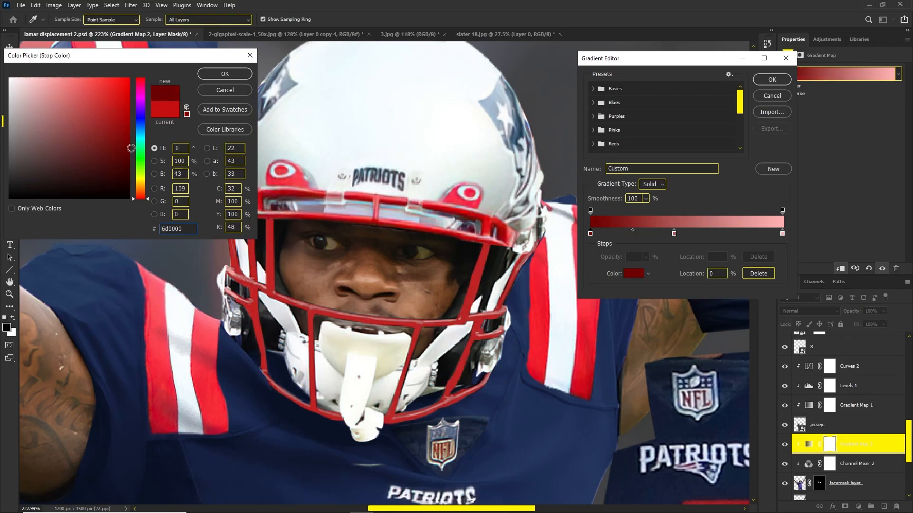
click(123, 121)
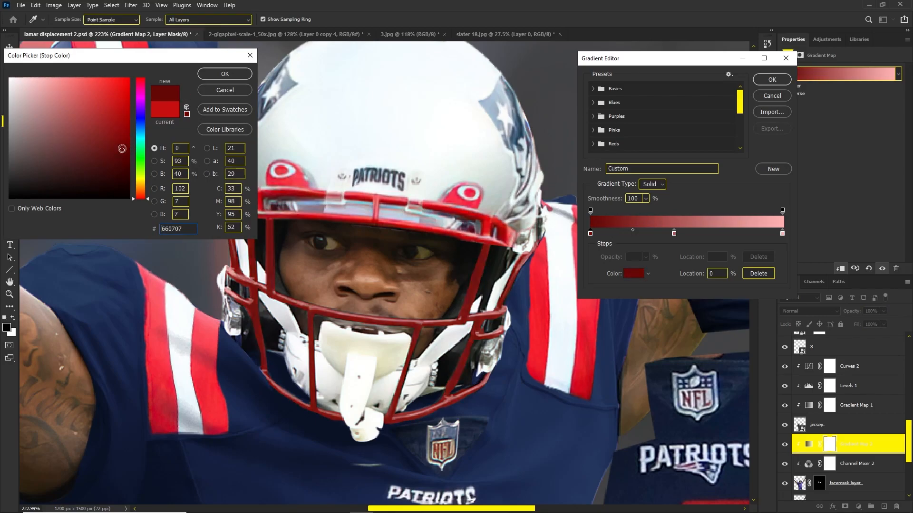
click(120, 121)
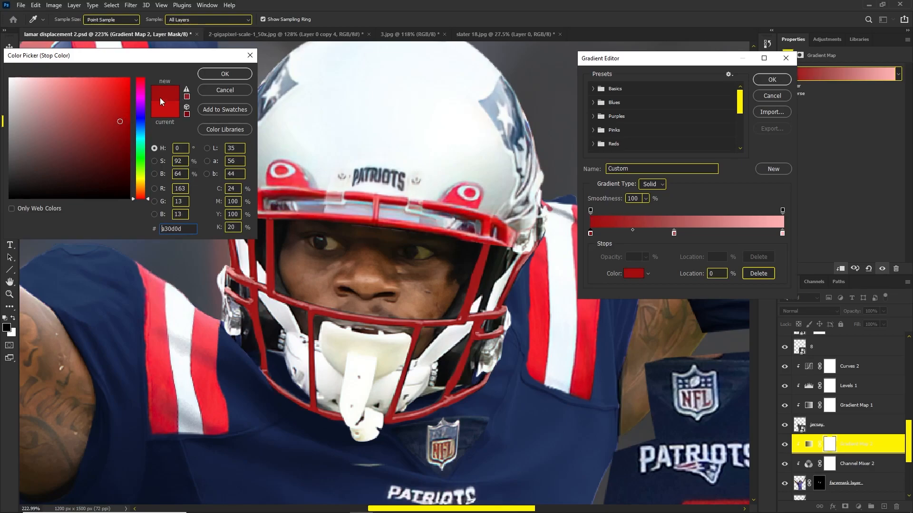
click(221, 77)
Step: Recolor the gradient's stop at 44% with the lighter red #d95858 and accept the gradient
double_click(674, 234)
drag(82, 104, 81, 96)
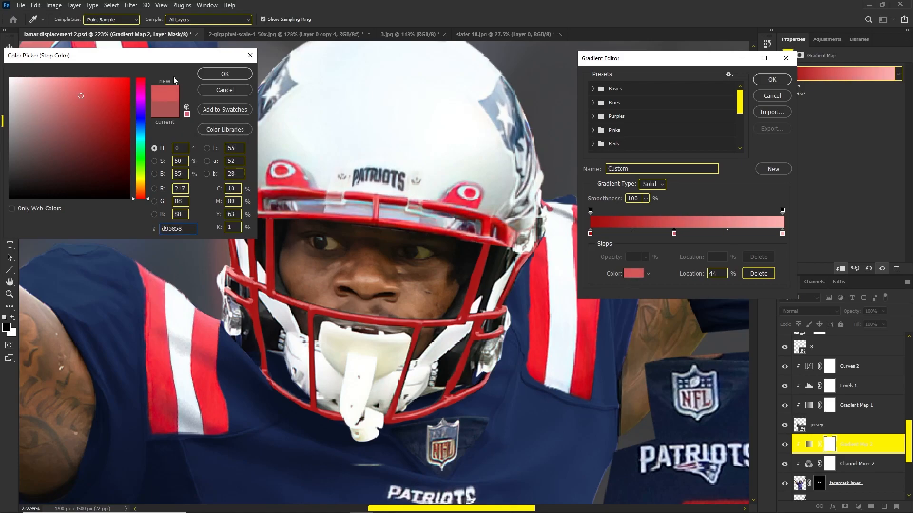
click(225, 74)
click(772, 79)
Step: Add a Levels adjustment above Gradient Map 2, clip it to the facemask layer, and set its midtones to 0.81
scroll(455, 258, down, 5)
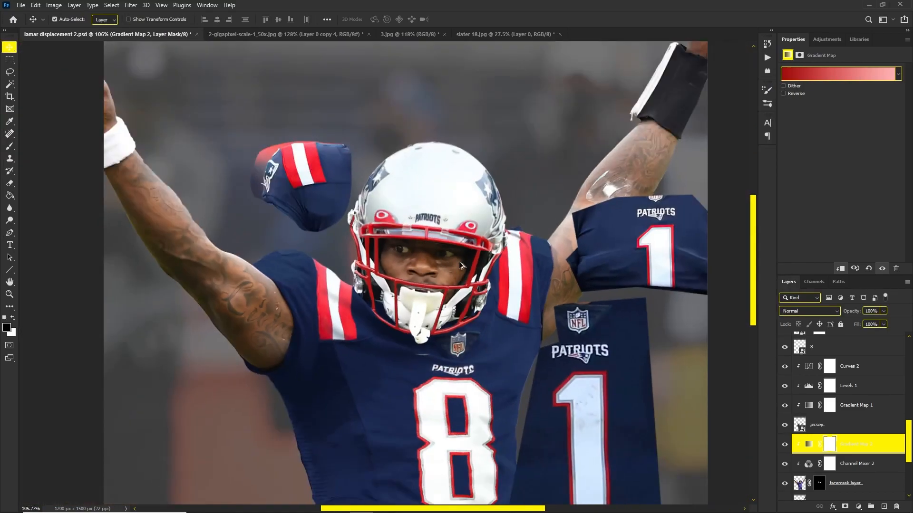
scroll(455, 257, down, 2)
scroll(432, 255, up, 8)
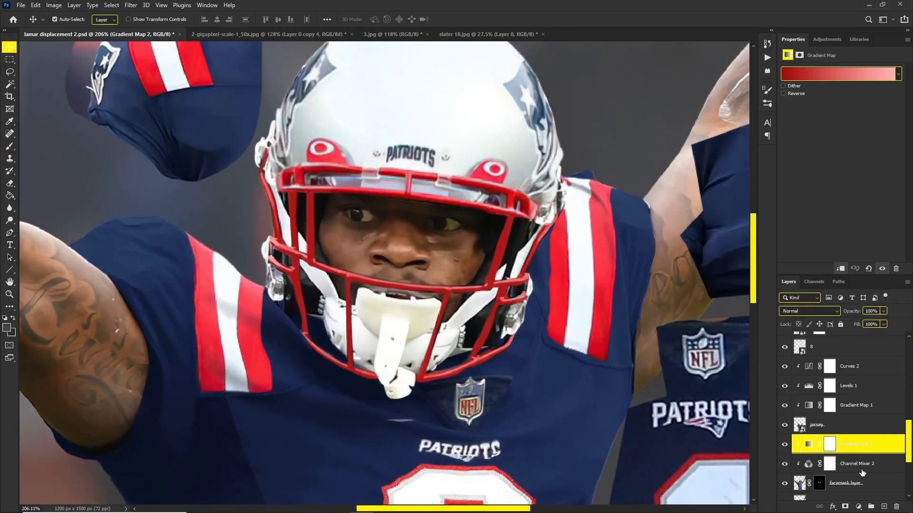
click(855, 508)
click(851, 379)
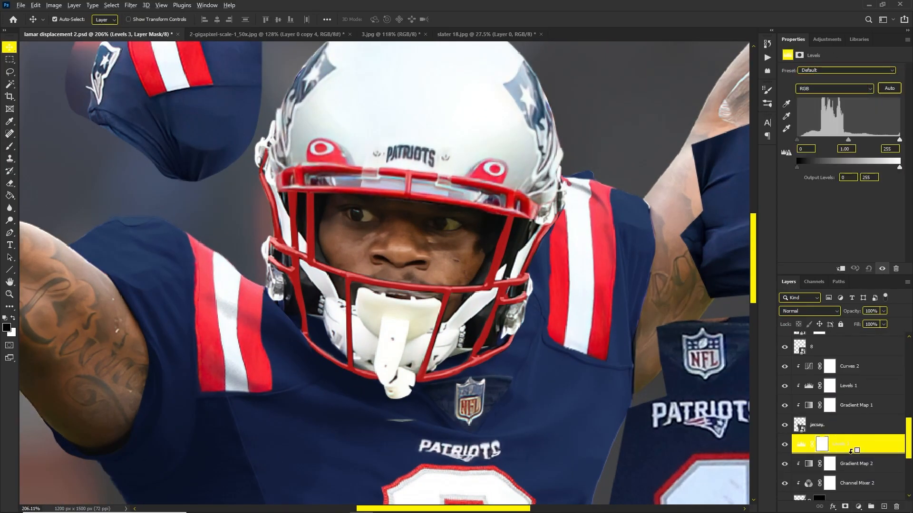
drag(848, 140, 900, 140)
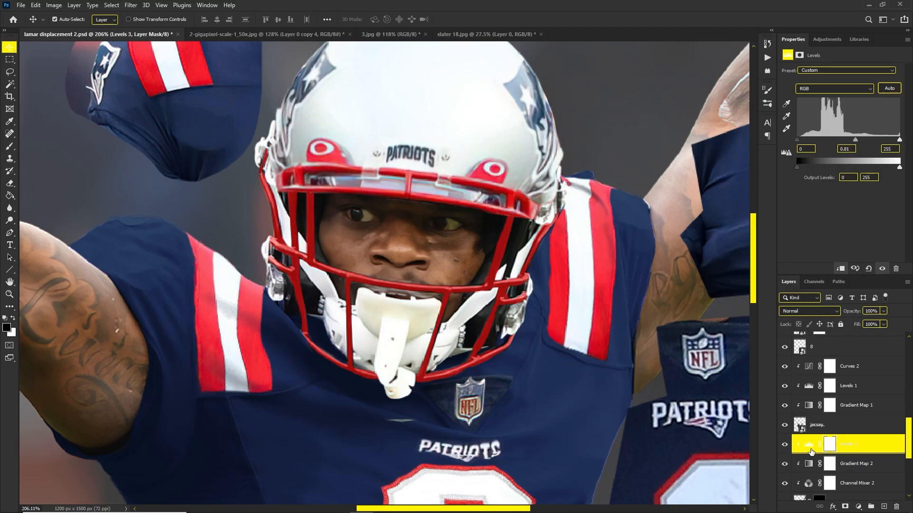
Step: In the facemask layer's blending options, split the Blend If underlying-layer shadow slider to 0 / 36
scroll(810, 451, down, 5)
right_click(818, 410)
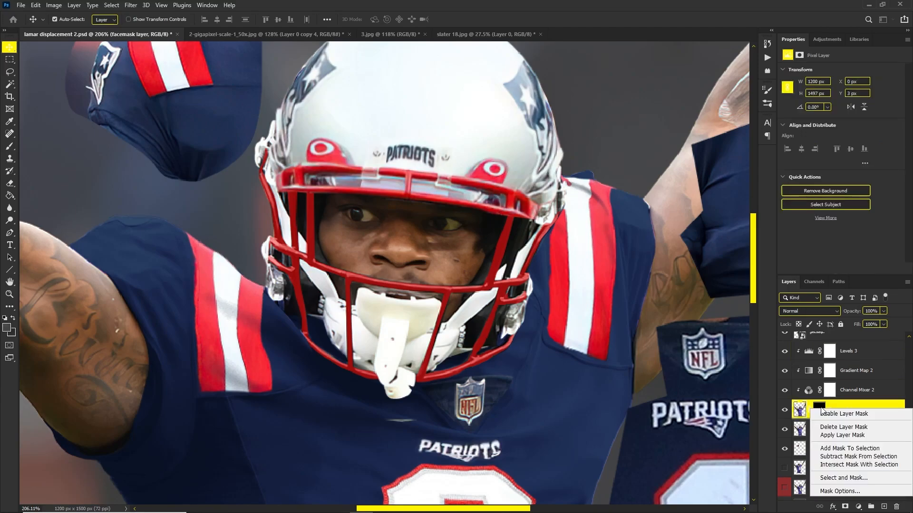
key(Escape)
right_click(799, 410)
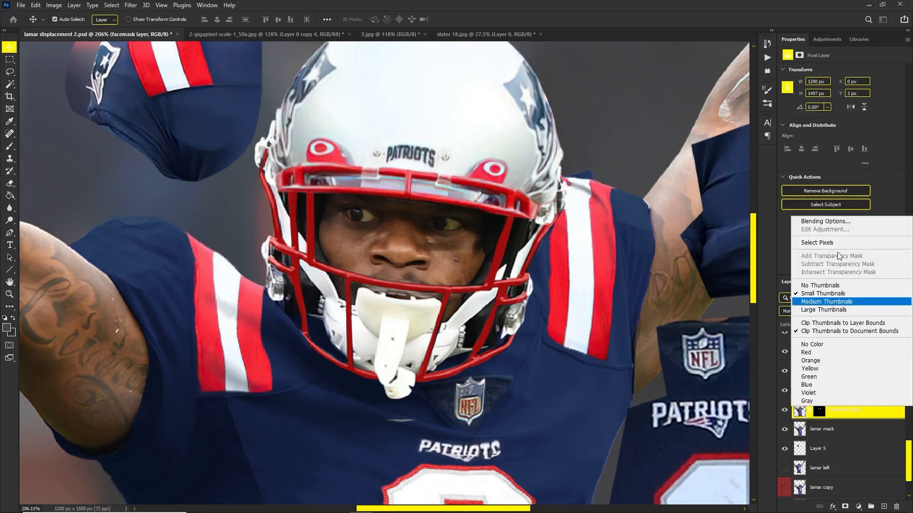
click(825, 221)
drag(600, 290, 629, 289)
drag(631, 99, 669, 92)
drag(665, 280, 655, 277)
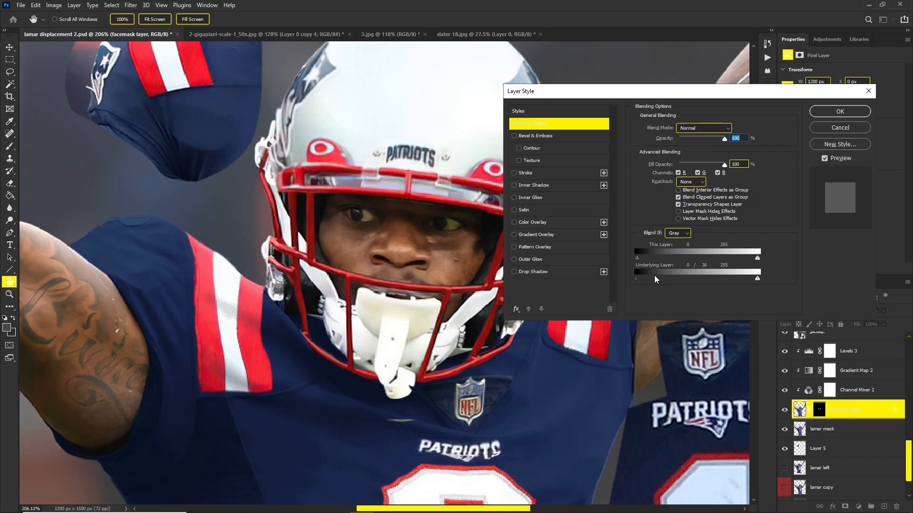
click(848, 110)
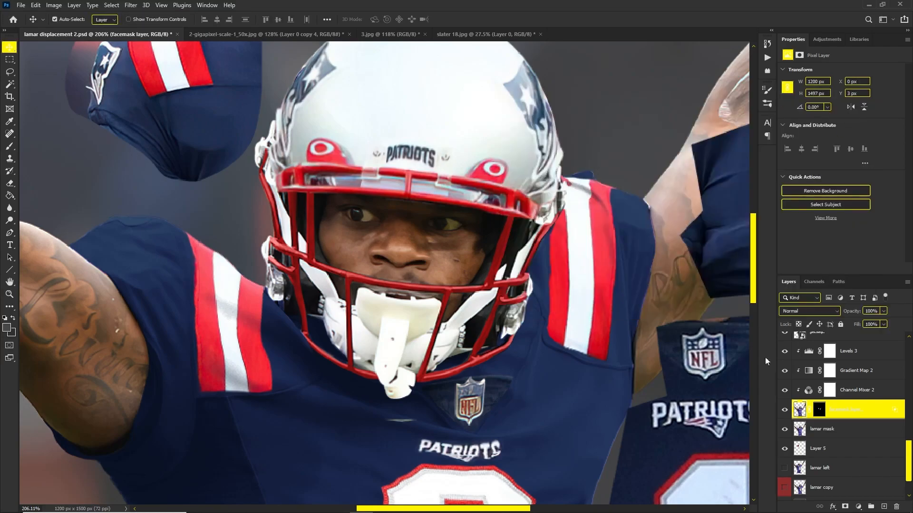
Step: Set the facemask's Levels 3 adjustment to midtones 0.92 and white input 242
click(847, 359)
drag(855, 139, 797, 140)
mouse_move(899, 141)
mouse_down()
mouse_move(881, 140)
mouse_move(894, 142)
mouse_up()
Step: Inspect the recolored facemask from afar and up close, comparing it with the facemask layer hidden and shown
scroll(523, 217, down, 8)
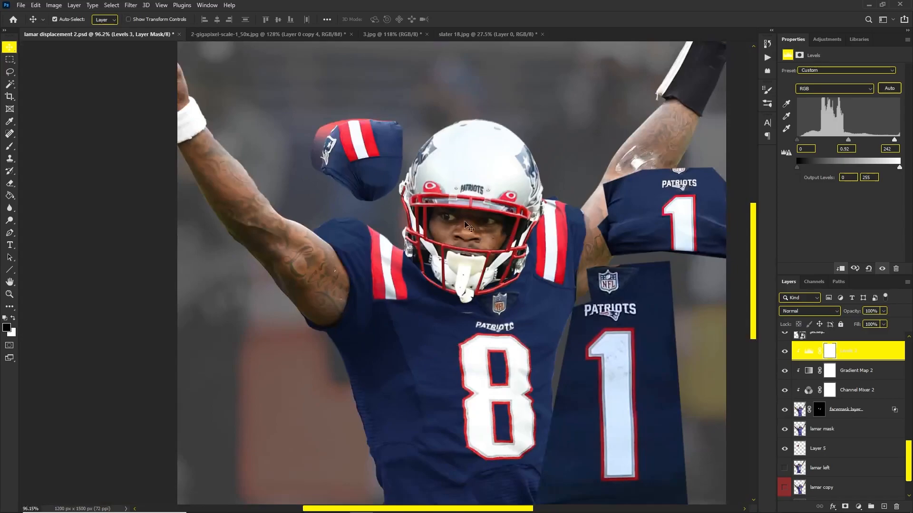
scroll(446, 213, down, 2)
scroll(449, 202, up, 12)
scroll(517, 220, up, 1)
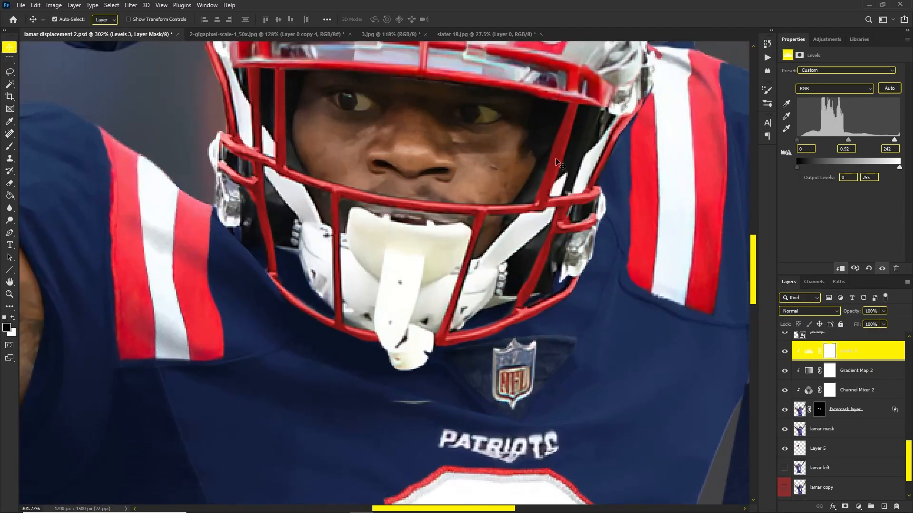
click(784, 409)
click(784, 410)
click(785, 410)
click(785, 409)
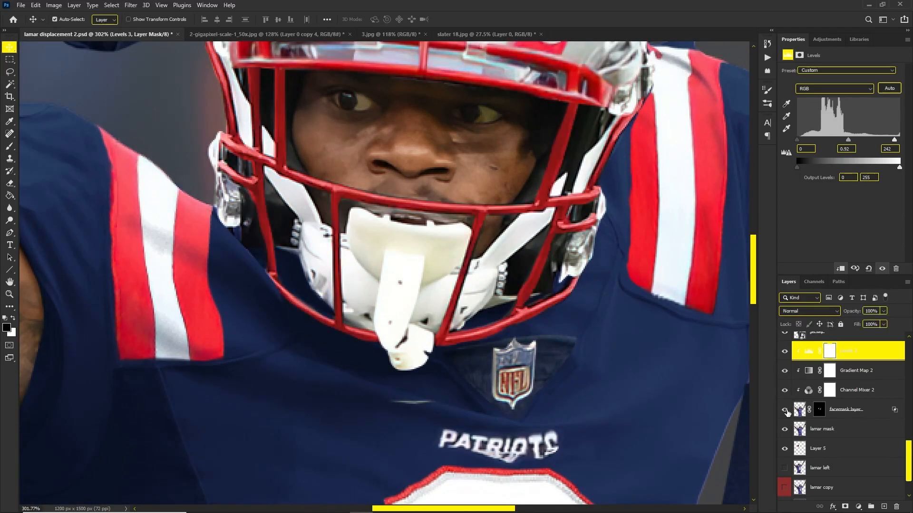
Step: Paint white at 15% flow on the facemask layer's mask to reveal missed parts of the lower bars
click(816, 411)
key(b)
key(x)
scroll(466, 290, up, 5)
drag(555, 312, 542, 314)
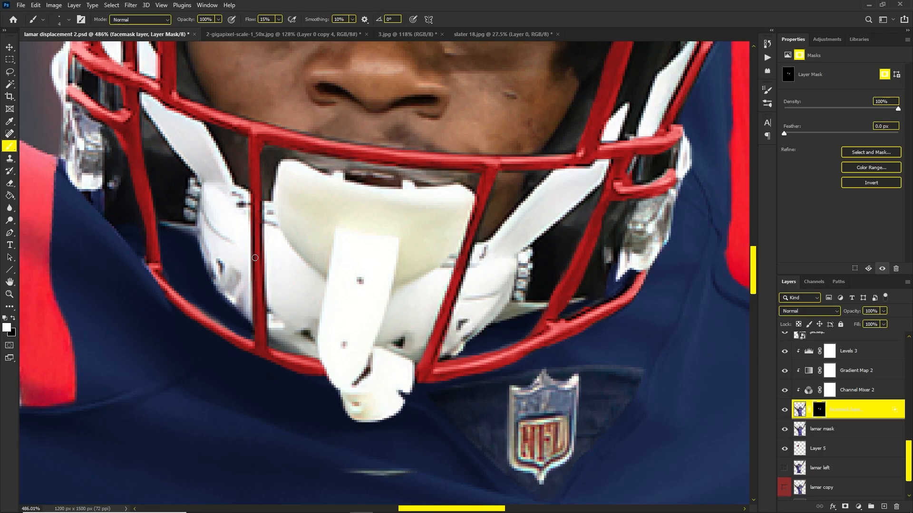
scroll(236, 228, down, 10)
scroll(231, 143, down, 2)
drag(216, 124, 367, 177)
scroll(367, 177, up, 2)
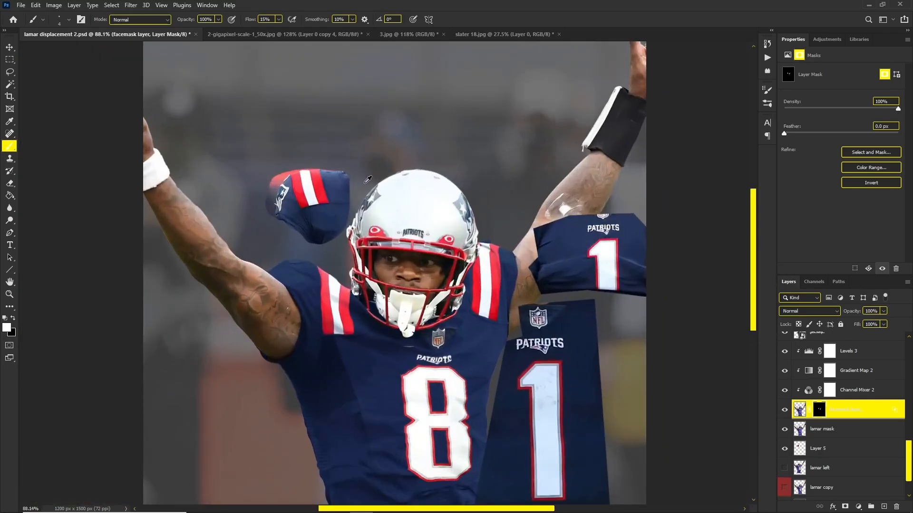
key(v)
scroll(401, 255, up, 6)
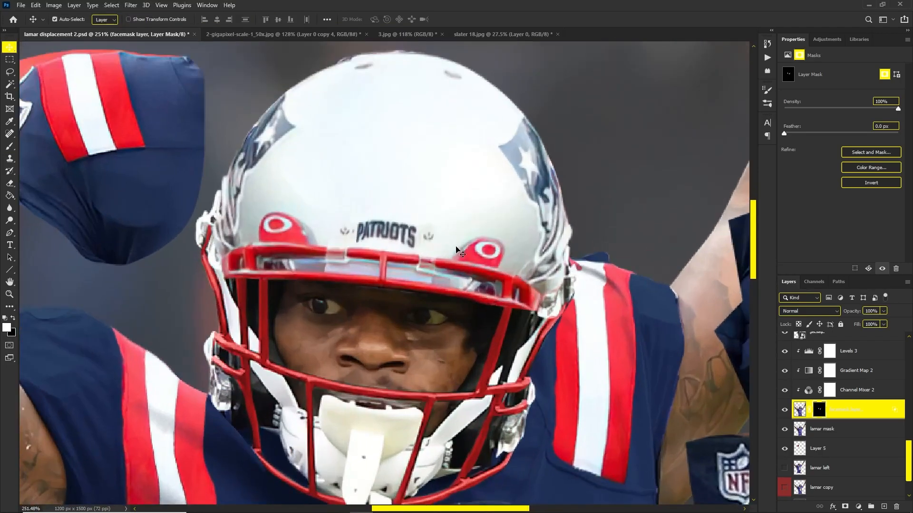
click(507, 215)
drag(508, 215, 423, 175)
scroll(442, 192, down, 5)
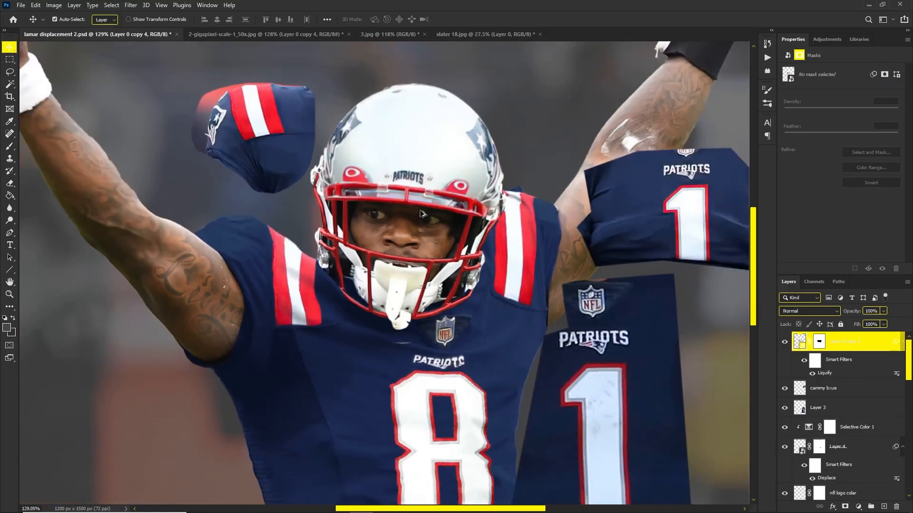
scroll(442, 192, up, 5)
scroll(451, 195, up, 2)
mouse_move(490, 203)
mouse_down()
mouse_move(490, 171)
mouse_move(490, 203)
mouse_up()
scroll(490, 144, up, 3)
drag(491, 138, 535, 37)
key(ctrl+z)
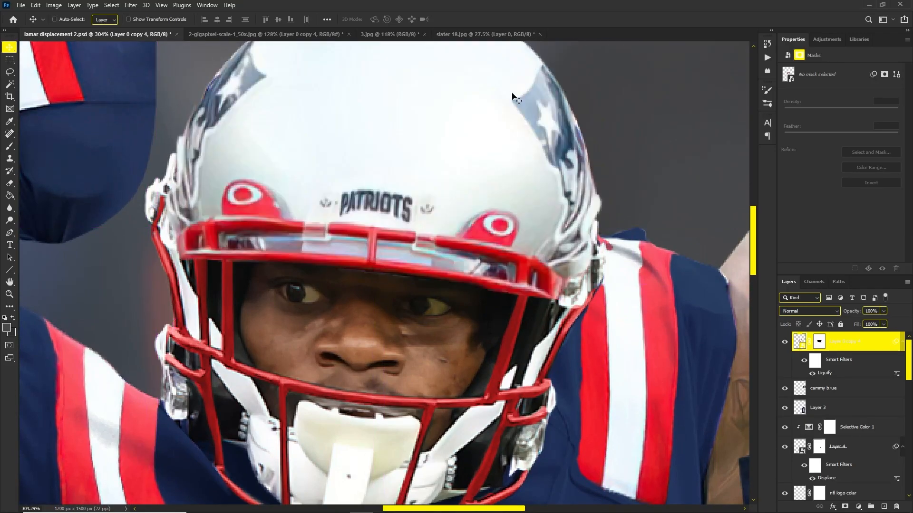
drag(427, 215, 460, 148)
key(ctrl+z)
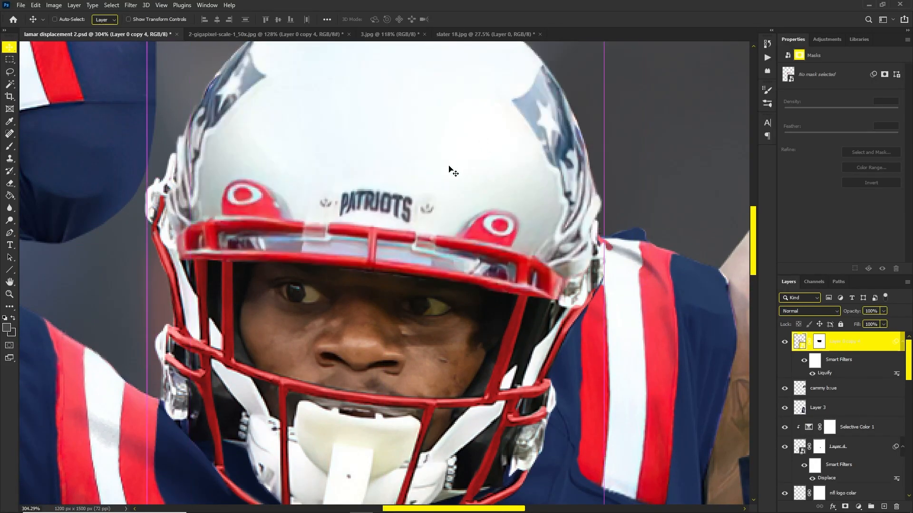
drag(375, 204, 436, 138)
key(ctrl+z)
drag(278, 202, 398, 153)
key(ctrl+z)
scroll(371, 198, down, 5)
scroll(375, 202, up, 5)
Step: Rasterize the Patriots helmet smart object layer, Layer 0 copy 4
click(839, 349)
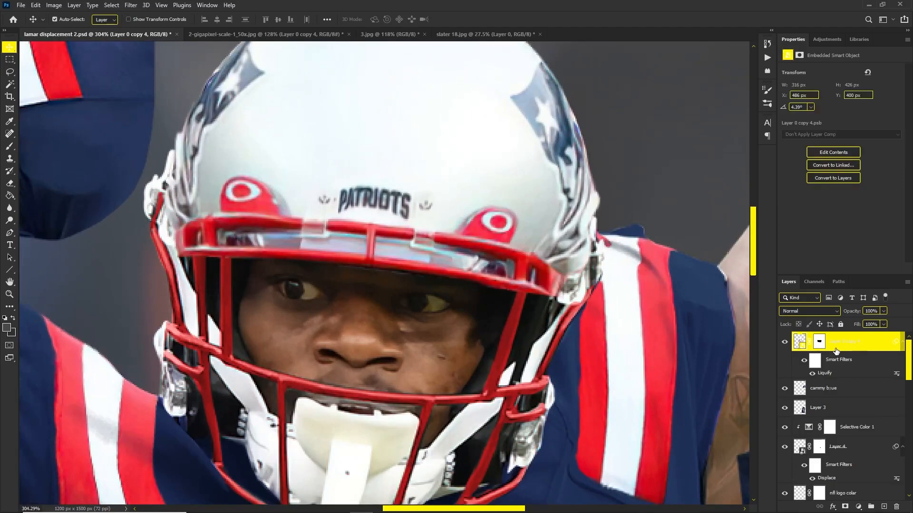
right_click(839, 374)
click(827, 279)
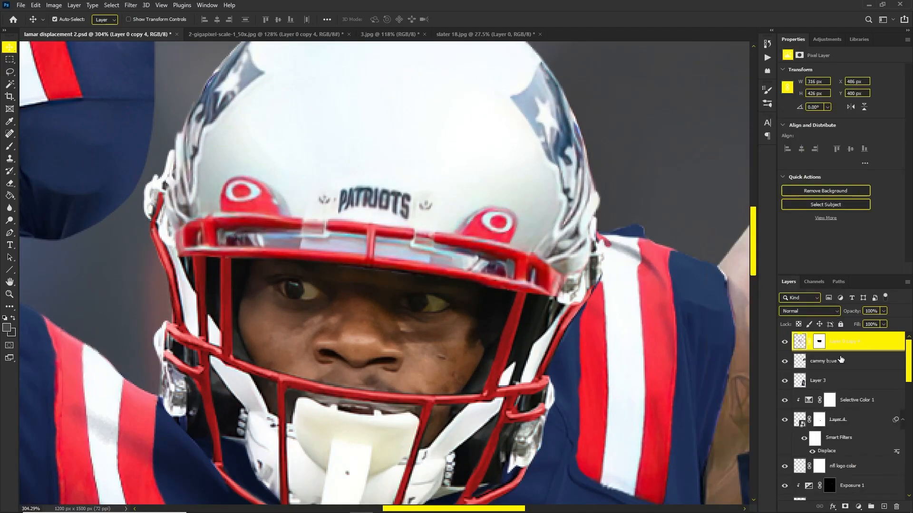
Step: Lasso both red visor clips above the helmet's brow bar and replace them with a Content-Aware fill at 100% opacity
click(9, 72)
scroll(201, 208, up, 1)
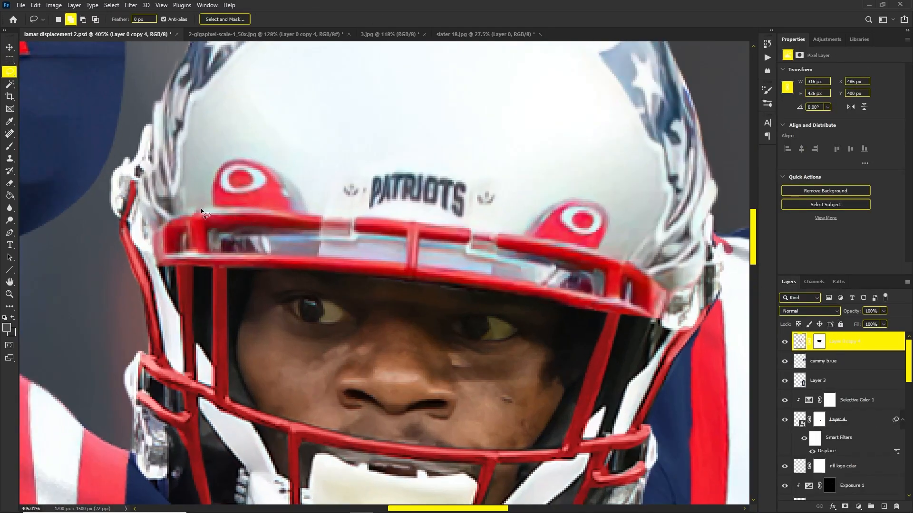
drag(299, 216, 198, 205)
drag(215, 170, 205, 206)
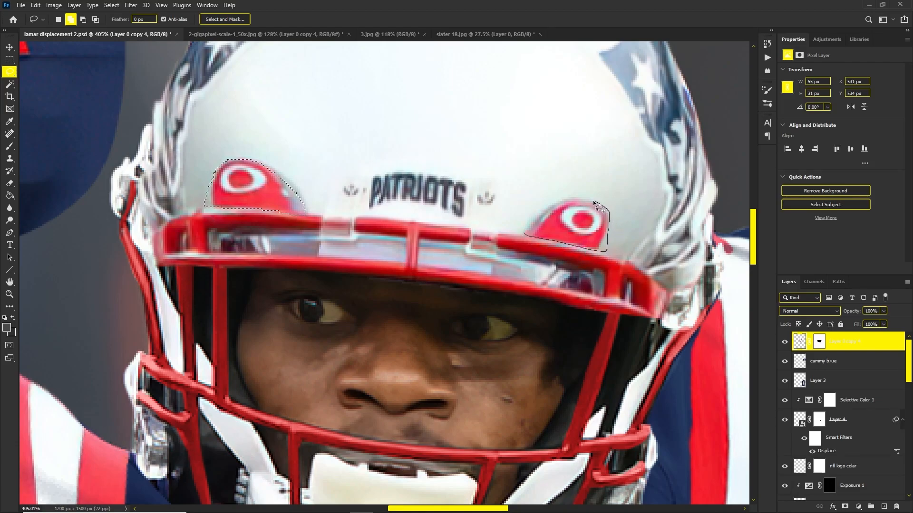
drag(526, 231, 527, 232)
key(shift+F5)
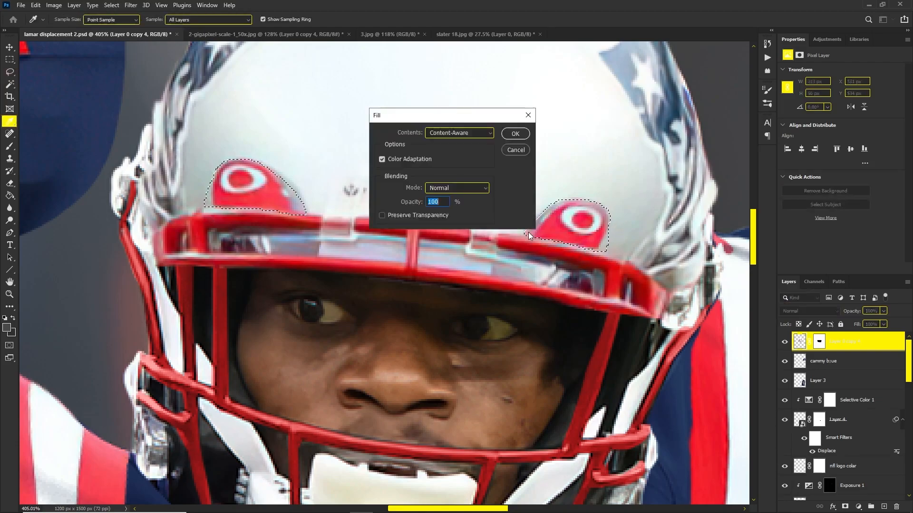
key(Return)
Step: Clone clean helmet surface over the leftover outline and stray mark where the left visor clip was
click(18, 163)
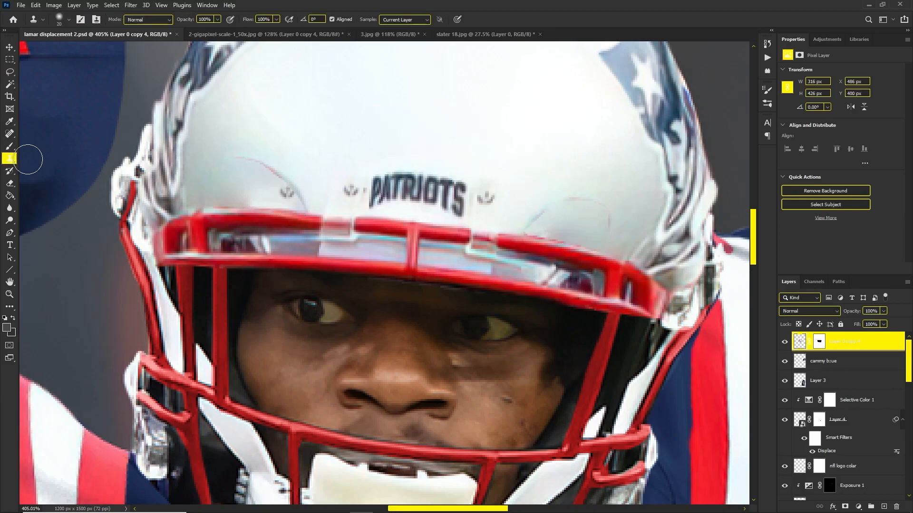
alt+click(292, 143)
mouse_move(273, 174)
mouse_down()
mouse_move(247, 158)
mouse_move(265, 166)
mouse_move(276, 191)
mouse_up()
alt+click(292, 146)
drag(237, 166, 309, 202)
key(bracketleft)
key(bracketleft)
alt+click(298, 179)
key(bracketleft)
key(bracketleft)
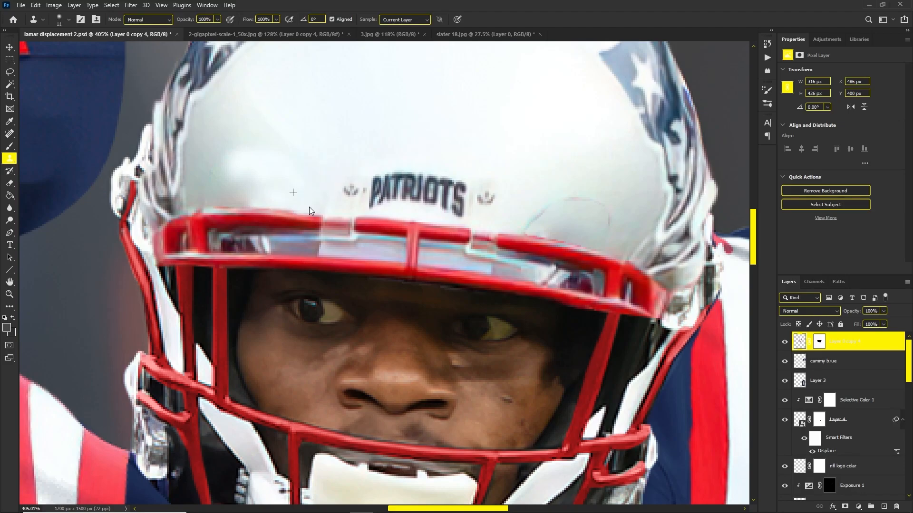
Step: Touch up the left brow area with more cloned helmet surface, blending the patch edges and the bright spot
right_click(282, 199)
alt+right_click(274, 201)
alt+click(274, 200)
drag(299, 206, 307, 206)
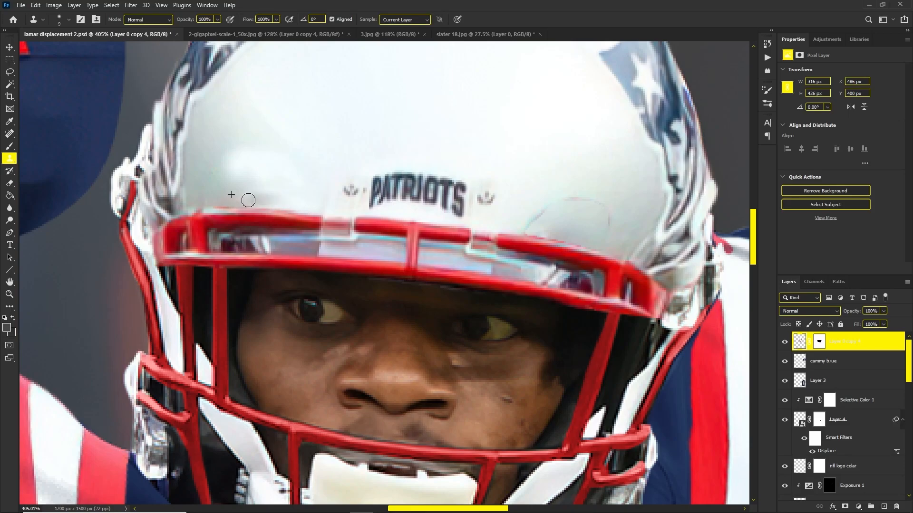
alt+right_click(226, 141)
alt+click(223, 138)
mouse_move(222, 178)
mouse_down()
mouse_move(232, 155)
mouse_move(247, 150)
mouse_up()
Step: Remove the leftover outline of the right visor clip with the Spot Healing Brush
scroll(273, 153, down, 6)
scroll(299, 174, down, 3)
scroll(243, 133, up, 4)
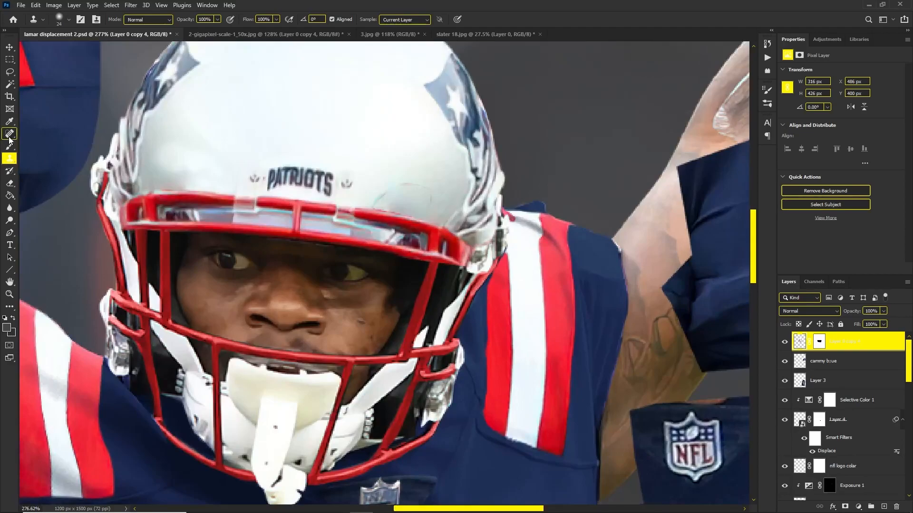
click(9, 135)
mouse_move(407, 180)
mouse_down()
mouse_move(418, 199)
mouse_move(431, 187)
mouse_move(387, 201)
mouse_up()
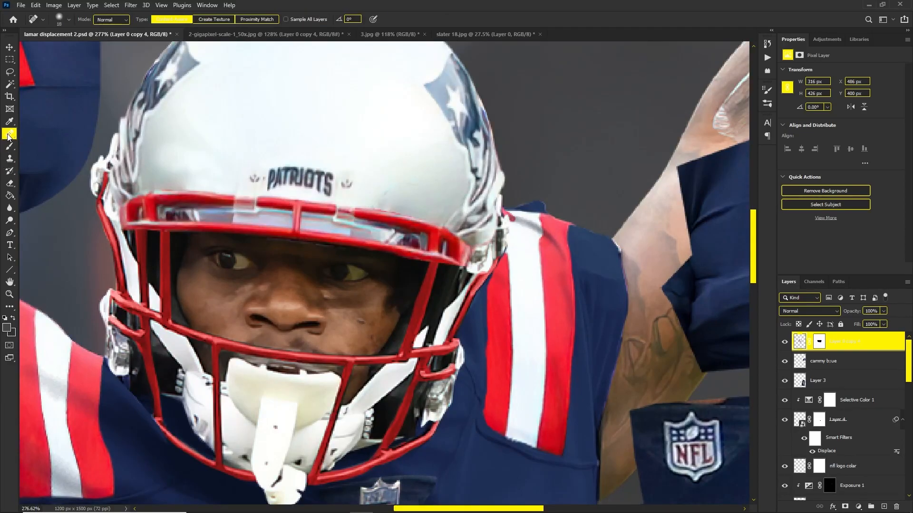
Step: Smooth the remaining marks on the lower right and far left of the helmet shell with the Spot Healing Brush
mouse_move(443, 166)
mouse_down()
mouse_move(435, 186)
mouse_move(406, 185)
mouse_move(386, 198)
mouse_move(384, 186)
mouse_move(401, 200)
mouse_up()
mouse_move(187, 164)
mouse_down()
mouse_move(198, 164)
mouse_move(164, 183)
mouse_move(168, 153)
mouse_up()
scroll(218, 124, down, 10)
scroll(444, 197, up, 8)
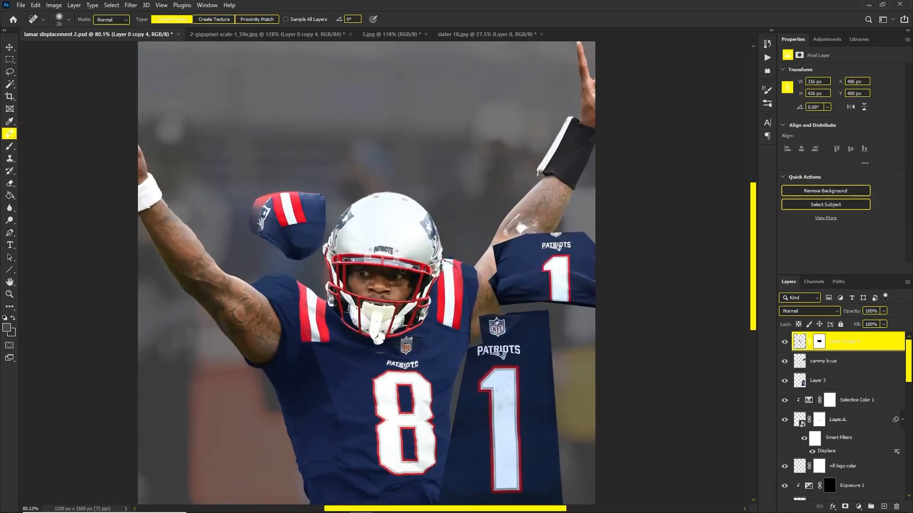
Step: Try shifting the Patriots helmet layer sideways over the original helmet
scroll(371, 274, up, 2)
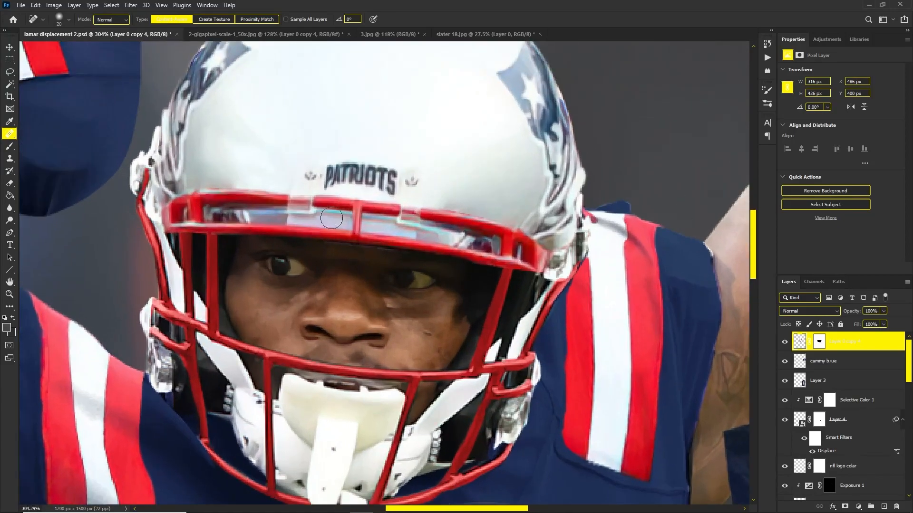
key(v)
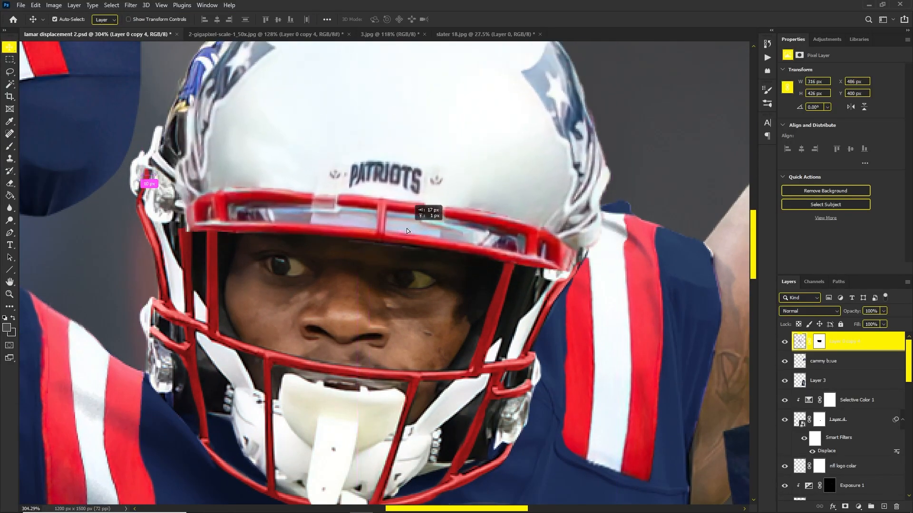
drag(396, 227, 465, 240)
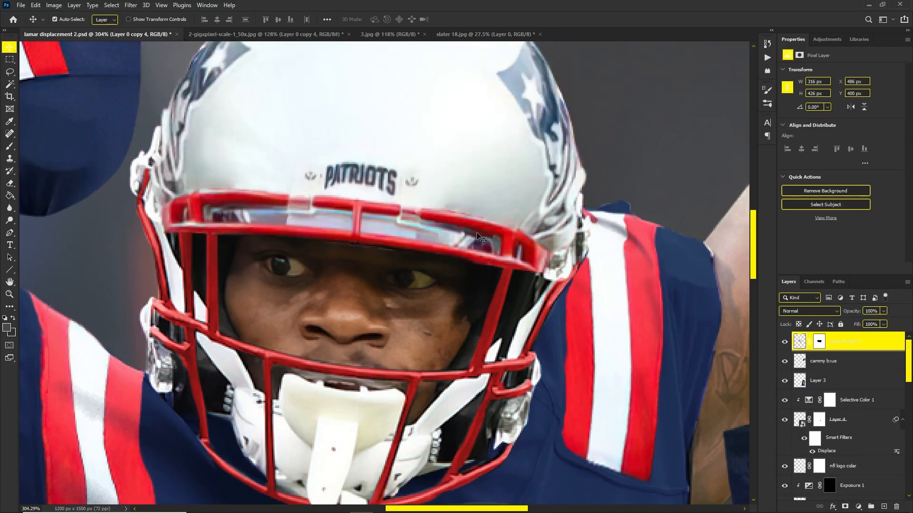
scroll(439, 233, up, 1)
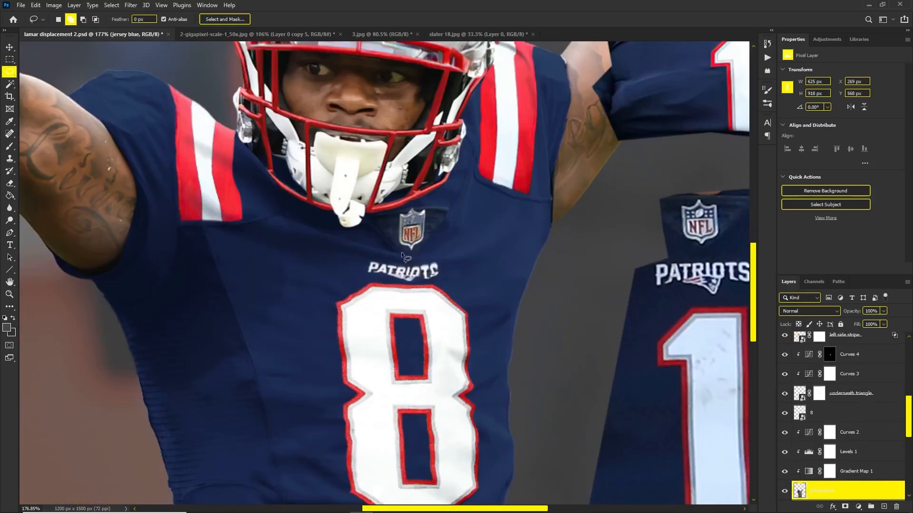
Step: Compare the jersey's torso and side panel with the reference jerseys in slater 18.jpg and 2-gigapixel-scale-1_50x.jpg
scroll(401, 252, down, 1)
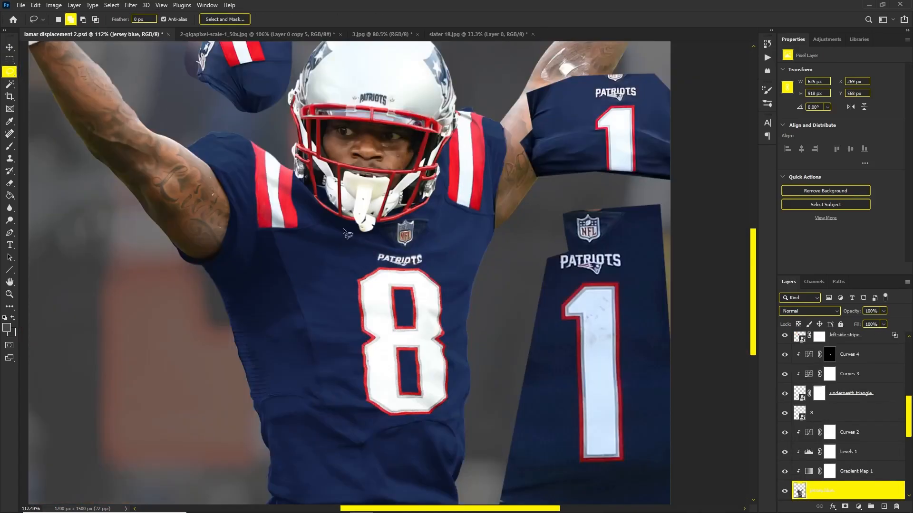
scroll(369, 109, up, 1)
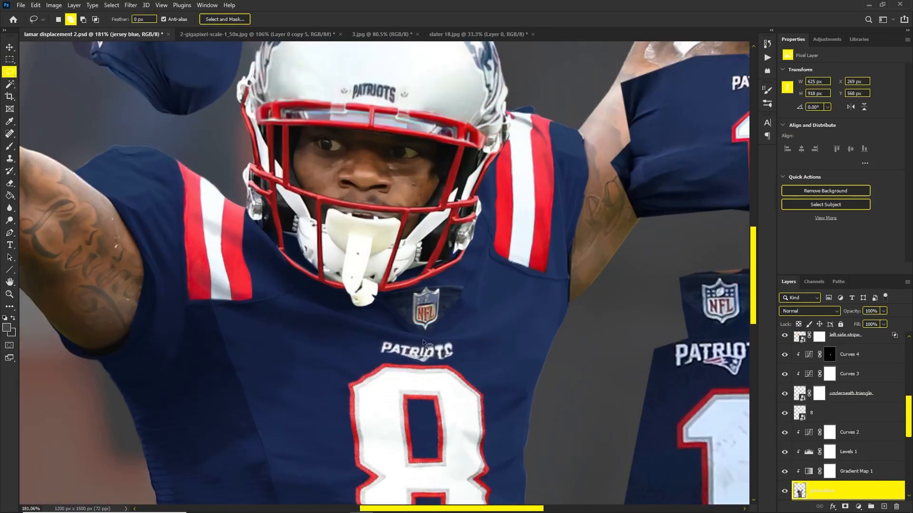
scroll(436, 326, down, 2)
scroll(285, 333, up, 3)
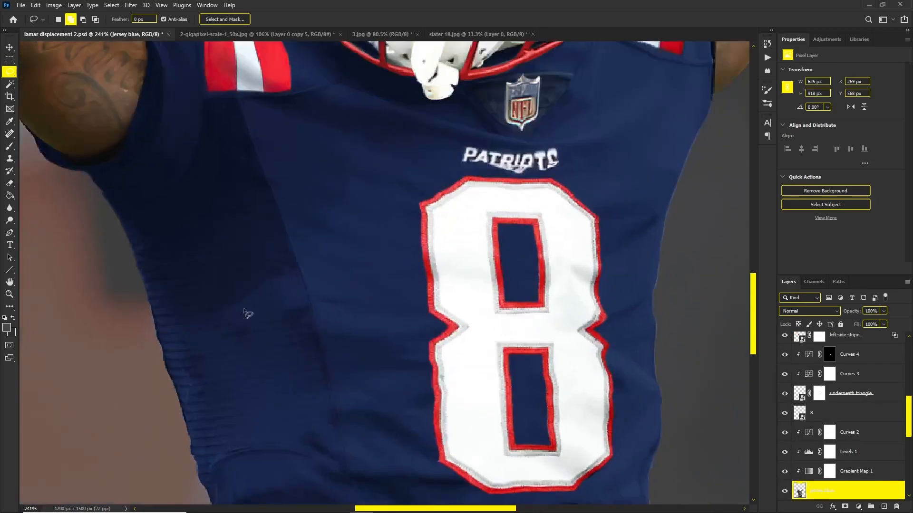
scroll(247, 332, down, 3)
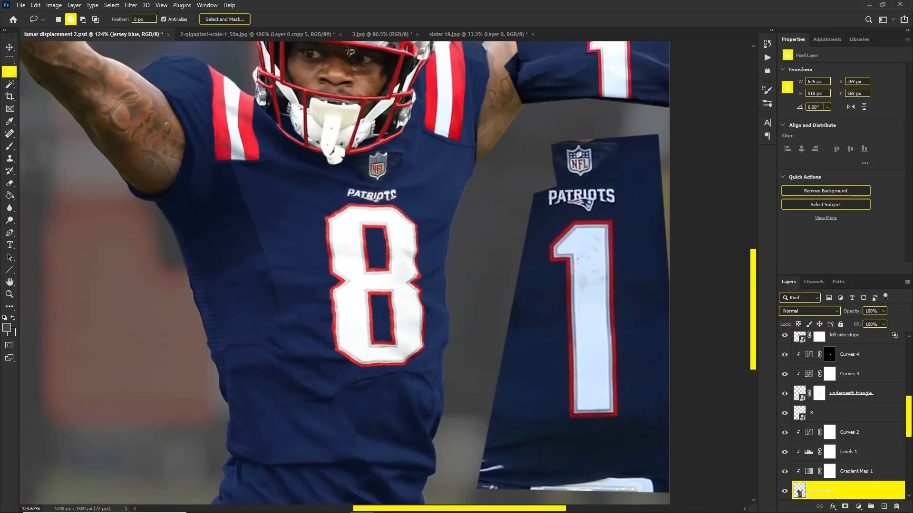
click(443, 31)
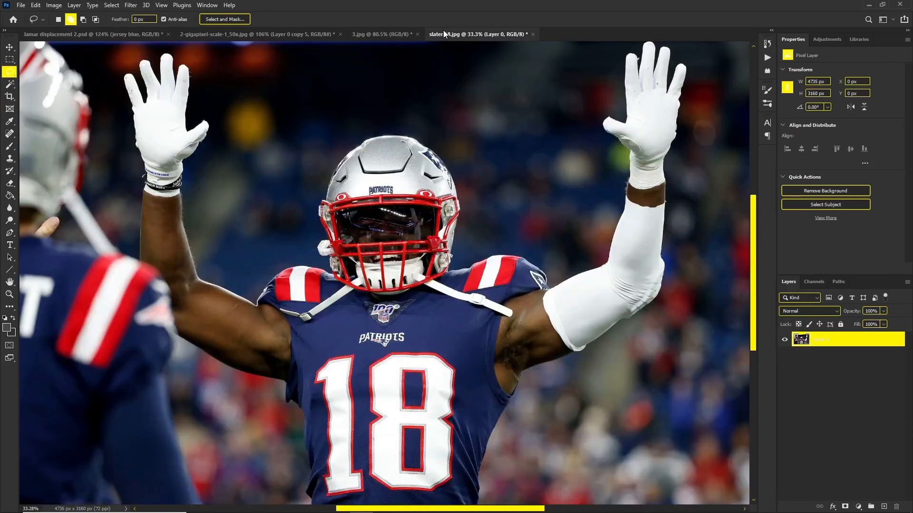
scroll(482, 438, up, 2)
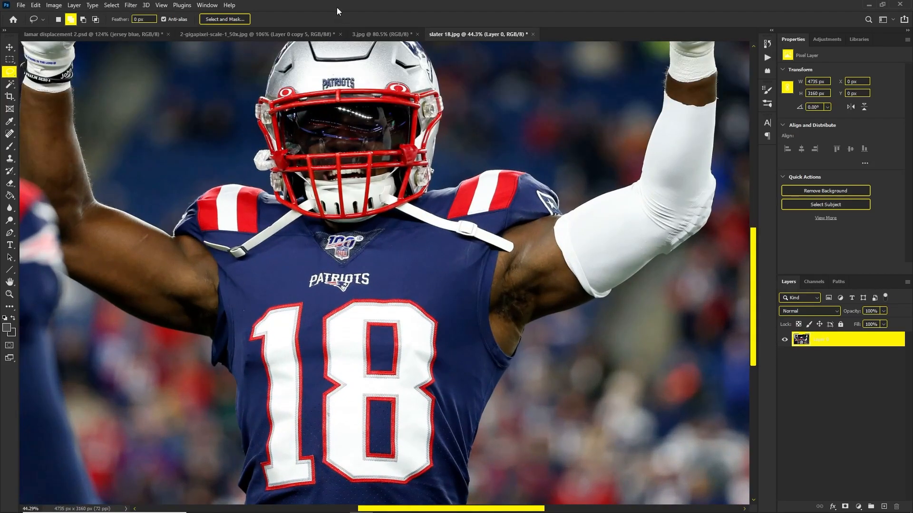
click(92, 38)
scroll(444, 231, up, 1)
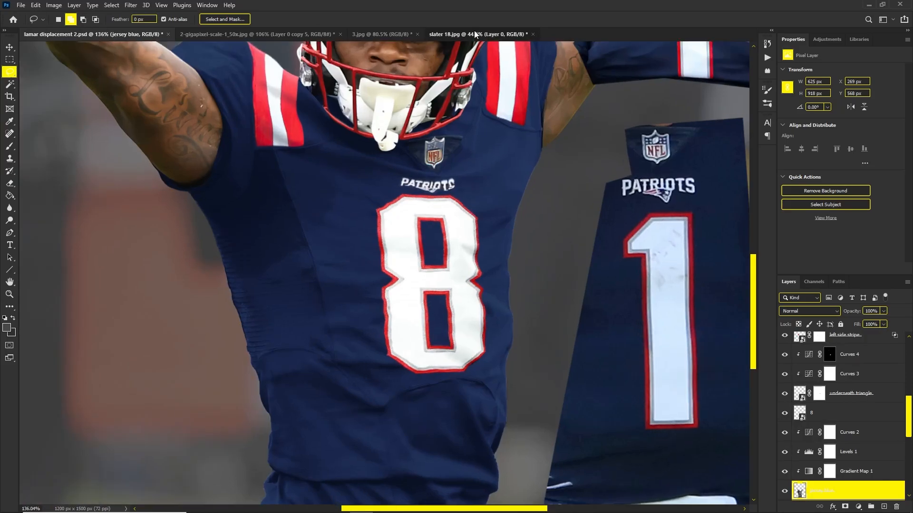
click(454, 36)
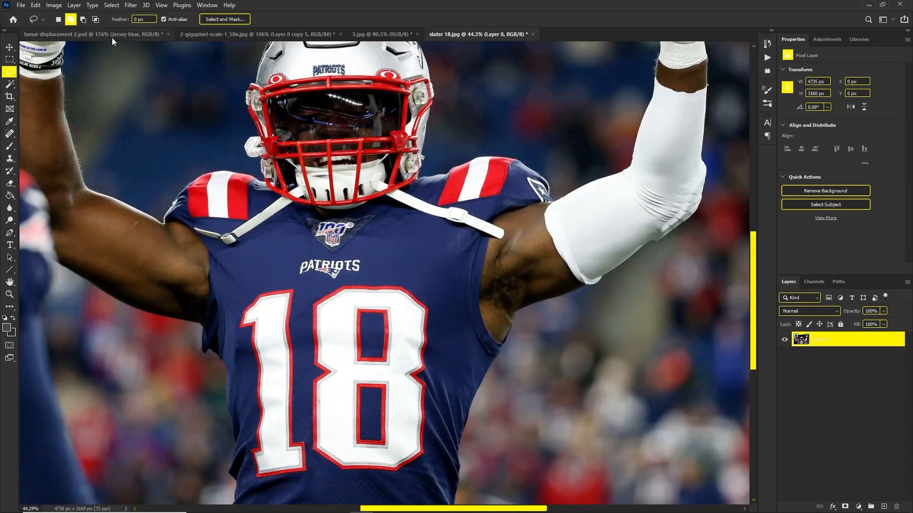
click(112, 38)
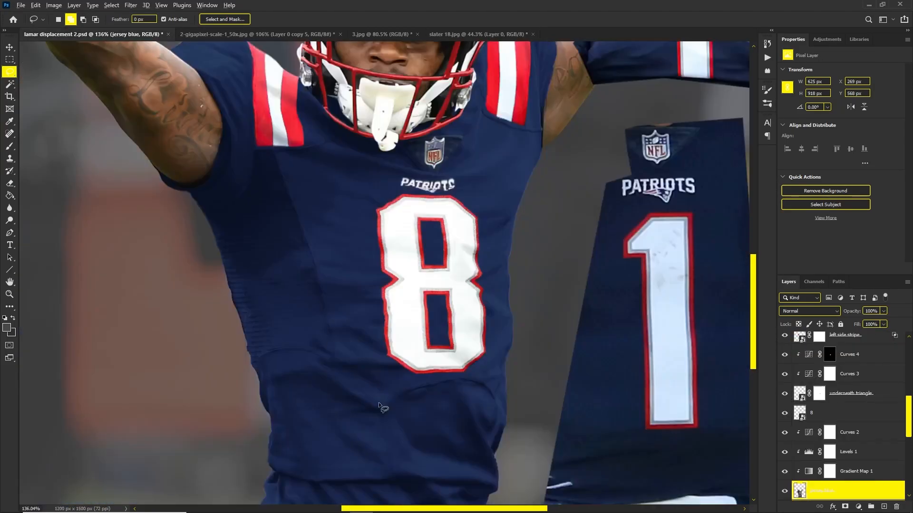
scroll(261, 298, up, 3)
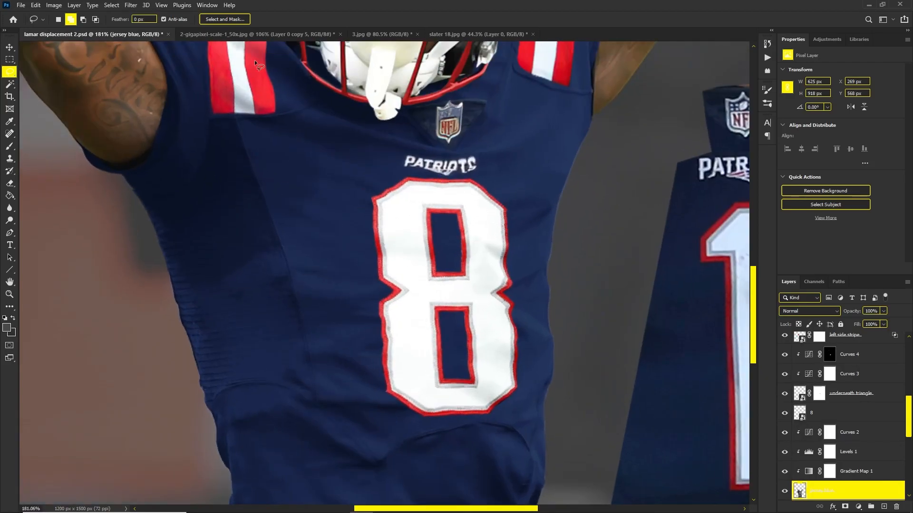
click(255, 36)
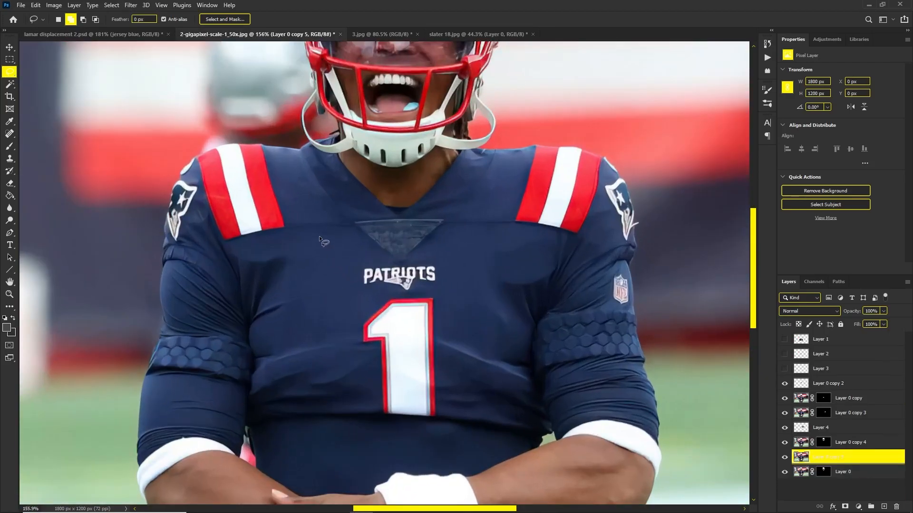
click(141, 38)
Step: Lasso the ribbed side panel below the player's raised arm on the jersey blue layer
scroll(193, 317, up, 1)
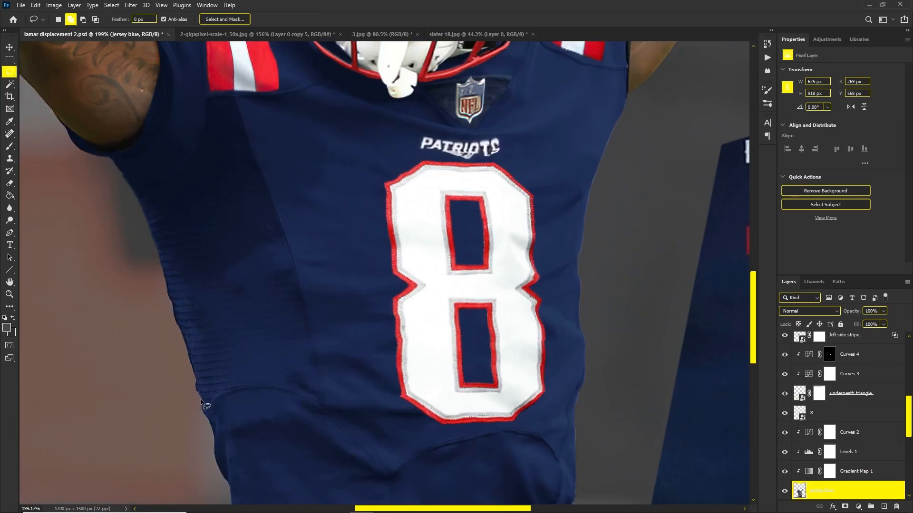
mouse_move(227, 389)
mouse_down()
mouse_move(281, 380)
mouse_move(310, 395)
mouse_move(292, 279)
mouse_move(238, 137)
mouse_up()
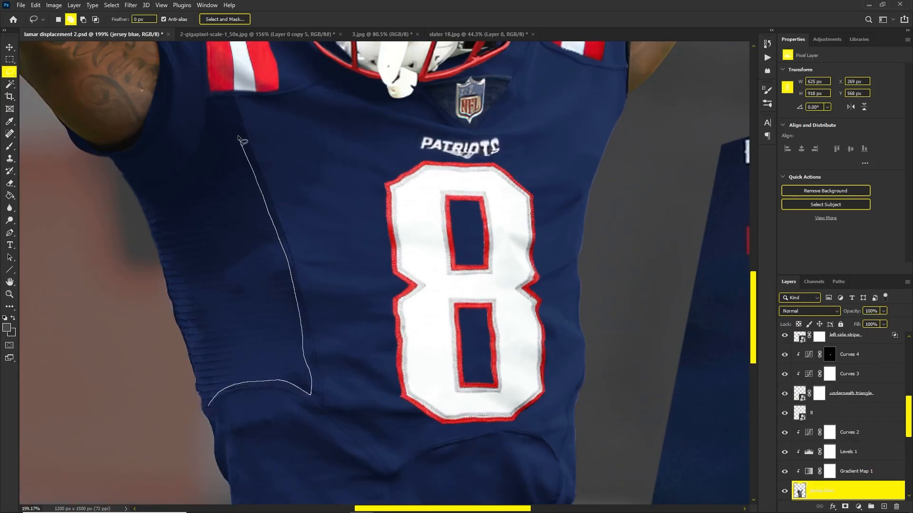
mouse_move(230, 106)
mouse_down()
mouse_move(210, 122)
mouse_move(197, 162)
mouse_move(128, 181)
mouse_move(147, 220)
mouse_up()
drag(162, 261, 173, 305)
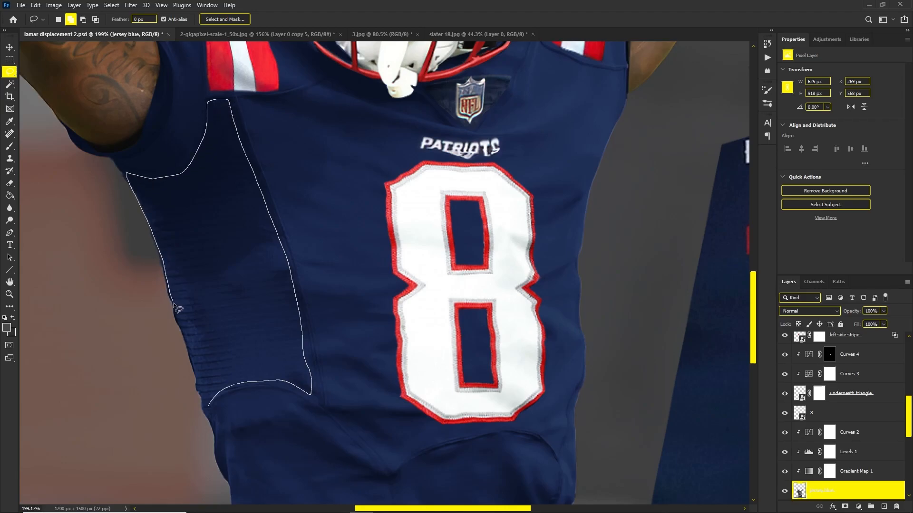
drag(183, 335, 198, 375)
drag(207, 410, 209, 412)
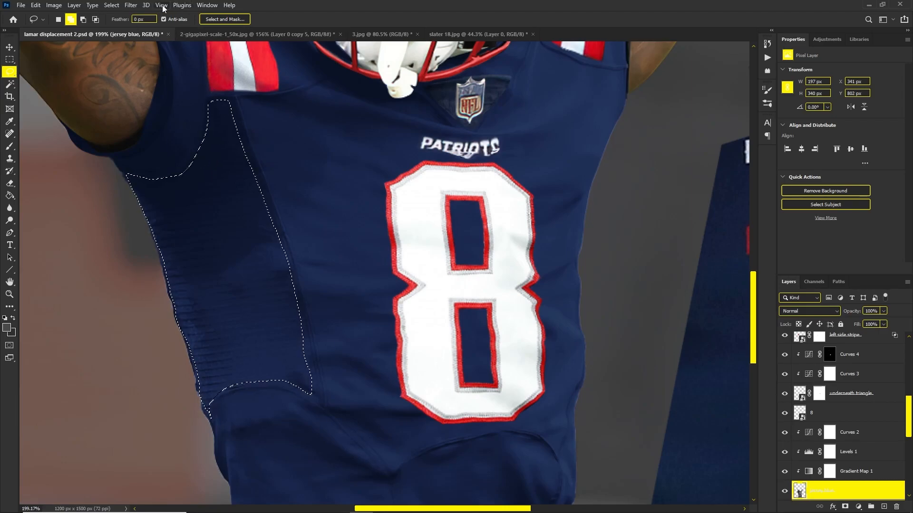
Step: Smooth the selected side panel with a Surface Blur of radius 4 pixels and threshold 26 levels, and deselect it
click(131, 4)
mouse_move(155, 127)
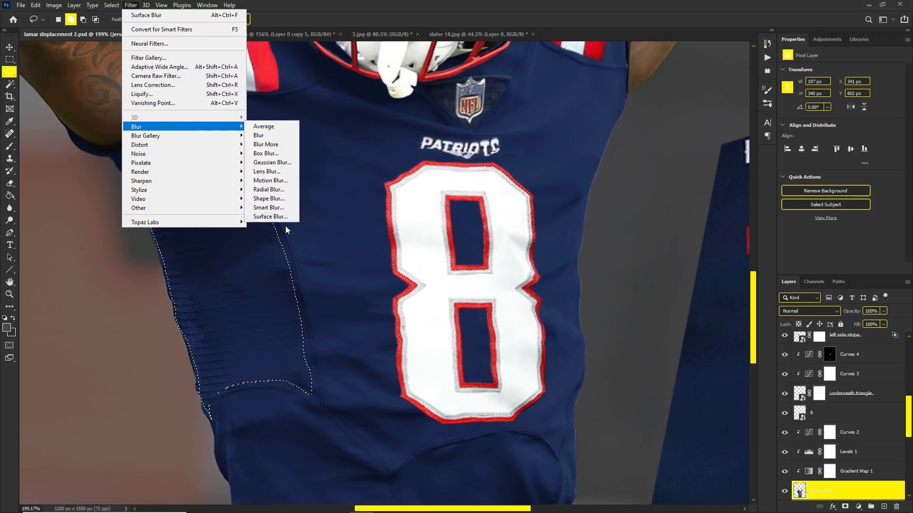
click(270, 216)
drag(400, 275, 387, 247)
mouse_move(398, 274)
mouse_down()
mouse_move(421, 274)
mouse_move(385, 278)
mouse_move(393, 276)
mouse_up()
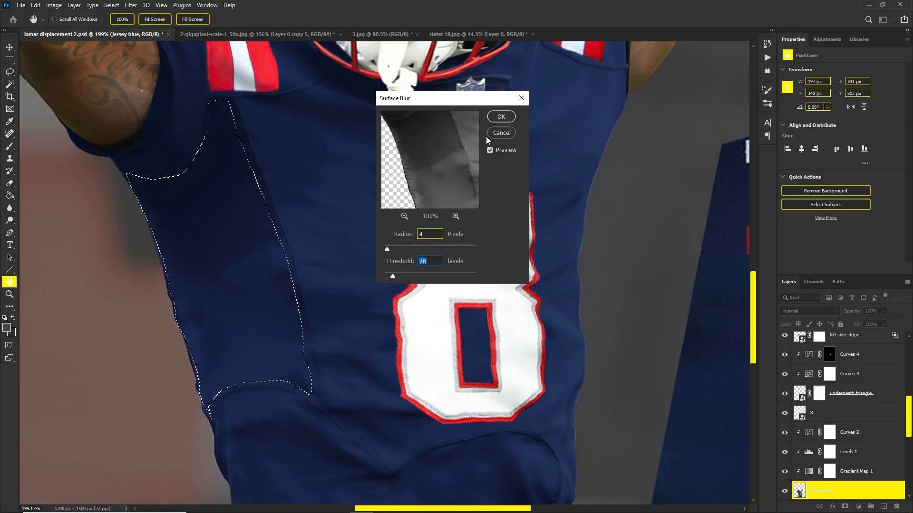
click(501, 116)
scroll(330, 171, down, 4)
key(ctrl+d)
scroll(375, 369, up, 5)
scroll(389, 395, down, 4)
scroll(477, 278, up, 3)
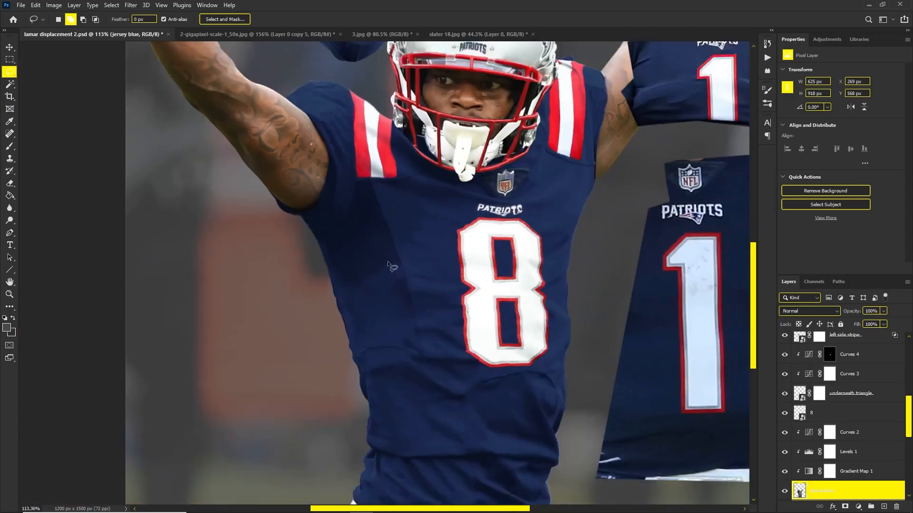
Step: Select the top helmet layer at the brow bar and try shifting it sideways
scroll(422, 190, up, 3)
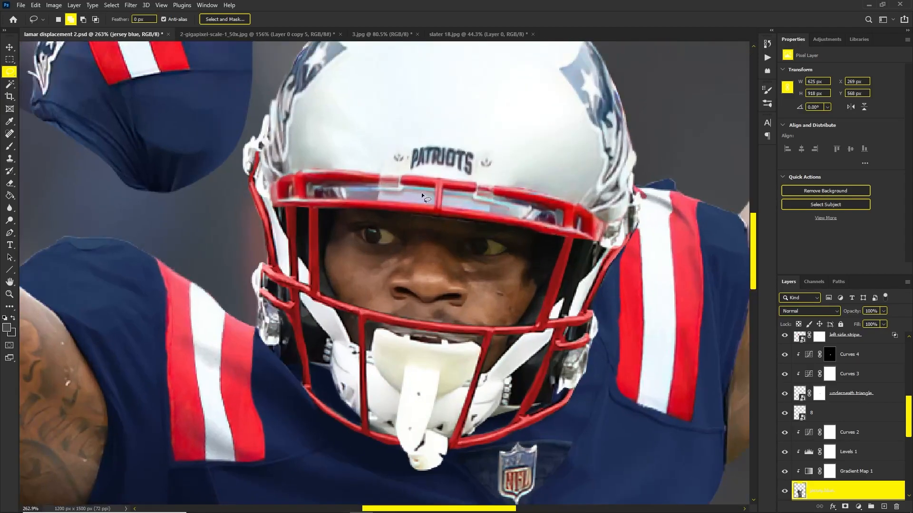
key(b)
key(v)
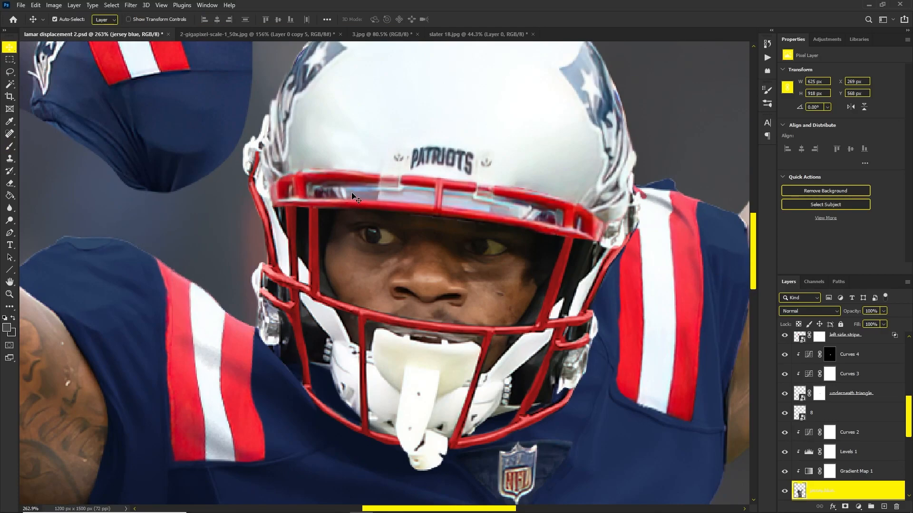
click(375, 190)
scroll(398, 145, down, 1)
scroll(409, 167, up, 1)
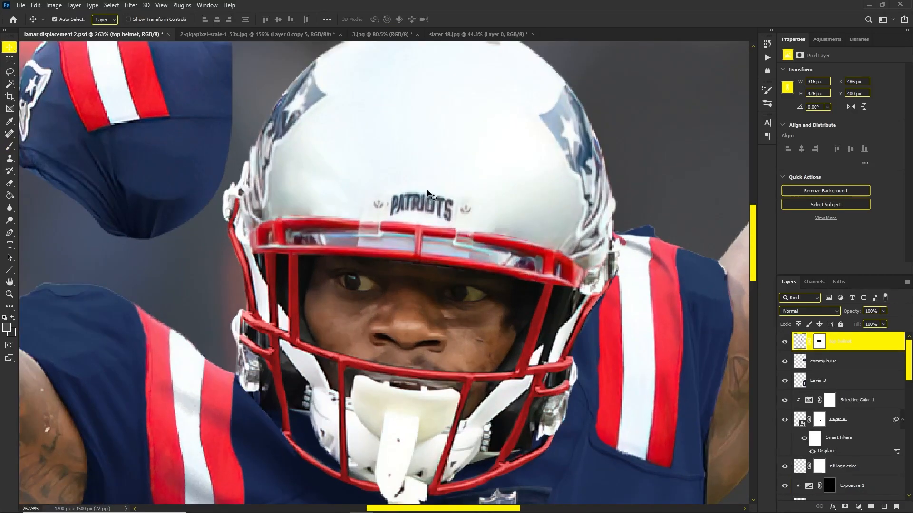
drag(340, 238, 376, 237)
key(ctrl+z)
Step: Outline the left clear strip inside the helmet's brow bar with the Pen tool and convert the path to a selection
click(9, 233)
scroll(391, 265, up, 1)
click(385, 255)
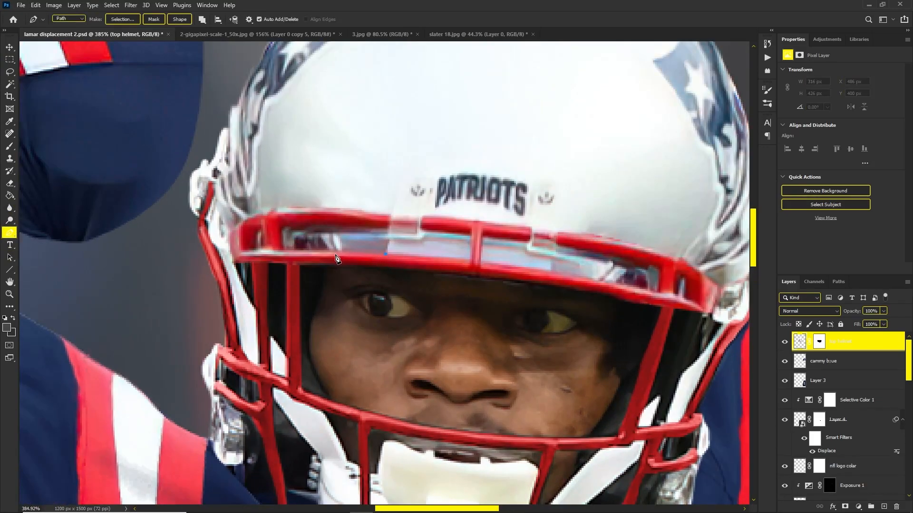
drag(314, 255, 313, 255)
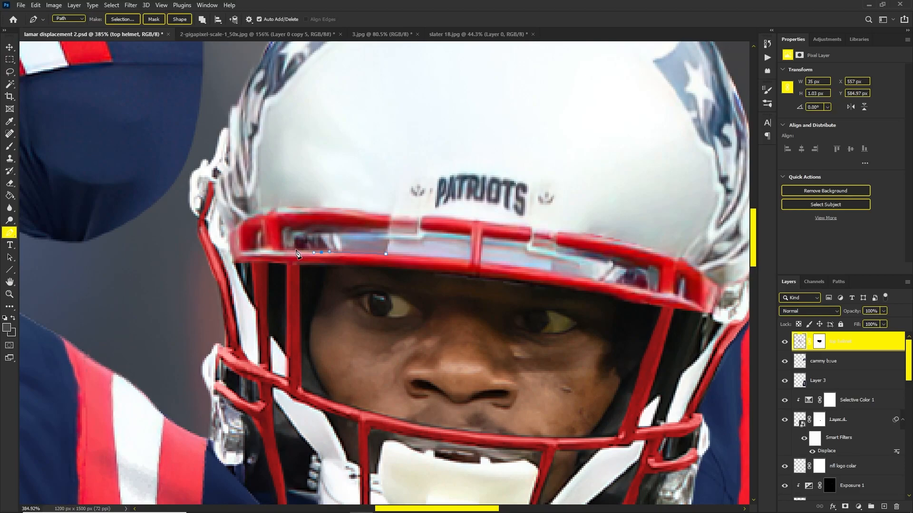
click(309, 227)
click(358, 229)
key(ctrl+z)
drag(389, 238, 388, 239)
right_click(358, 238)
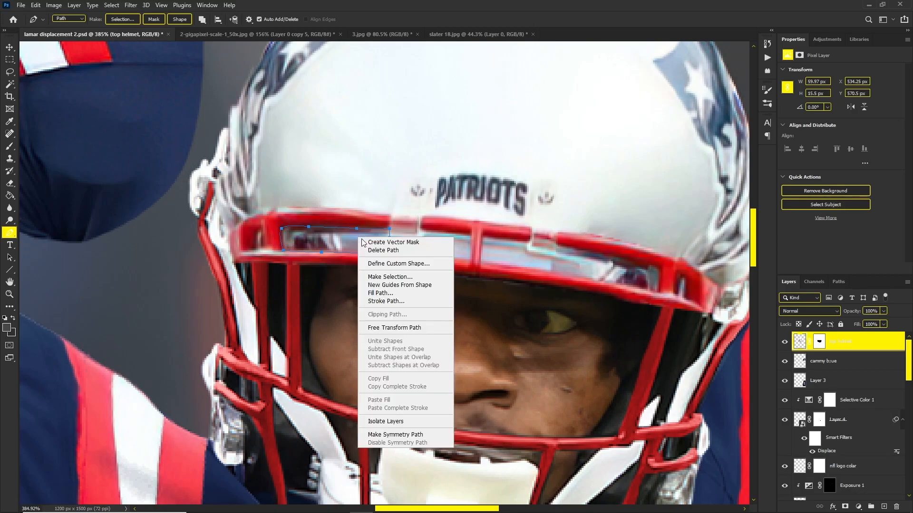
click(386, 275)
click(505, 133)
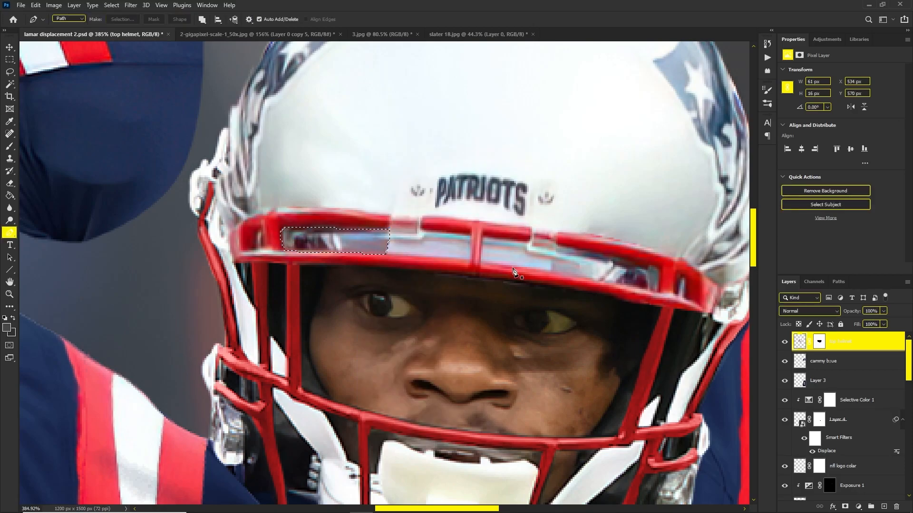
Step: Begin a Pen tool path around the right clear strip inside the brow bar
click(551, 271)
click(611, 282)
click(660, 292)
drag(660, 270, 644, 264)
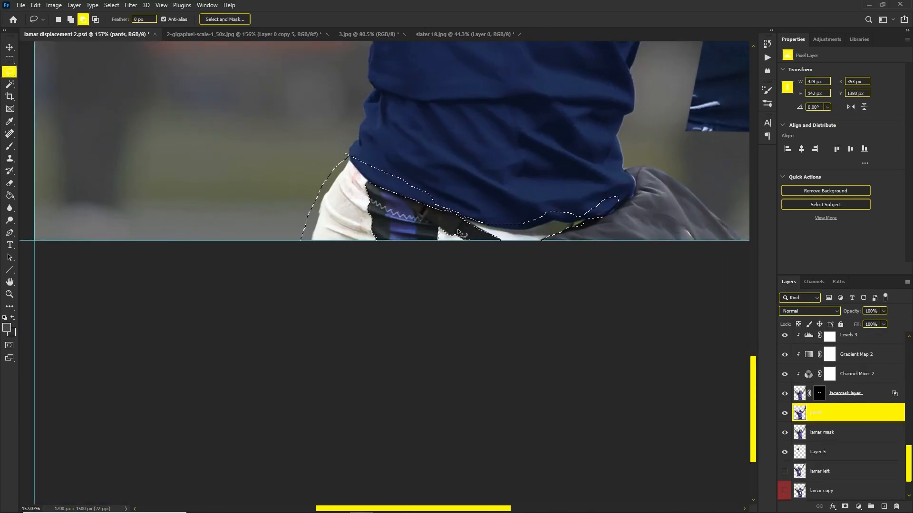
Step: Mask the pants layer to the selected white pants area below the jersey
scroll(444, 301, up, 3)
scroll(341, 281, down, 5)
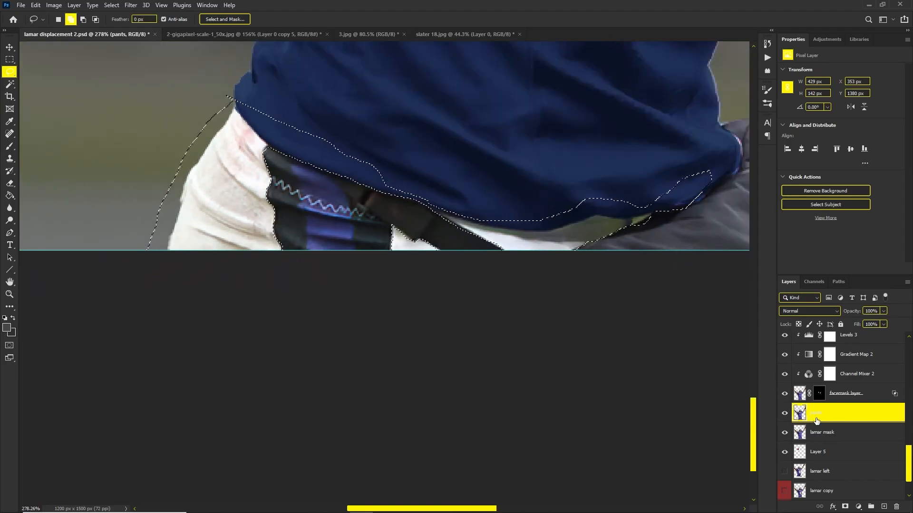
click(845, 507)
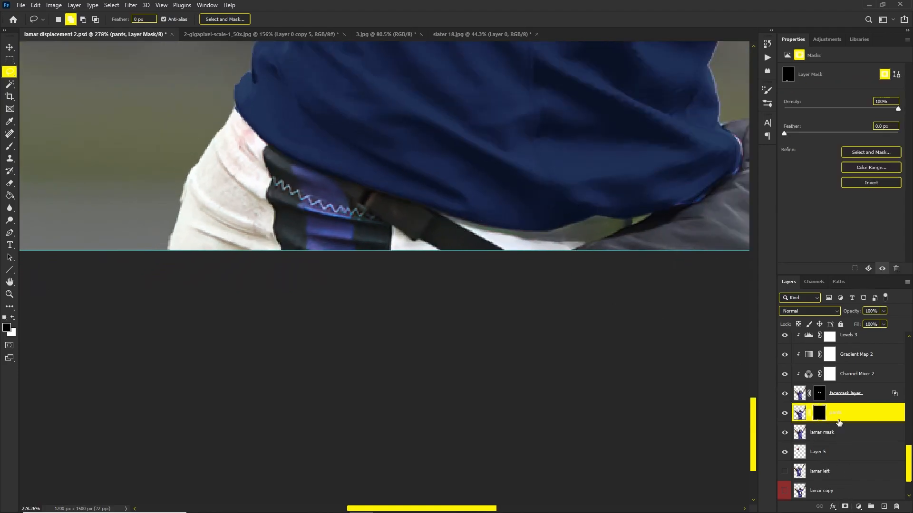
Step: Add a Channel Mixer adjustment clipped to the pants layer and make it monochrome
click(836, 421)
click(859, 507)
click(854, 429)
alt+click(851, 418)
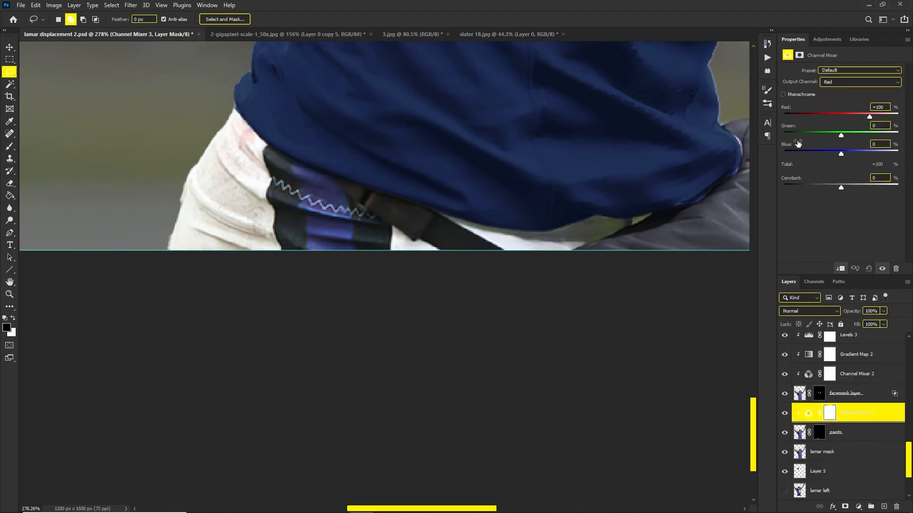
click(783, 94)
scroll(328, 185, down, 5)
scroll(328, 184, down, 4)
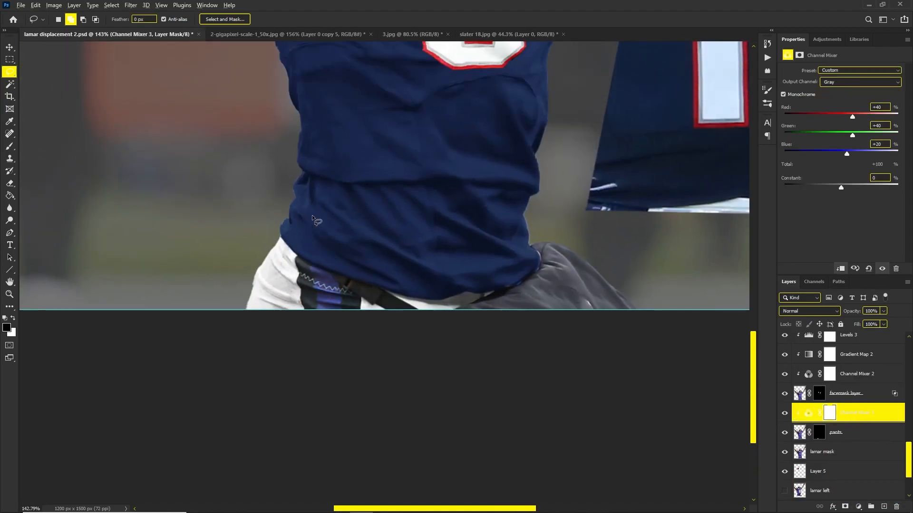
Step: Duplicate the pants layer and invert the layer mask of the original pants layer underneath
scroll(328, 184, up, 3)
click(835, 437)
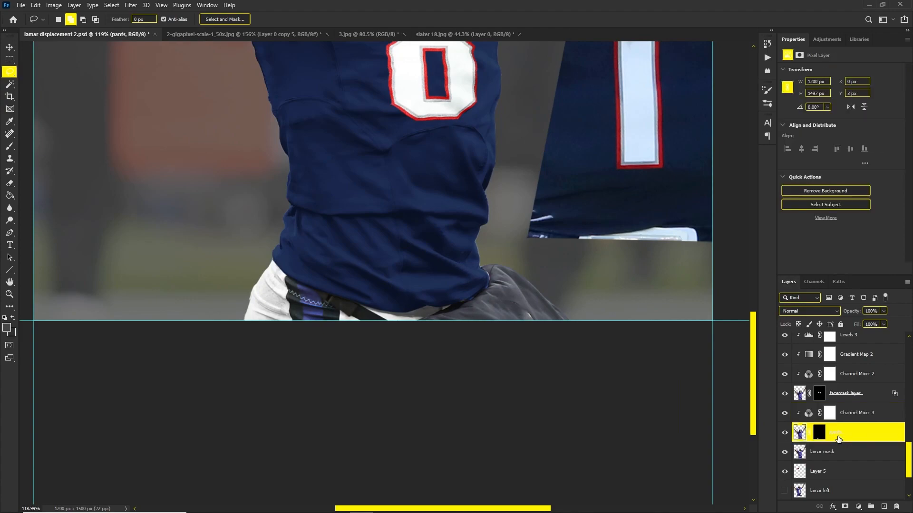
key(ctrl+j)
click(834, 455)
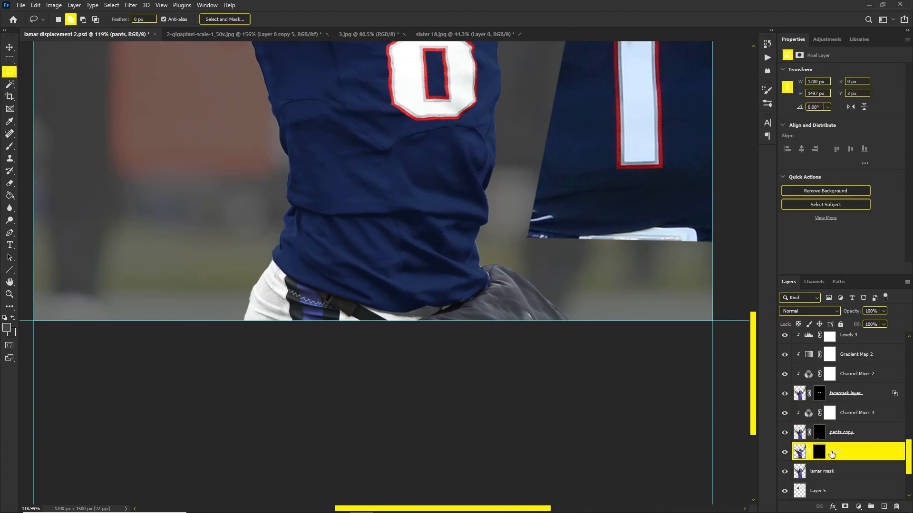
click(819, 452)
key(ctrl+i)
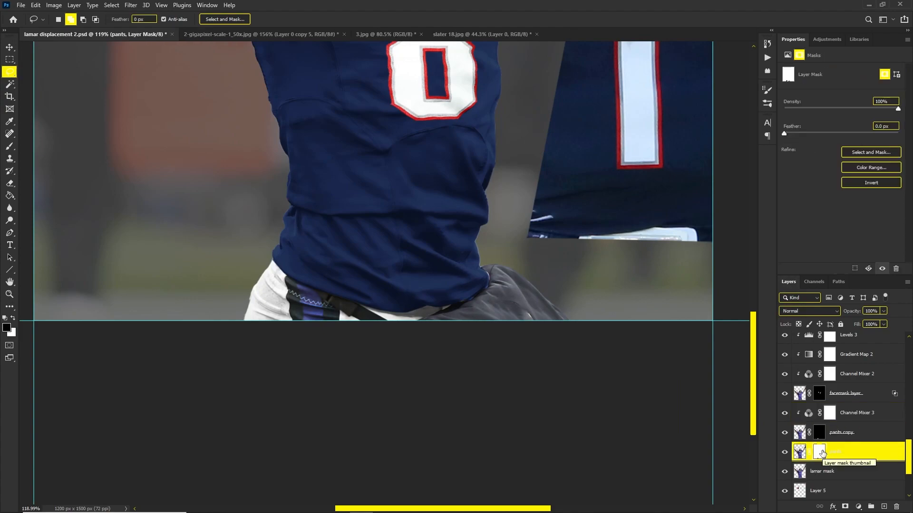
scroll(346, 309, up, 3)
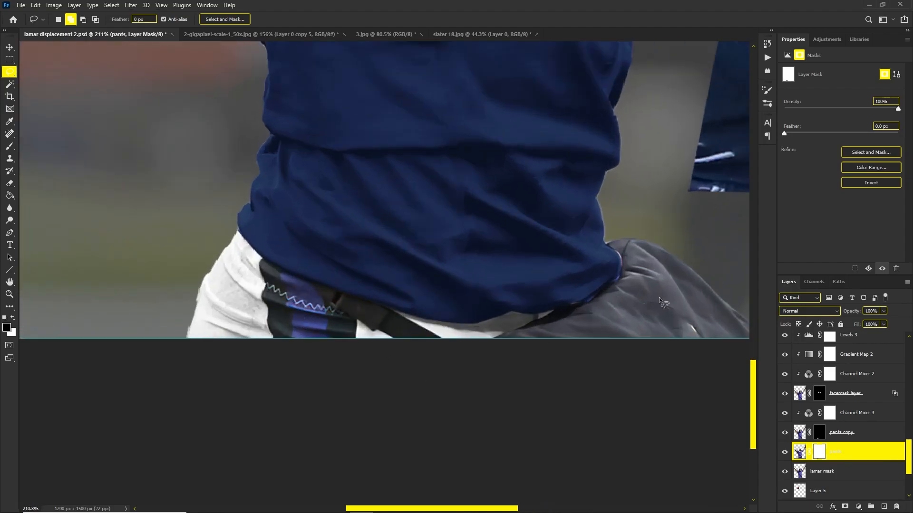
Step: Copy the monochrome Channel Mixer 3 adjustment above the lower pants layer and clip it to that layer
click(849, 454)
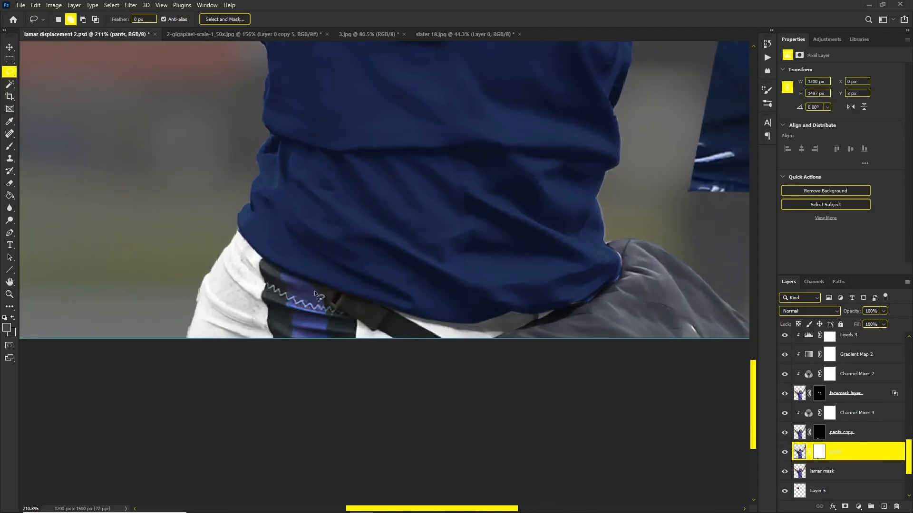
drag(850, 414, 851, 457)
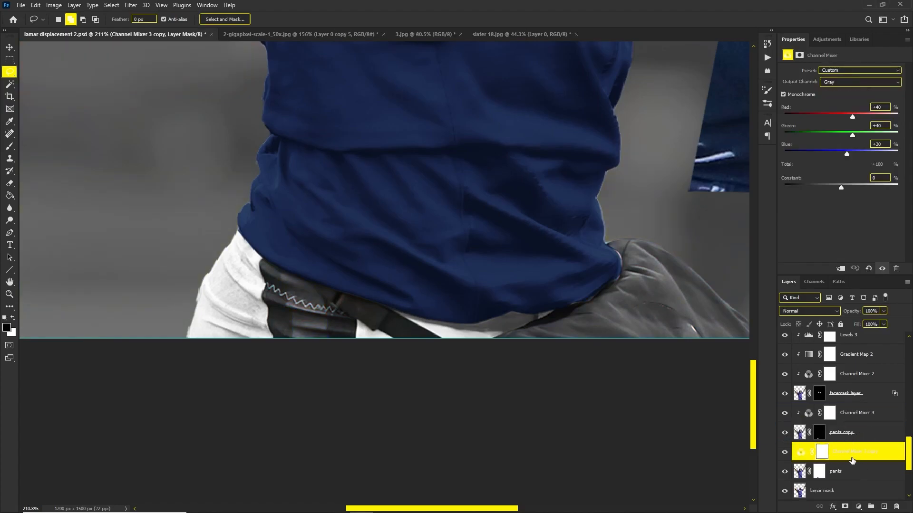
alt+click(847, 459)
click(785, 452)
click(785, 453)
scroll(456, 354, down, 8)
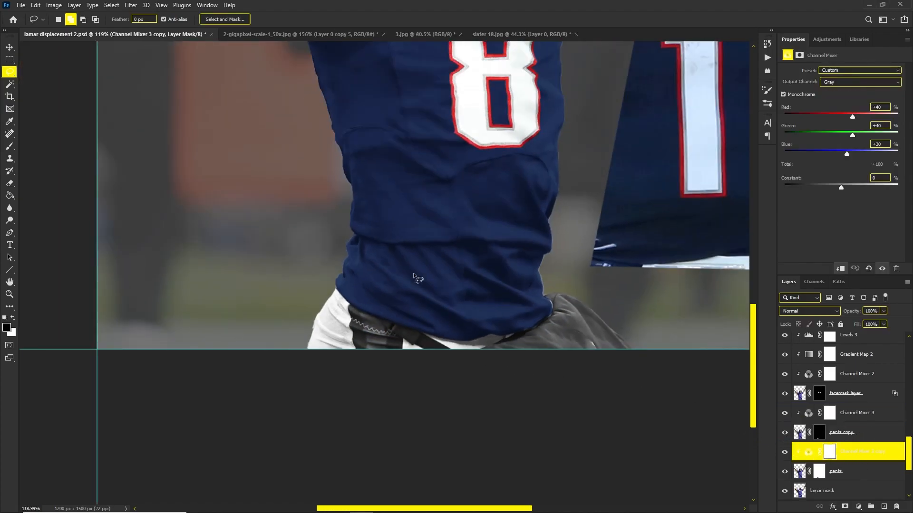
scroll(401, 404, up, 4)
scroll(399, 376, down, 5)
scroll(404, 328, up, 3)
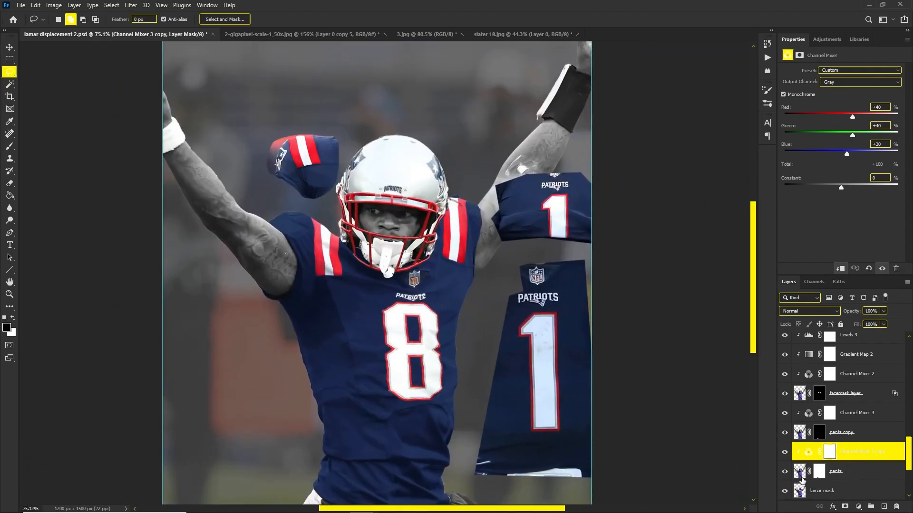
scroll(376, 386, up, 1)
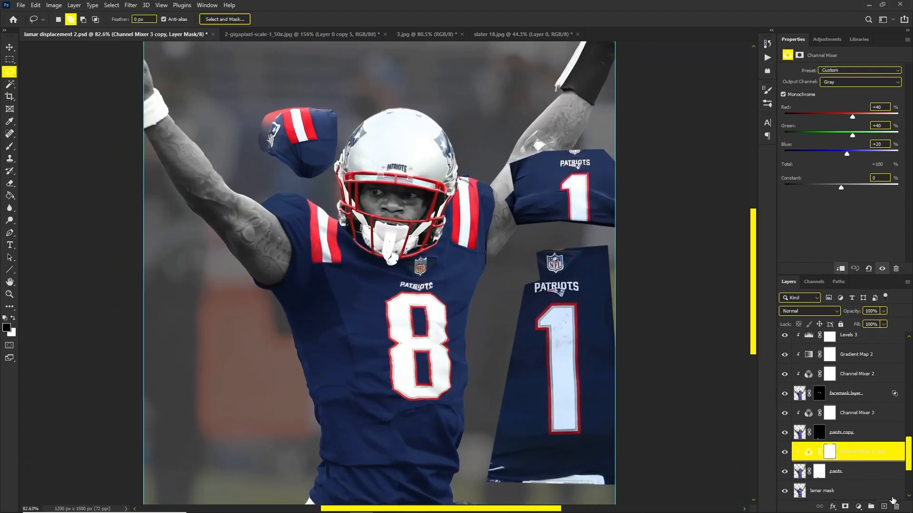
Step: Paint black with a large soft brush on the lower pants layer's mask over the arms, face and background to restore their color
click(820, 475)
key(b)
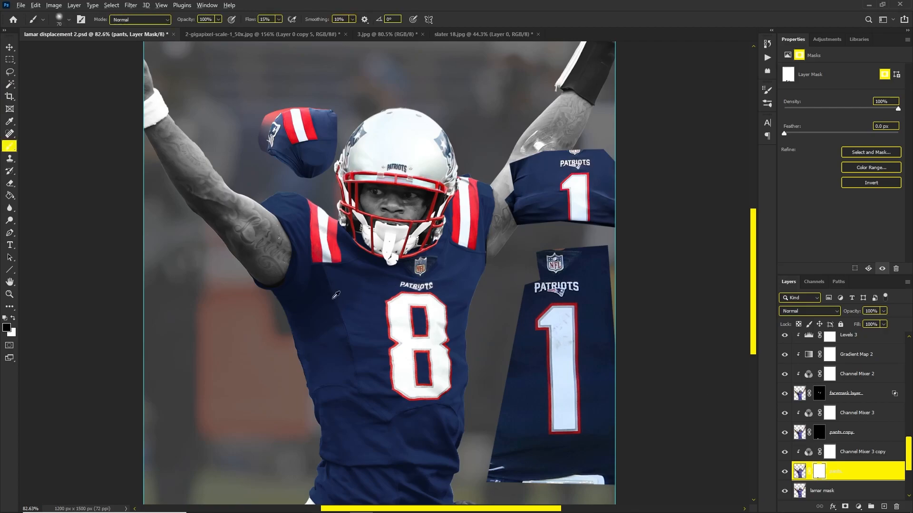
mouse_move(371, 247)
mouse_down()
mouse_move(238, 184)
mouse_move(233, 52)
mouse_up()
click(279, 20)
drag(279, 33, 470, 45)
click(295, 227)
drag(343, 153, 413, 149)
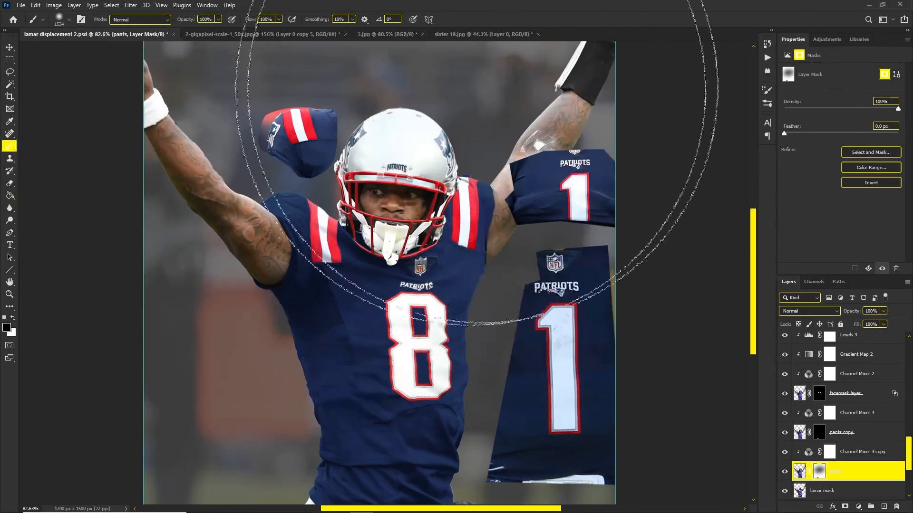
scroll(413, 150, down, 5)
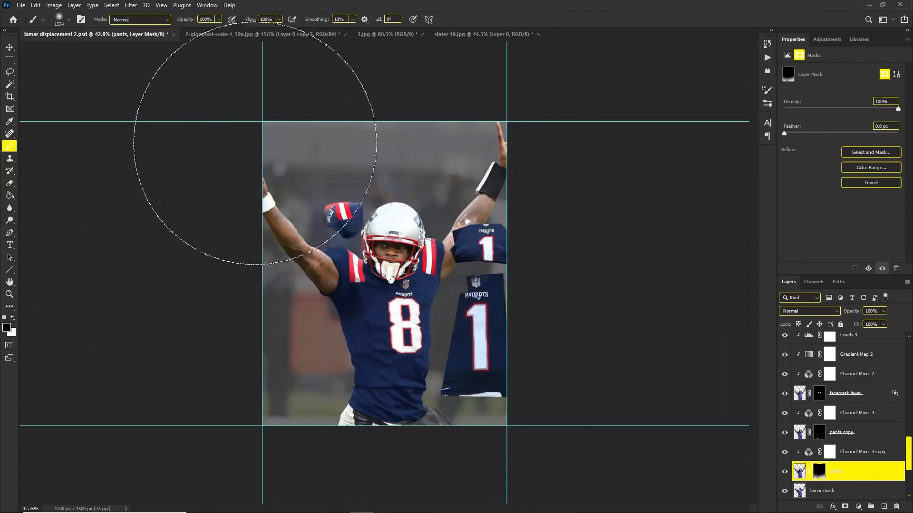
scroll(384, 273, up, 3)
Step: Bring the navy pants cutout from the 2-gigapixel document into the lamar displacement document, beside the player's waist
key(v)
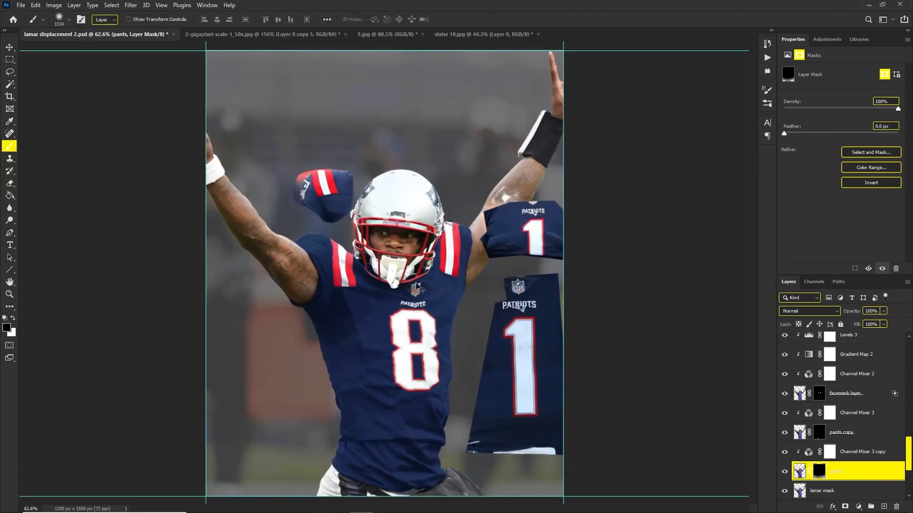
scroll(426, 327, up, 2)
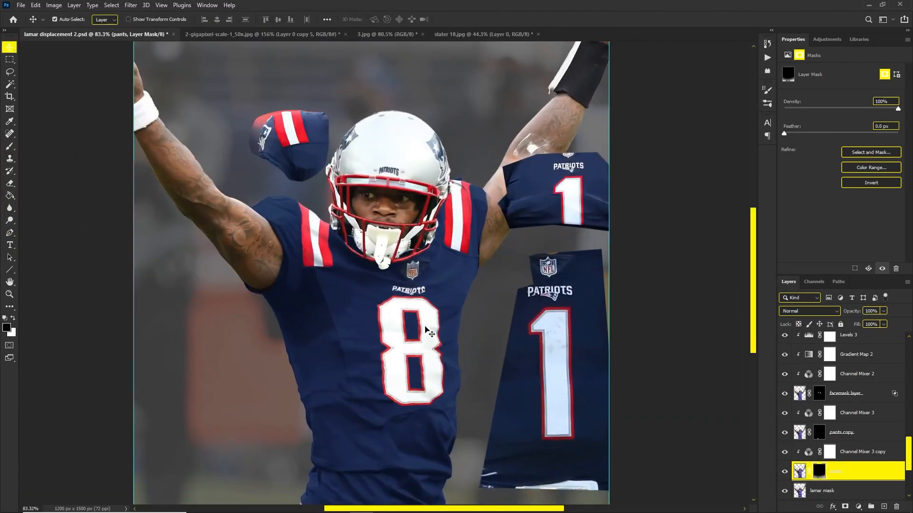
click(243, 35)
scroll(399, 210, down, 3)
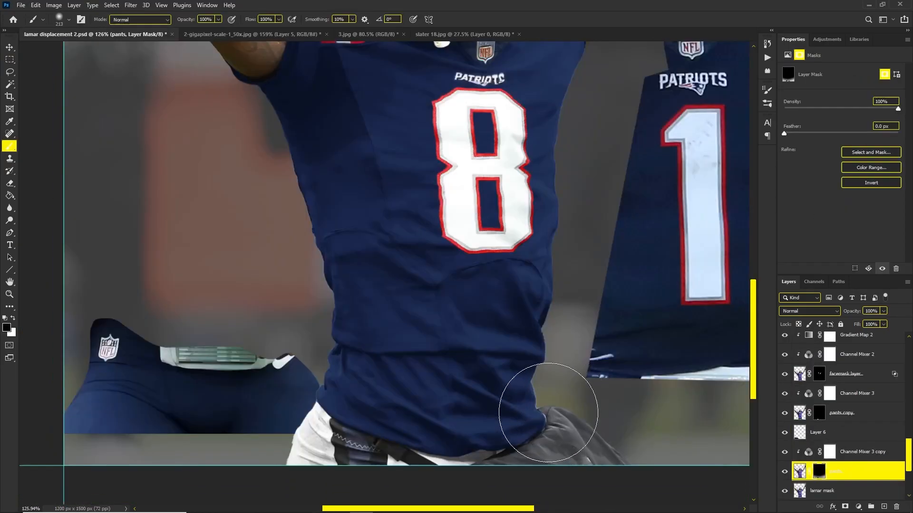
Step: Paint black on the lower pants layer's mask over the gray jacket and around the belt to remove the desaturation there
mouse_move(503, 259)
mouse_down()
mouse_move(528, 266)
mouse_move(580, 508)
mouse_move(596, 343)
mouse_up()
mouse_move(608, 437)
mouse_down()
mouse_move(573, 431)
mouse_move(566, 419)
mouse_move(689, 467)
mouse_move(528, 435)
mouse_move(586, 426)
mouse_up()
drag(523, 435, 469, 436)
scroll(433, 448, up, 6)
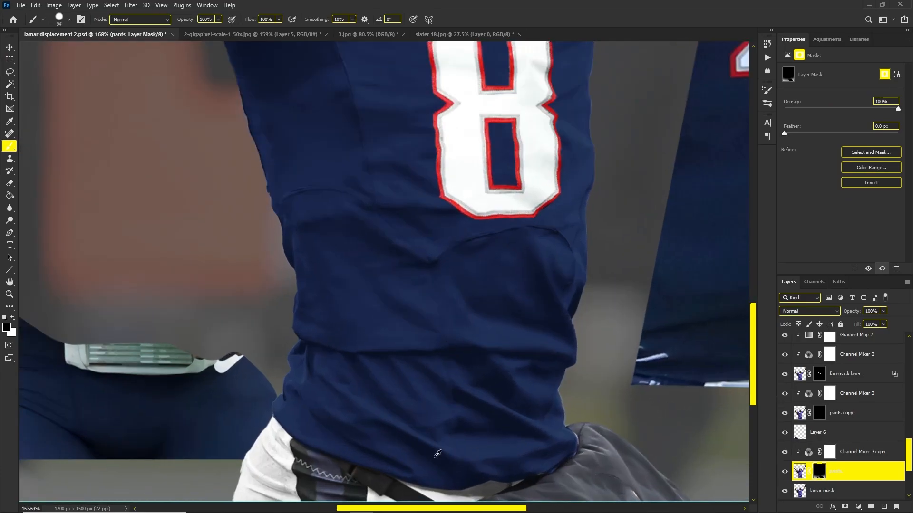
drag(603, 438, 556, 438)
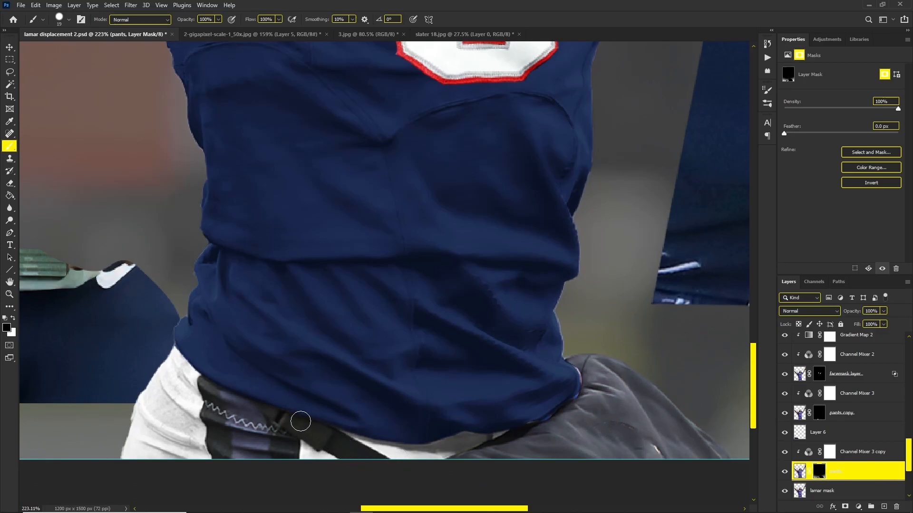
drag(305, 422, 291, 415)
scroll(456, 485, down, 4)
Step: Convert the pants copy layer and its clipped Channel Mixer 3 into a single smart object
key(v)
click(822, 413)
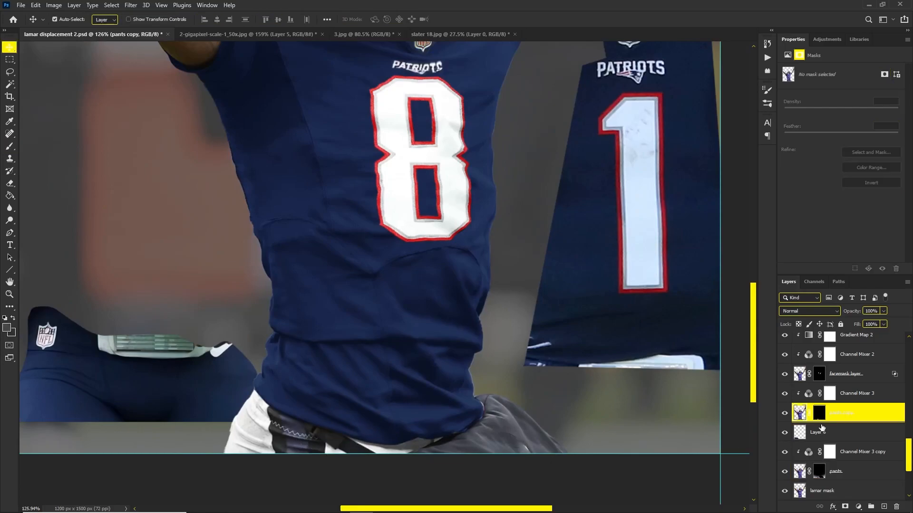
click(850, 397)
click(191, 378)
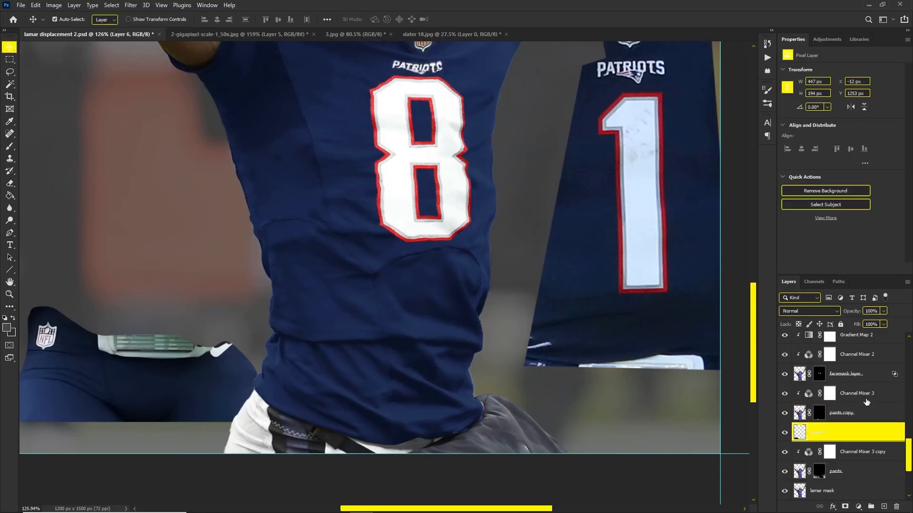
click(846, 398)
shift+click(862, 417)
key(F2)
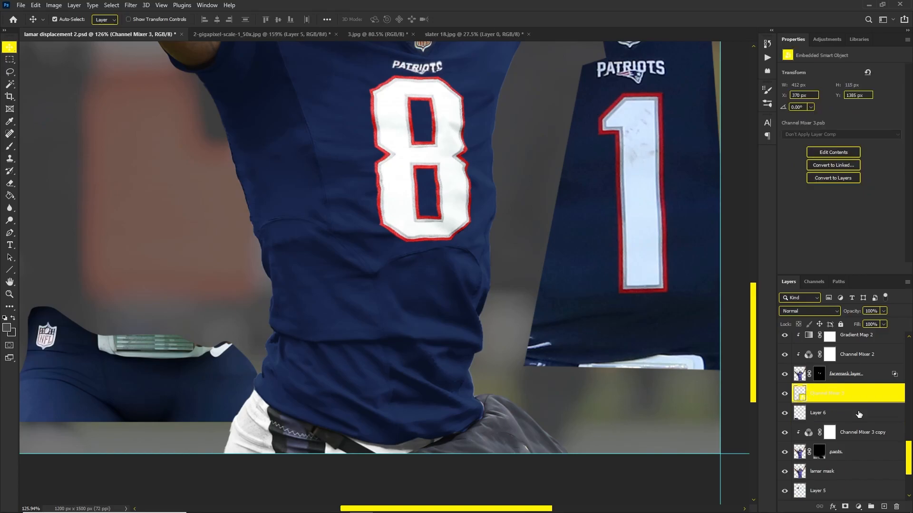
click(784, 395)
click(784, 395)
scroll(276, 449, up, 3)
mouse_move(249, 431)
mouse_down()
mouse_move(254, 411)
mouse_move(260, 434)
mouse_up()
key(ctrl+z)
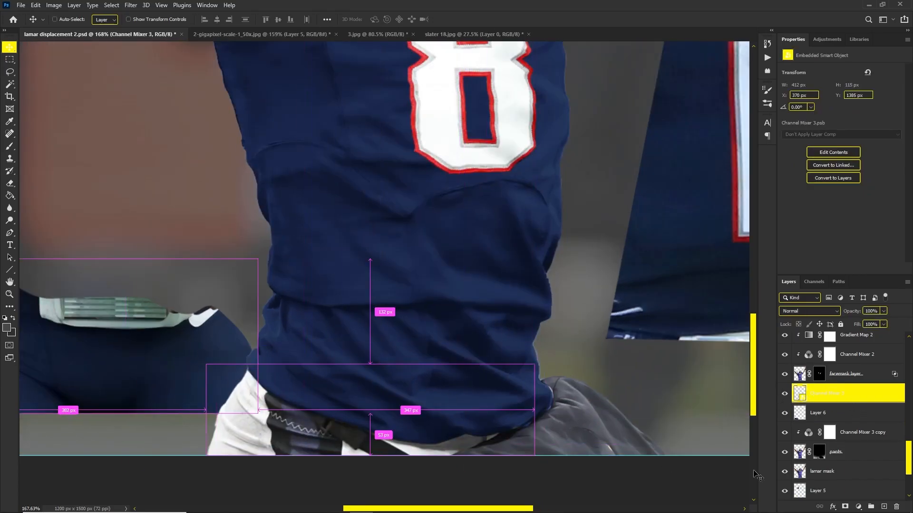
Step: Clip a Gradient Map to the pants smart object and set its first color stop to navy sampled from the reference pants
click(858, 506)
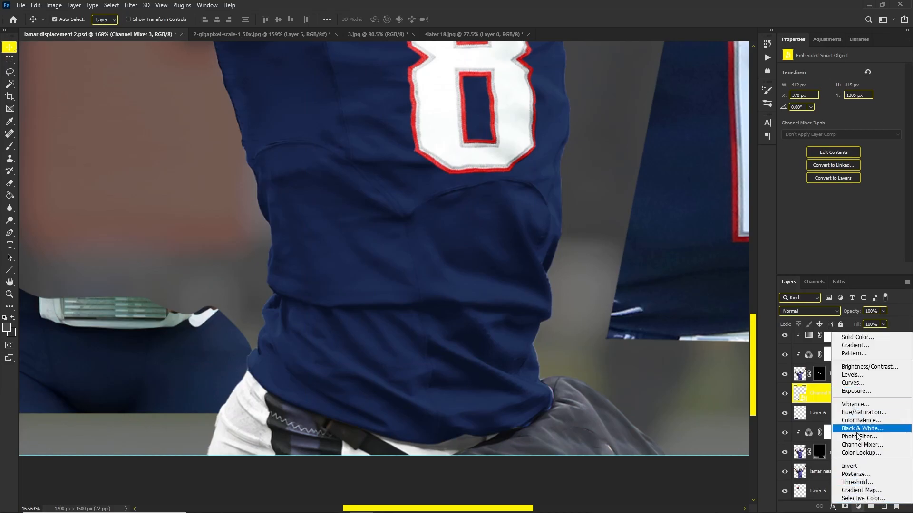
click(861, 490)
alt+click(847, 403)
scroll(228, 323, down, 3)
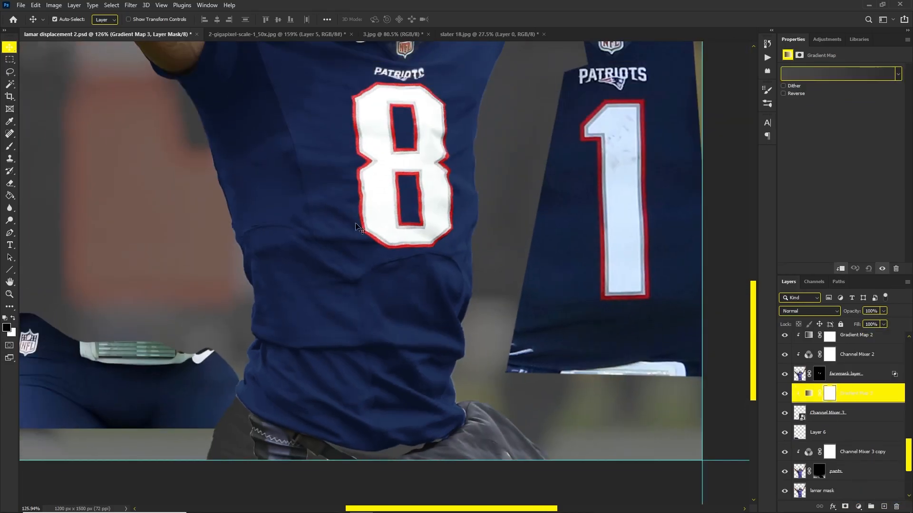
click(801, 77)
double_click(590, 233)
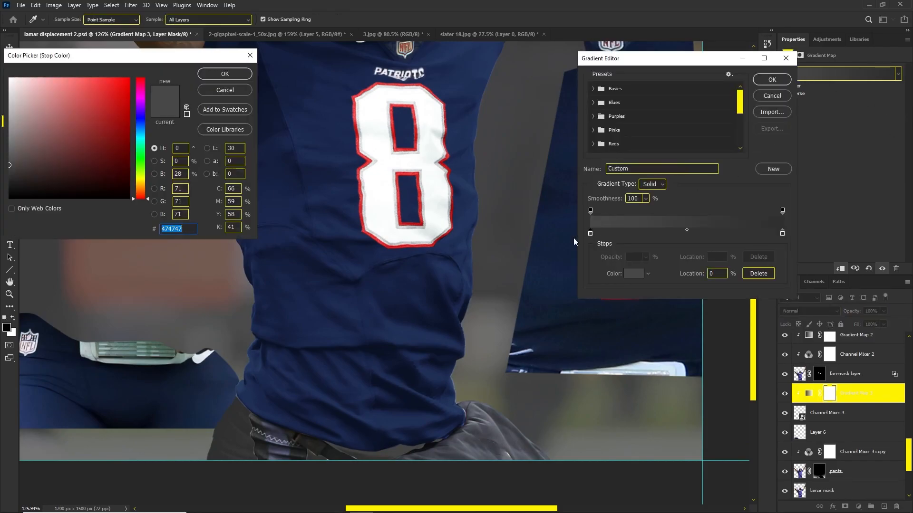
click(101, 418)
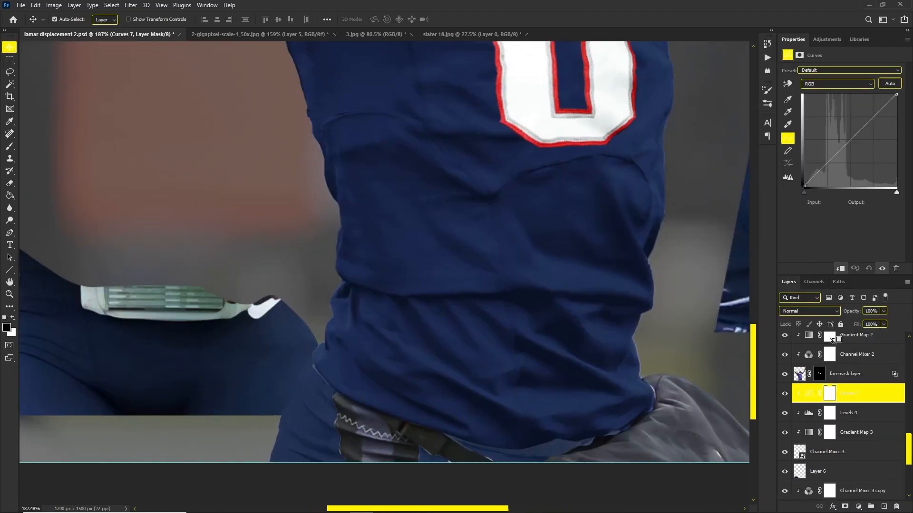
Step: Adjust the RGB curve and lift the Blue channel curve in the pants' Curves adjustment to match the reference navy
drag(844, 153, 845, 147)
click(836, 84)
click(835, 115)
mouse_move(897, 94)
mouse_down()
mouse_move(887, 97)
mouse_move(898, 92)
mouse_up()
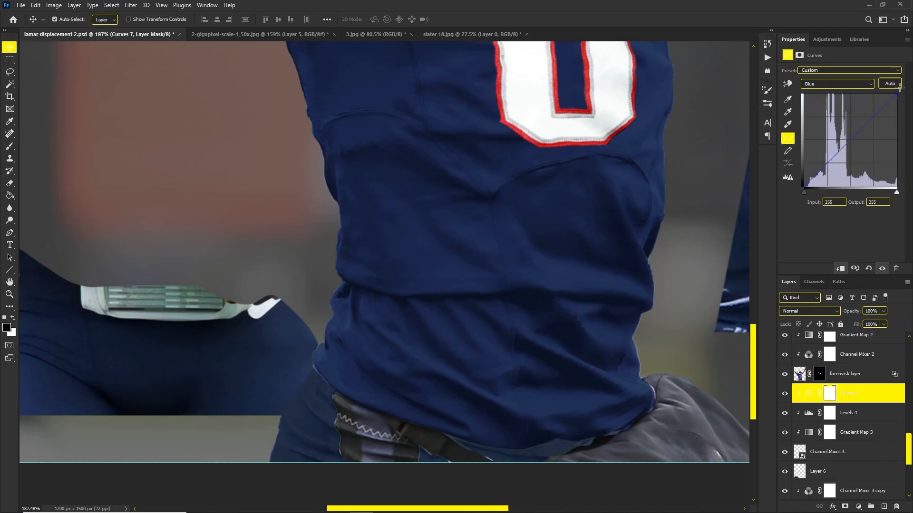
drag(824, 165, 825, 164)
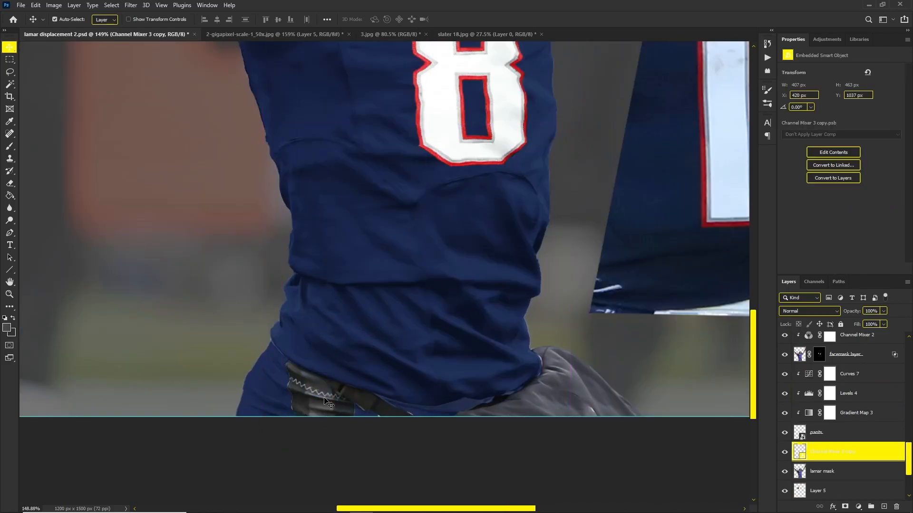
Step: Trace the center panel of the pants' dark side stripe below the jersey with the Pen tool and close the path
scroll(320, 402, up, 3)
scroll(320, 402, down, 1)
drag(336, 374, 310, 374)
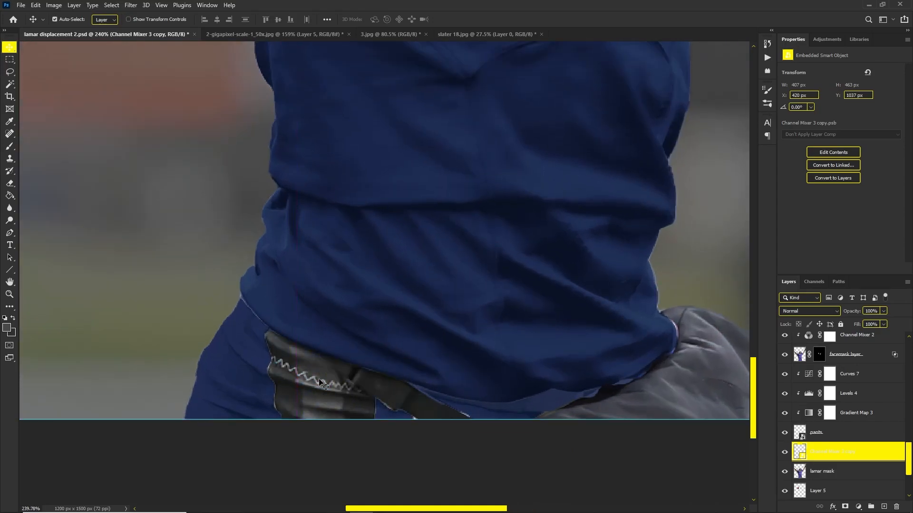
scroll(322, 386, up, 2)
scroll(304, 398, up, 2)
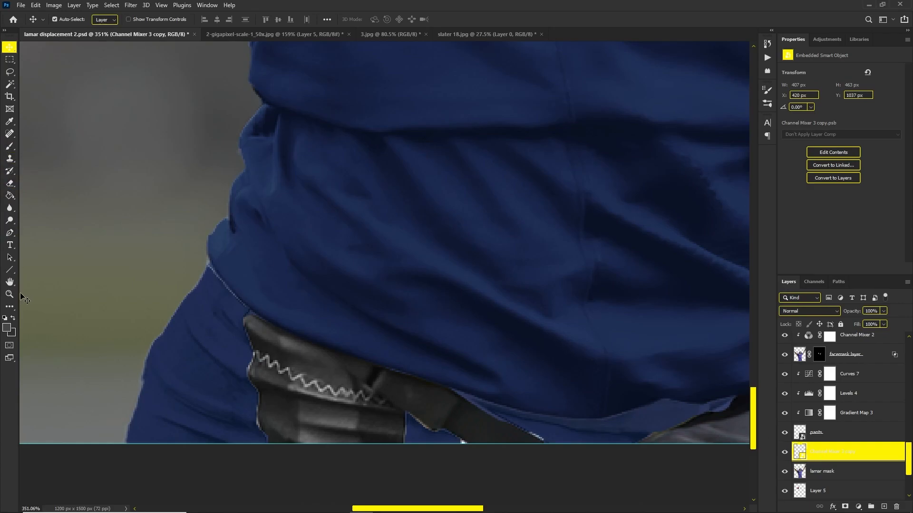
click(10, 232)
scroll(290, 427, up, 2)
drag(303, 458, 305, 397)
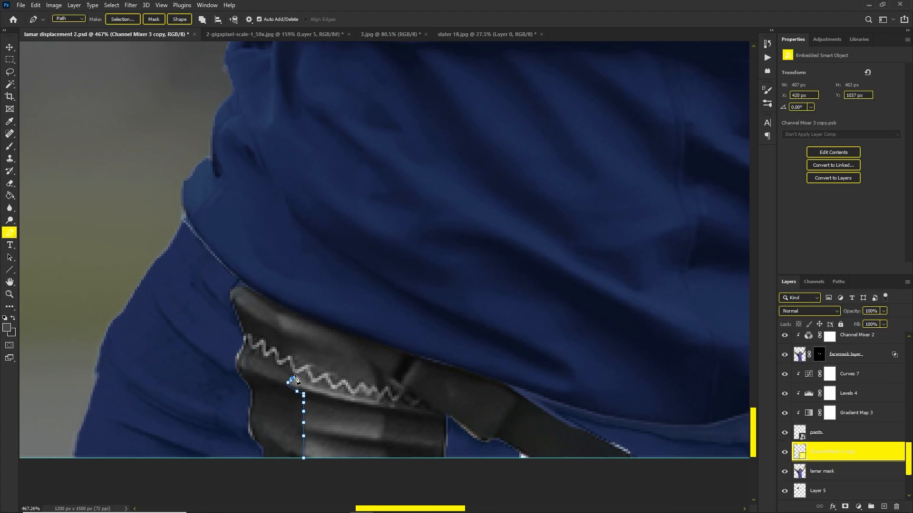
mouse_move(291, 312)
mouse_down()
mouse_move(388, 336)
mouse_move(403, 356)
mouse_move(390, 383)
mouse_up()
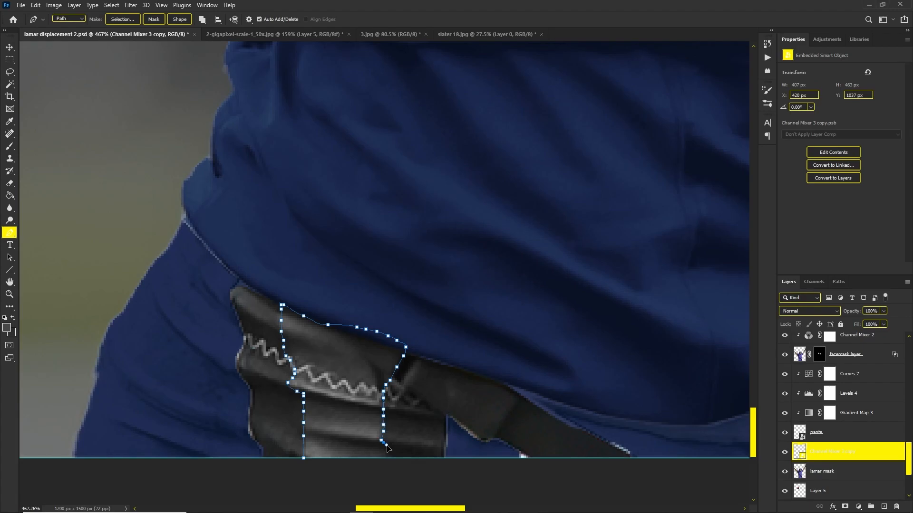
drag(388, 461, 300, 466)
Step: Convert the stripe panel path to a selection and copy the selected area to a new layer
right_click(337, 209)
click(360, 251)
key(Return)
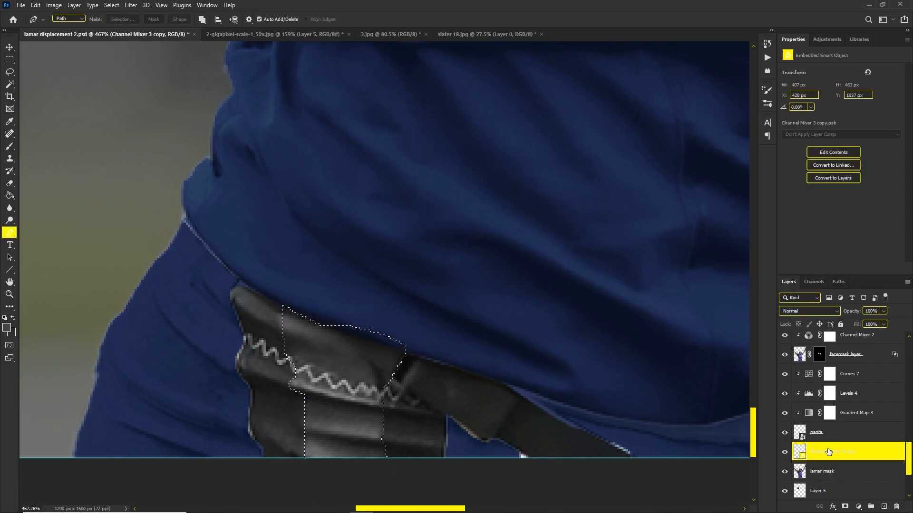
key(ctrl+j)
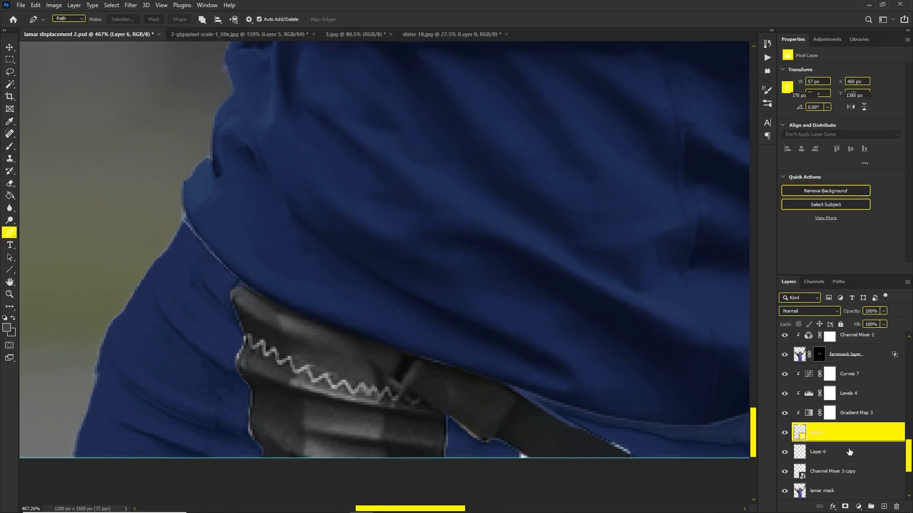
Step: Add a Solid Color fill above the copied stripe panel, clip it to that layer and set its blend mode to Linear Light
click(859, 508)
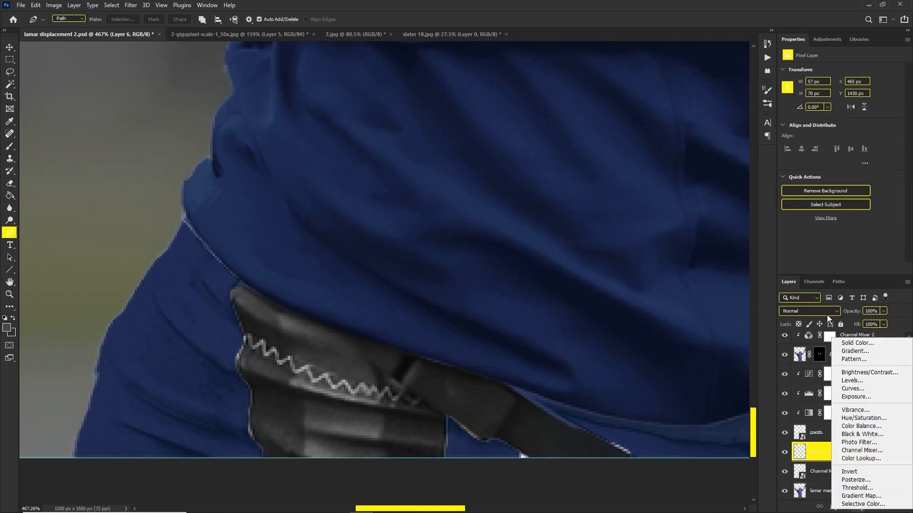
click(854, 343)
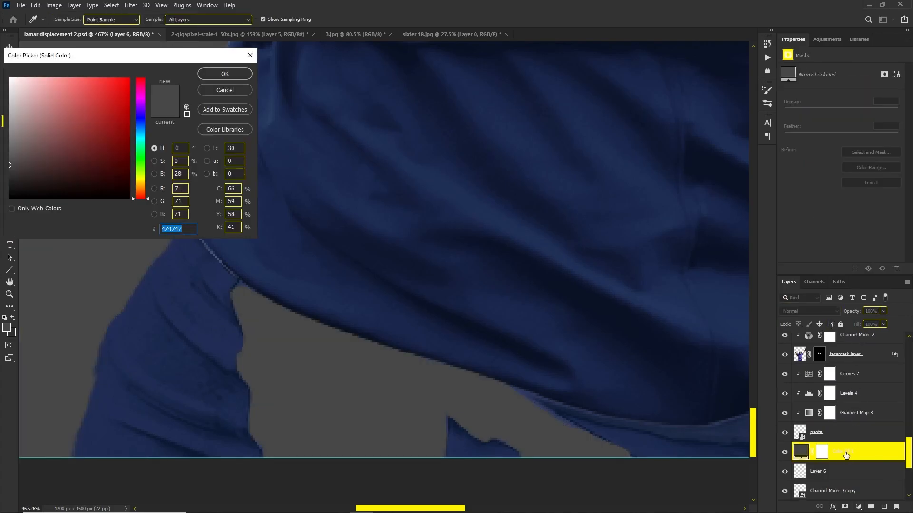
click(224, 75)
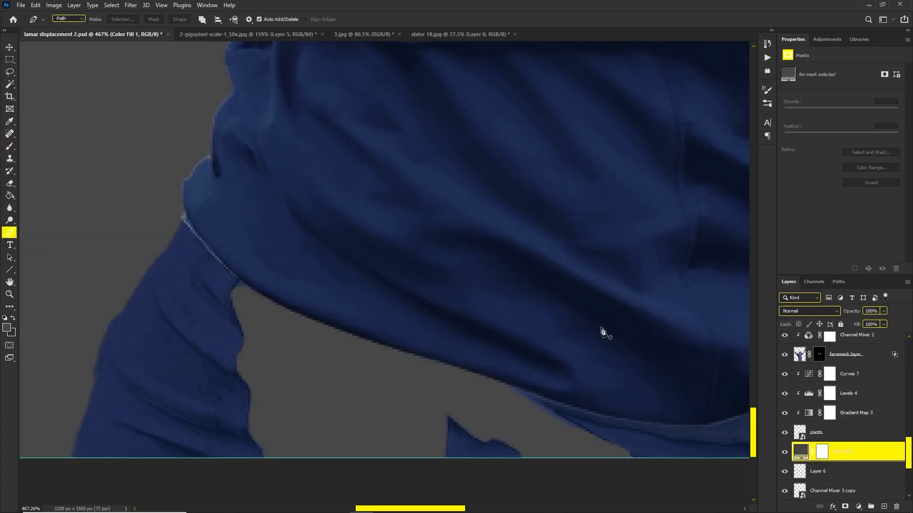
alt+click(840, 459)
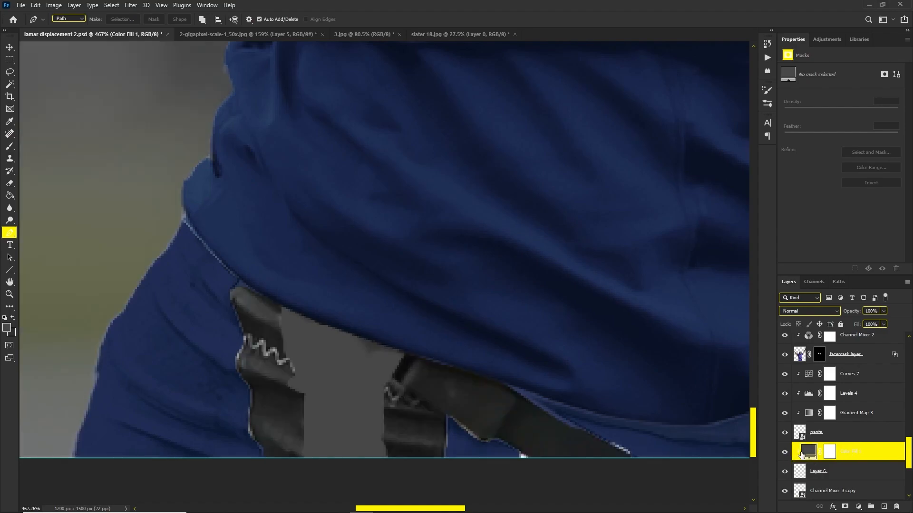
click(792, 310)
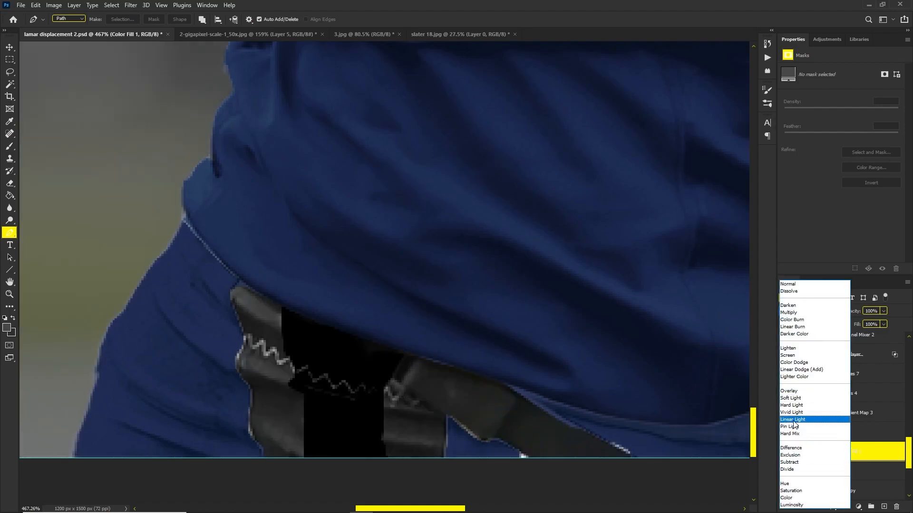
click(815, 421)
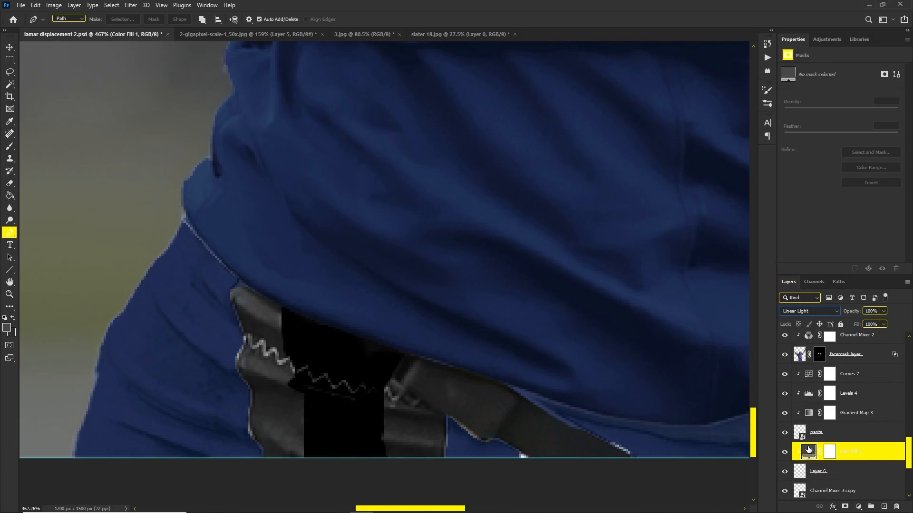
Step: Change the stripe panel's fill color to light gray #c9c9c9
double_click(808, 449)
drag(28, 127, 3, 108)
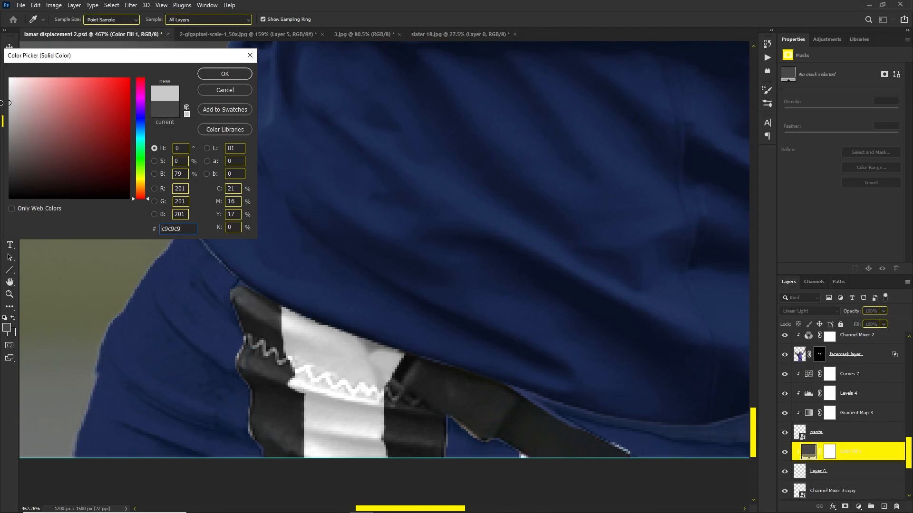
click(221, 71)
scroll(299, 196, down, 8)
scroll(338, 247, down, 3)
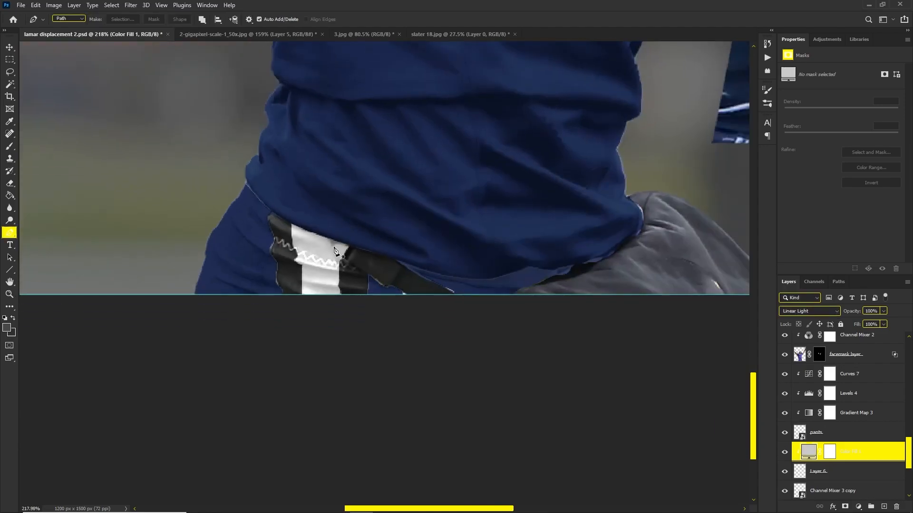
Step: Select the Channel Mixer 3 copy smart object and trace the full side stripe's outline below the jersey with the Pen tool, closing the path
scroll(318, 237, up, 10)
key(v)
scroll(411, 300, down, 5)
mouse_move(411, 291)
mouse_down()
mouse_move(414, 281)
mouse_move(446, 286)
mouse_move(419, 291)
mouse_up()
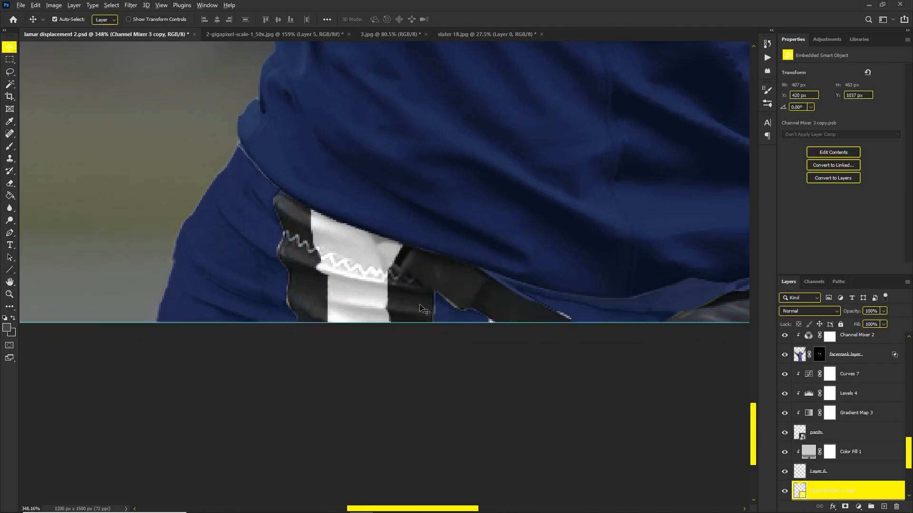
scroll(420, 306, up, 3)
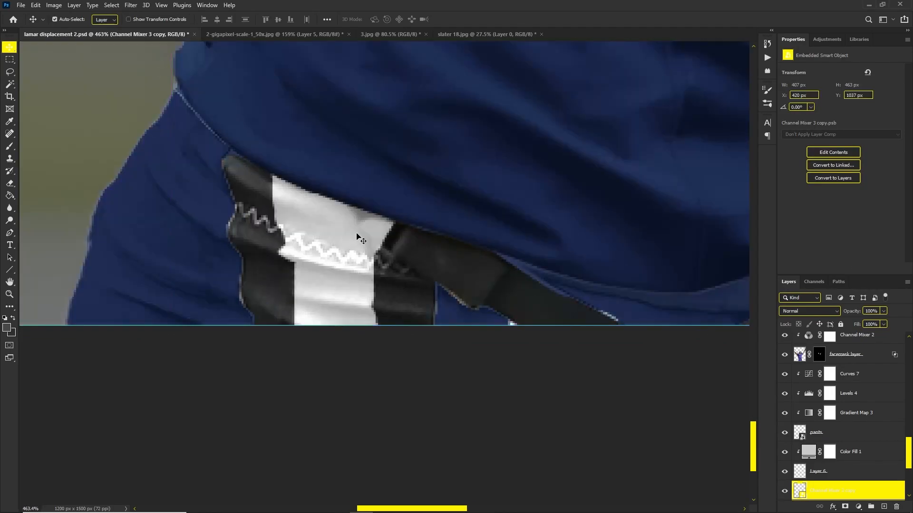
click(11, 234)
click(253, 326)
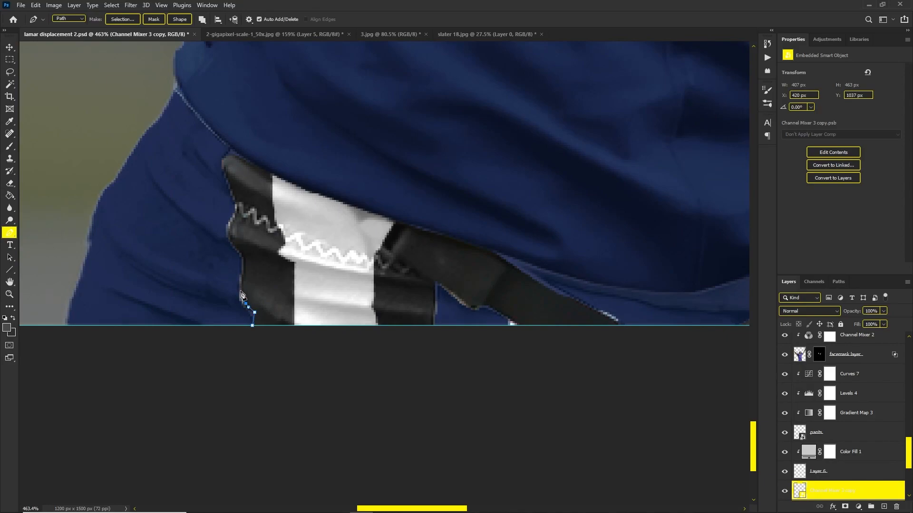
click(217, 157)
click(236, 155)
click(378, 217)
click(385, 249)
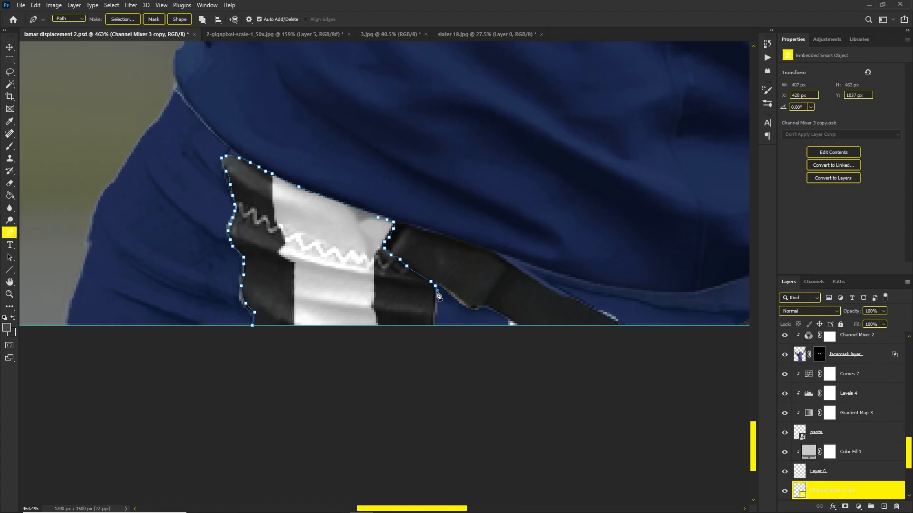
click(253, 326)
Step: Convert the stripe outline path to a selection and add it as a layer mask on the Channel Mixer 3 copy smart object
right_click(264, 284)
click(286, 297)
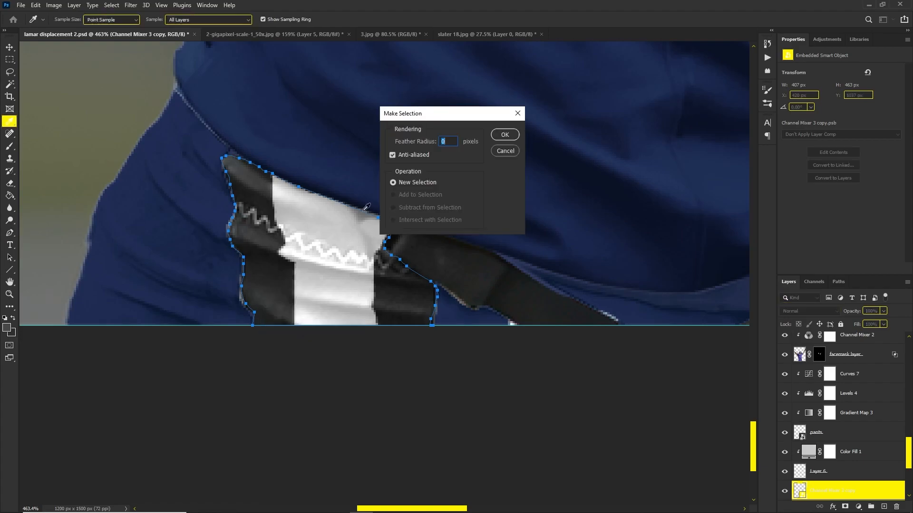
click(514, 139)
scroll(309, 257, up, 3)
scroll(255, 285, down, 4)
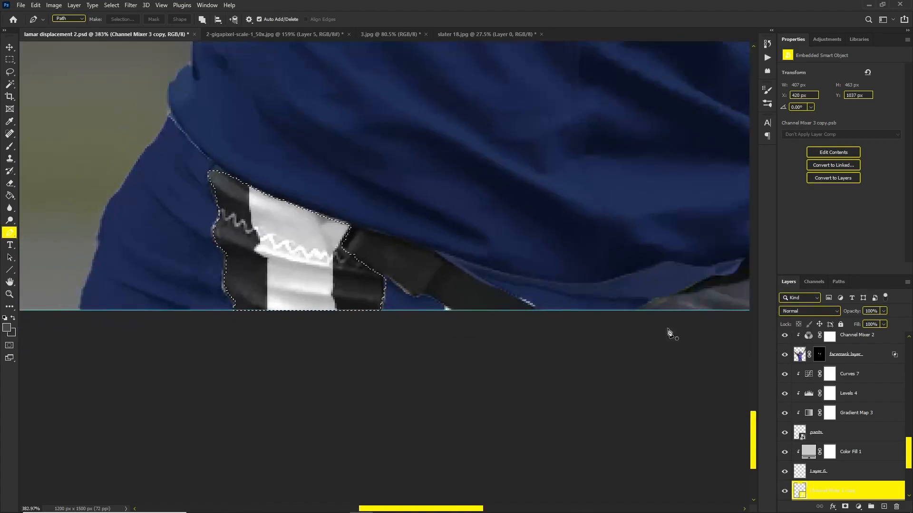
scroll(832, 452, down, 2)
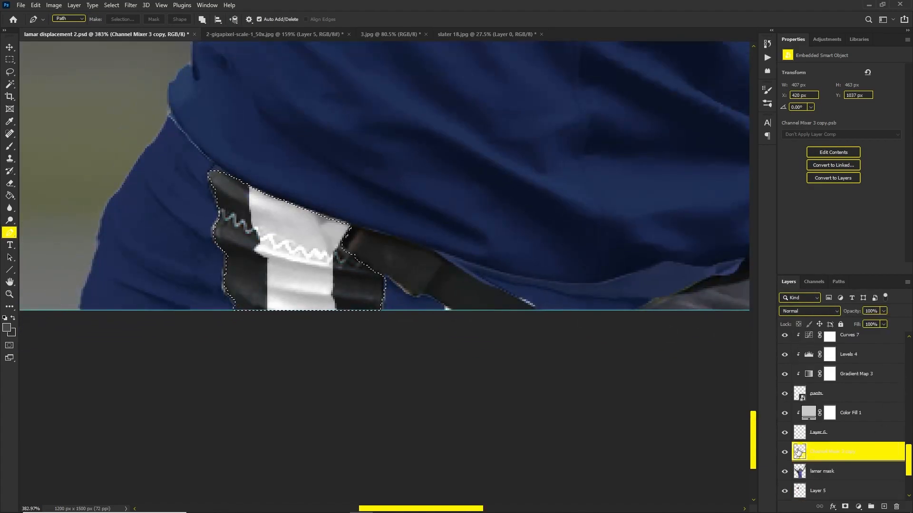
scroll(836, 465, down, 1)
click(844, 507)
Step: Duplicate the masked smart object and delete the layer mask from the original beneath it
key(ctrl+j)
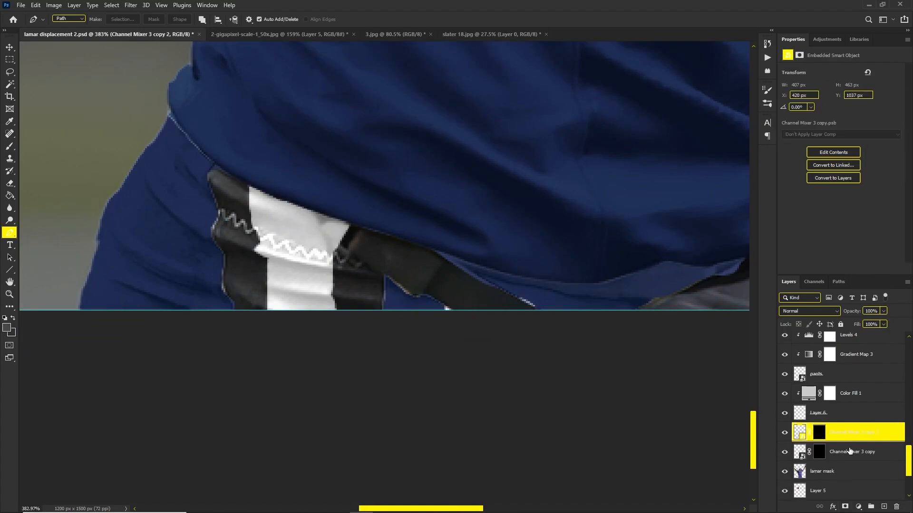
right_click(820, 451)
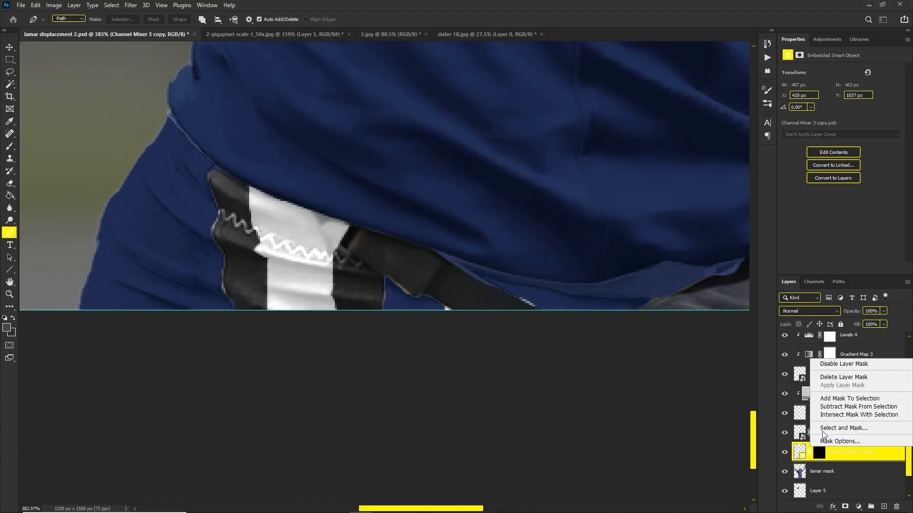
click(829, 376)
click(786, 434)
click(786, 435)
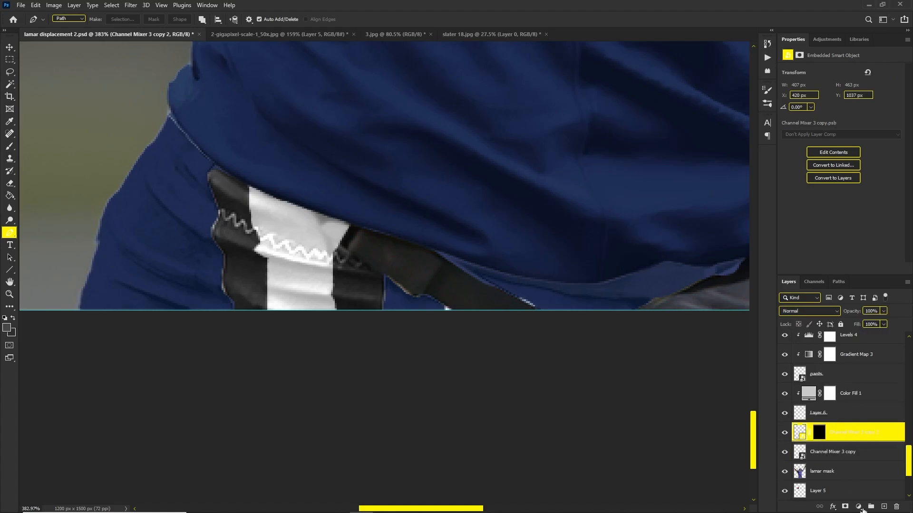
Step: Add a Solid Color fill above the masked duplicate, clip it to that layer and set its blend mode to Linear Light
click(858, 507)
click(803, 286)
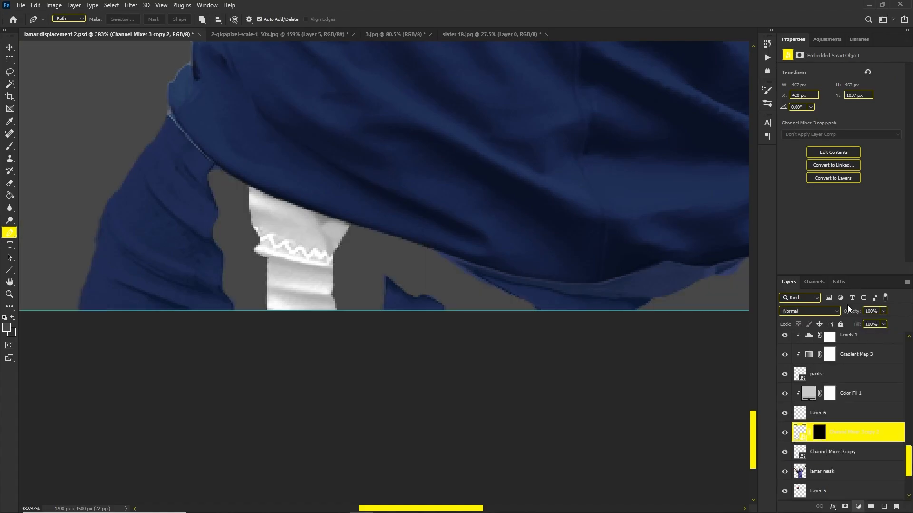
click(213, 75)
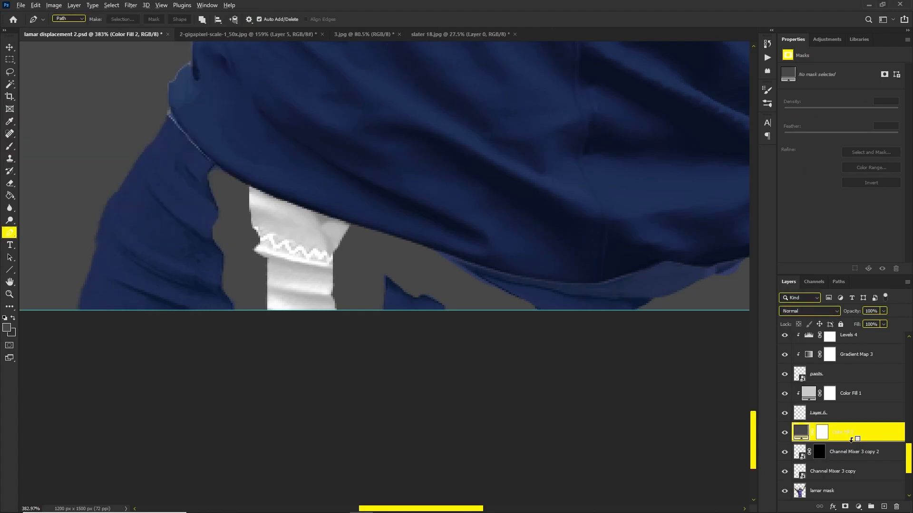
drag(851, 440, 851, 442)
click(809, 311)
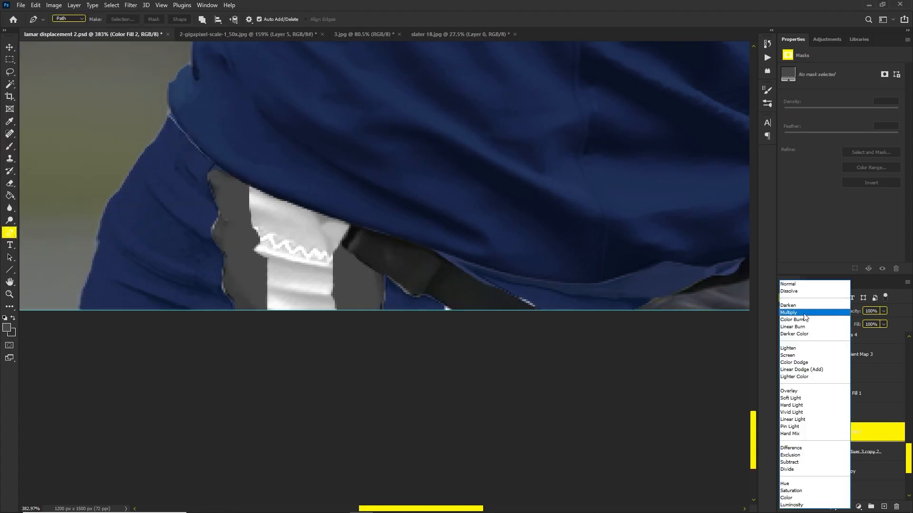
click(791, 421)
Step: Change the outer stripe's fill color to red #c11a1a
double_click(804, 432)
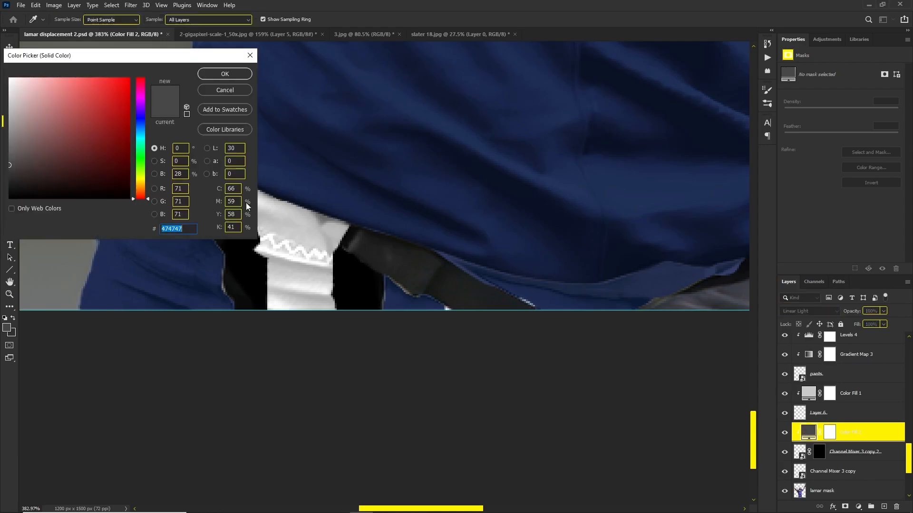
drag(110, 116, 112, 110)
click(223, 75)
key(p)
scroll(240, 126, down, 5)
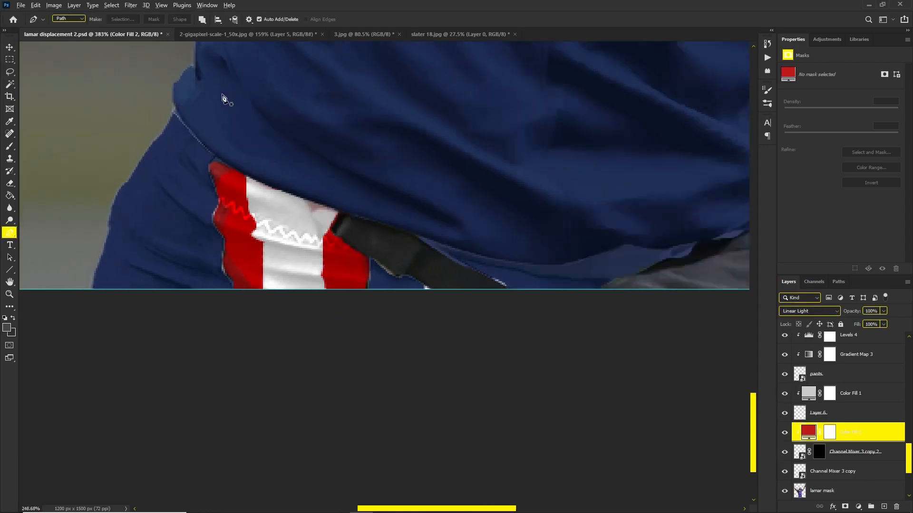
scroll(240, 126, down, 4)
scroll(366, 392, up, 5)
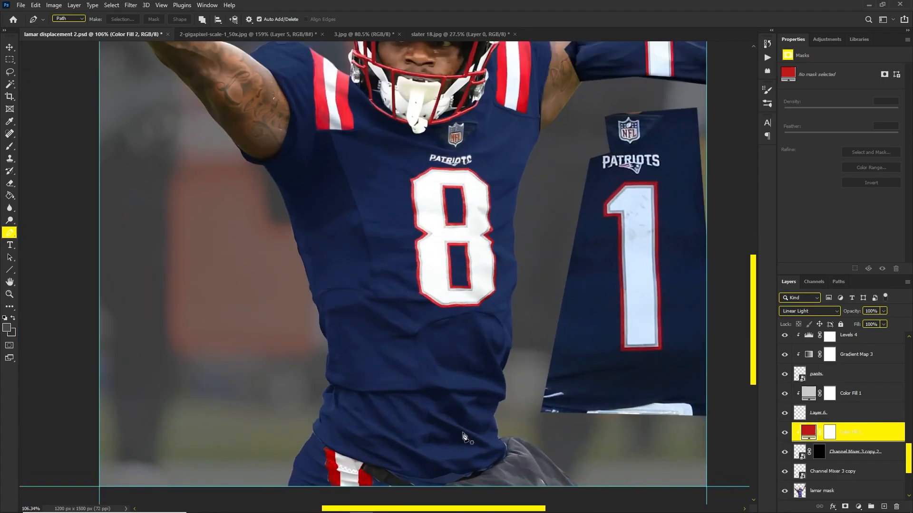
scroll(567, 409, down, 1)
Step: Shift the outer stripe's fill to a pinkish red, about #cd3955, to match the red of the shoulder stripes
double_click(811, 432)
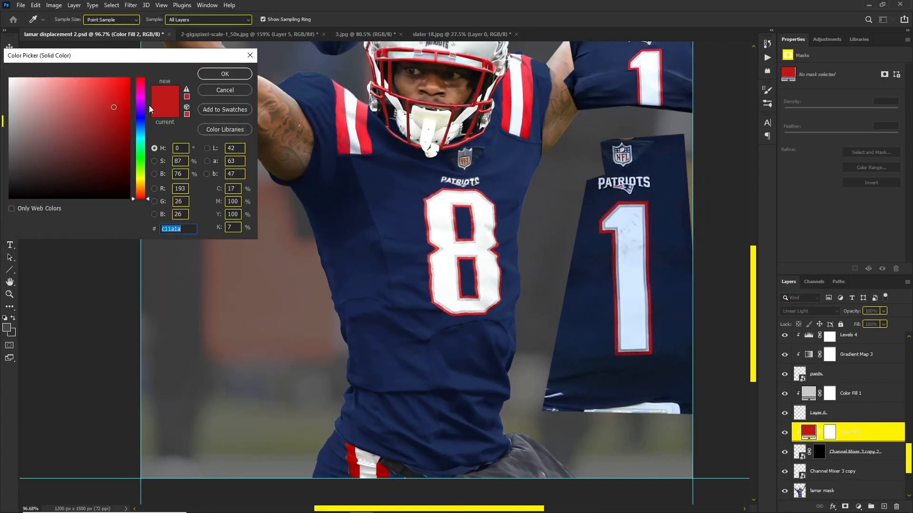
mouse_move(112, 109)
mouse_down()
mouse_move(83, 117)
mouse_move(97, 111)
mouse_up()
drag(140, 201, 143, 97)
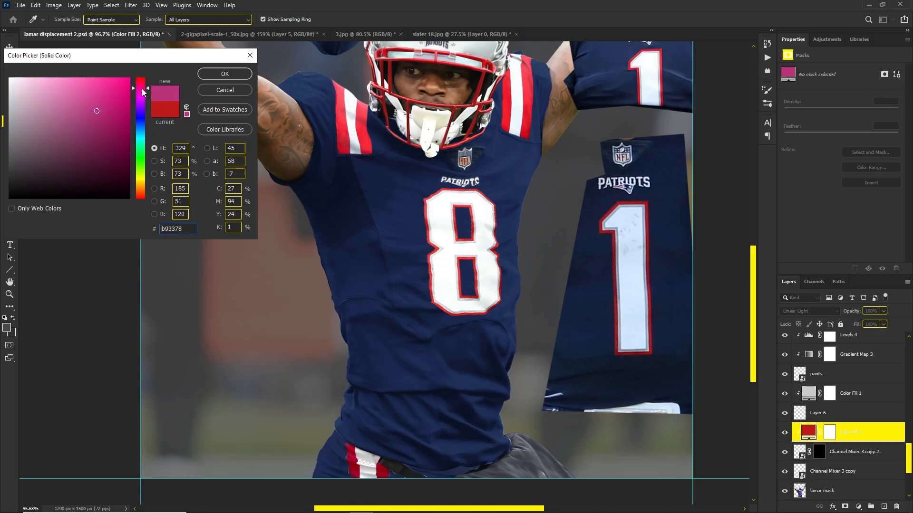
drag(103, 98, 93, 114)
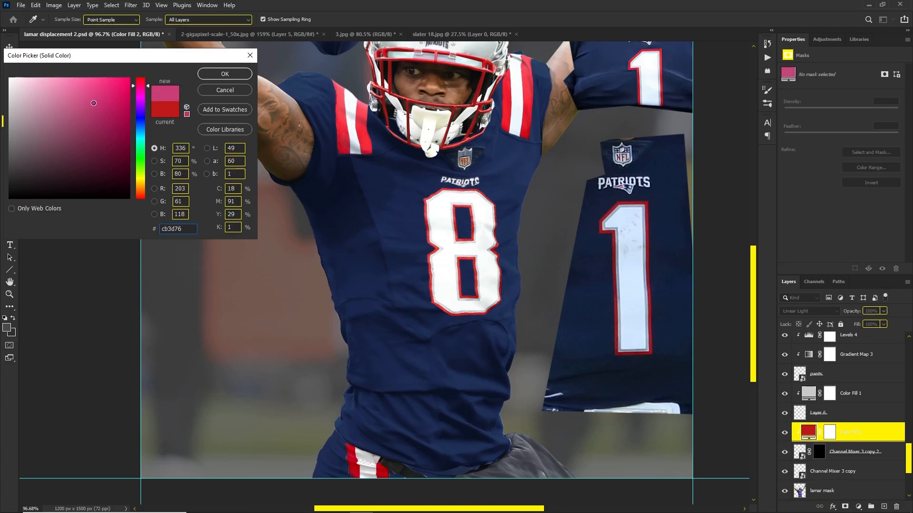
drag(92, 104, 96, 101)
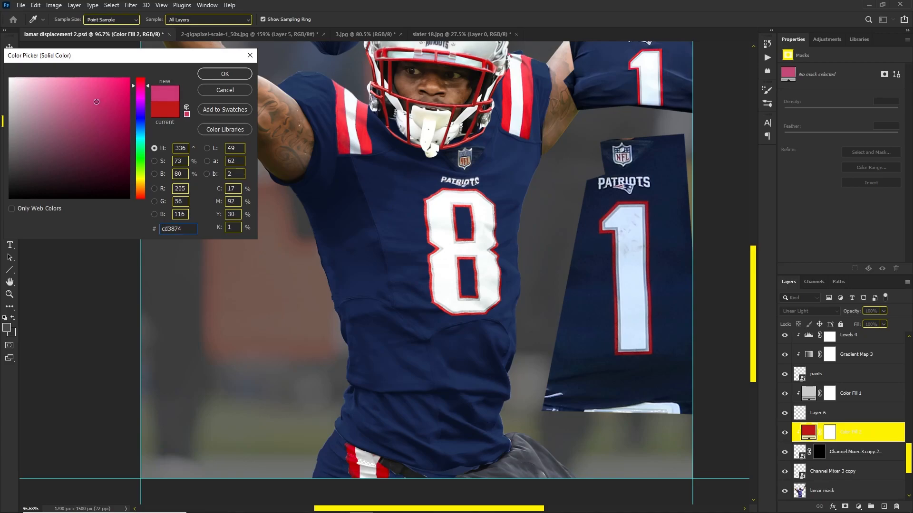
click(140, 88)
drag(140, 89, 140, 82)
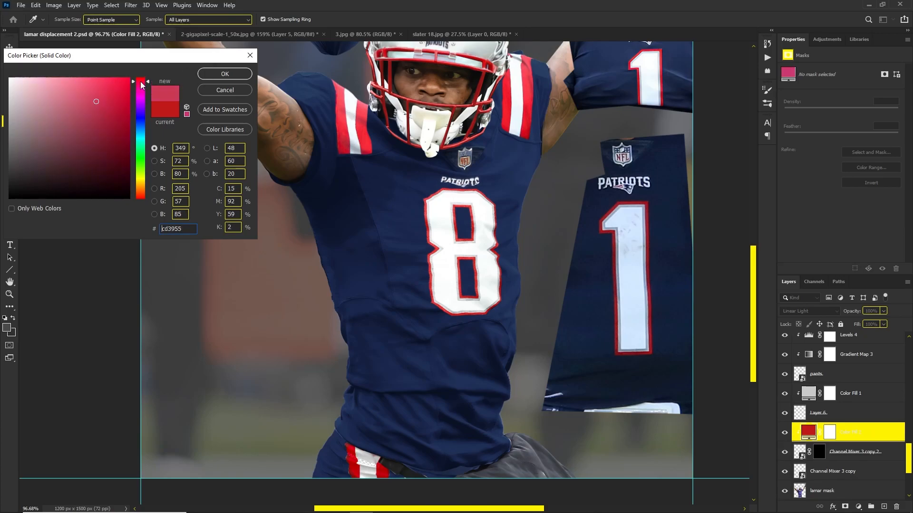
click(232, 78)
scroll(332, 286, down, 7)
scroll(380, 317, up, 6)
key(v)
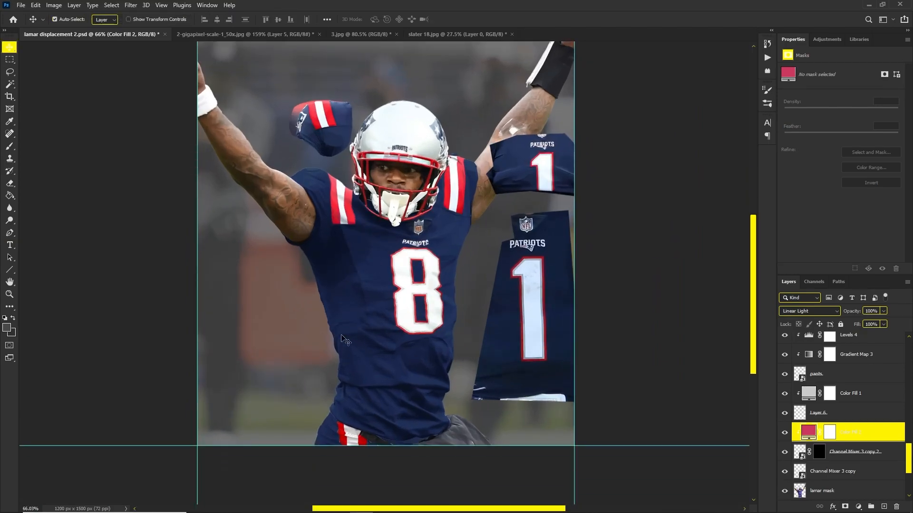
Step: Clip a Levels adjustment above the outer stripe's color fill with input levels of 21, 0.63 and 251
click(858, 507)
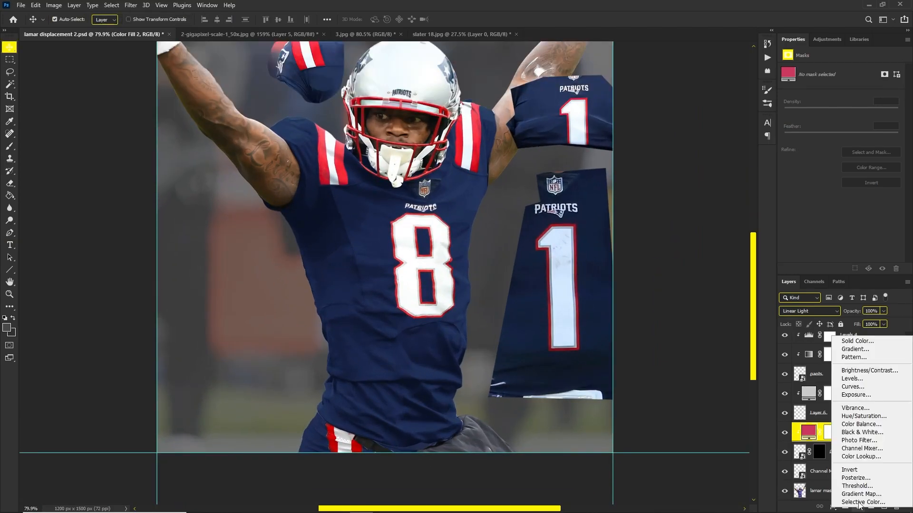
click(848, 378)
alt+click(842, 438)
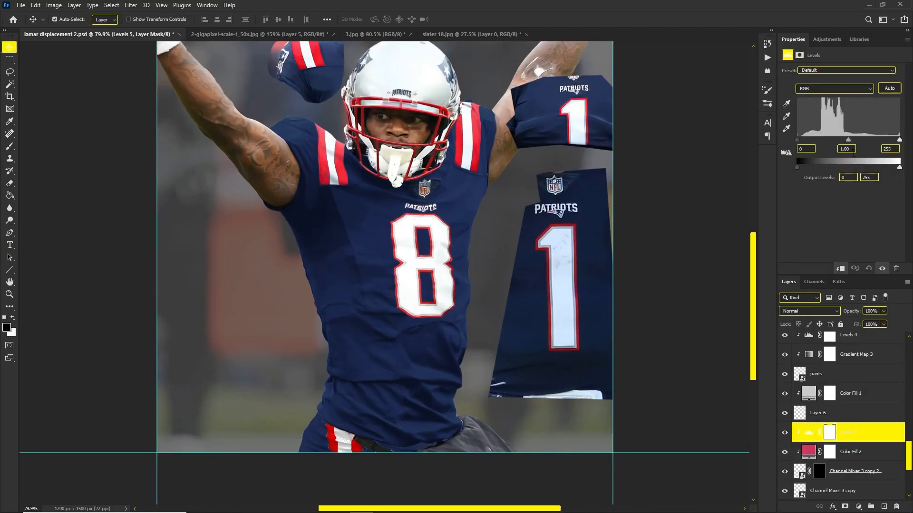
drag(865, 139, 887, 138)
click(826, 91)
click(825, 110)
drag(830, 138, 876, 140)
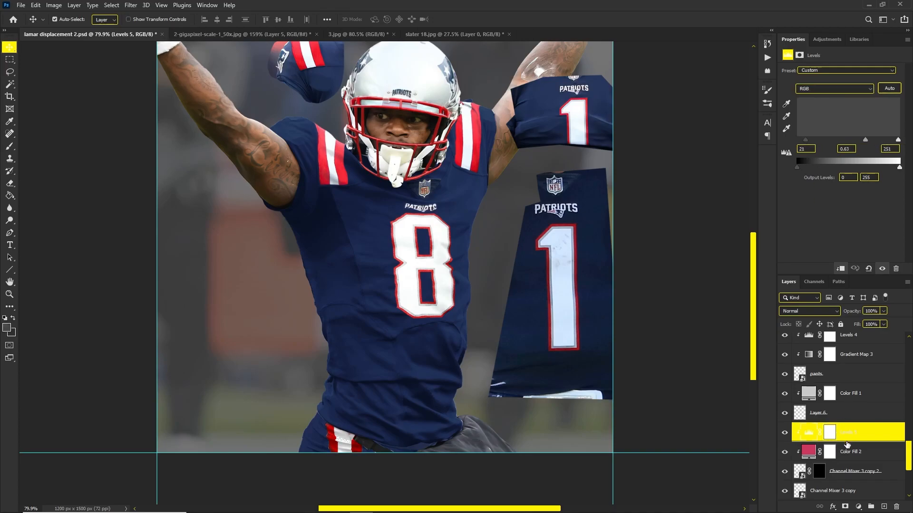
Step: Change the outer stripe's fill color to a lighter pink, #de6498
click(830, 451)
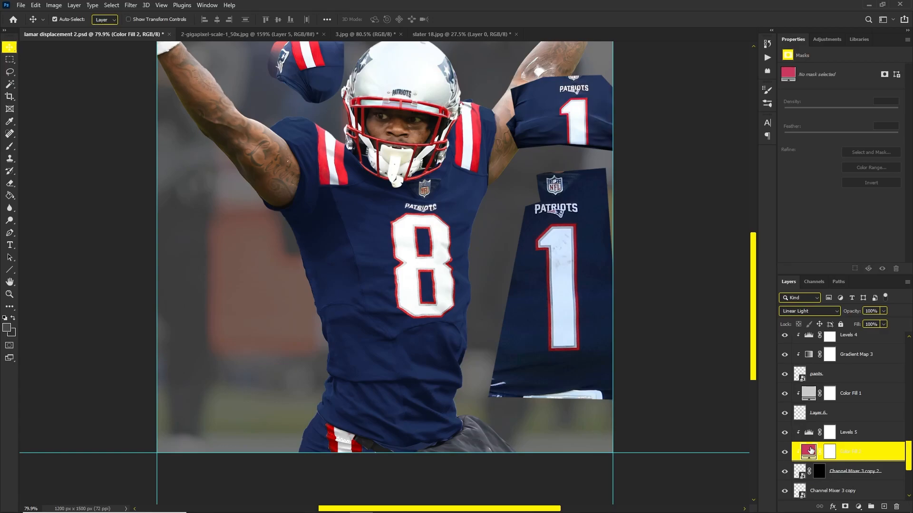
double_click(808, 451)
drag(96, 102, 75, 93)
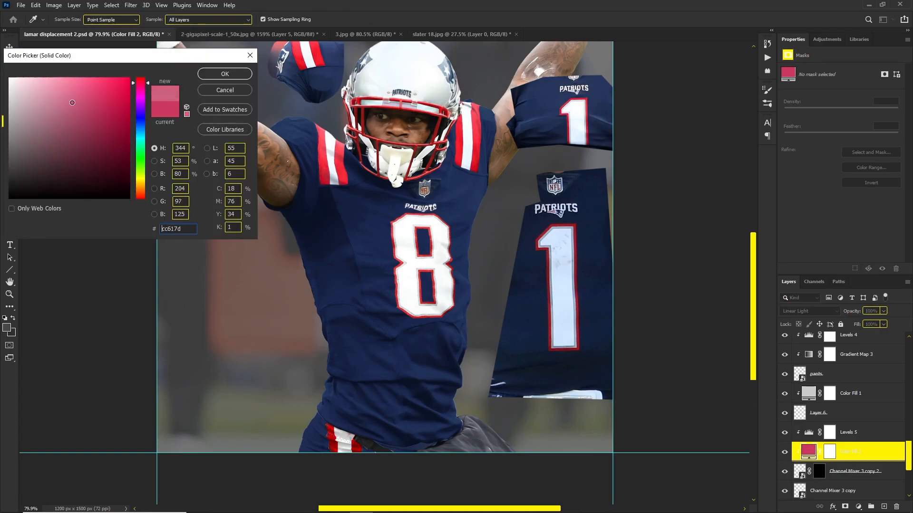
drag(143, 89, 141, 88)
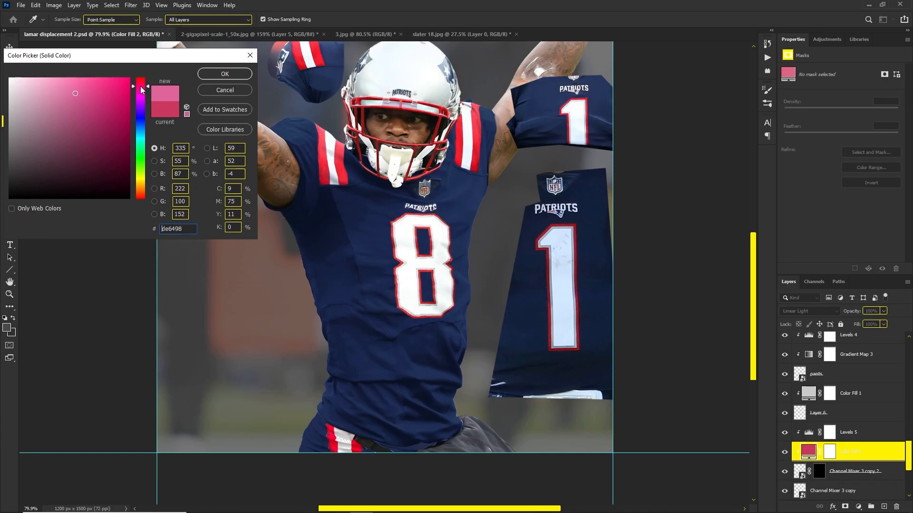
click(224, 74)
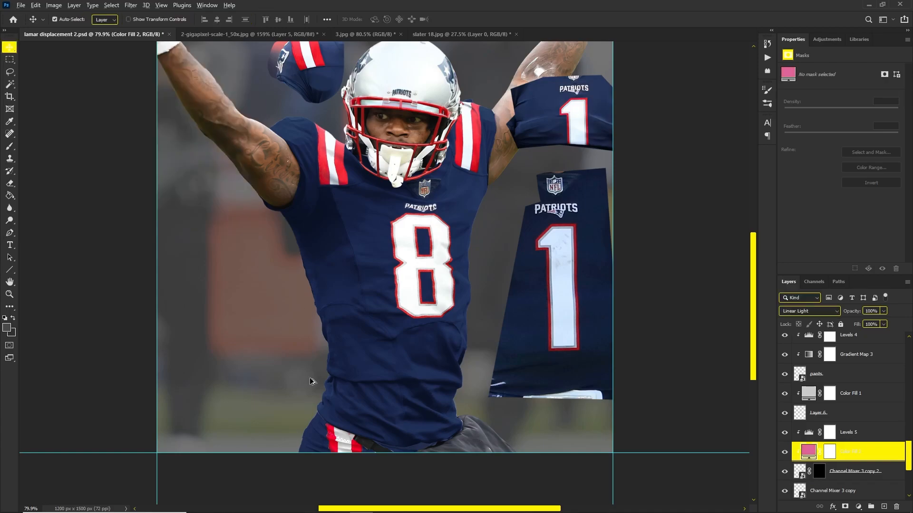
scroll(349, 402, up, 3)
scroll(339, 320, down, 5)
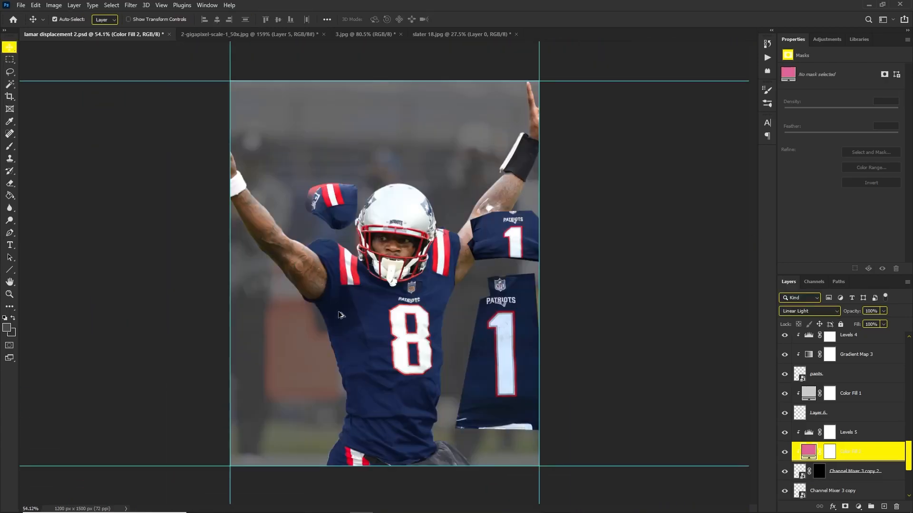
scroll(403, 407, up, 4)
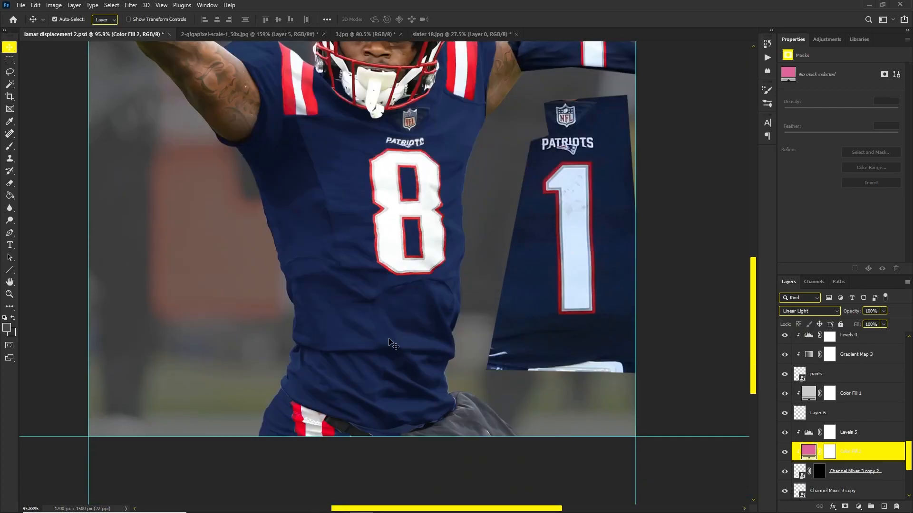
scroll(457, 405, up, 4)
drag(475, 337, 567, 338)
key(ctrl+z)
drag(452, 393, 419, 366)
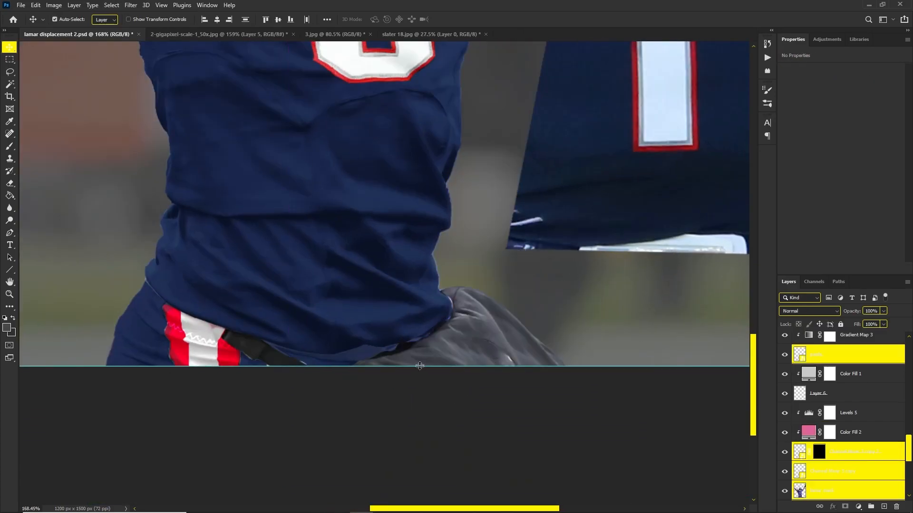
Step: On the lamar mask layer, draw a Pen path around the grey pants area, following the strap and the jersey's bottom hem
scroll(872, 475, down, 4)
click(839, 417)
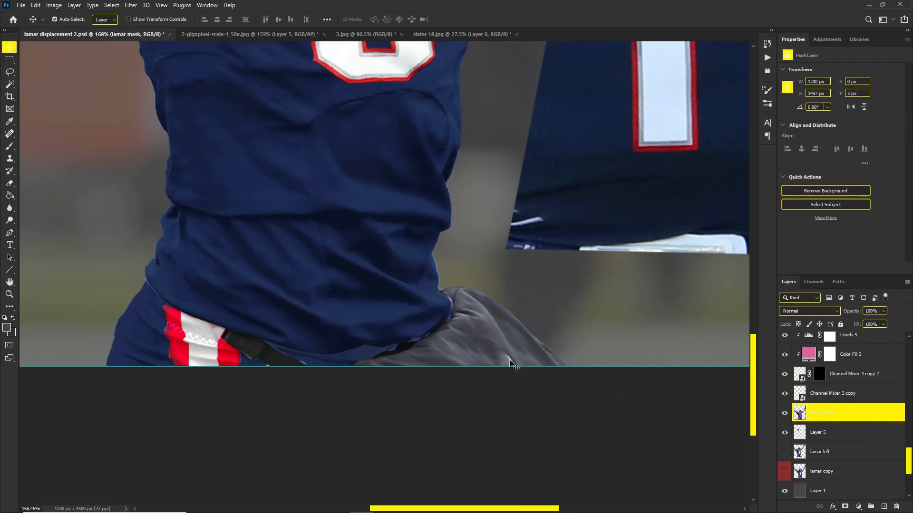
click(423, 396)
drag(466, 336, 504, 339)
key(ctrl+z)
scroll(394, 341, up, 1)
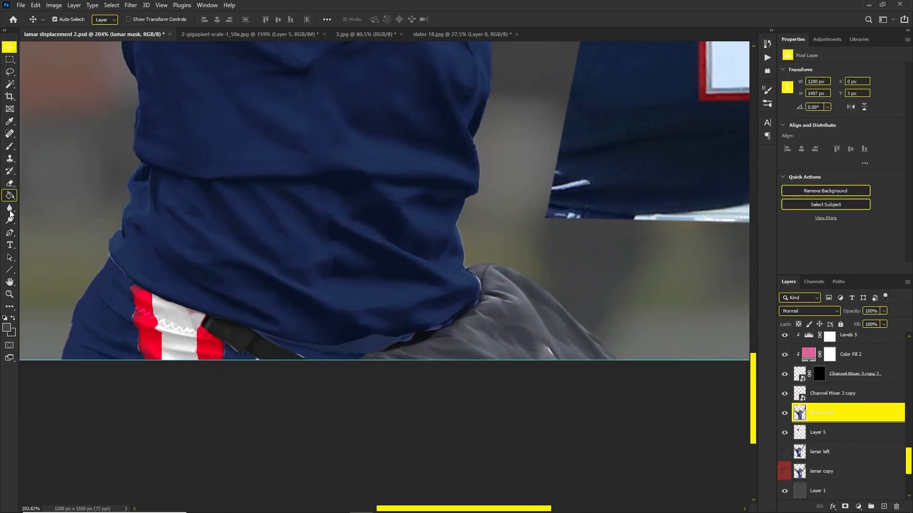
click(10, 232)
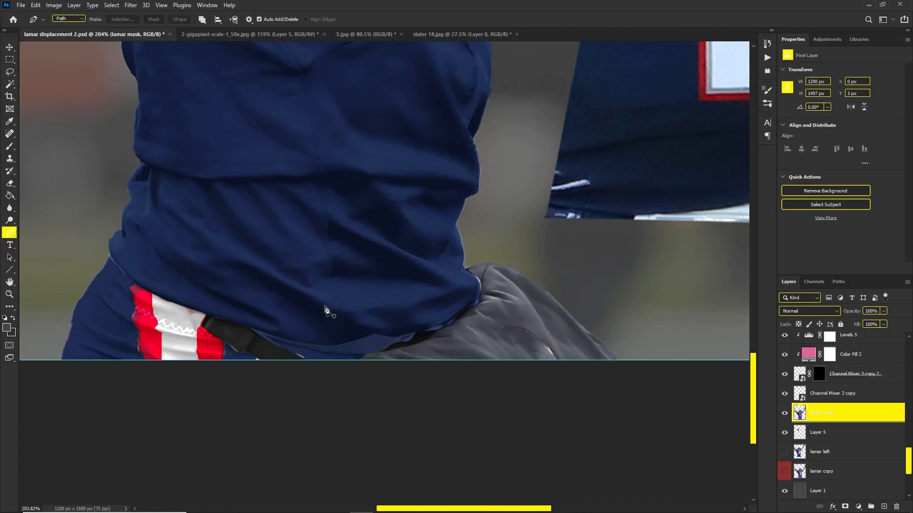
click(256, 360)
click(243, 354)
click(237, 354)
click(231, 351)
click(226, 342)
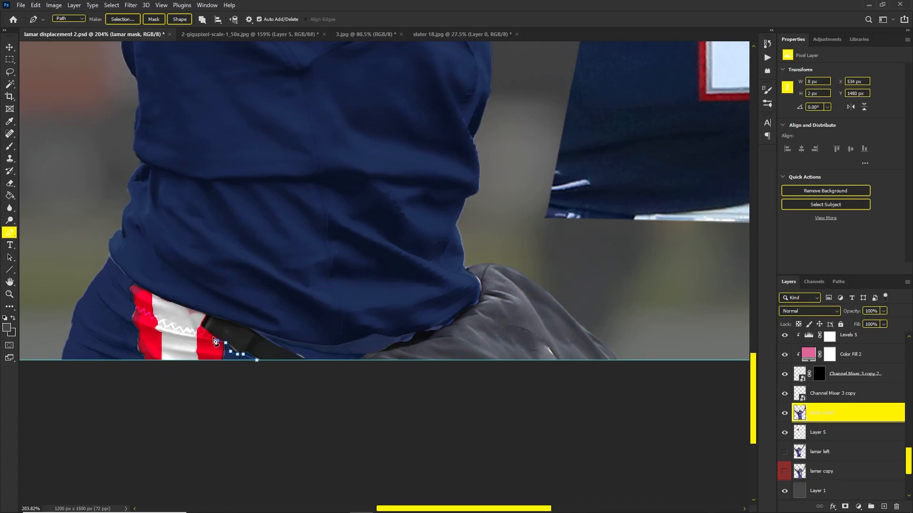
click(206, 333)
click(198, 325)
click(208, 315)
click(219, 316)
click(251, 324)
click(271, 329)
click(299, 336)
click(342, 338)
click(377, 331)
click(408, 327)
click(422, 326)
click(436, 323)
click(448, 314)
click(460, 310)
click(469, 304)
click(473, 296)
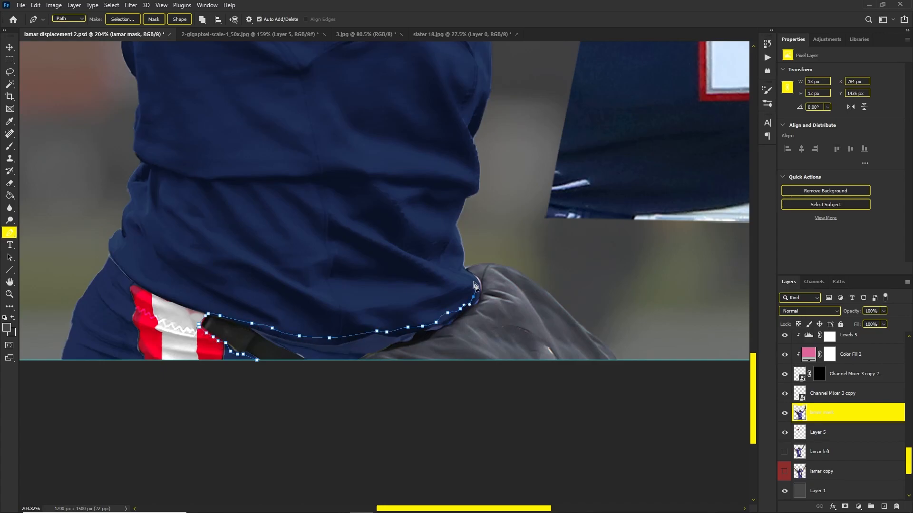
click(464, 269)
click(472, 263)
click(514, 257)
click(573, 283)
click(611, 311)
click(646, 351)
click(640, 371)
drag(601, 376, 555, 378)
drag(307, 383, 280, 379)
Step: Turn the pants path into a selection and copy that area of lamar mask onto a new layer
right_click(383, 225)
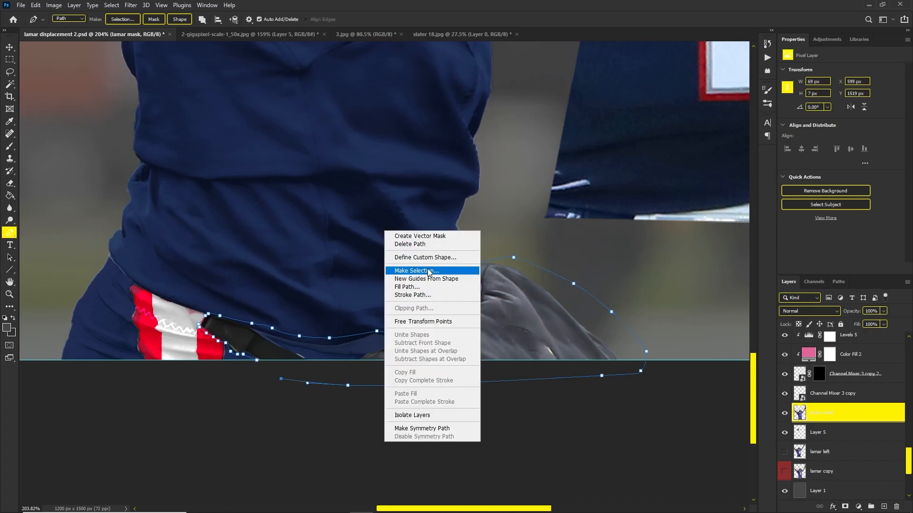
click(414, 267)
click(505, 134)
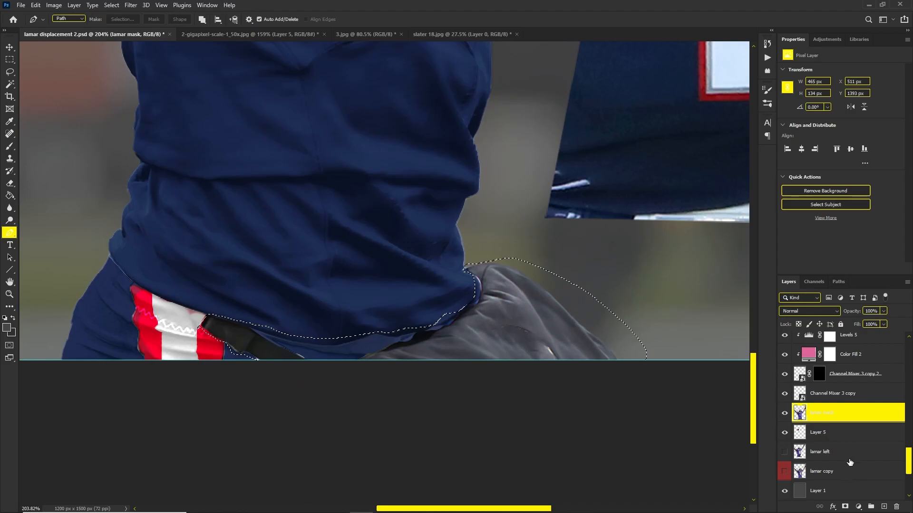
key(ctrl+j)
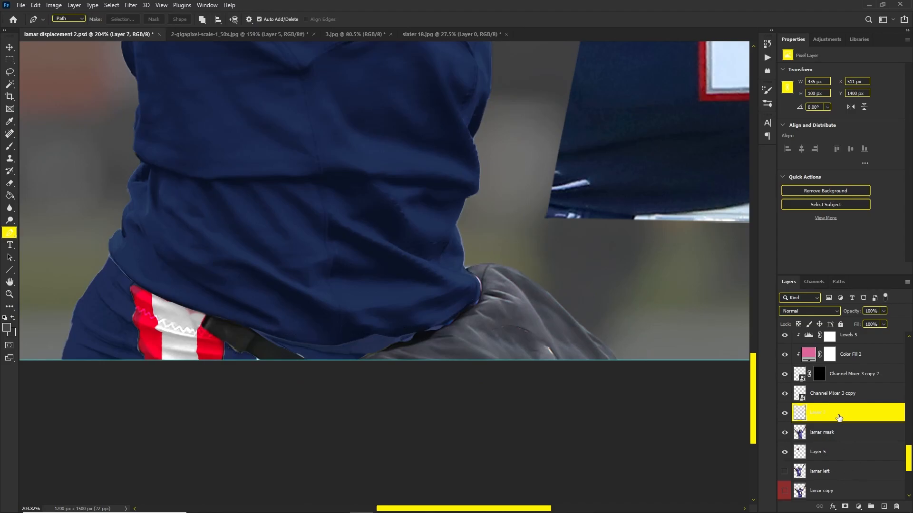
click(850, 491)
click(840, 424)
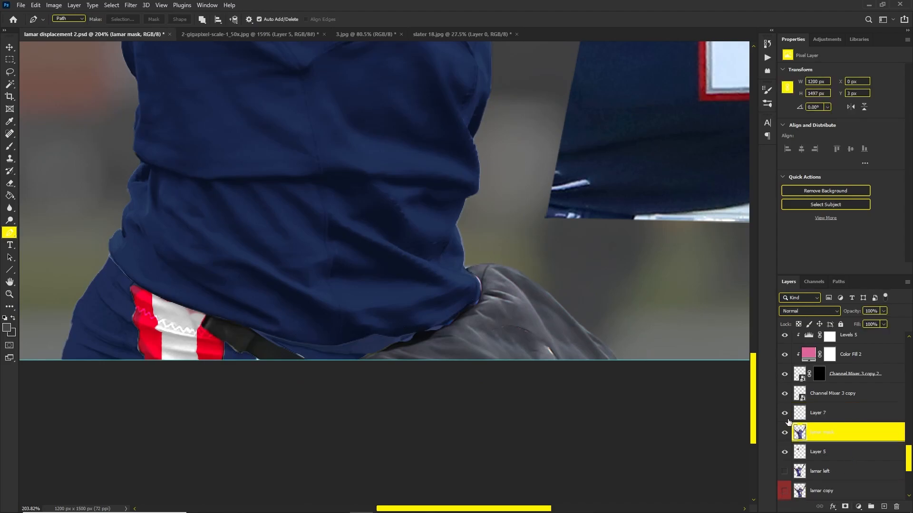
click(808, 413)
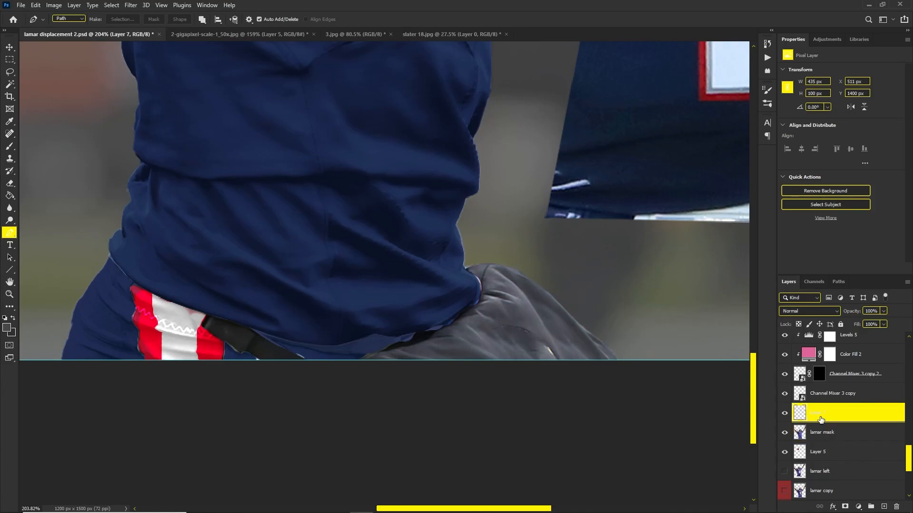
key(ctrl+t)
drag(481, 300, 702, 291)
key(ctrl+z)
key(Escape)
drag(364, 349, 381, 329)
key(ctrl+z)
drag(465, 340, 421, 351)
key(ctrl+z)
click(858, 506)
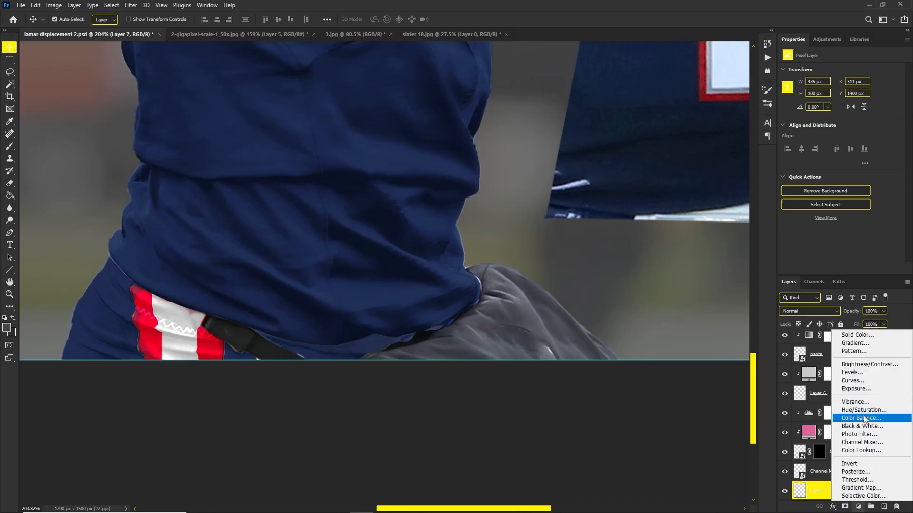
click(863, 488)
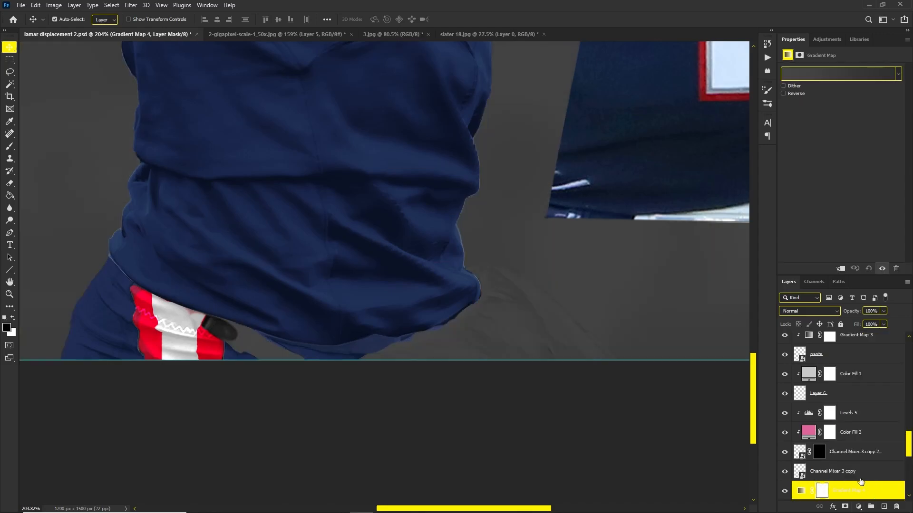
scroll(851, 471, down, 2)
alt+click(845, 459)
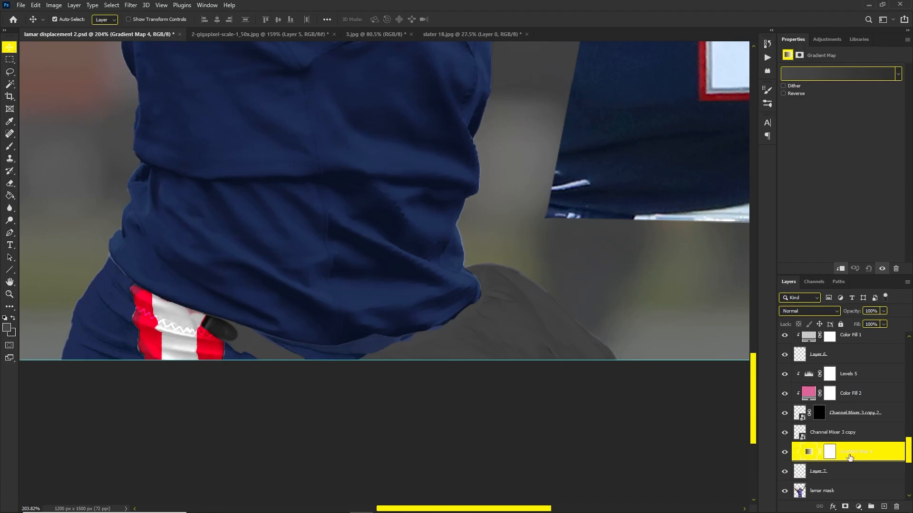
key(Delete)
scroll(461, 341, up, 2)
drag(517, 343, 567, 341)
key(ctrl+z)
drag(503, 320, 643, 218)
scroll(644, 218, down, 4)
drag(579, 229, 573, 254)
key(ctrl+z)
key(ctrl+z)
scroll(520, 299, up, 2)
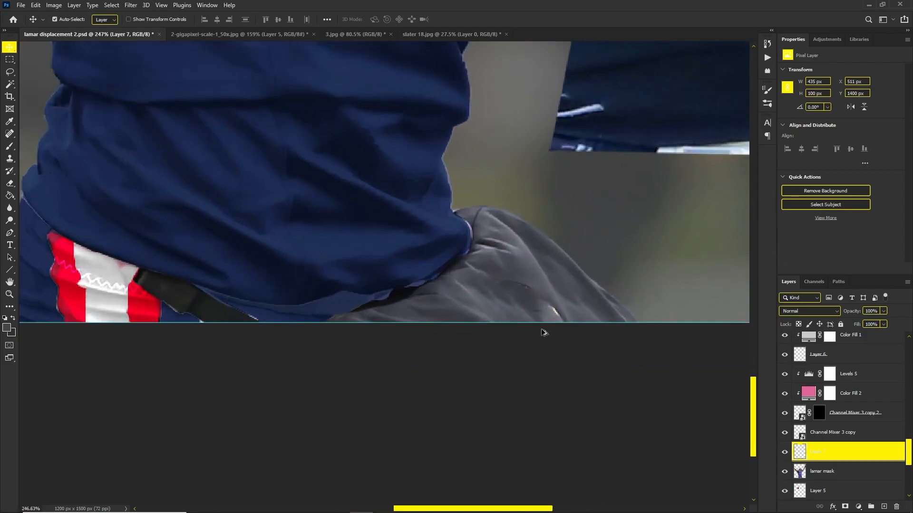
Step: Add a Gradient Map adjustment clipped to the copied grey pants layer
click(857, 506)
click(806, 449)
click(857, 506)
click(861, 490)
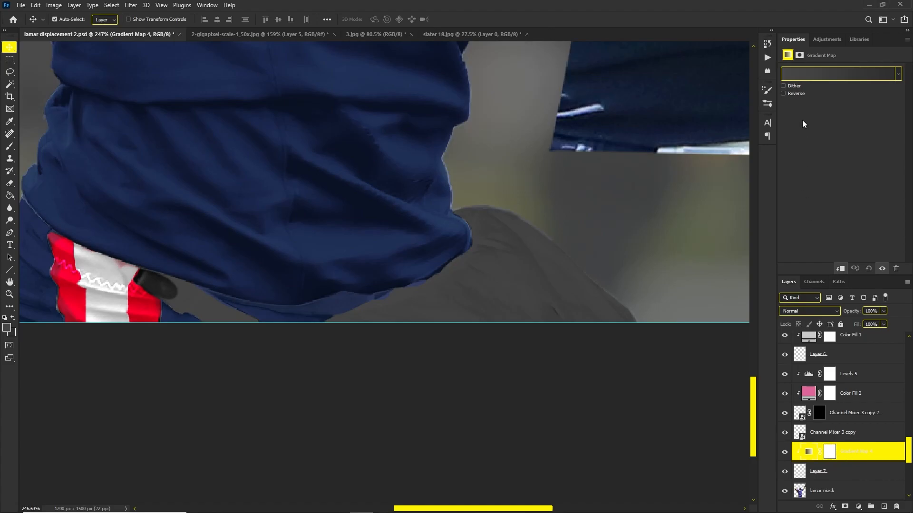
click(804, 74)
double_click(590, 233)
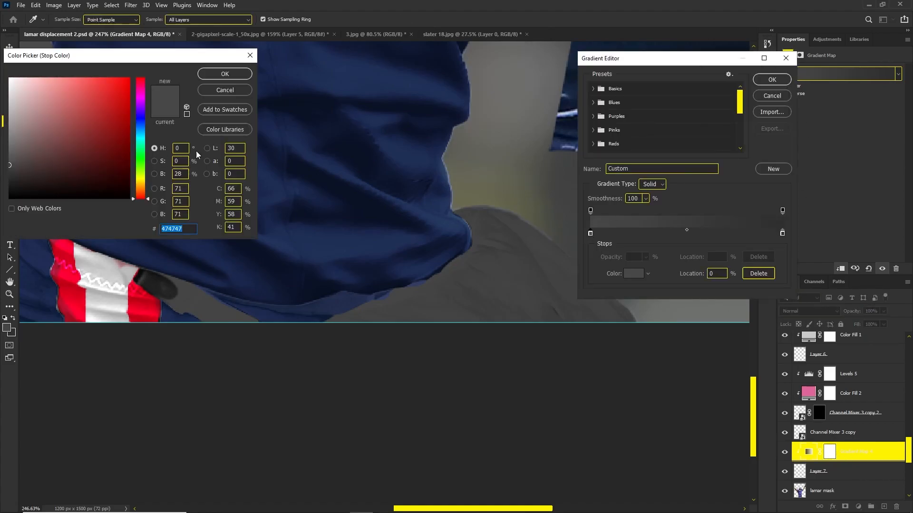
click(238, 76)
click(772, 80)
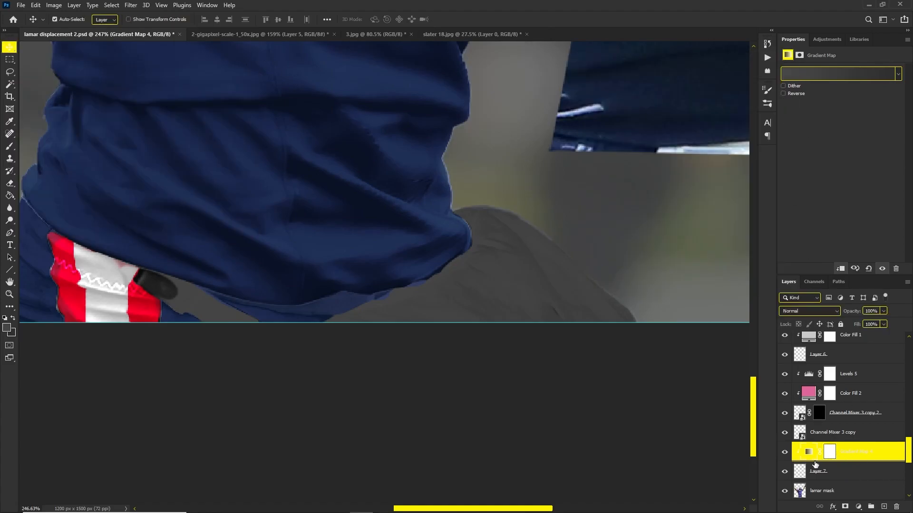
Step: Set the gradient map's starting stop to dark navy #0b1429, sampled from the jersey's shadows
click(817, 73)
double_click(590, 234)
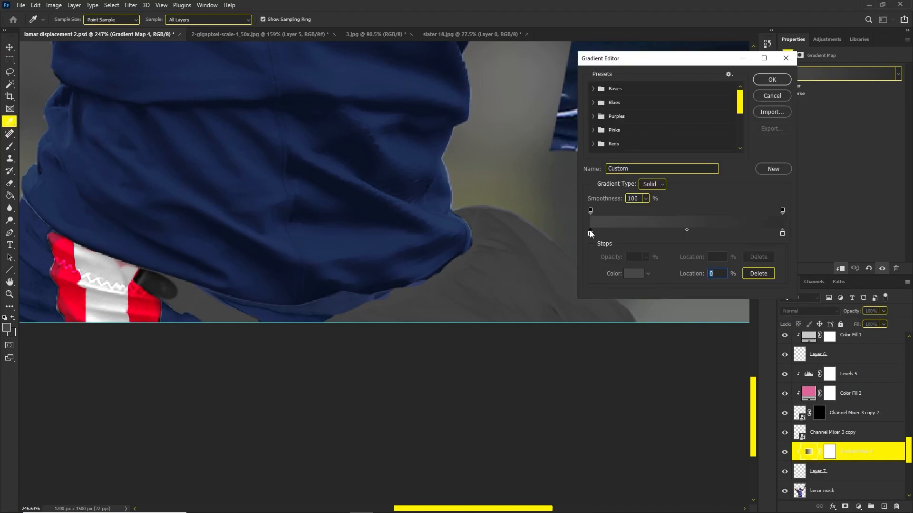
click(289, 277)
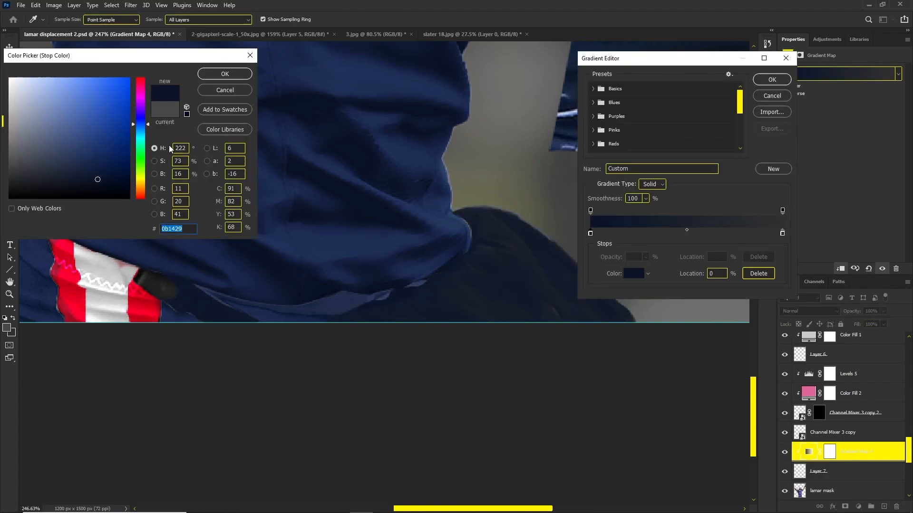
click(228, 73)
Step: Add a gradient stop at 44% in navy #19264b, sampled from the jersey fabric
click(675, 232)
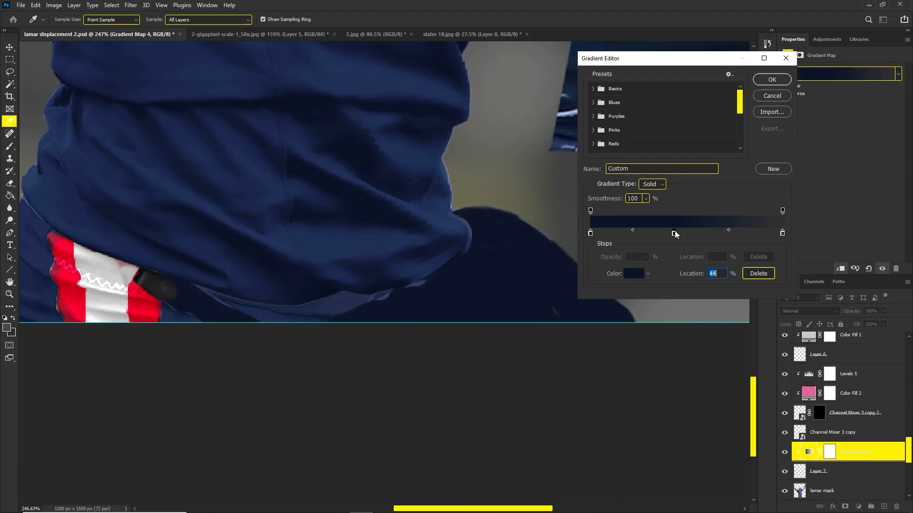
double_click(674, 234)
click(339, 254)
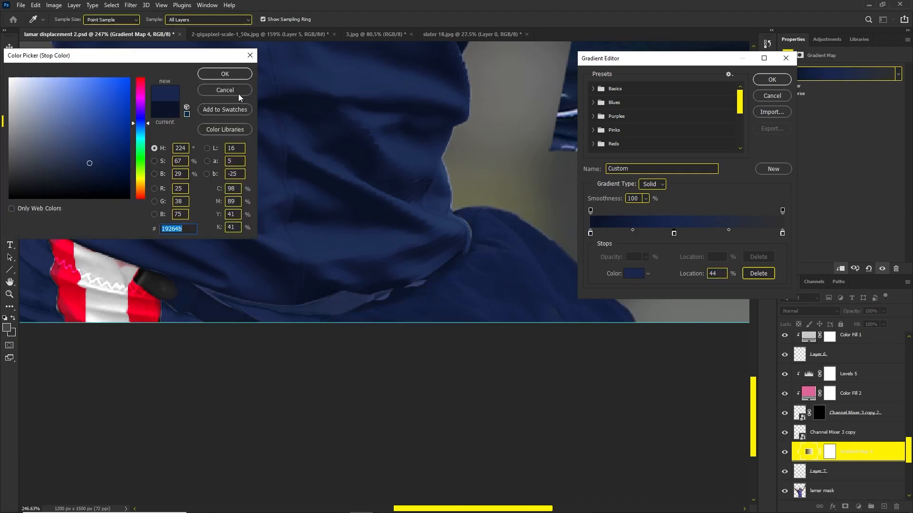
click(224, 74)
Step: Recolor the gradient's end stop at 100% with a color sampled from the jersey
click(783, 233)
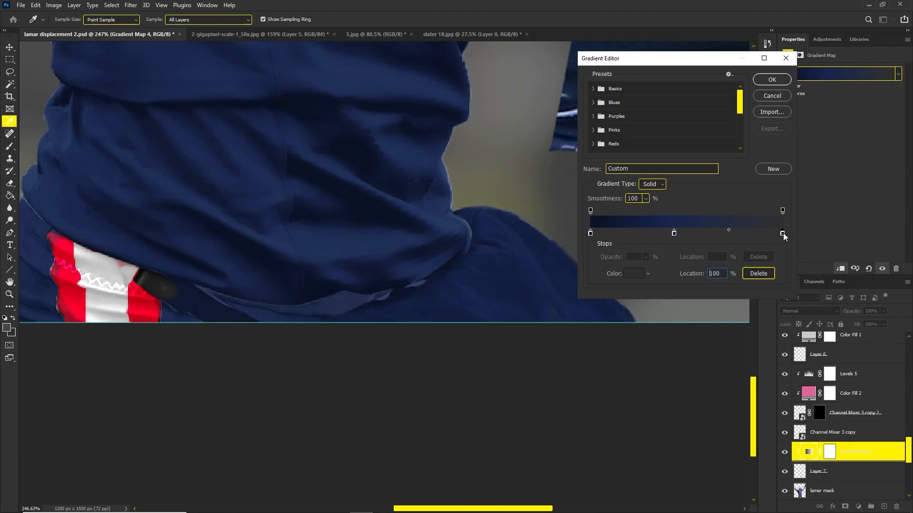
double_click(782, 233)
click(437, 213)
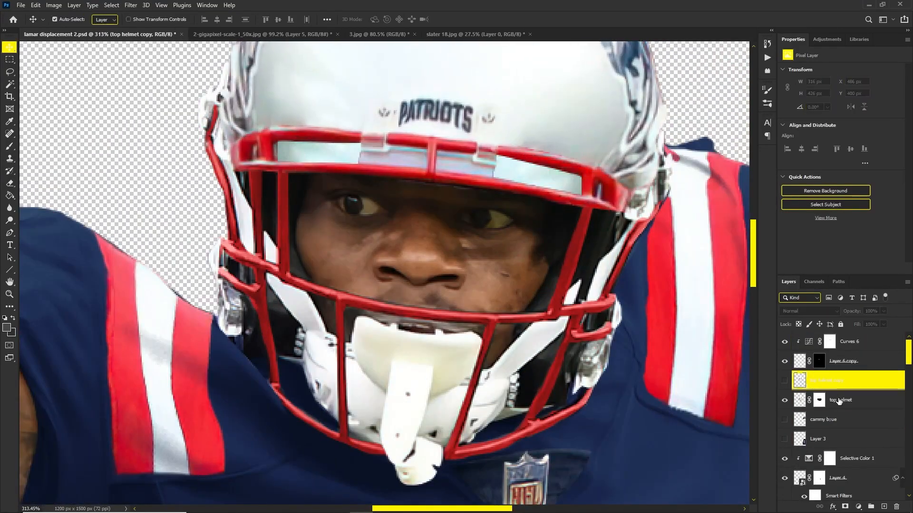
Step: Open the top helmet layer in the Liquify filter
click(838, 401)
key(ctrl+shift+x)
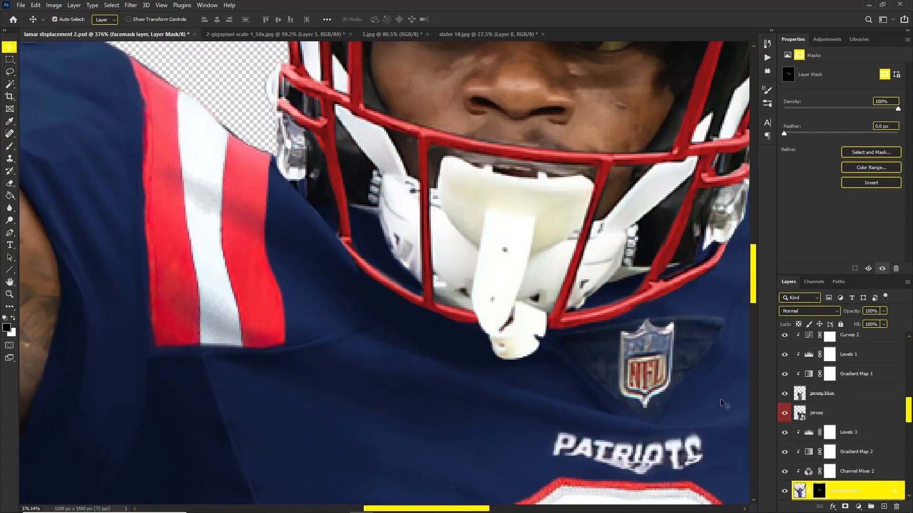
Step: Select the run of player and uniform layers from Curves 6 downward
key(b)
alt+scroll(209, 233, down, 8)
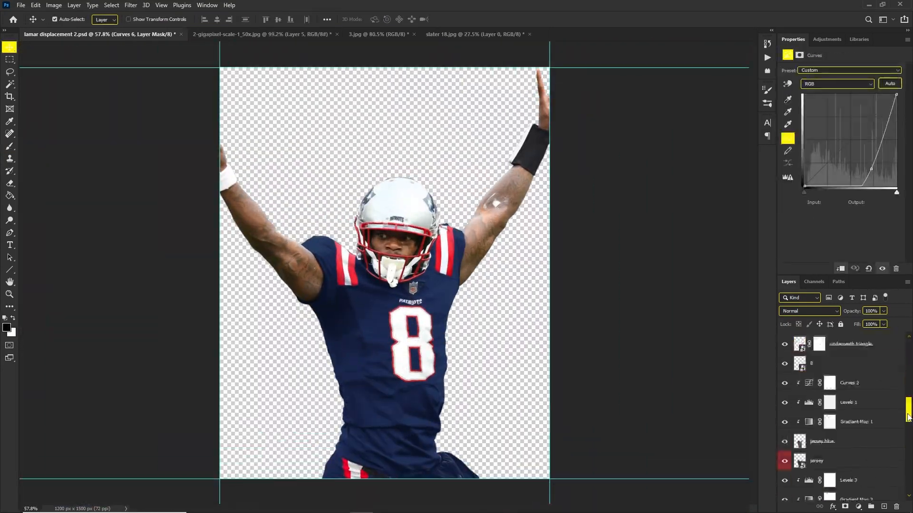
shift+click(844, 468)
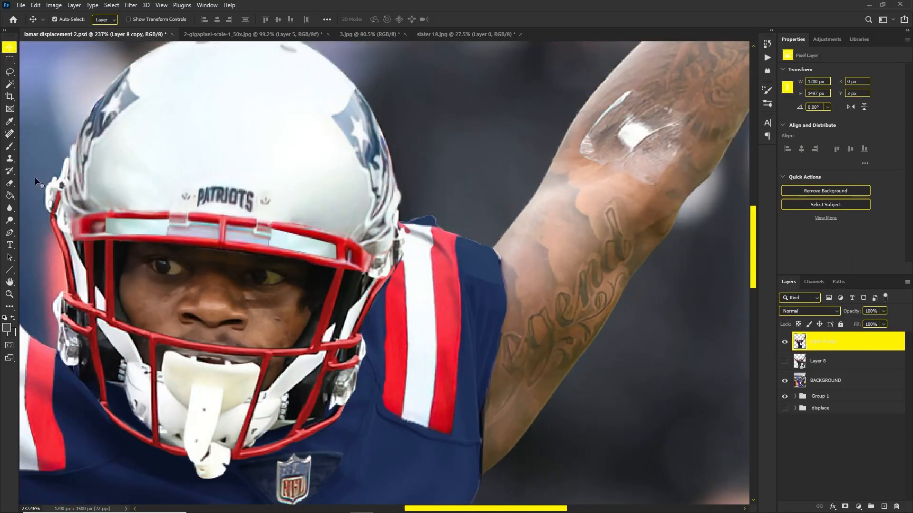
Step: Load the merged player layer's outline as a selection and clone over the jersey hem edge at the hip beside the striped pants
alt+scroll(501, 216, up, 3)
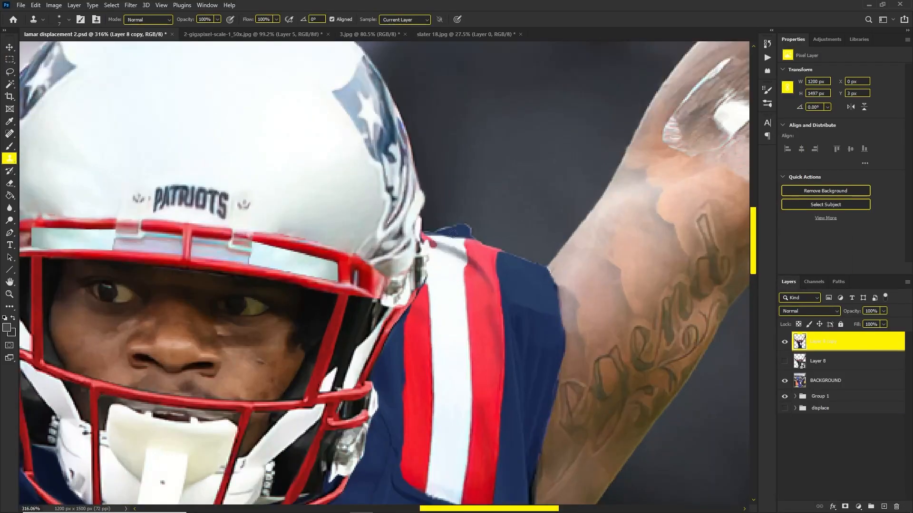
alt+scroll(347, 230, up, 5)
alt+scroll(265, 281, down, 10)
alt+scroll(220, 334, up, 8)
ctrl+click(799, 341)
drag(215, 322, 226, 338)
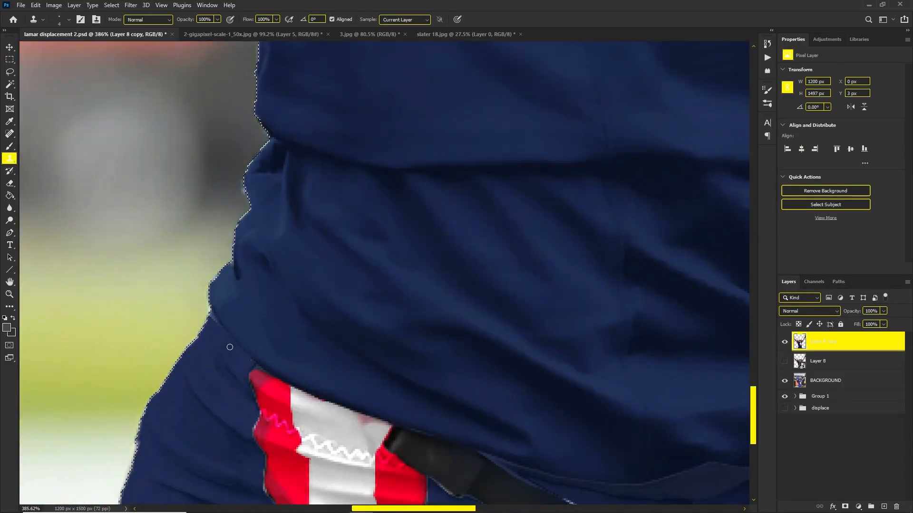
Step: Clone navy fabric over the light specks along the black strap and the edge of the pants stripe
scroll(234, 349, down, 2)
scroll(448, 428, down, 1)
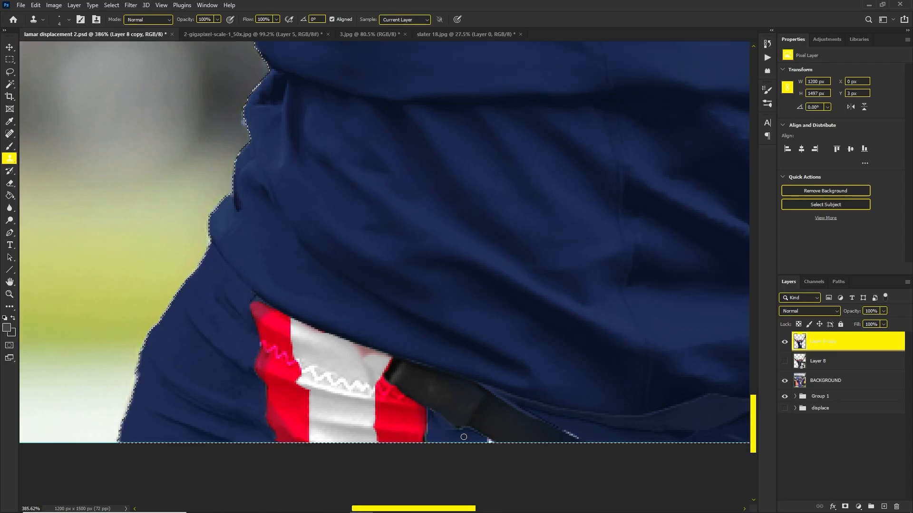
drag(485, 440, 493, 442)
key([)
drag(566, 431, 578, 438)
drag(427, 410, 425, 438)
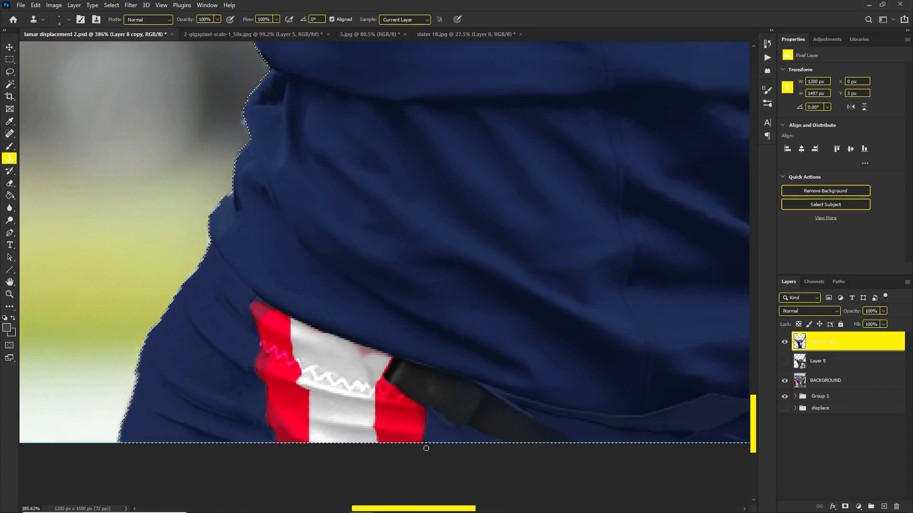
Step: Clone navy fabric over the light fringe where the jersey hem overlaps the plain side of the pants
alt+scroll(376, 328, down, 10)
alt+scroll(571, 353, up, 10)
scroll(570, 353, up, 1)
alt+scroll(436, 233, up, 1)
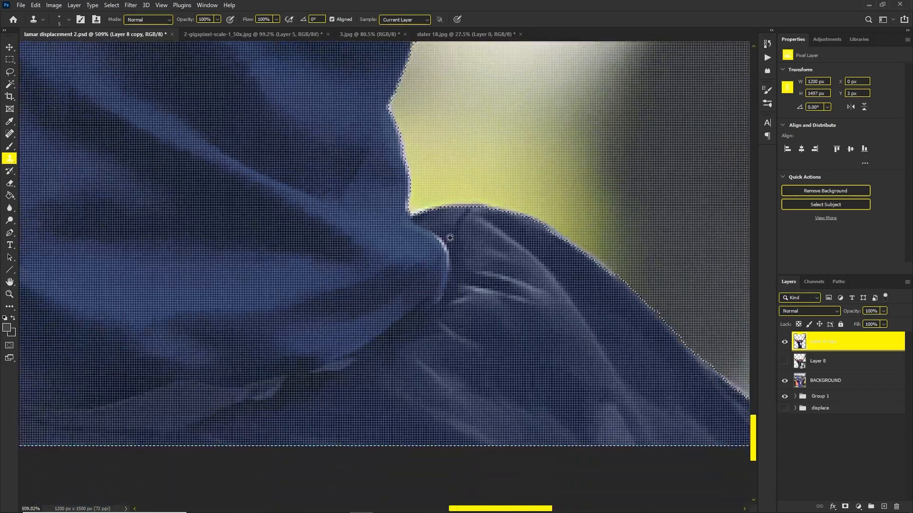
alt+scroll(452, 263, down, 9)
alt+scroll(386, 305, up, 7)
key(])
key(])
key(])
key(])
key(])
key(])
key(])
alt+click(206, 312)
mouse_move(204, 323)
mouse_down()
mouse_move(328, 330)
mouse_move(362, 300)
mouse_up()
Step: Clone dark shadow fabric over the pale patches just beneath the jersey hem
alt+scroll(361, 304, down, 5)
alt+scroll(319, 323, up, 5)
key(])
key(])
key(])
key(])
key(])
key(])
alt+click(242, 285)
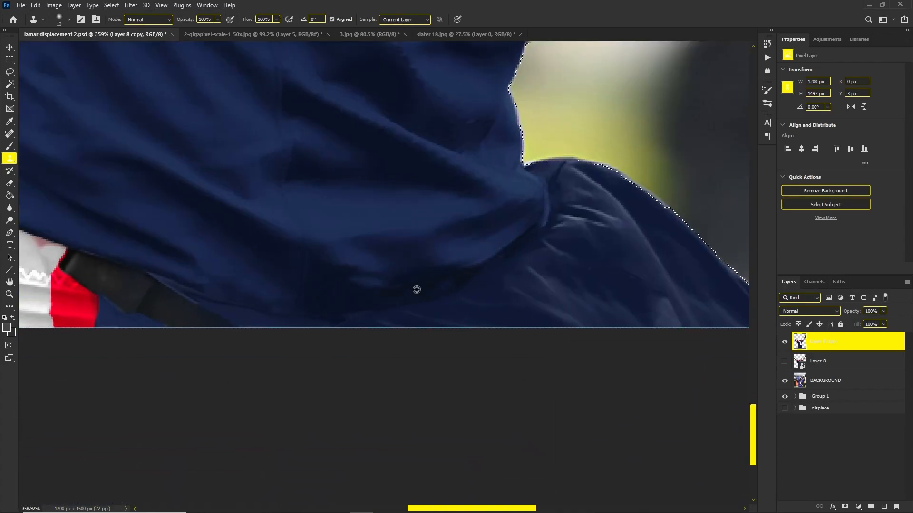
Step: Examine the player's outline along the waist, number, shoulders and helmet for remaining edge flaws
scroll(499, 268, down, 10)
scroll(444, 297, up, 12)
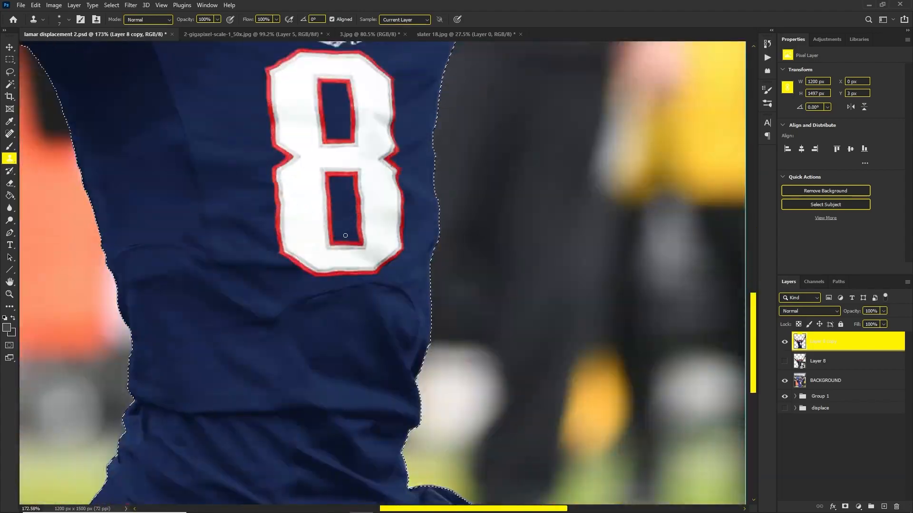
key(bracketleft)
key(bracketleft)
key(bracketleft)
key(bracketleft)
key(bracketleft)
scroll(122, 257, down, 1)
key(bracketright)
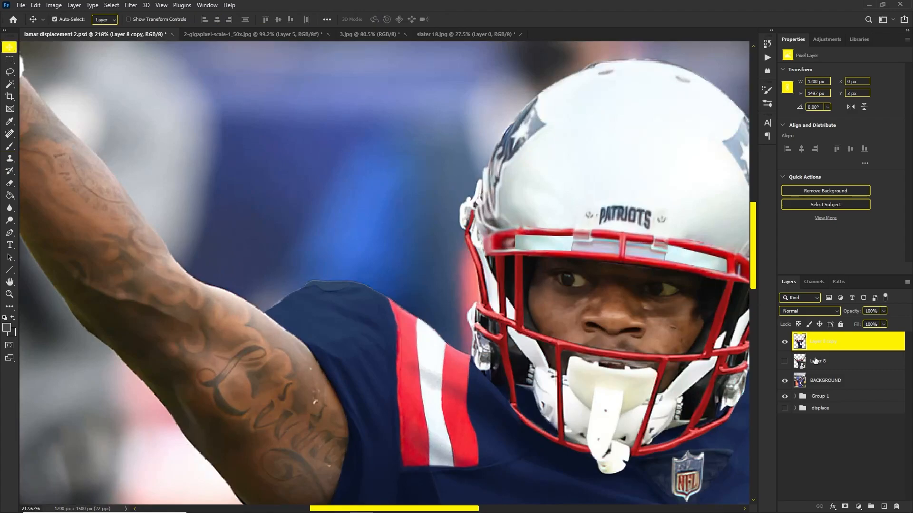
scroll(623, 368, right, 6)
scroll(623, 369, down, 12)
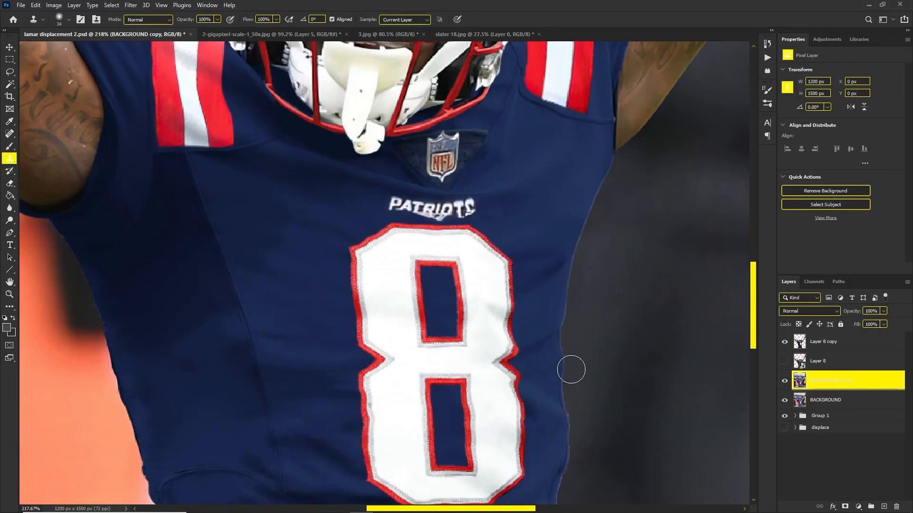
scroll(328, 266, down, 2)
scroll(198, 443, down, 5)
scroll(497, 452, right, 6)
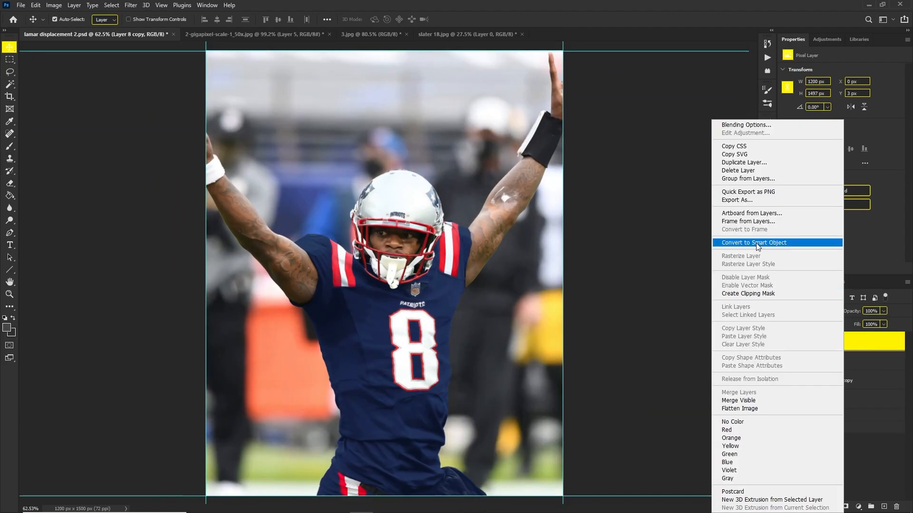
Step: Convert the duplicated player layer to a smart object
click(765, 240)
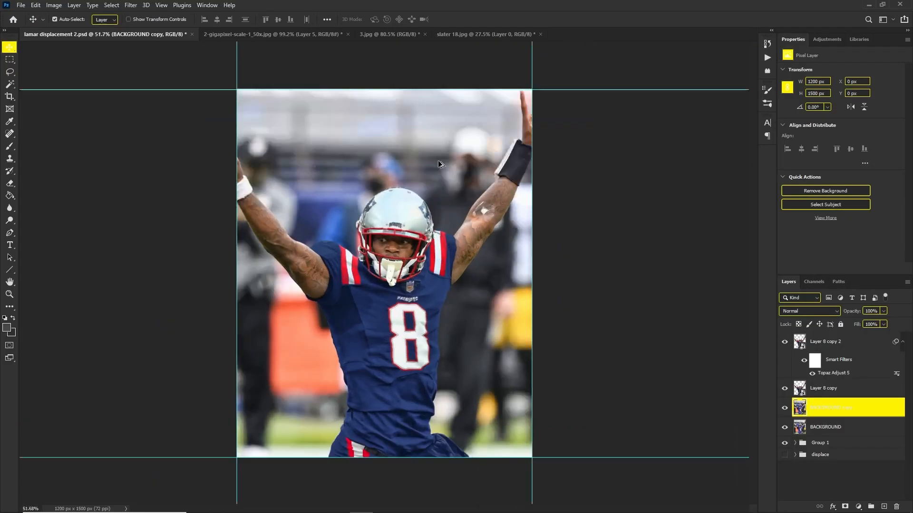
Step: Confirm the end stop color at 100% in the wristband's gradient map and apply the gradient
scroll(546, 310, up, 6)
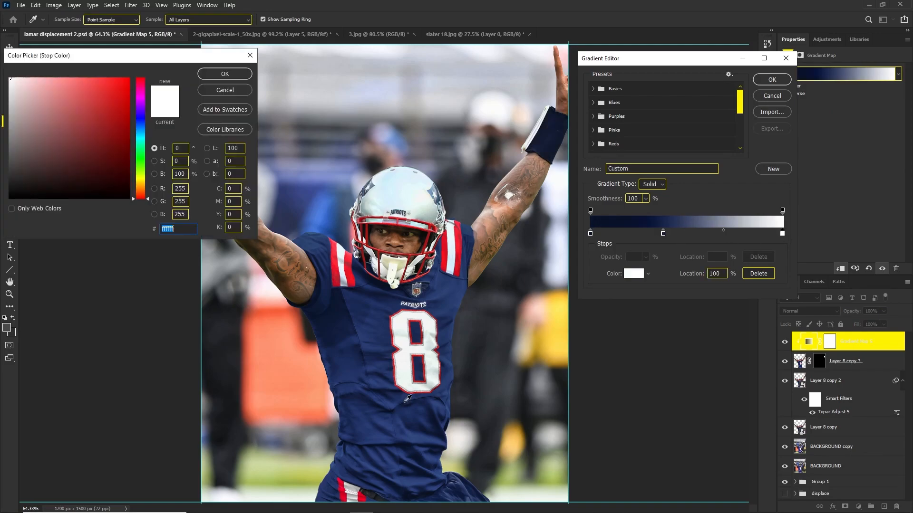
key(Return)
key(Return)
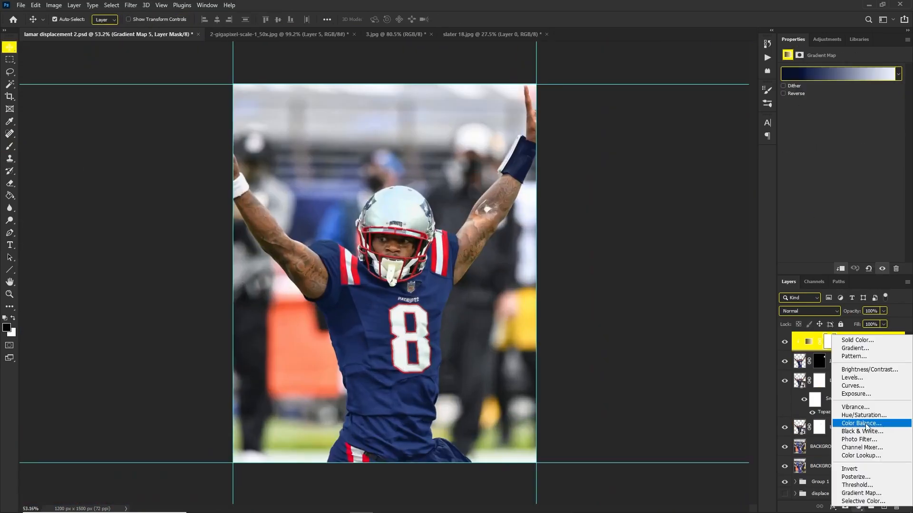
Step: Brighten the image with a Curves adjustment and add Color Balance and Color Lookup adjustments above it
click(851, 390)
drag(845, 138, 861, 125)
click(837, 83)
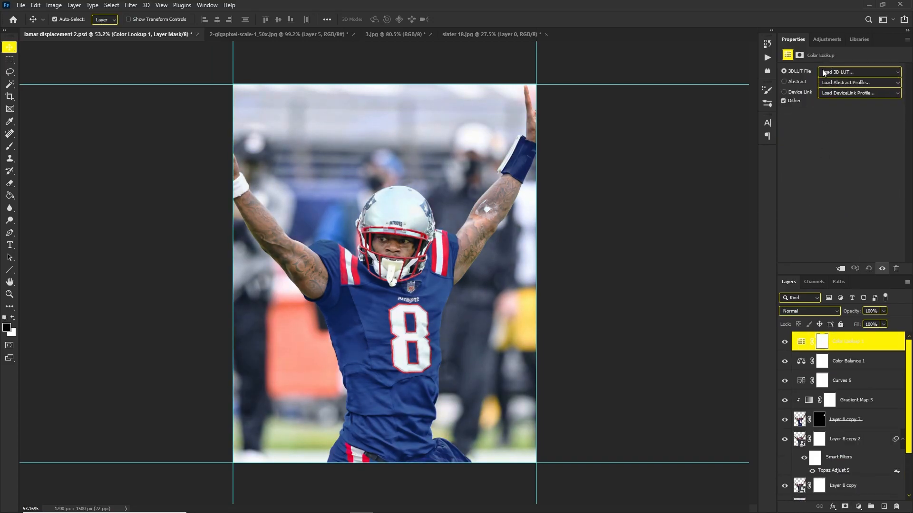
Step: Try several 3D LUTs in the Color Lookup adjustment and apply (121) u2 studio.cube
click(827, 73)
click(799, 255)
click(838, 73)
click(839, 78)
click(838, 76)
click(840, 77)
click(827, 73)
click(756, 365)
click(860, 73)
Step: Adjust the Color Lookup layer's Blend If range in the shadows
double_click(879, 342)
drag(638, 280, 646, 283)
click(839, 111)
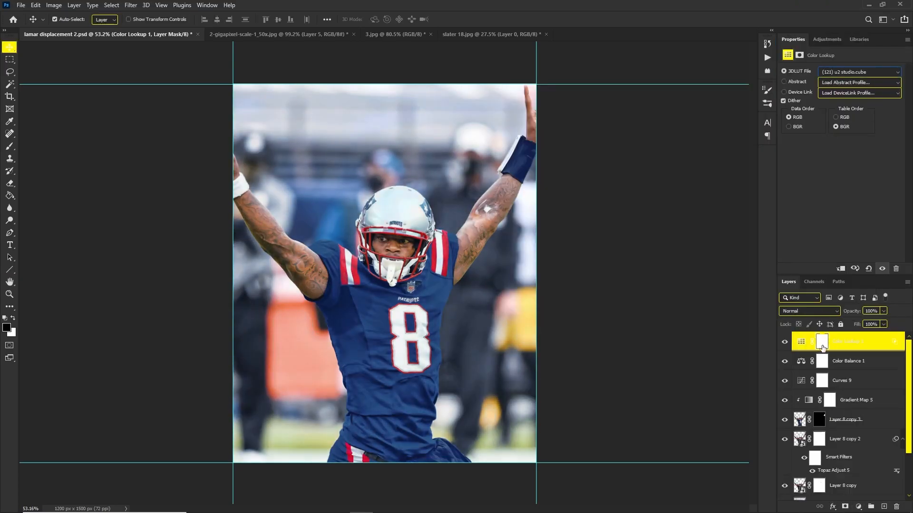
Step: Stamp the visible layers and set Camera Raw to temperature +7, tint -6, exposure +0.15, contrast -2 and highlights +10
key(ctrl+alt+shift+e)
click(130, 5)
click(141, 76)
mouse_move(753, 184)
mouse_down()
mouse_move(762, 184)
mouse_move(750, 199)
mouse_up()
drag(753, 222, 753, 237)
drag(753, 251, 761, 250)
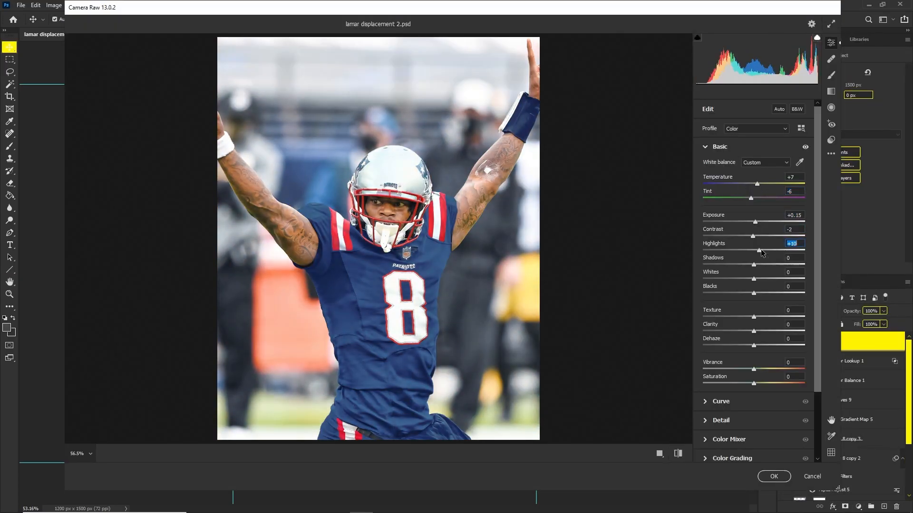
Step: Grade the midtones and highlights blue and the shadows yellow-green, and apply the Camera Raw filter
click(730, 459)
drag(754, 287, 751, 295)
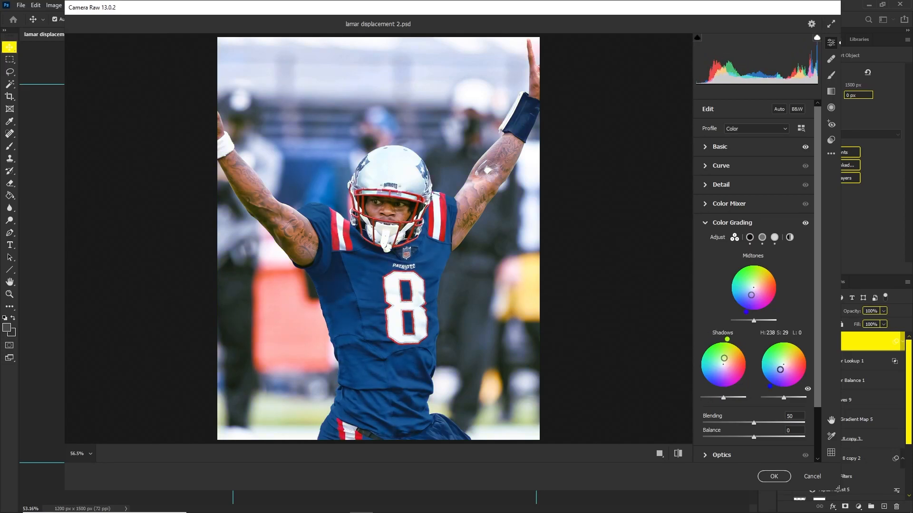
click(774, 477)
Step: Add an Exposure adjustment with slightly raised exposure and invert its mask to hide the effect
key(ctrl+0)
click(858, 506)
click(856, 397)
drag(841, 94, 846, 94)
click(822, 342)
key(ctrl+i)
Step: Paint white on the Exposure 2 mask to brighten the helmet and face area
key(b)
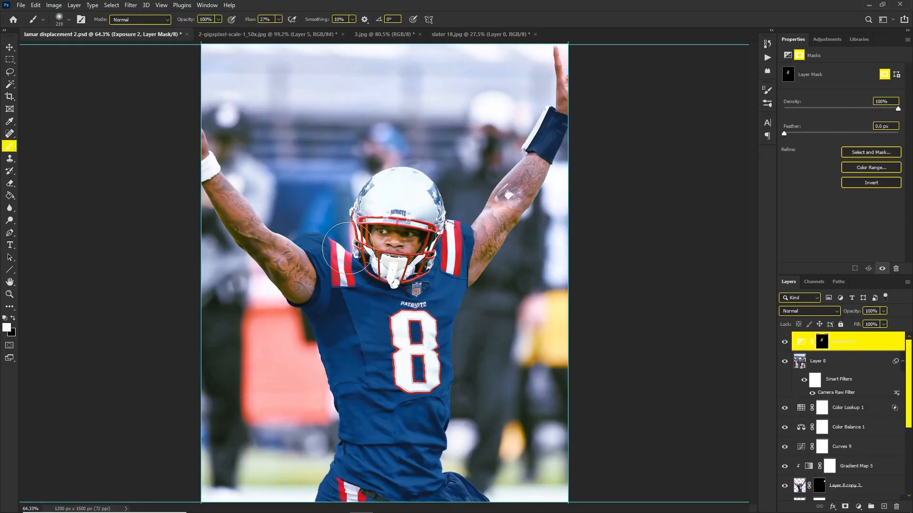
drag(380, 240, 360, 240)
scroll(390, 248, up, 11)
drag(387, 241, 425, 244)
key(ctrl+0)
Step: Paint highlights along the jersey folds beside the number on the Exposure 2 mask and soften them with the Blur tool
scroll(441, 330, up, 9)
drag(430, 322, 437, 326)
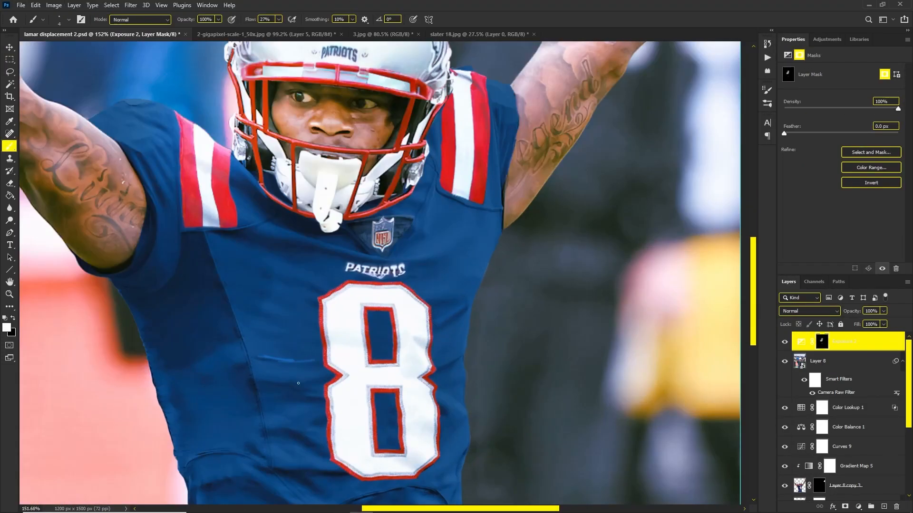
scroll(328, 290, down, 3)
click(9, 208)
key(ctrl+0)
Step: Add a Curves adjustment above Exposure 2 and adjust its curve to deepen the contrast
click(858, 507)
click(856, 390)
mouse_move(851, 139)
mouse_down()
mouse_move(853, 159)
mouse_move(848, 132)
mouse_up()
scroll(546, 241, down, 3)
scroll(393, 264, up, 4)
Step: Add an Exposure adjustment with gamma correction 0.84
click(858, 507)
click(856, 391)
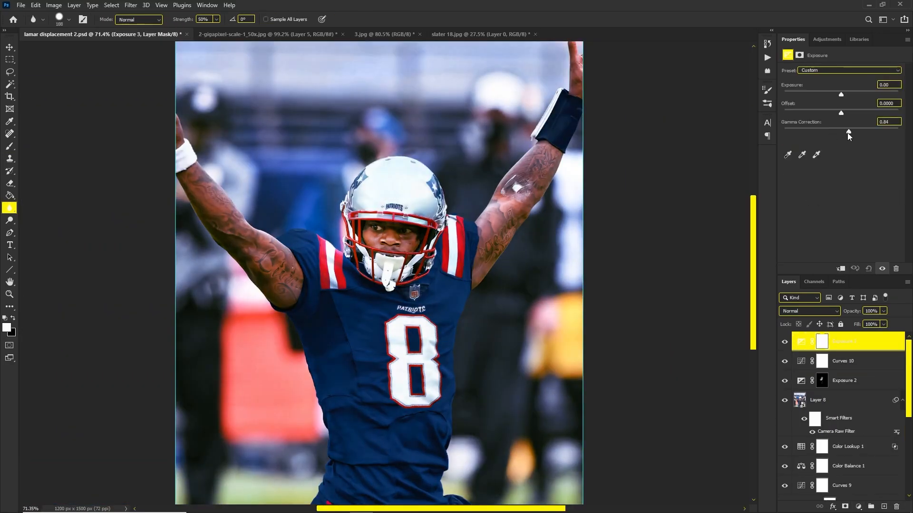
scroll(416, 188, down, 5)
key(ctrl+0)
Step: Add another Exposure adjustment at -3.56 and limit it with the Blend If range in the highlights
click(858, 507)
click(855, 390)
drag(840, 94, 823, 95)
right_click(855, 343)
click(820, 157)
drag(757, 278, 717, 278)
click(839, 110)
Step: Invert the Exposure 4 mask and darken the photo's lower corner beside the player's leg with a soft brush about 238 px wide
key(ctrl+i)
scroll(323, 452, up, 12)
scroll(572, 467, down, 1)
scroll(541, 464, down, 13)
drag(468, 466, 494, 481)
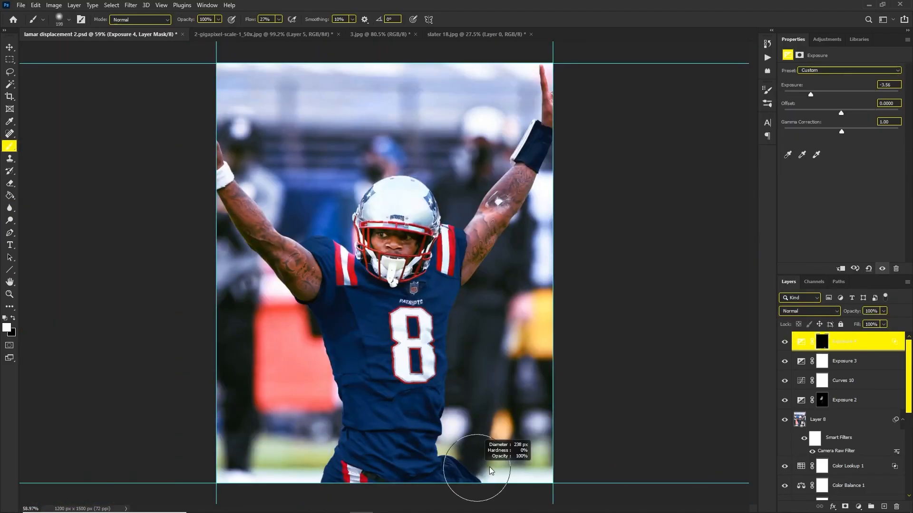
Step: Place the calsoscoped cube logo from the logos folder as an embedded image
key(v)
click(21, 5)
click(46, 207)
double_click(117, 165)
text(cal)
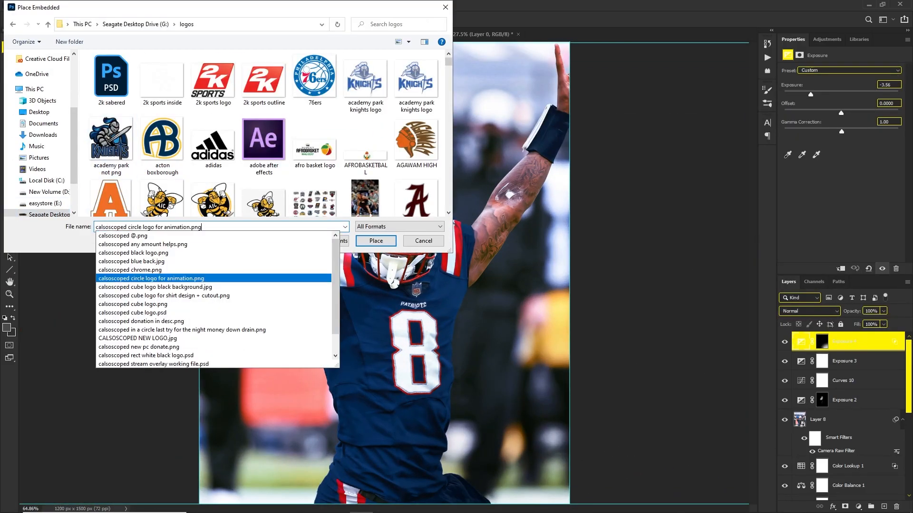
click(375, 240)
Step: Scale the logo down and move it to the photo's lower edge beside the player's hip
scroll(498, 274, down, 2)
drag(522, 273, 499, 269)
key(Return)
click(809, 311)
drag(447, 333, 329, 431)
click(797, 390)
Step: Duplicate the Camera Raw filtered Layer 8 and rasterize the copy
scroll(404, 252, up, 14)
click(813, 435)
key(ctrl+j)
right_click(829, 439)
click(829, 266)
Step: Smooth the red center bar and upper rim of the facemask with the Mixer Brush on the copy
scroll(407, 200, up, 4)
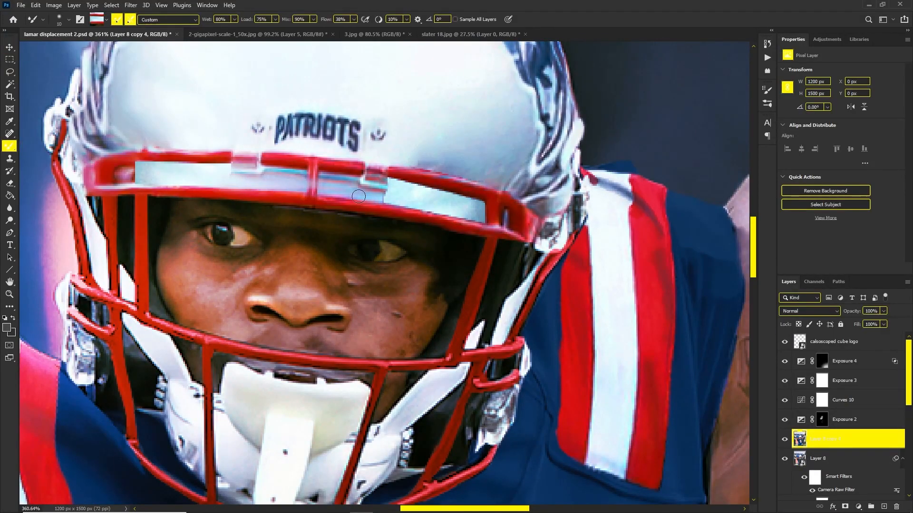
alt+click(311, 207)
key(bracketleft)
key(bracketleft)
key(bracketleft)
drag(311, 202, 312, 164)
scroll(421, 241, down, 13)
scroll(362, 224, up, 12)
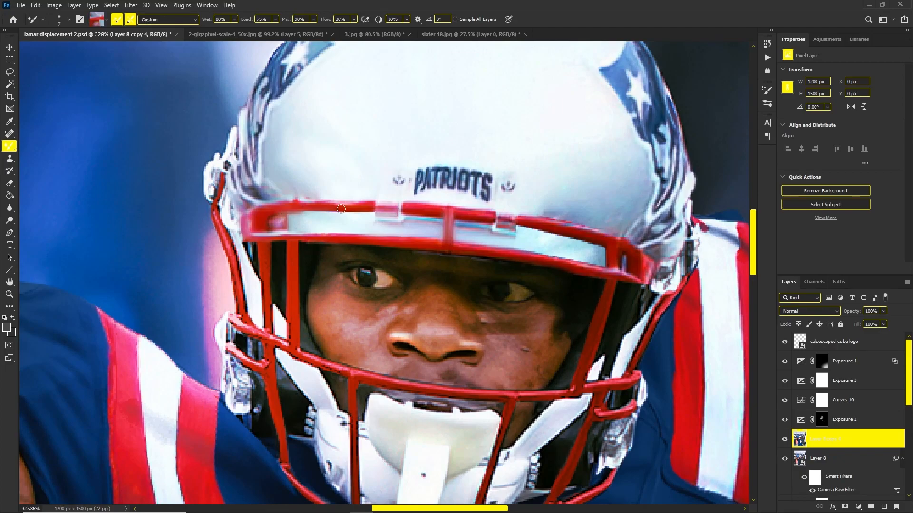
Step: Select the Exposure 2 mask and brush along the upper edge of the arm with the white wristband
scroll(384, 223, down, 18)
key(v)
click(845, 420)
scroll(437, 226, up, 2)
click(845, 381)
click(822, 419)
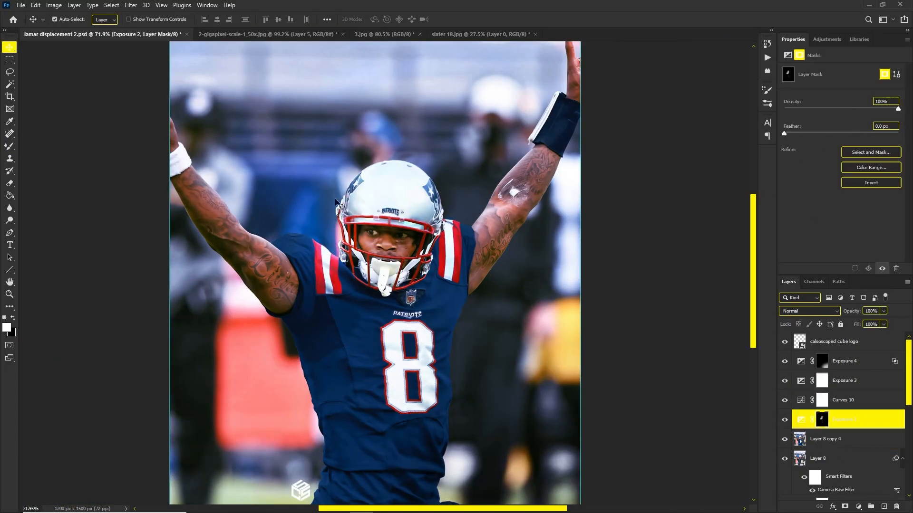
scroll(212, 217, up, 7)
key(b)
scroll(295, 256, up, 3)
scroll(229, 256, down, 2)
key(bracketright)
key(bracketright)
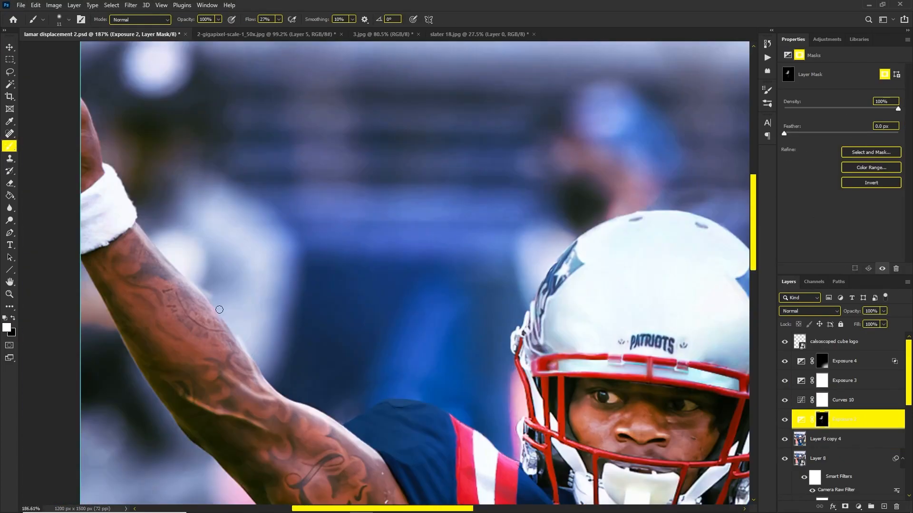
Step: Brush the Exposure 2 mask along the folds of the navy jersey around the number 8, switching between white and black
scroll(247, 339, down, 7)
click(10, 208)
key(b)
scroll(328, 371, up, 3)
key(x)
scroll(256, 400, up, 4)
key(x)
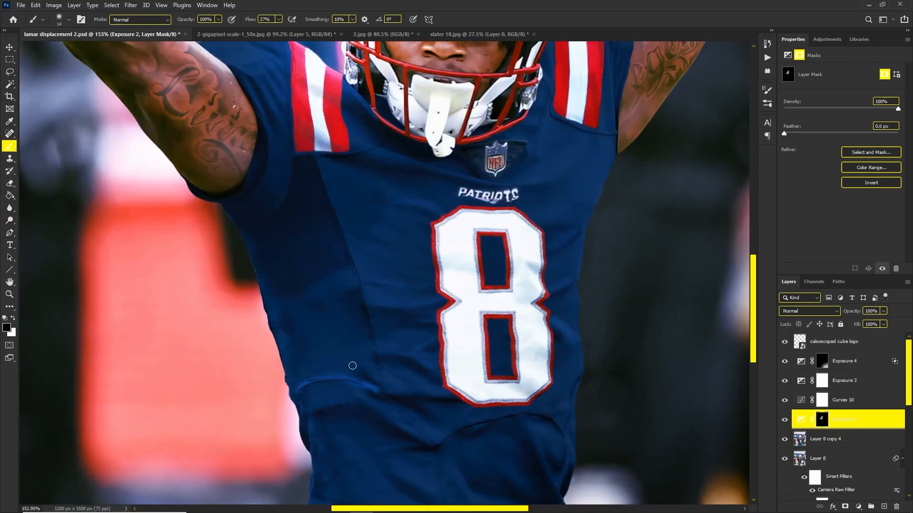
scroll(337, 233, up, 5)
scroll(315, 168, down, 10)
key(l)
scroll(591, 299, up, 1)
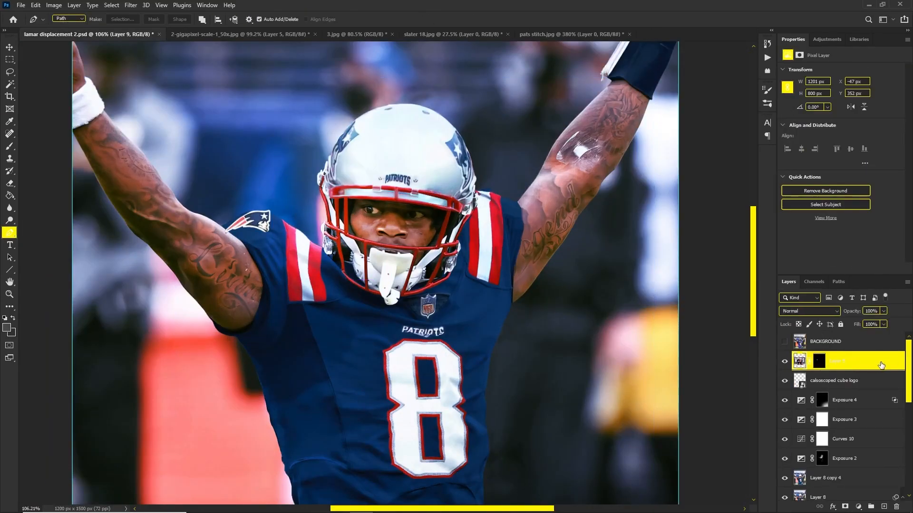
Step: Show the original BACKGROUND layer, lasso the purple jersey's shoulder areas and copy them to a new layer
key(ctrl+0)
click(784, 341)
key(l)
drag(317, 264, 464, 256)
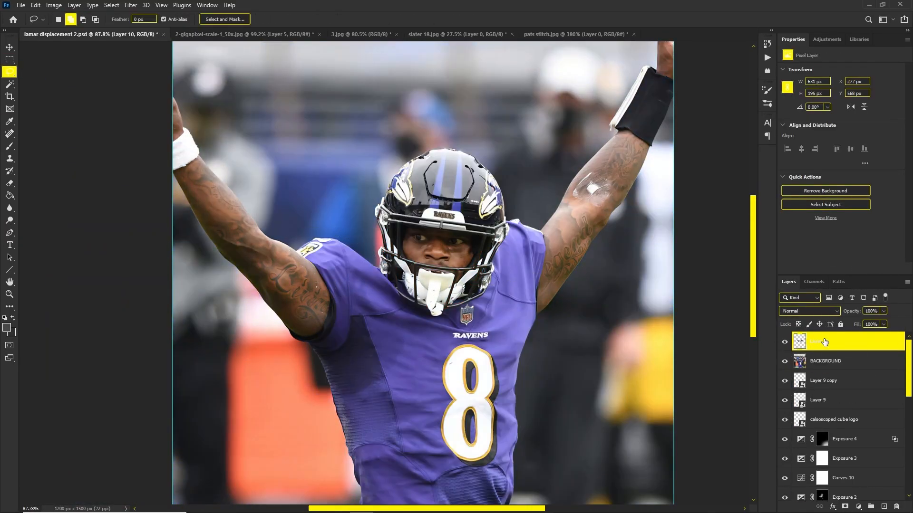